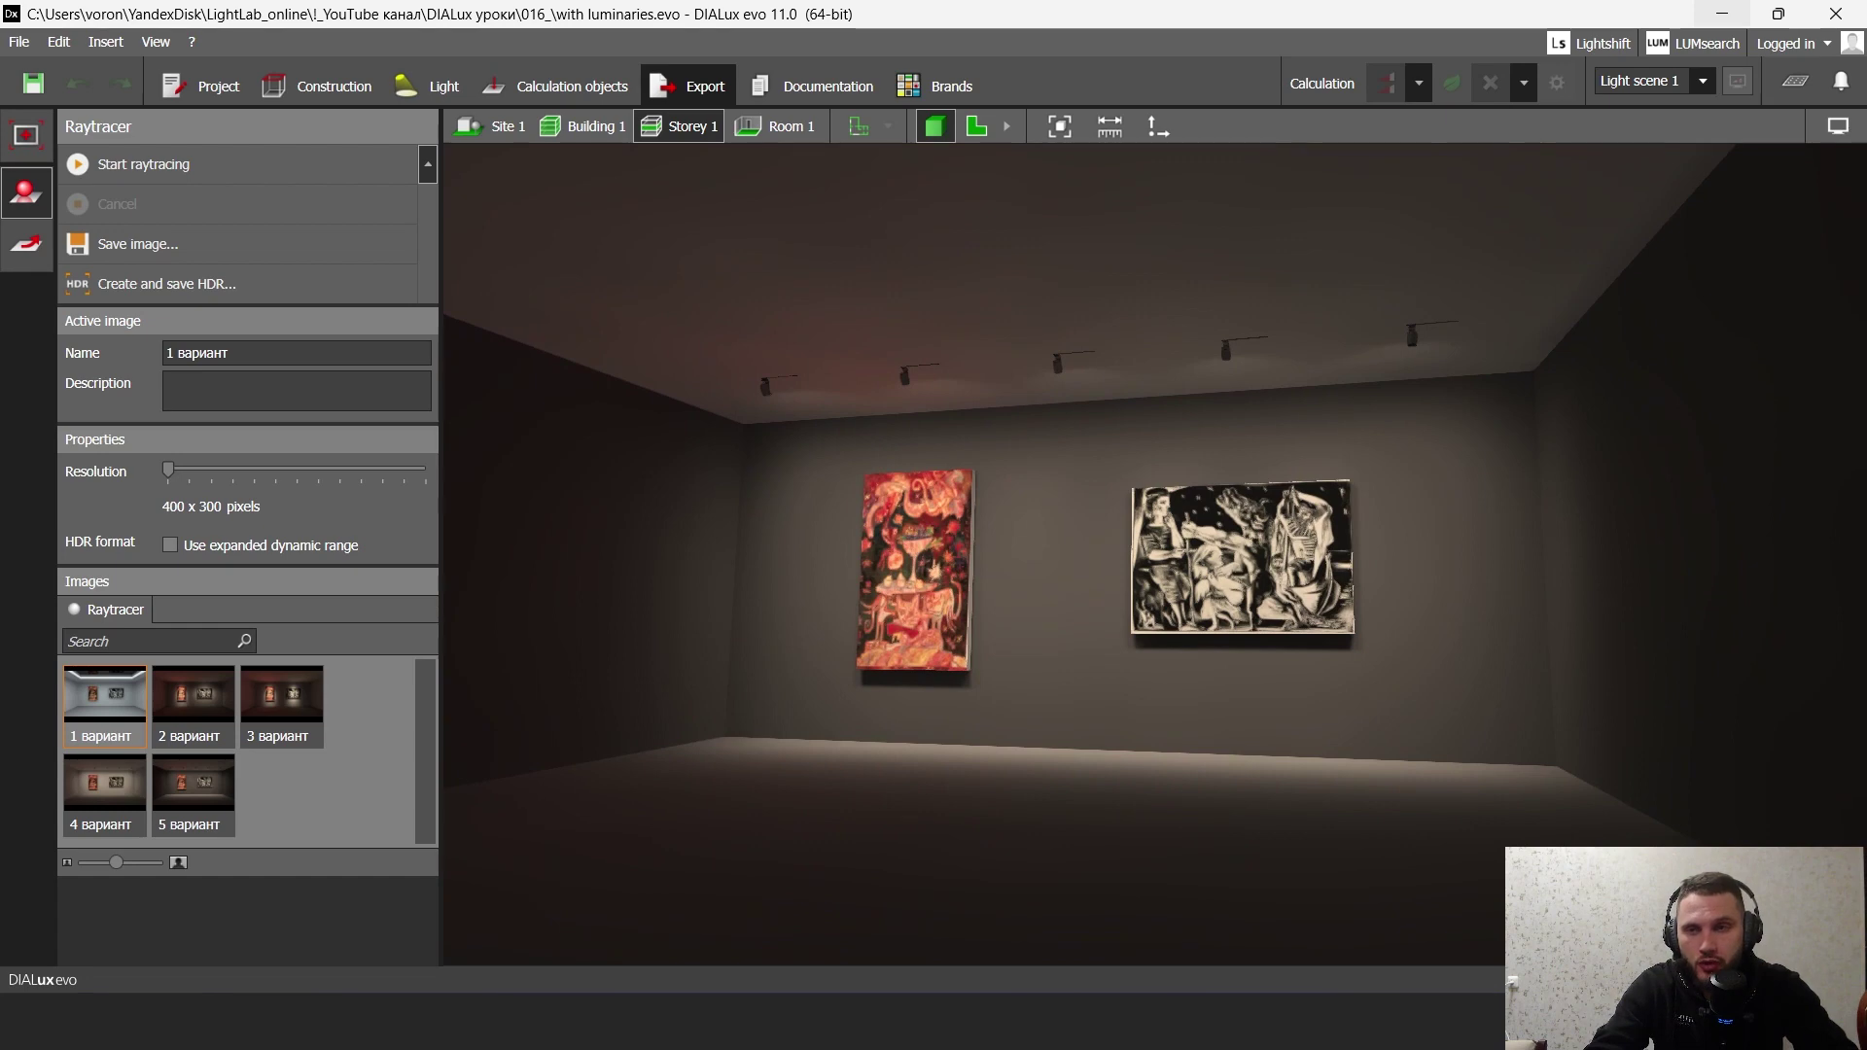
- View the lit gallery wall in the with luminaires.evo project, and switch to the project.evo window
middle_click_drag(1155, 554, 1138, 546)
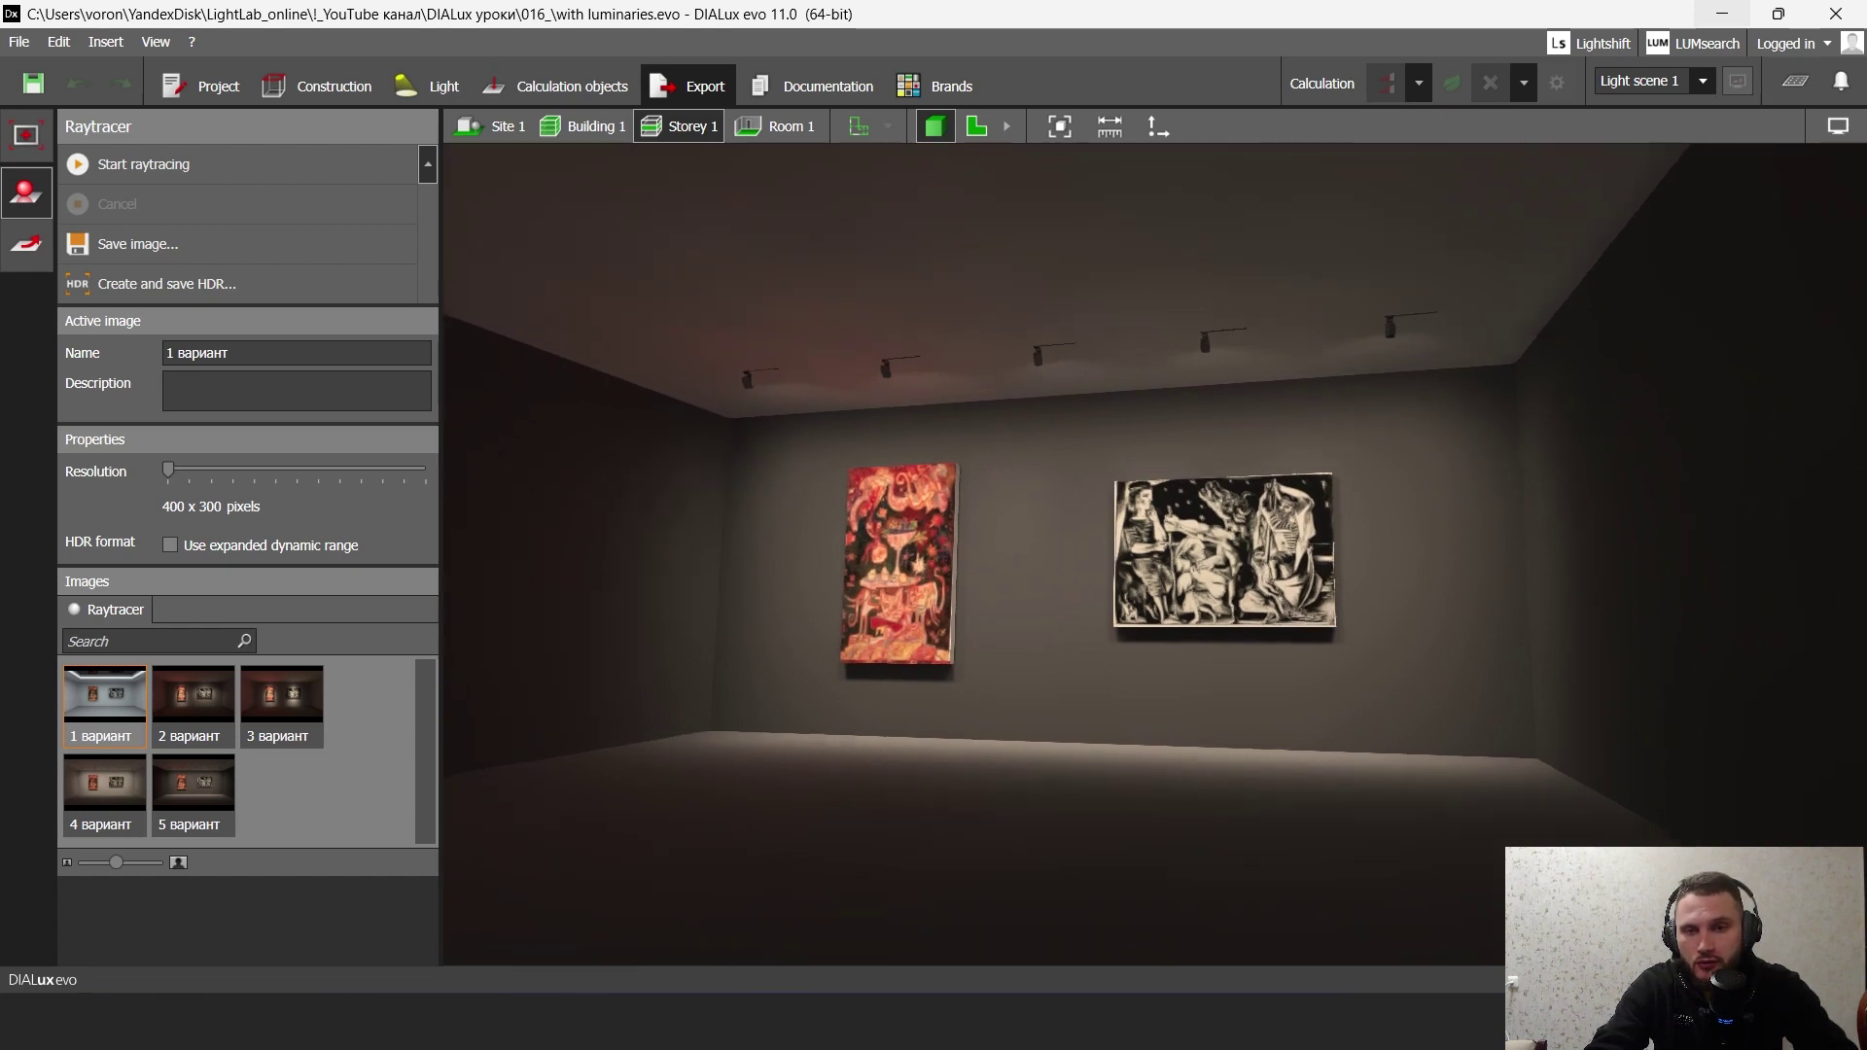
right_click_drag(1138, 546, 1176, 551)
left_click(948, 1024)
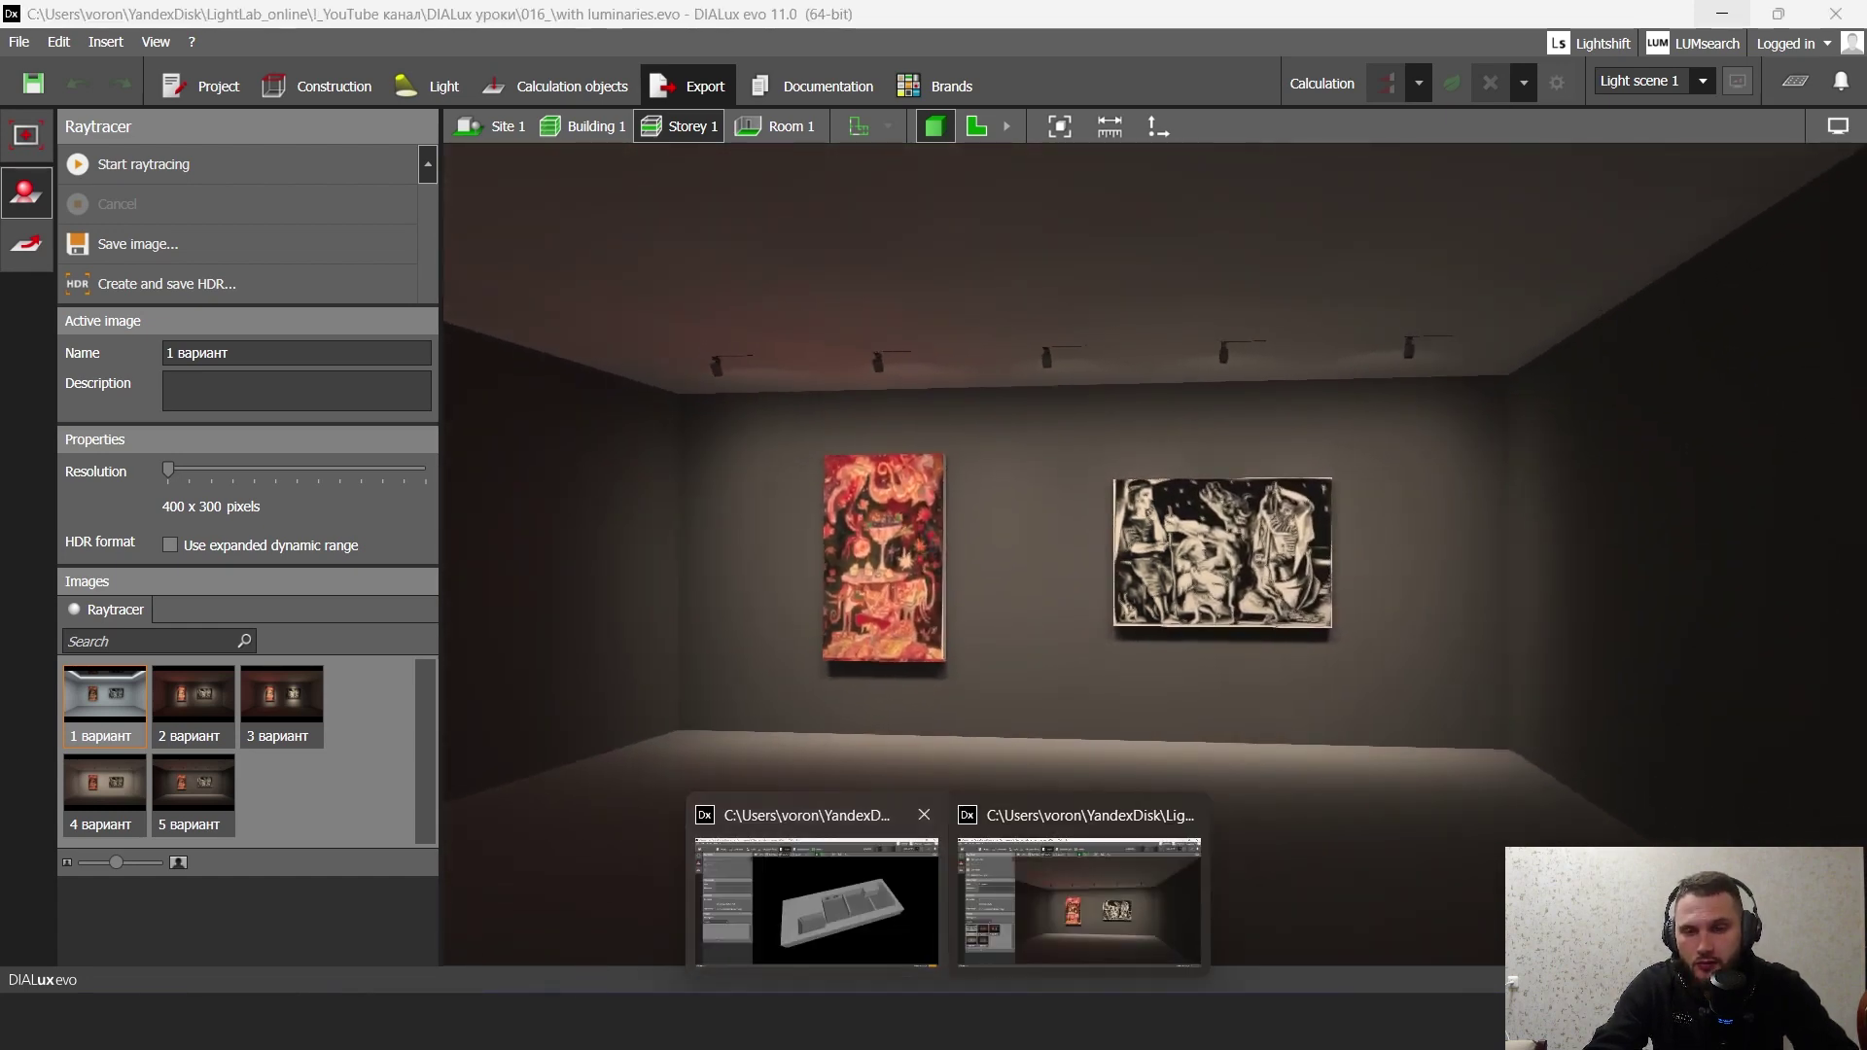
left_click(817, 899)
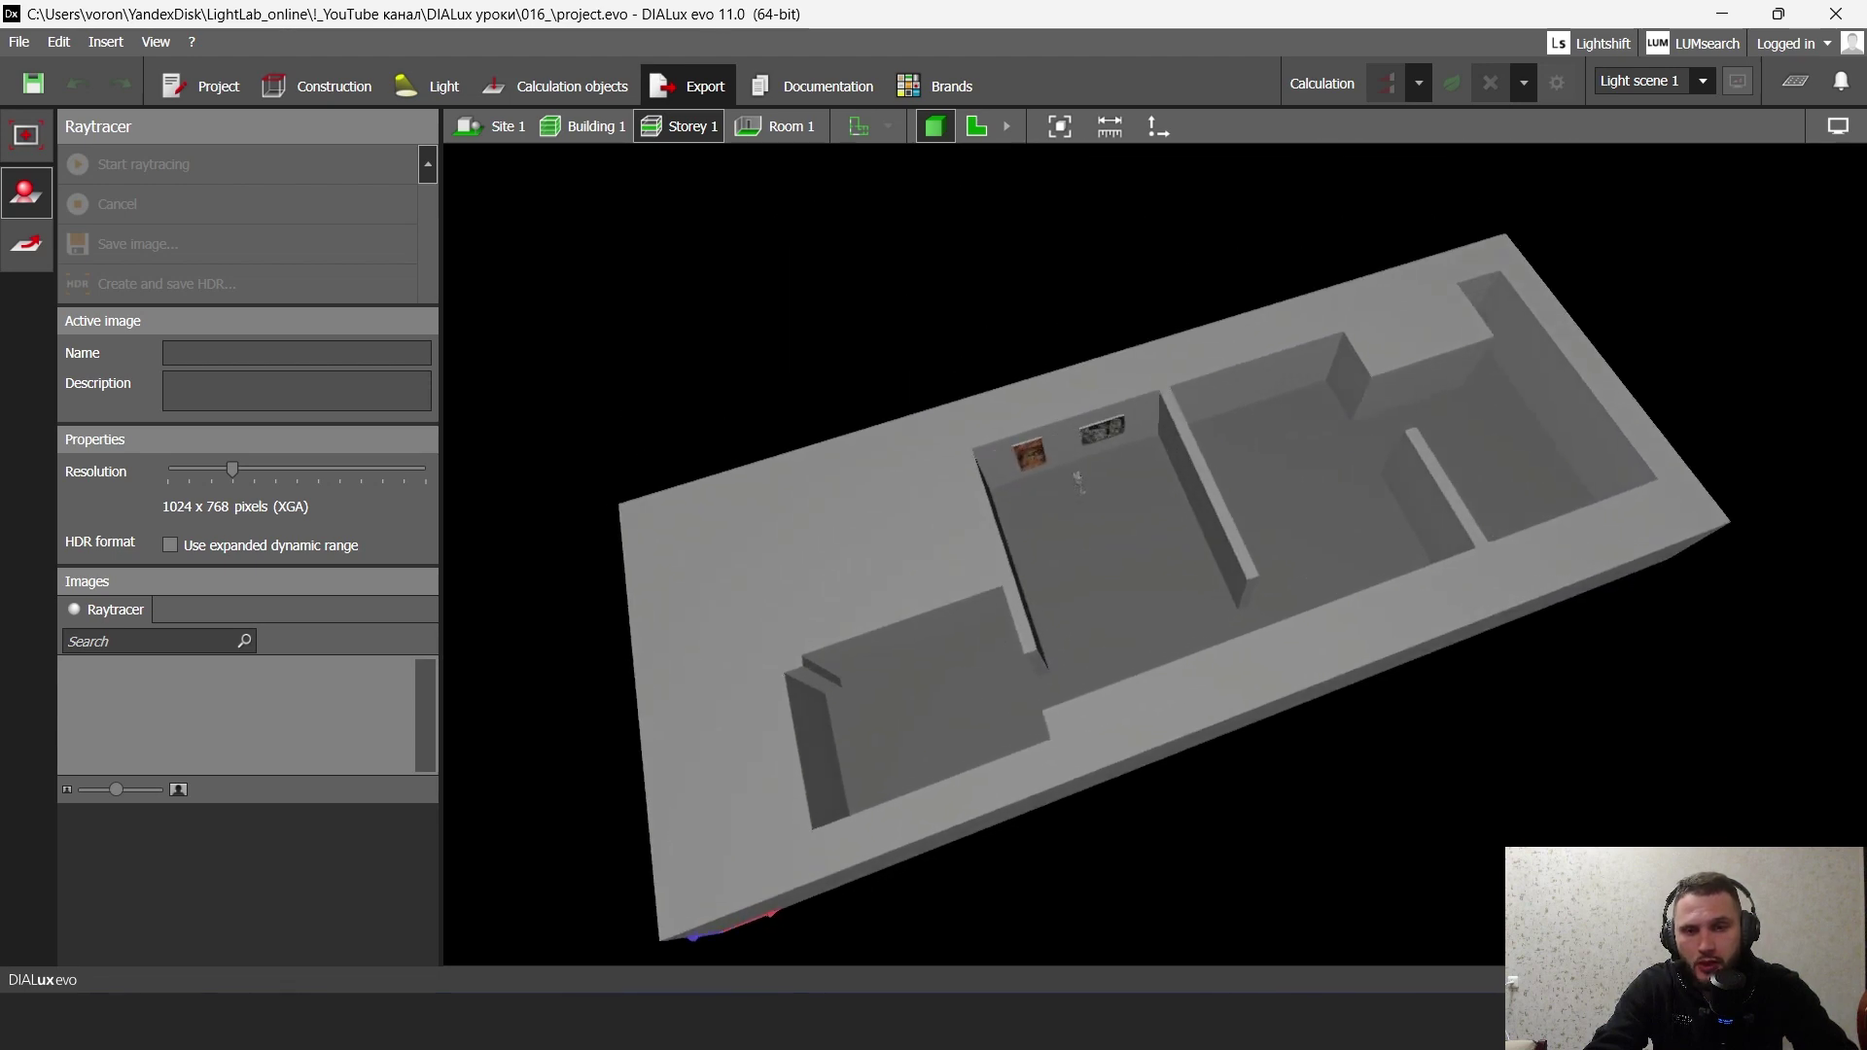
- Switch to the browser, view the XTAL CASTLE exhibition lighting photos, and return to the project.evo model
left_click(633, 1019)
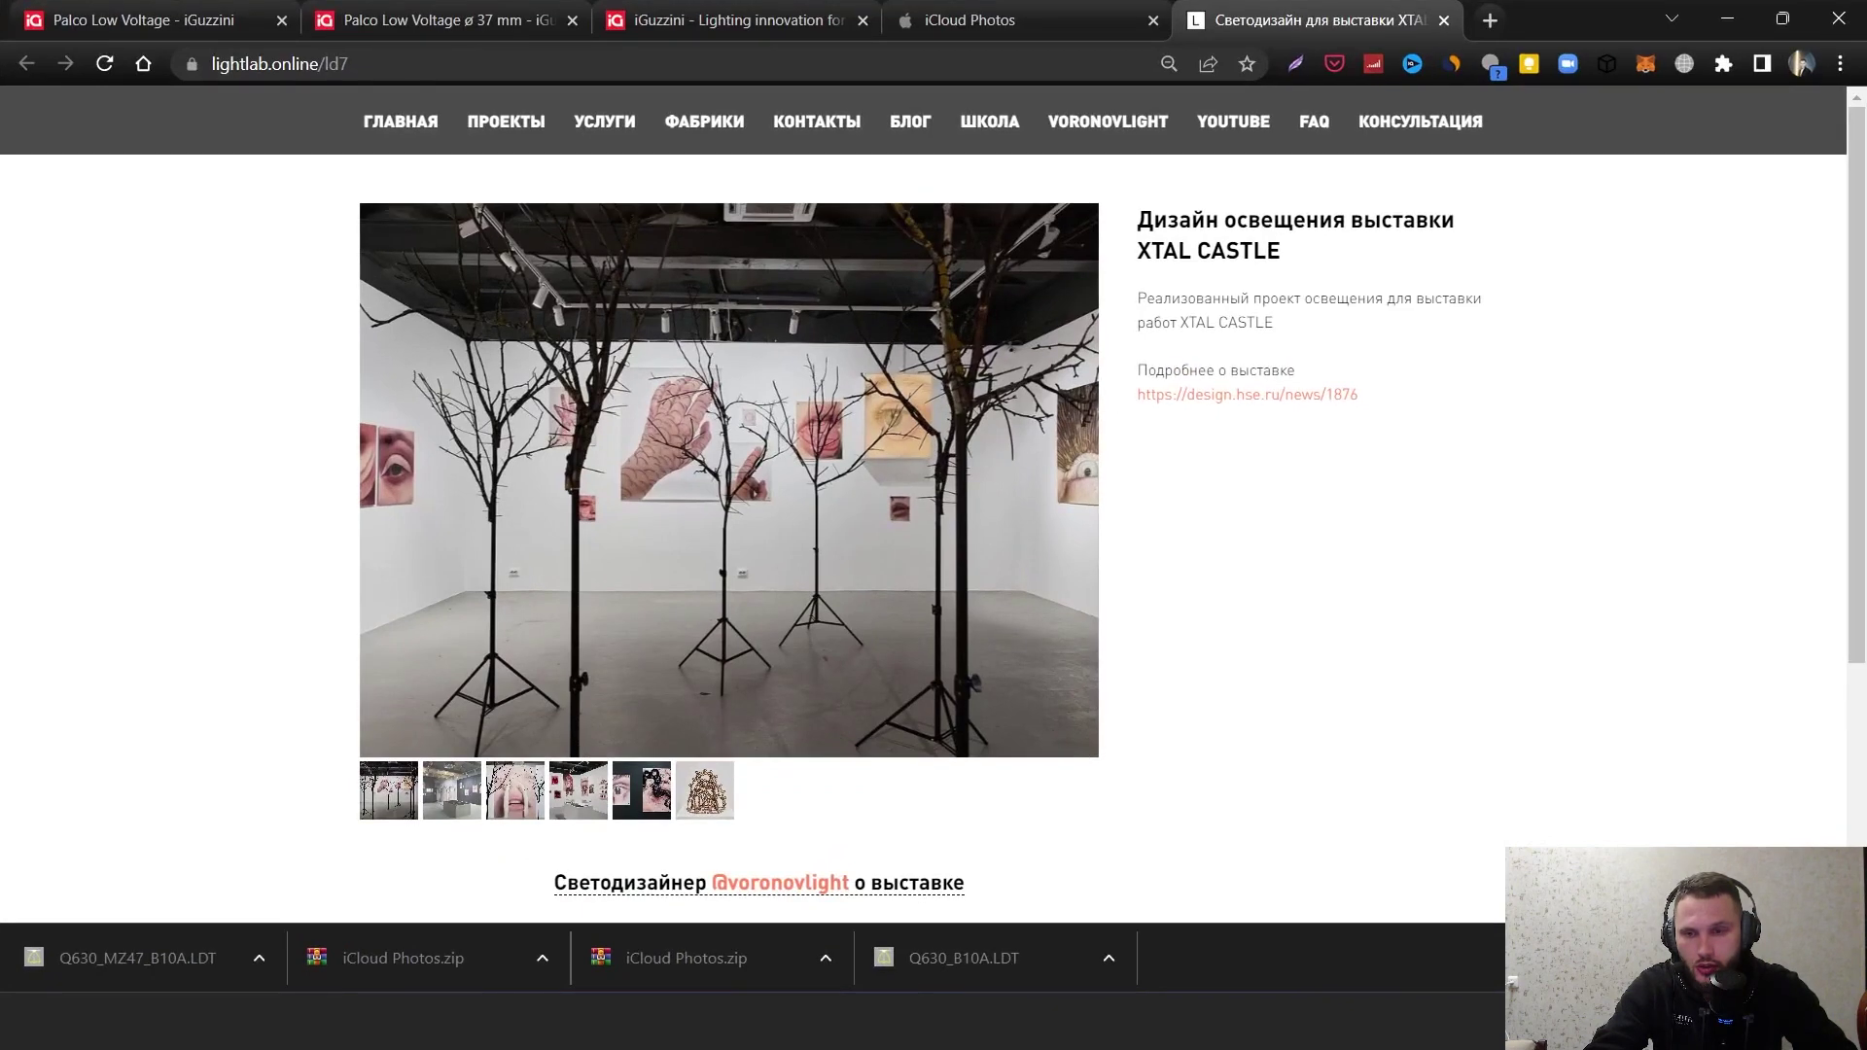
left_click(452, 791)
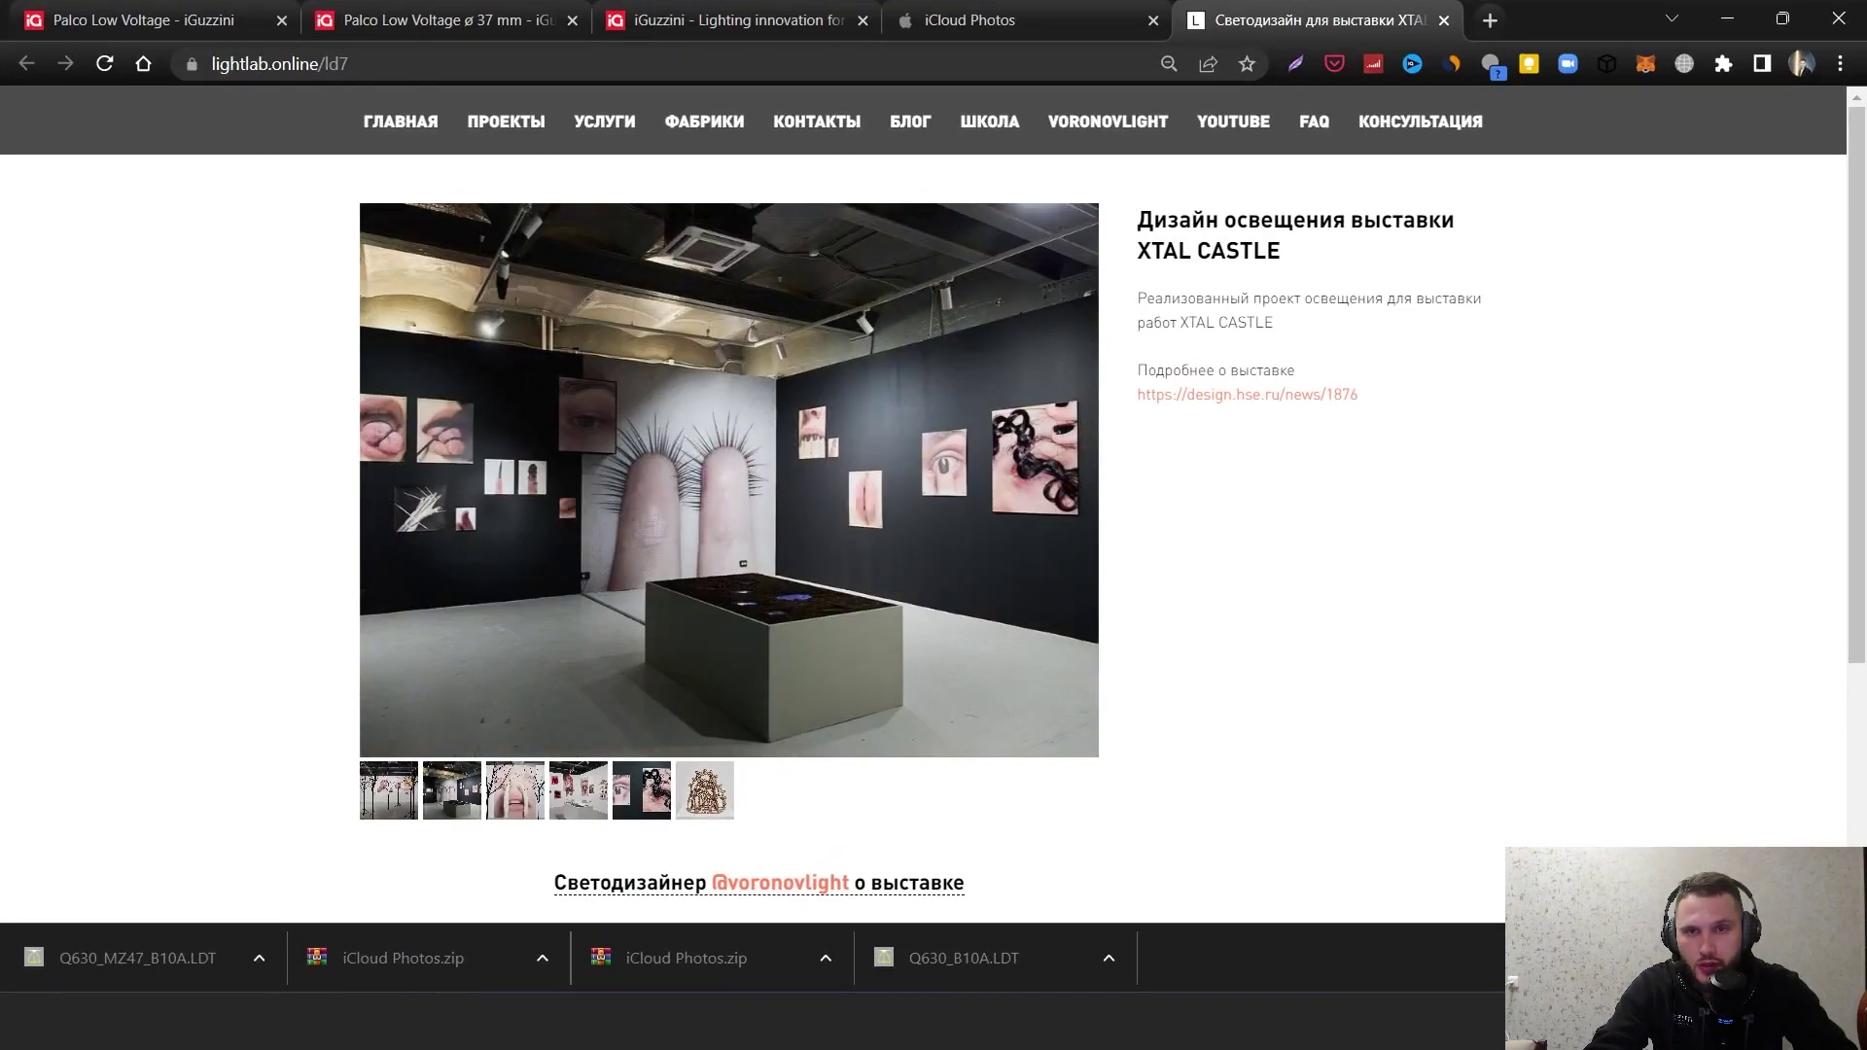
left_click_drag(1284, 253, 1136, 220)
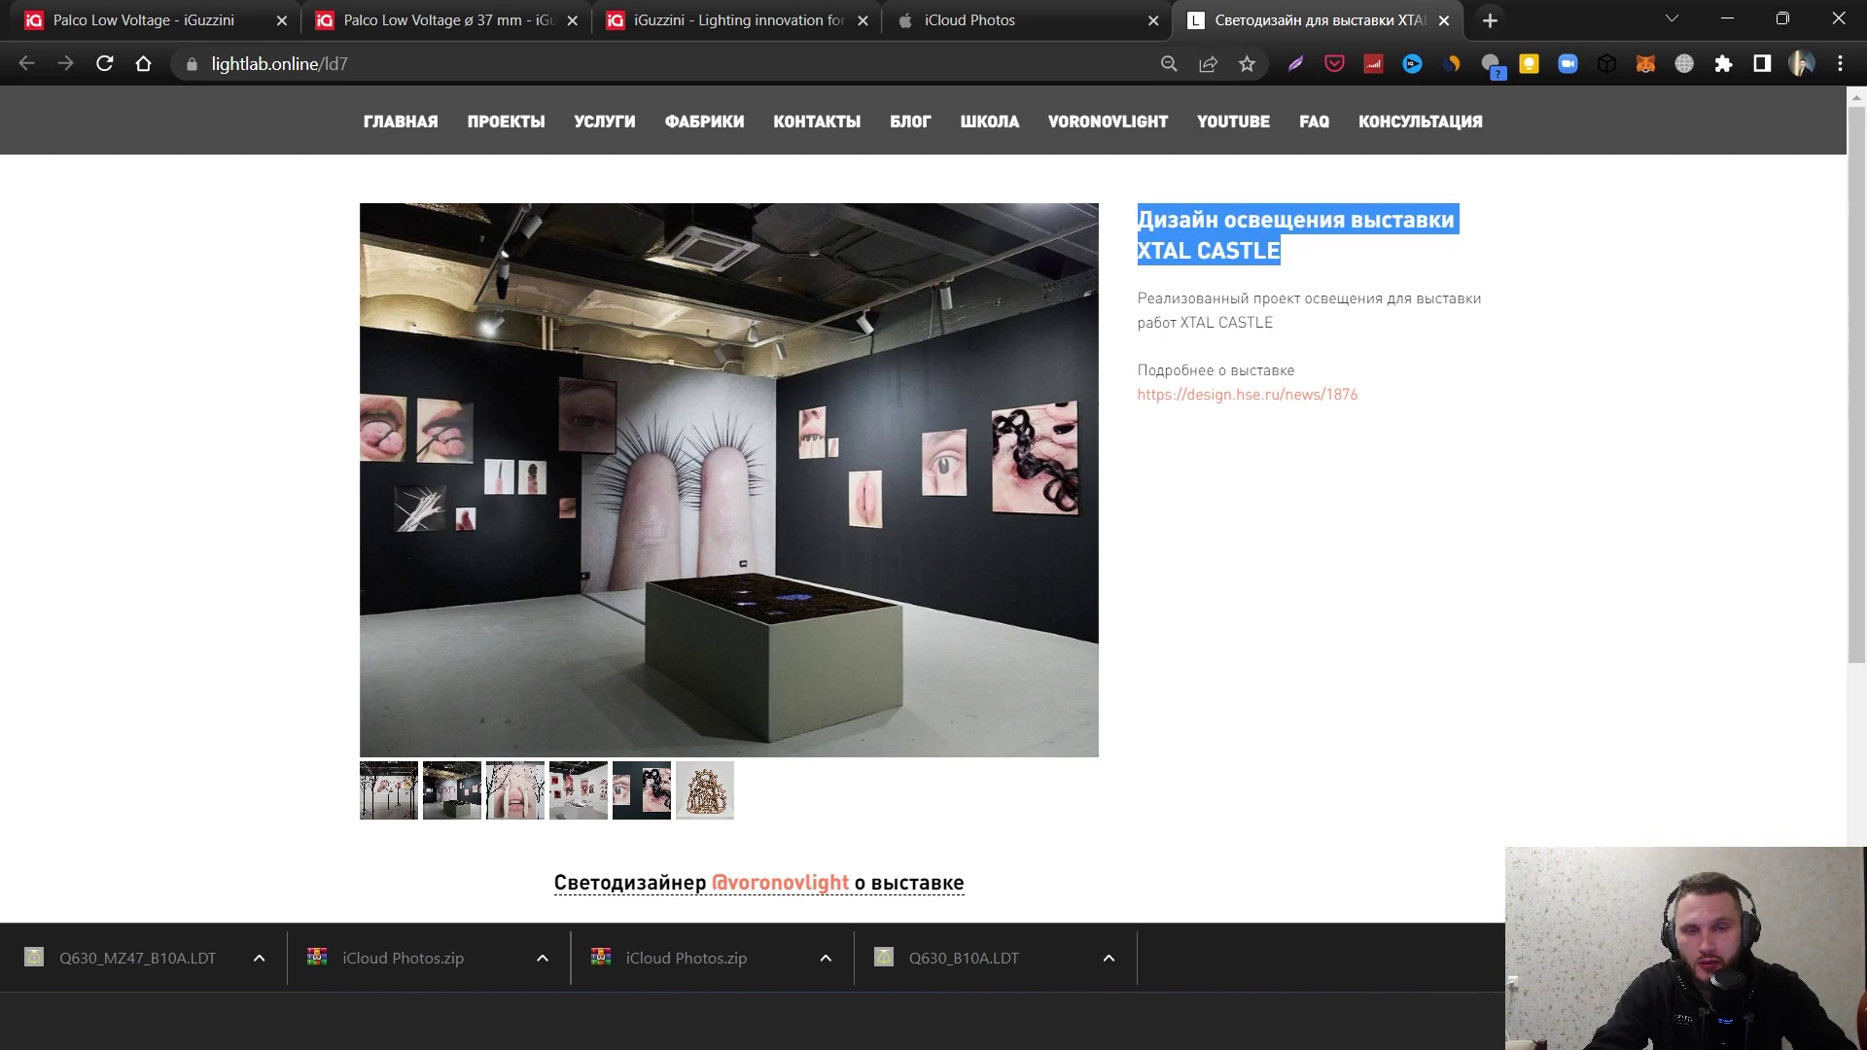
left_click(1136, 220)
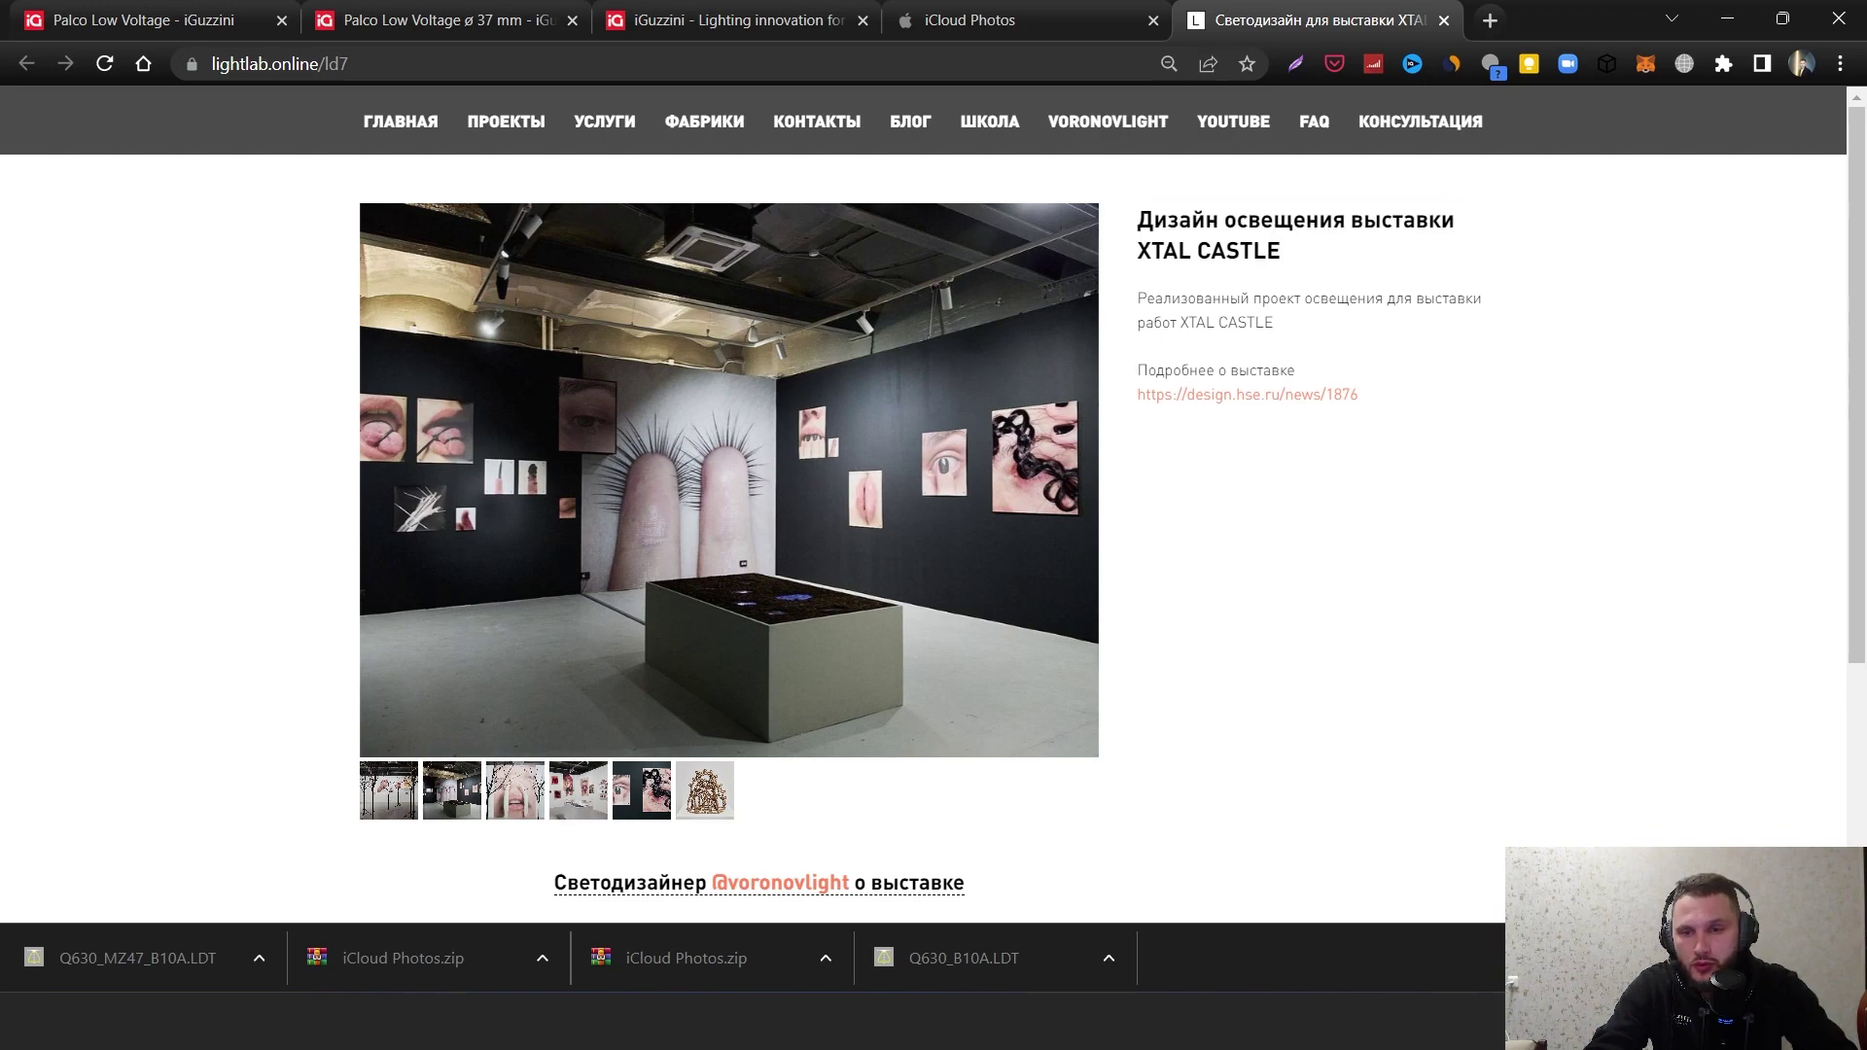
left_click(1727, 18)
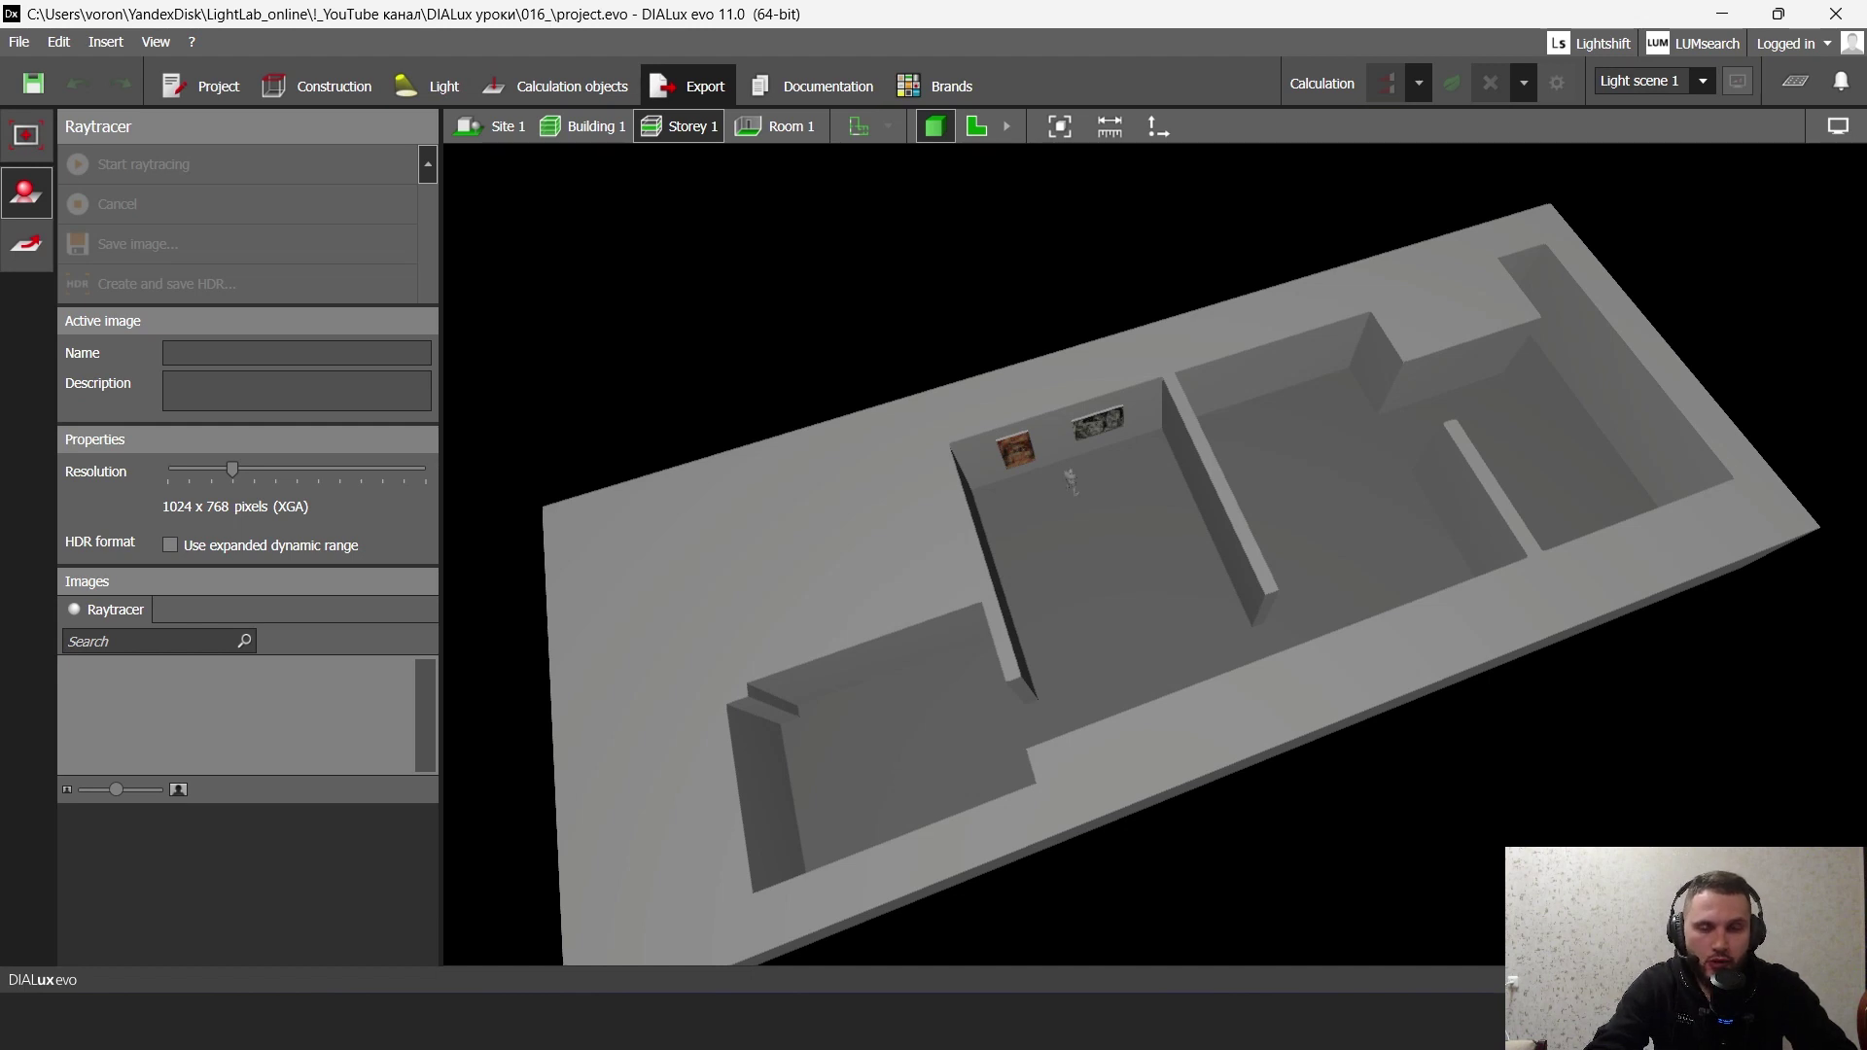
- Examine the gallery room in 3D, including the wall with the two paintings, the standing figure and the ceiling
scroll(1118, 450, "up", 1)
right_click_drag(1118, 450, 1080, 457)
middle_click_drag(1094, 603, 1099, 526)
scroll(1100, 526, "up", 1)
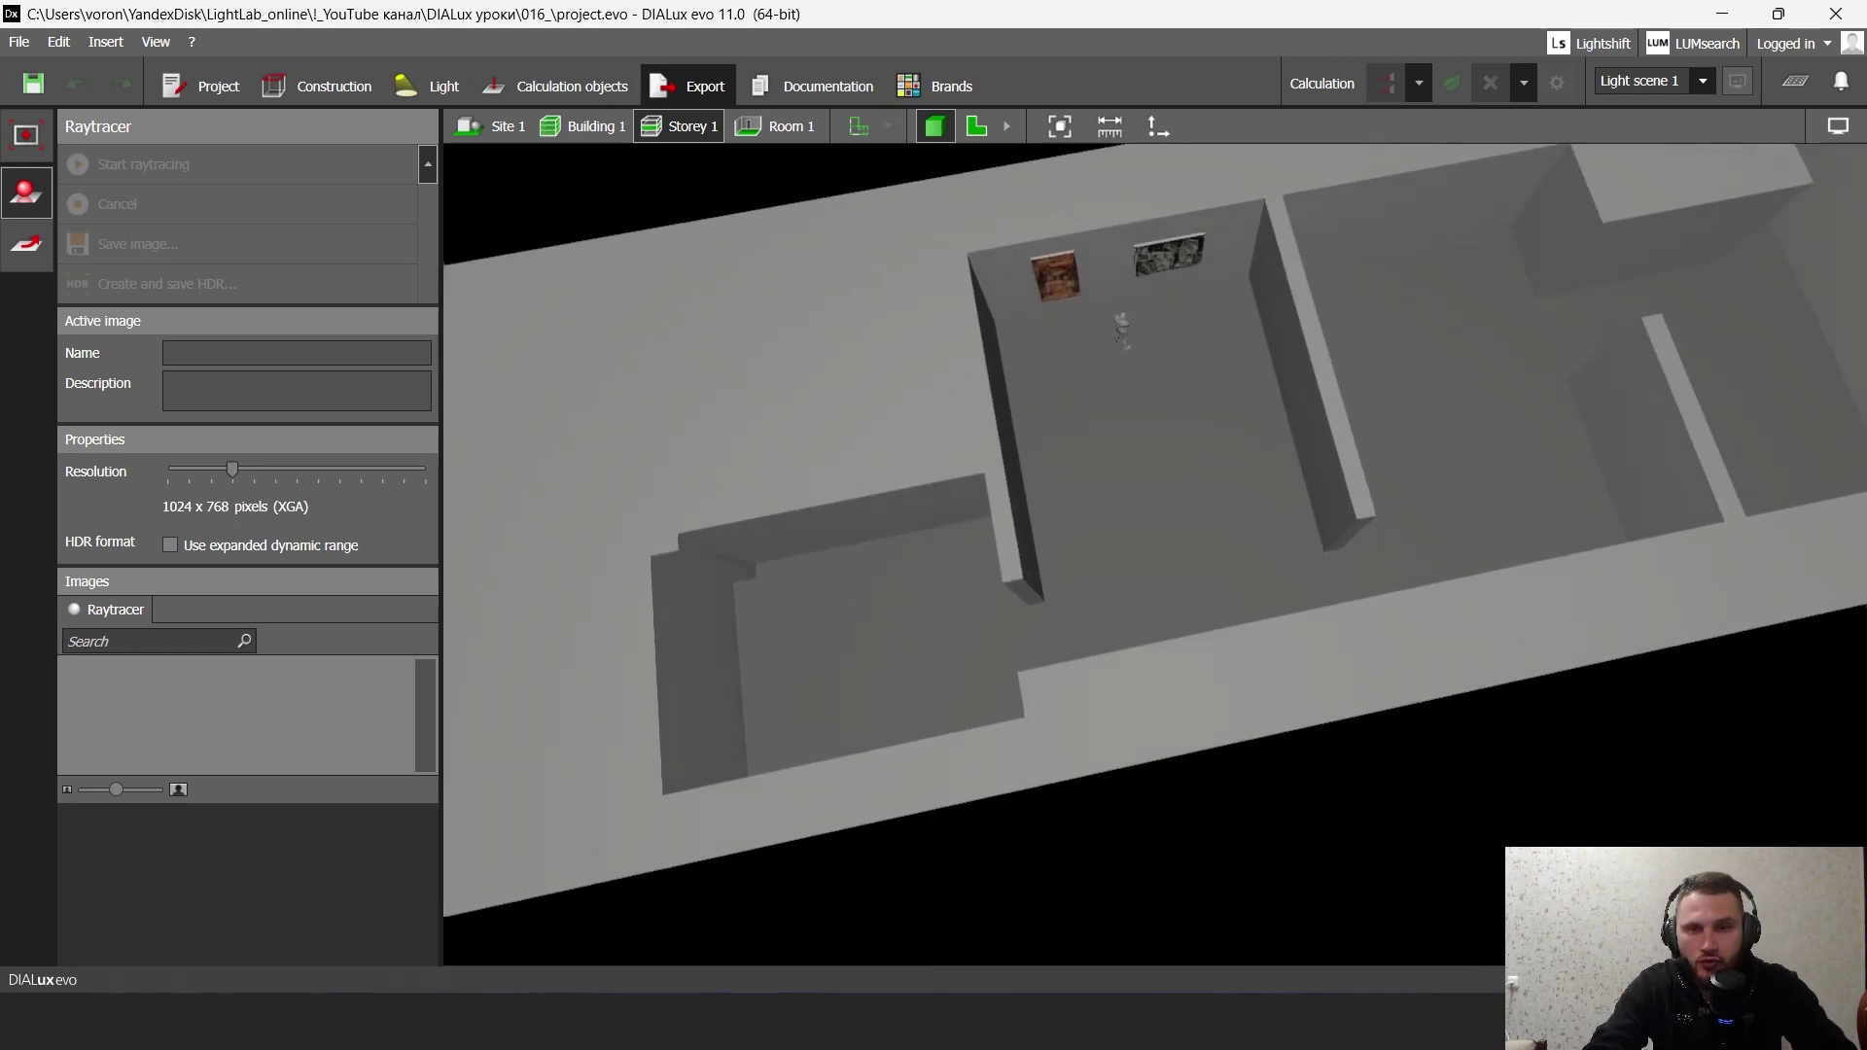
scroll(1128, 537, "up", 3)
right_click_drag(1128, 537, 1089, 370)
scroll(1094, 457, "up", 2)
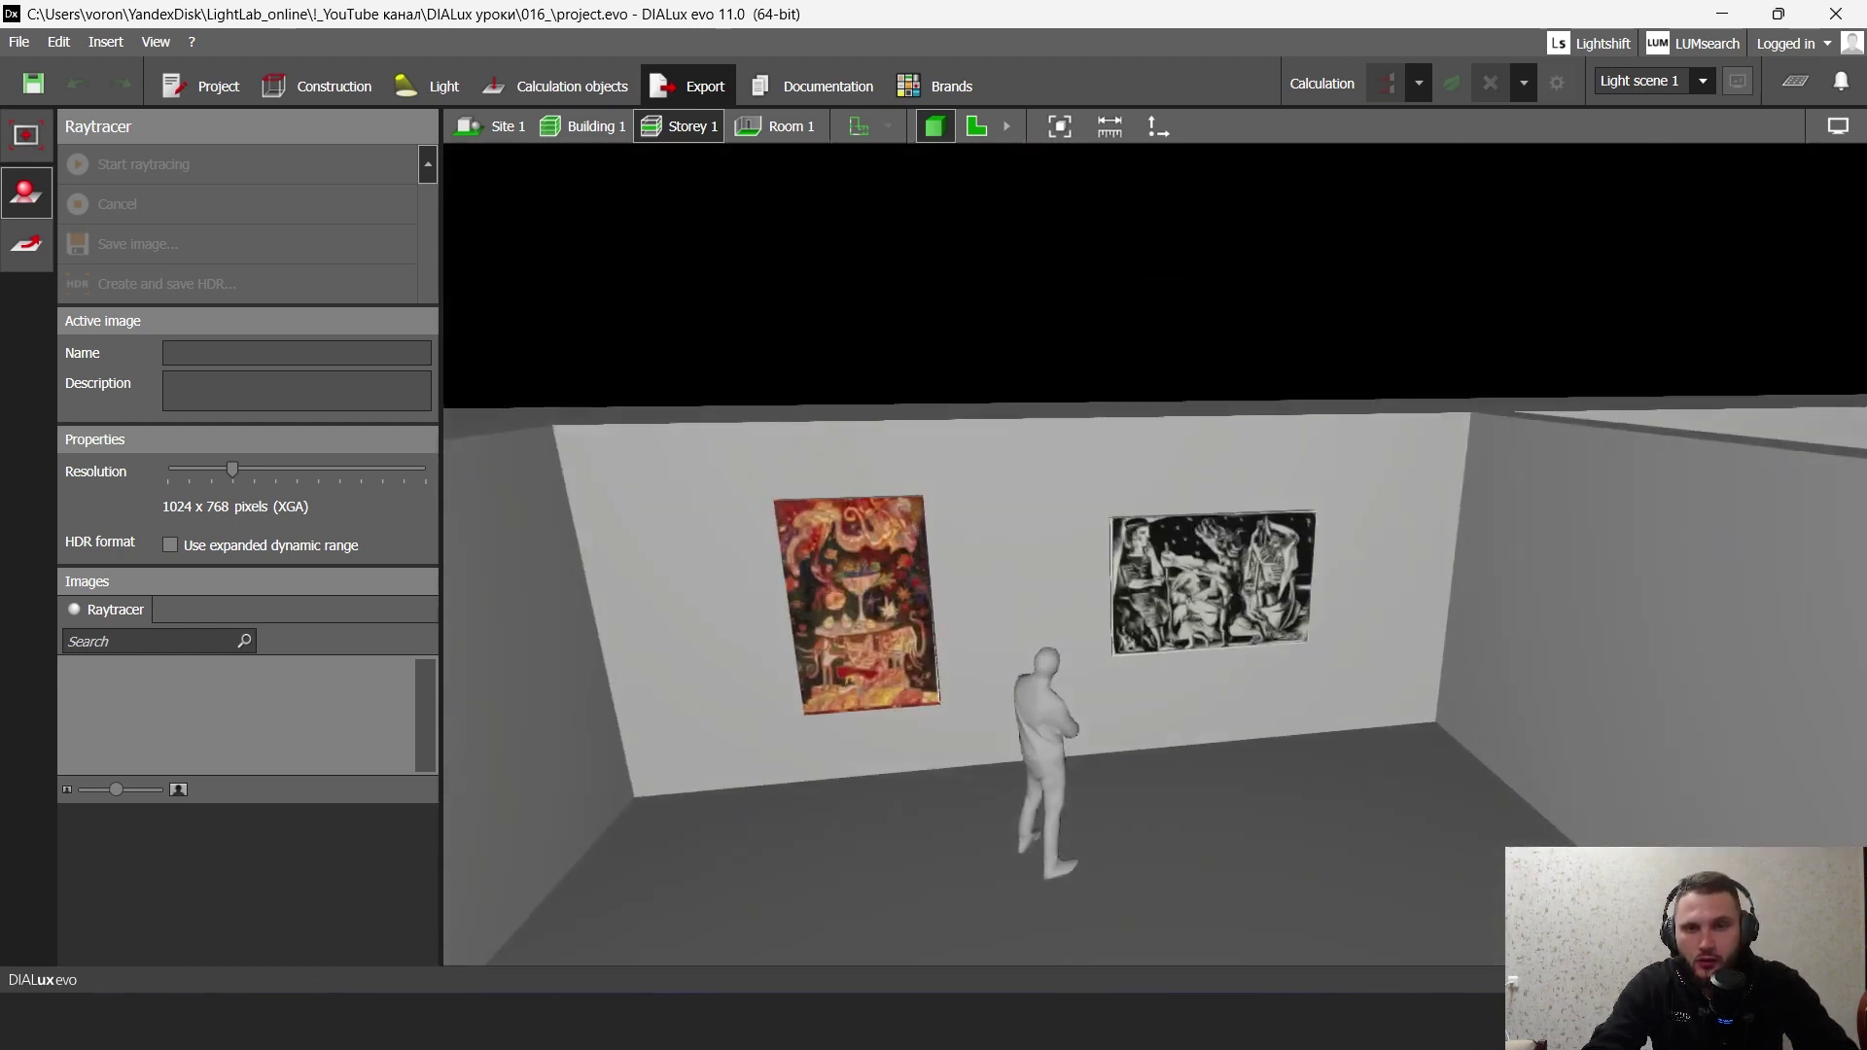
right_click_drag(1089, 506, 1148, 554)
scroll(1147, 379, "up", 2)
scroll(1157, 544, "down", 1)
scroll(1225, 554, "down", 1)
scroll(1147, 554, "up", 2)
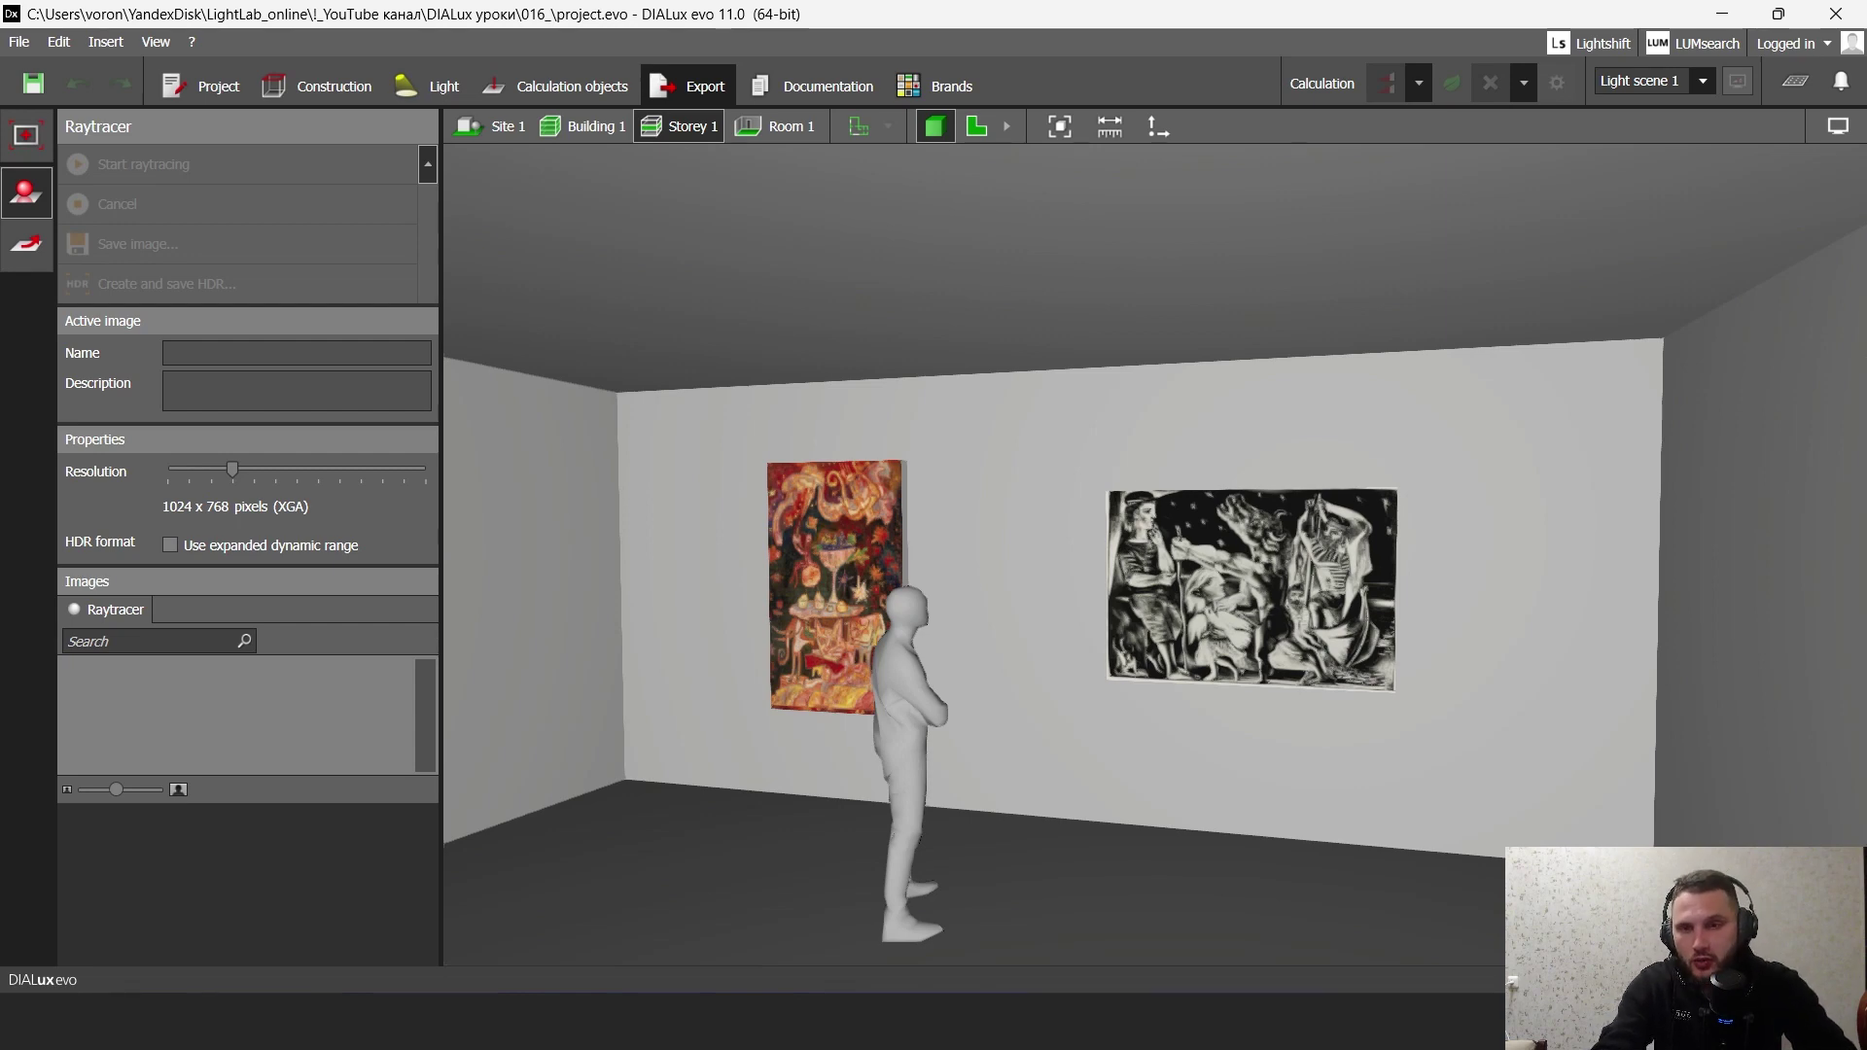
scroll(1138, 554, "down", 2)
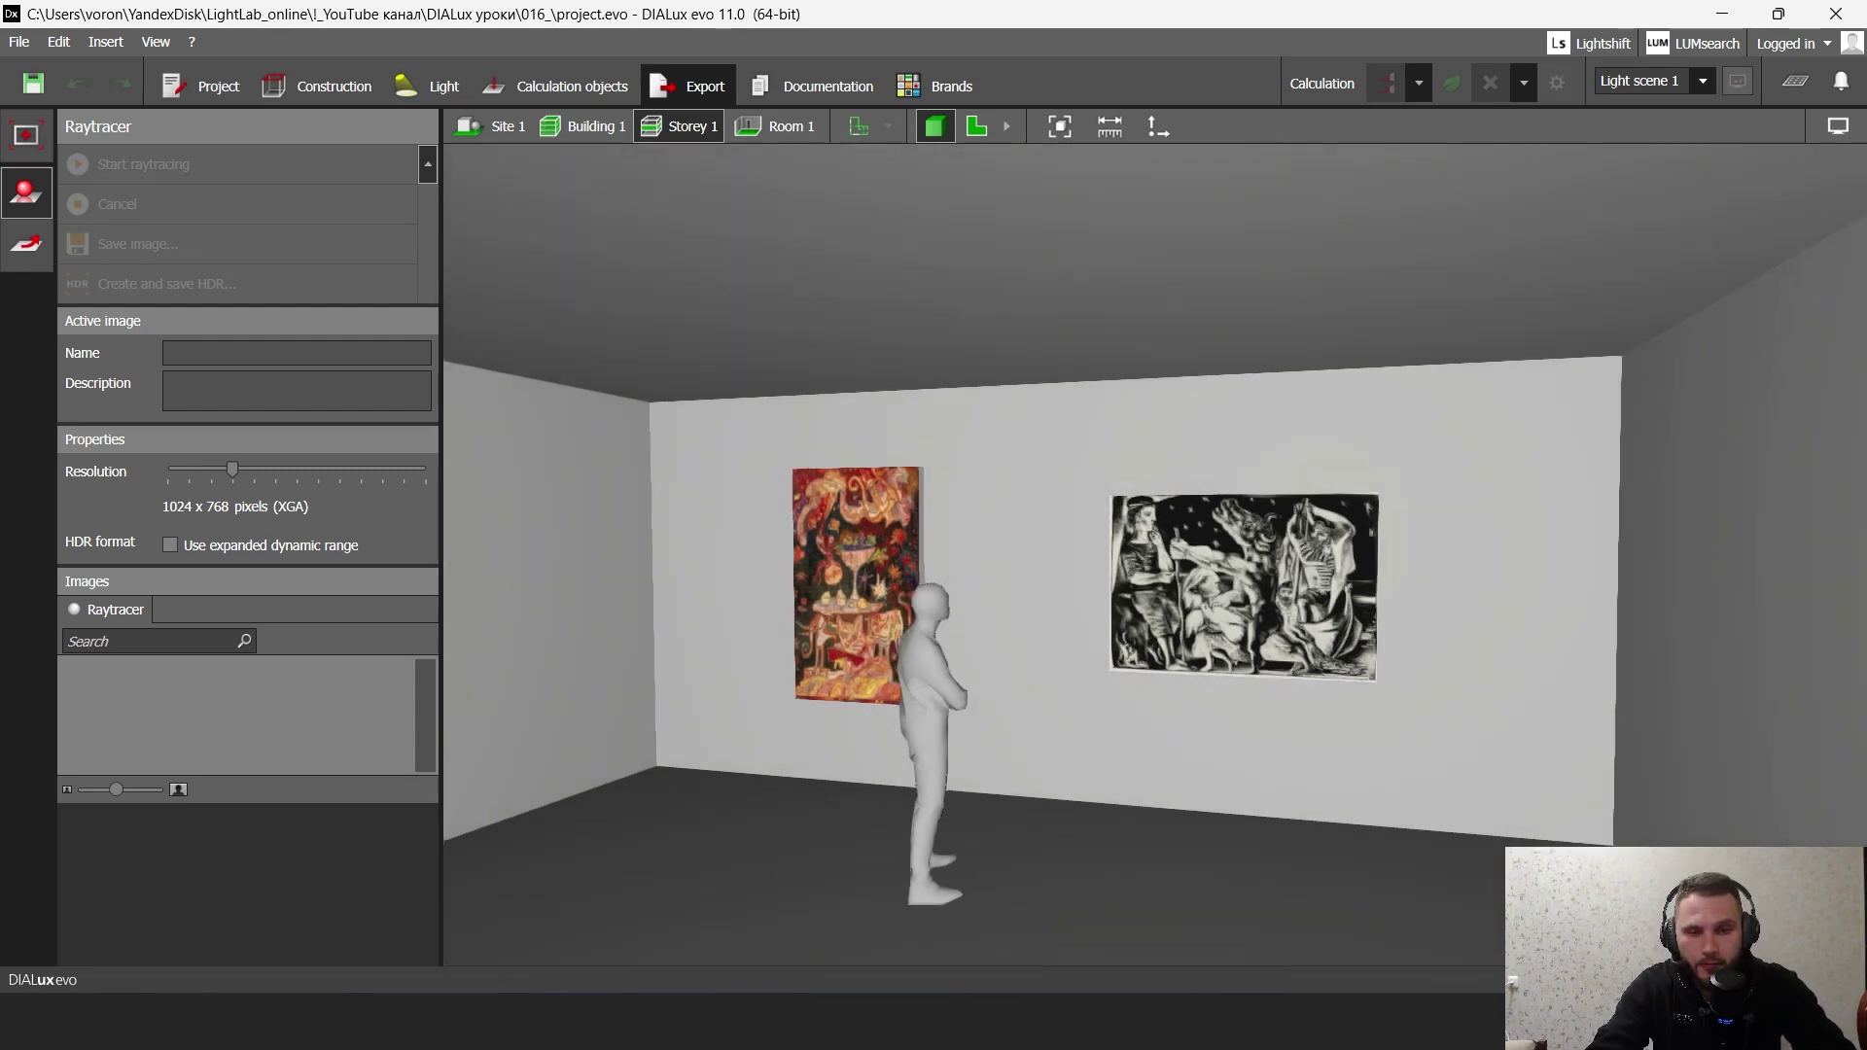
middle_click_drag(992, 506, 1075, 496)
- Choose the standard roof window as the active aperture and place it in the ceiling in front of the paintings
left_click(976, 127)
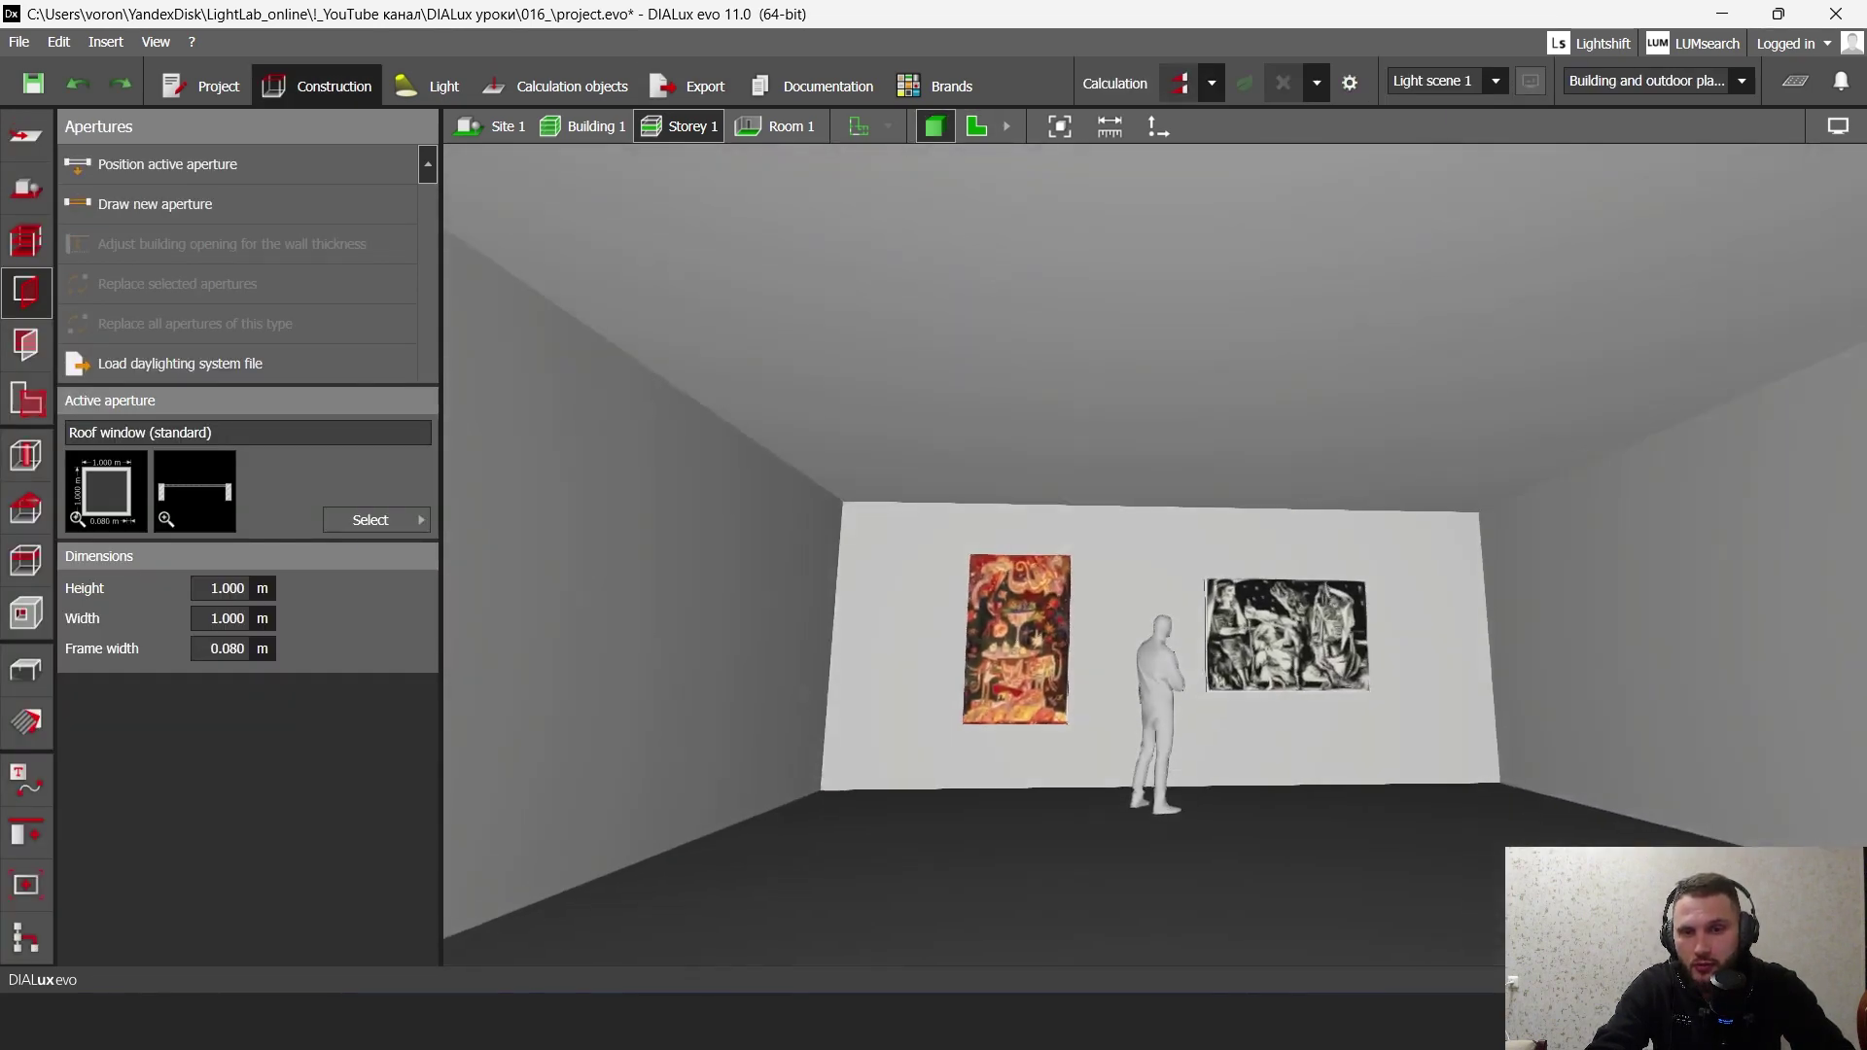
right_click_drag(1155, 555, 1201, 555)
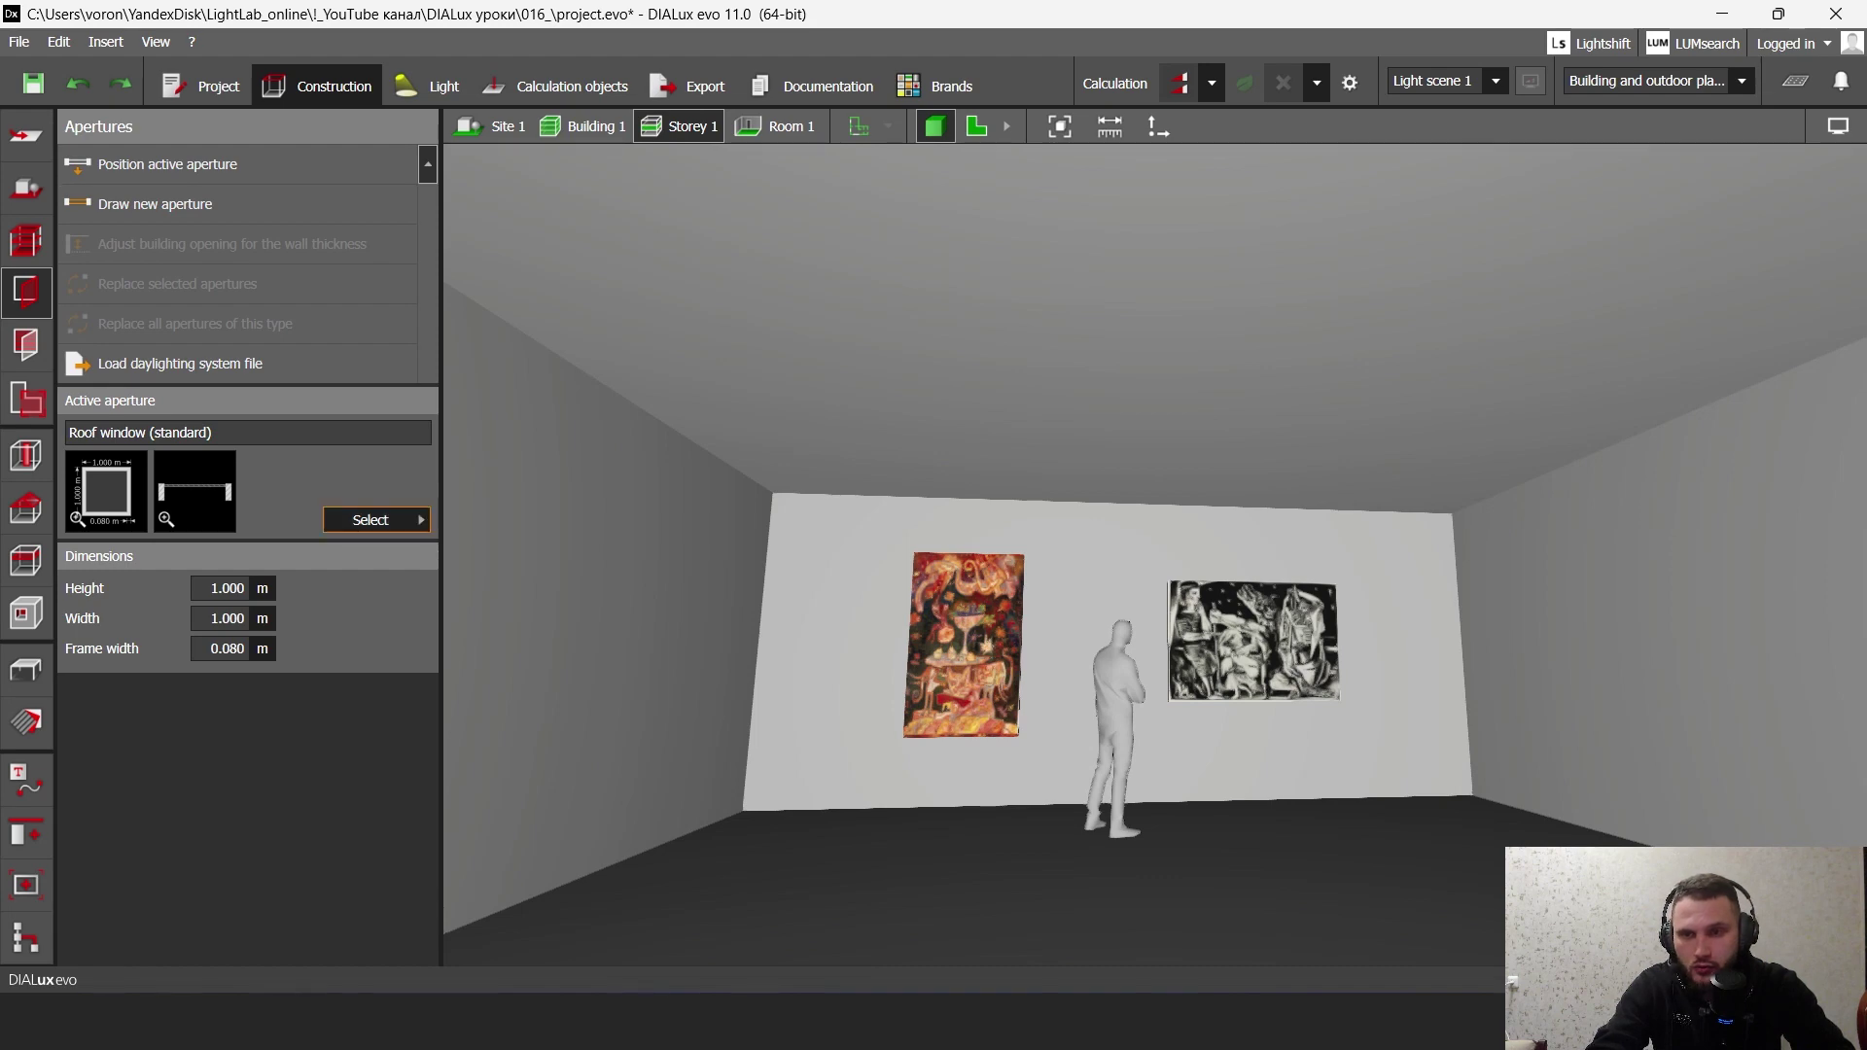
left_click(370, 519)
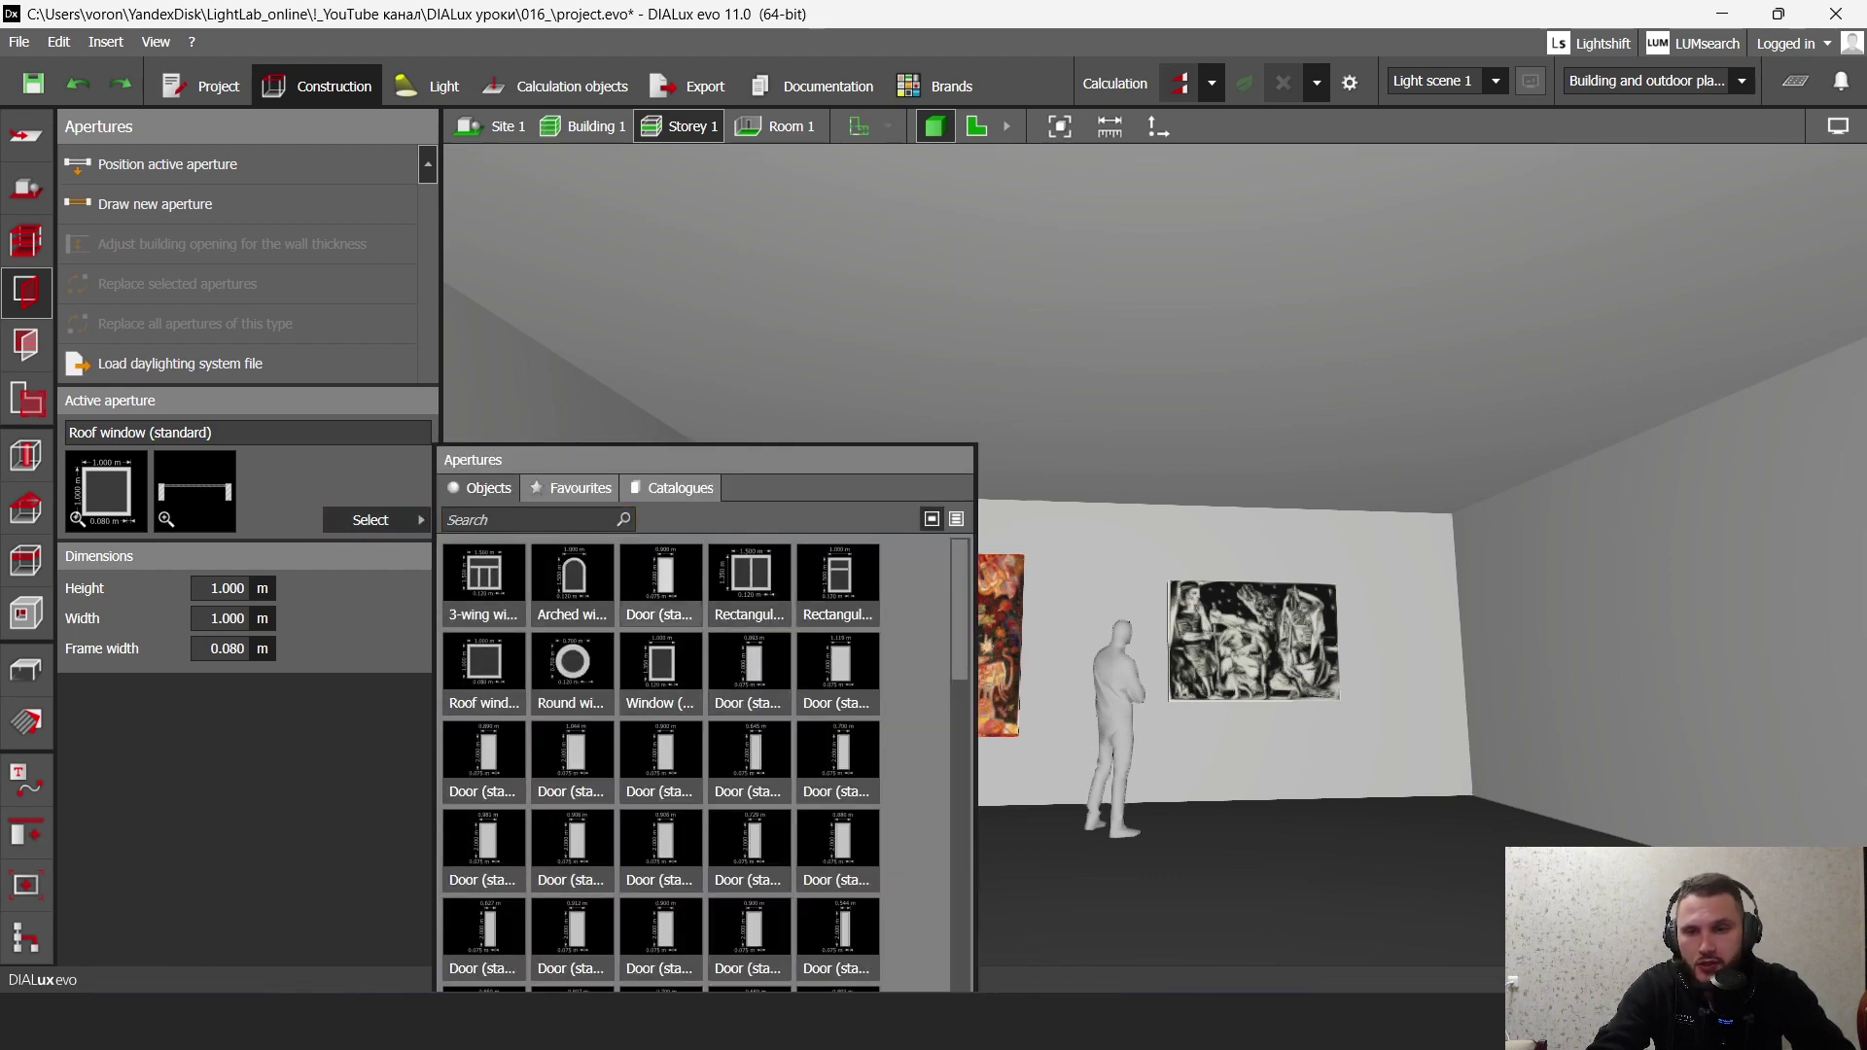
left_click(661, 670)
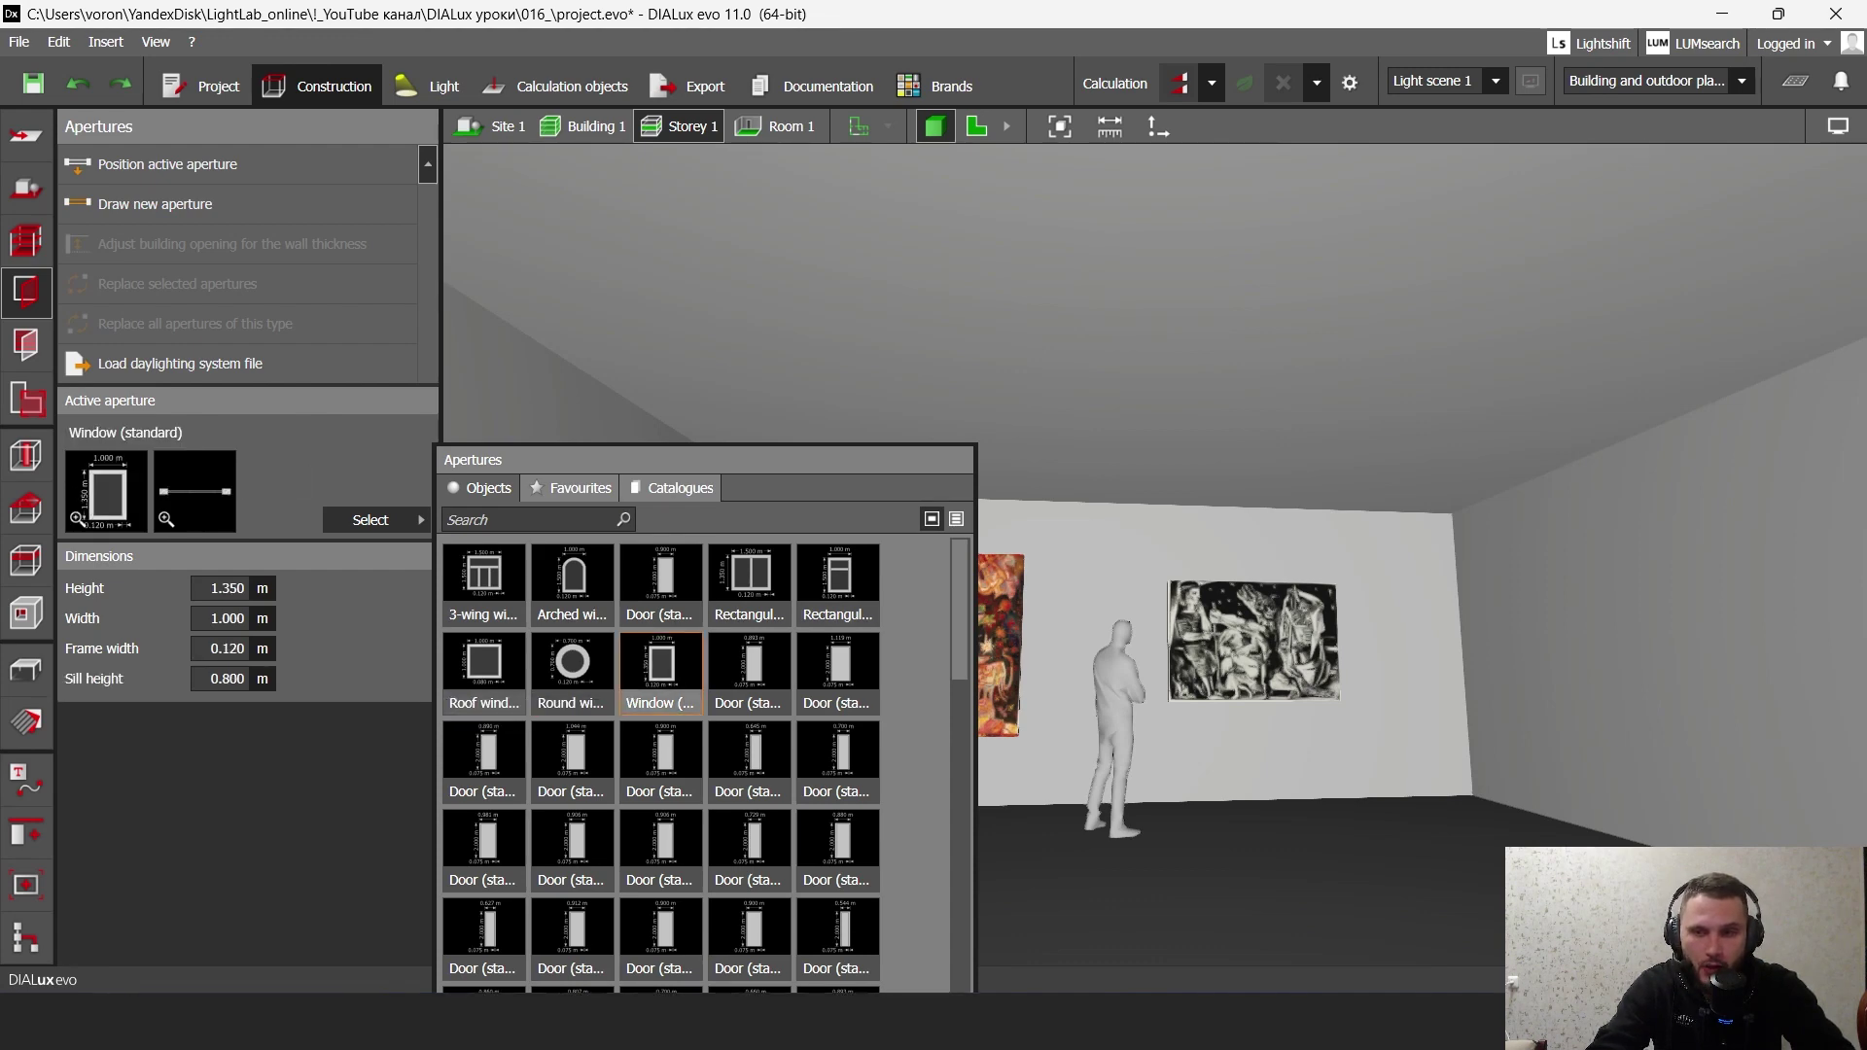
left_click(484, 681)
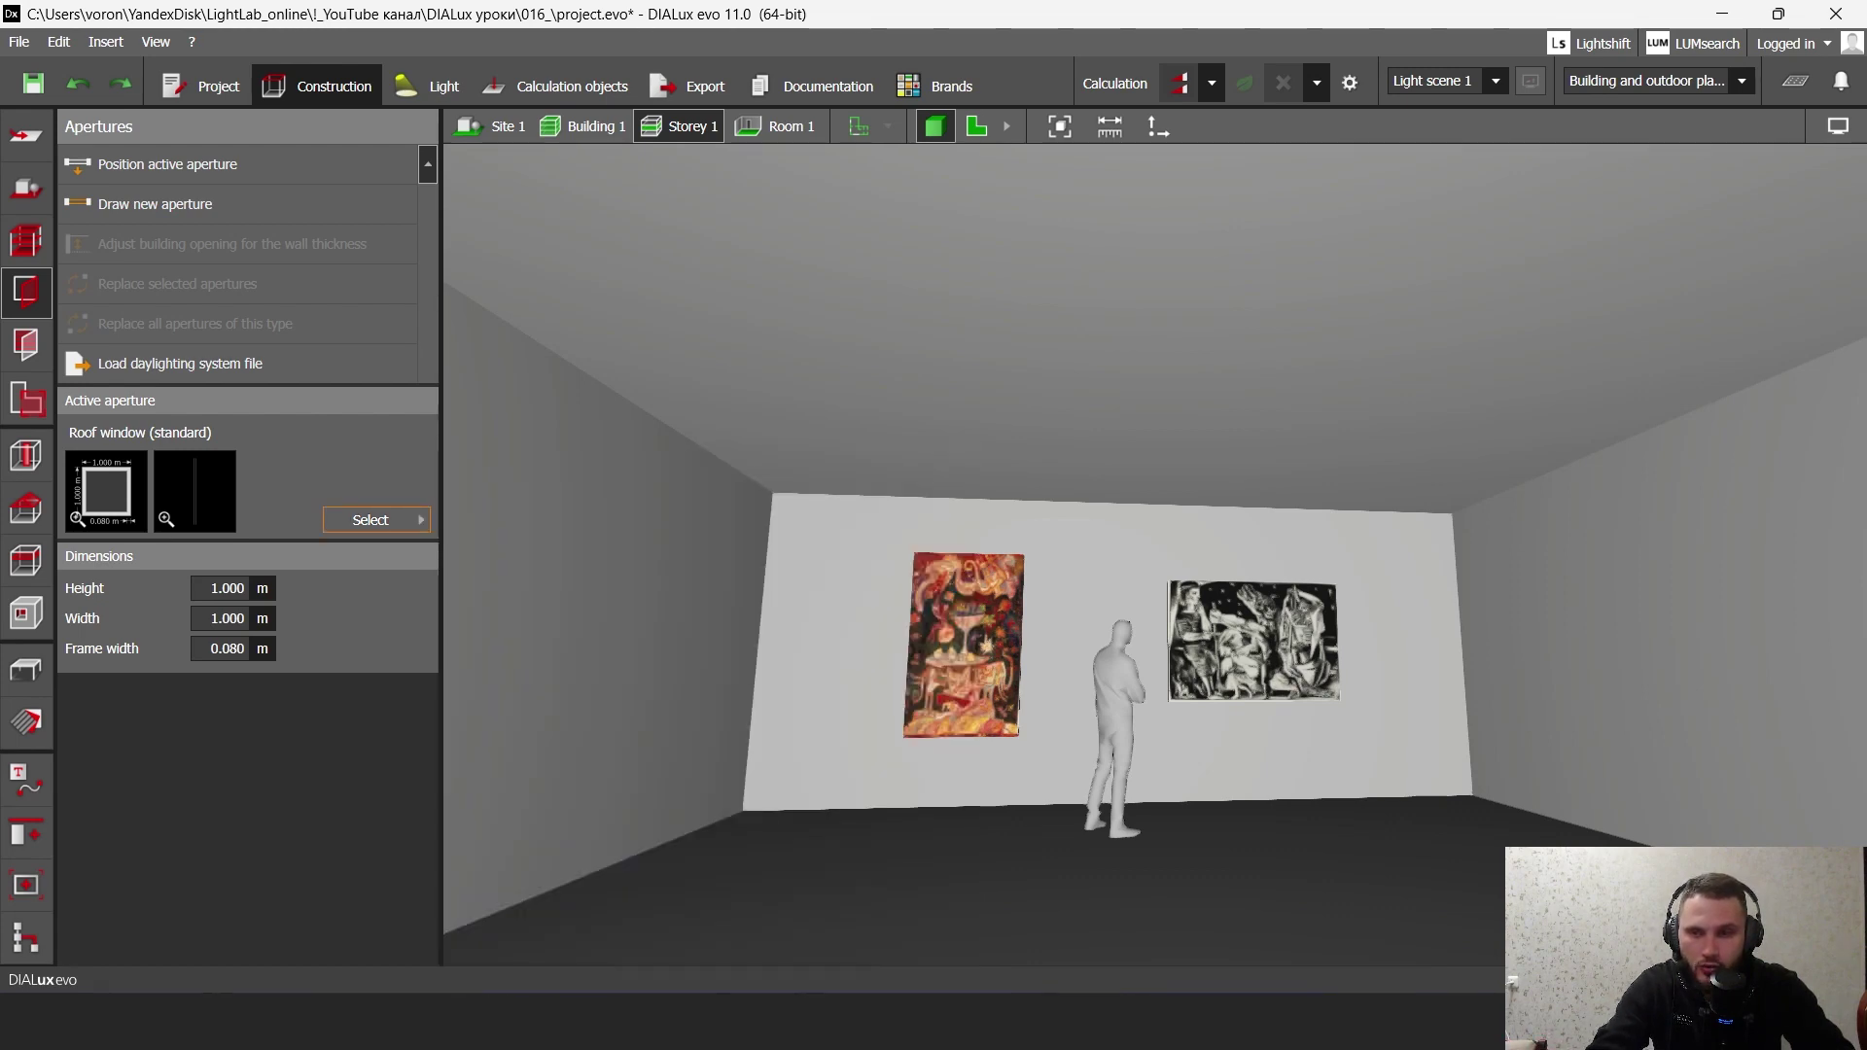
left_click(371, 519)
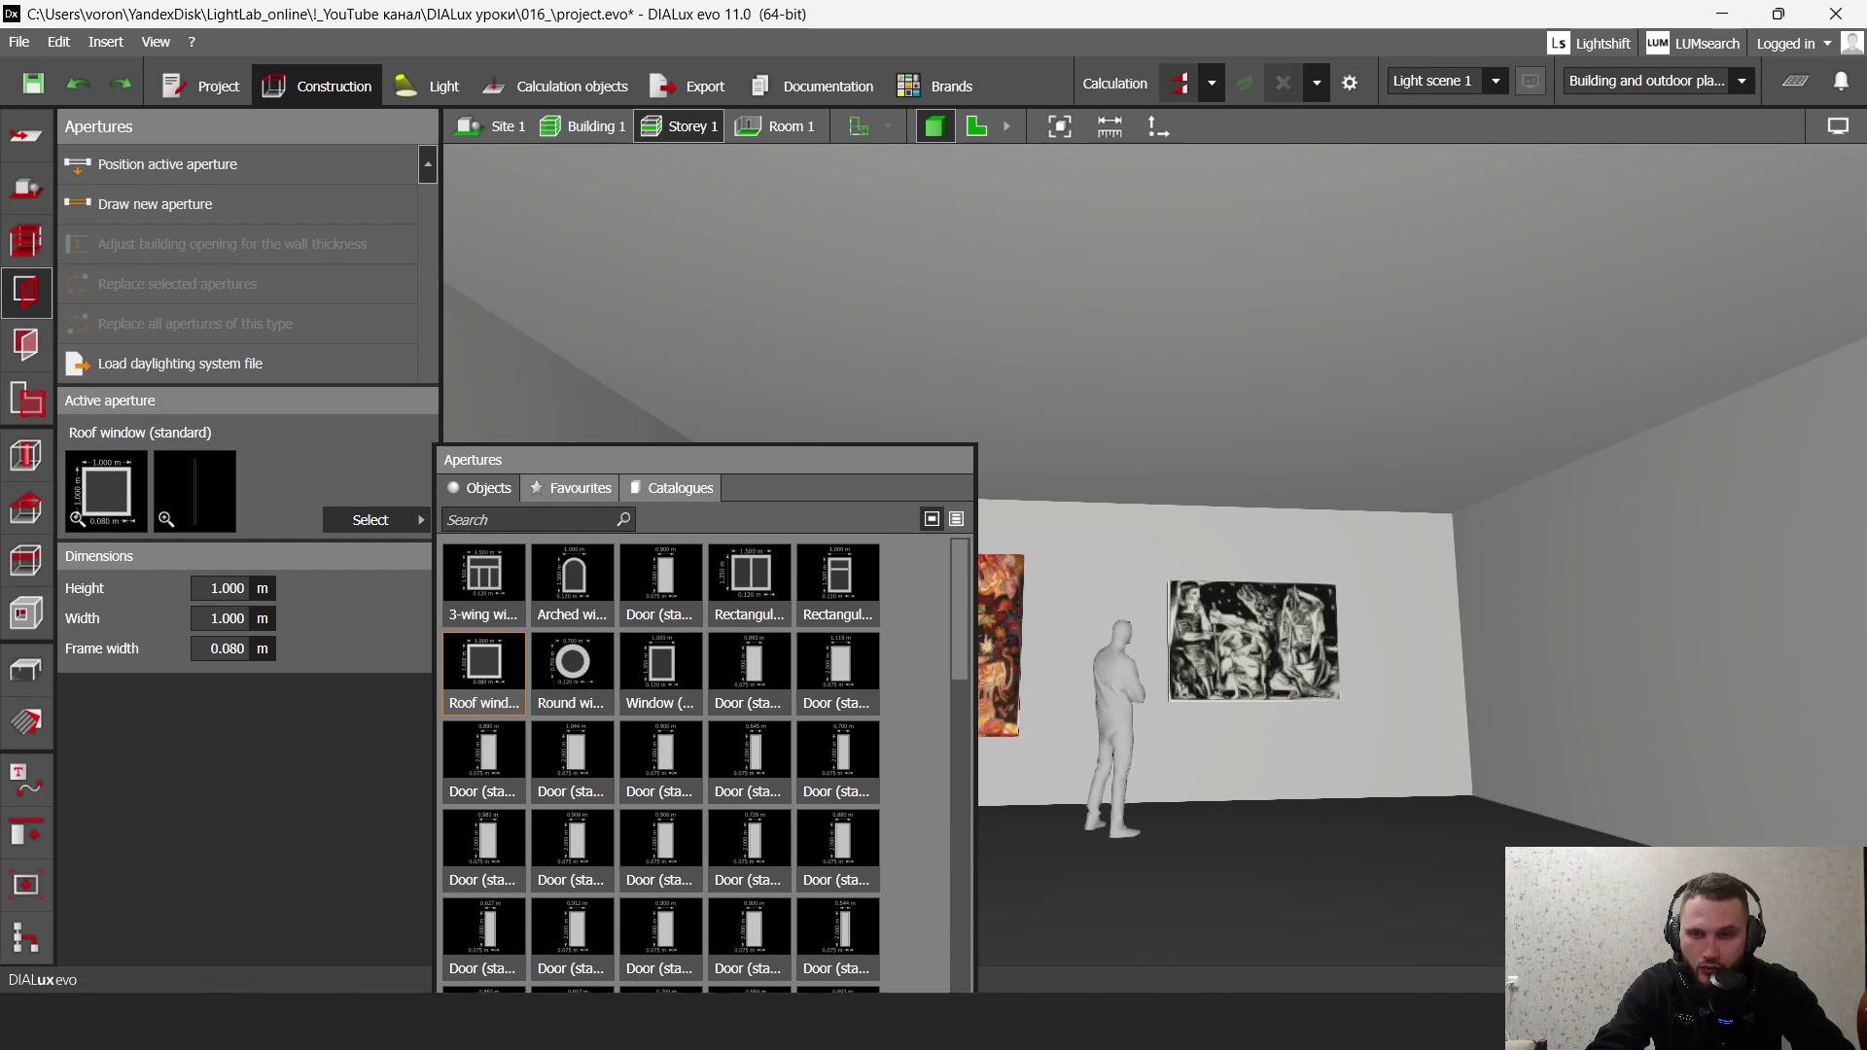
left_click(484, 673)
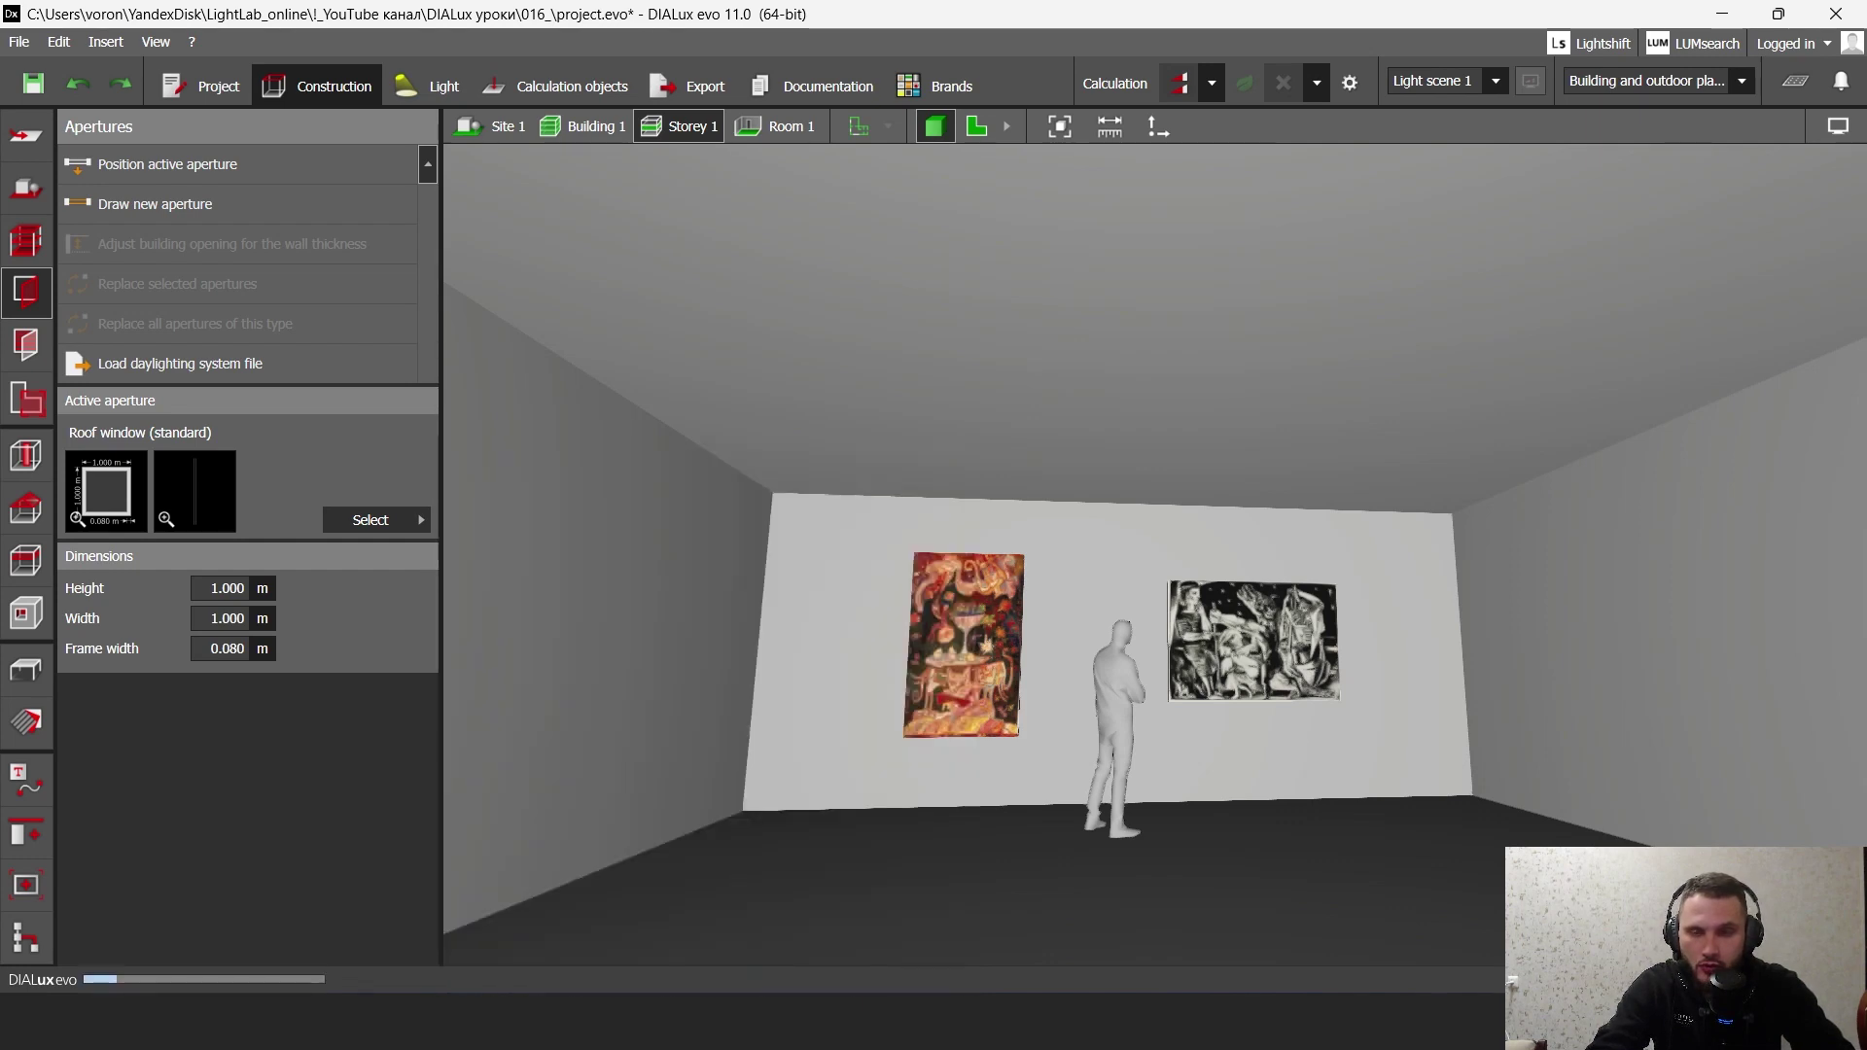
left_click(1046, 369)
right_click_drag(1047, 369, 977, 365)
- In the floor plan, enlarge the roof window to 5.000 m wide and 4.800 m high, positioned at 14.400, 8.000 m
left_click(977, 126)
scroll(982, 403, "down", 2)
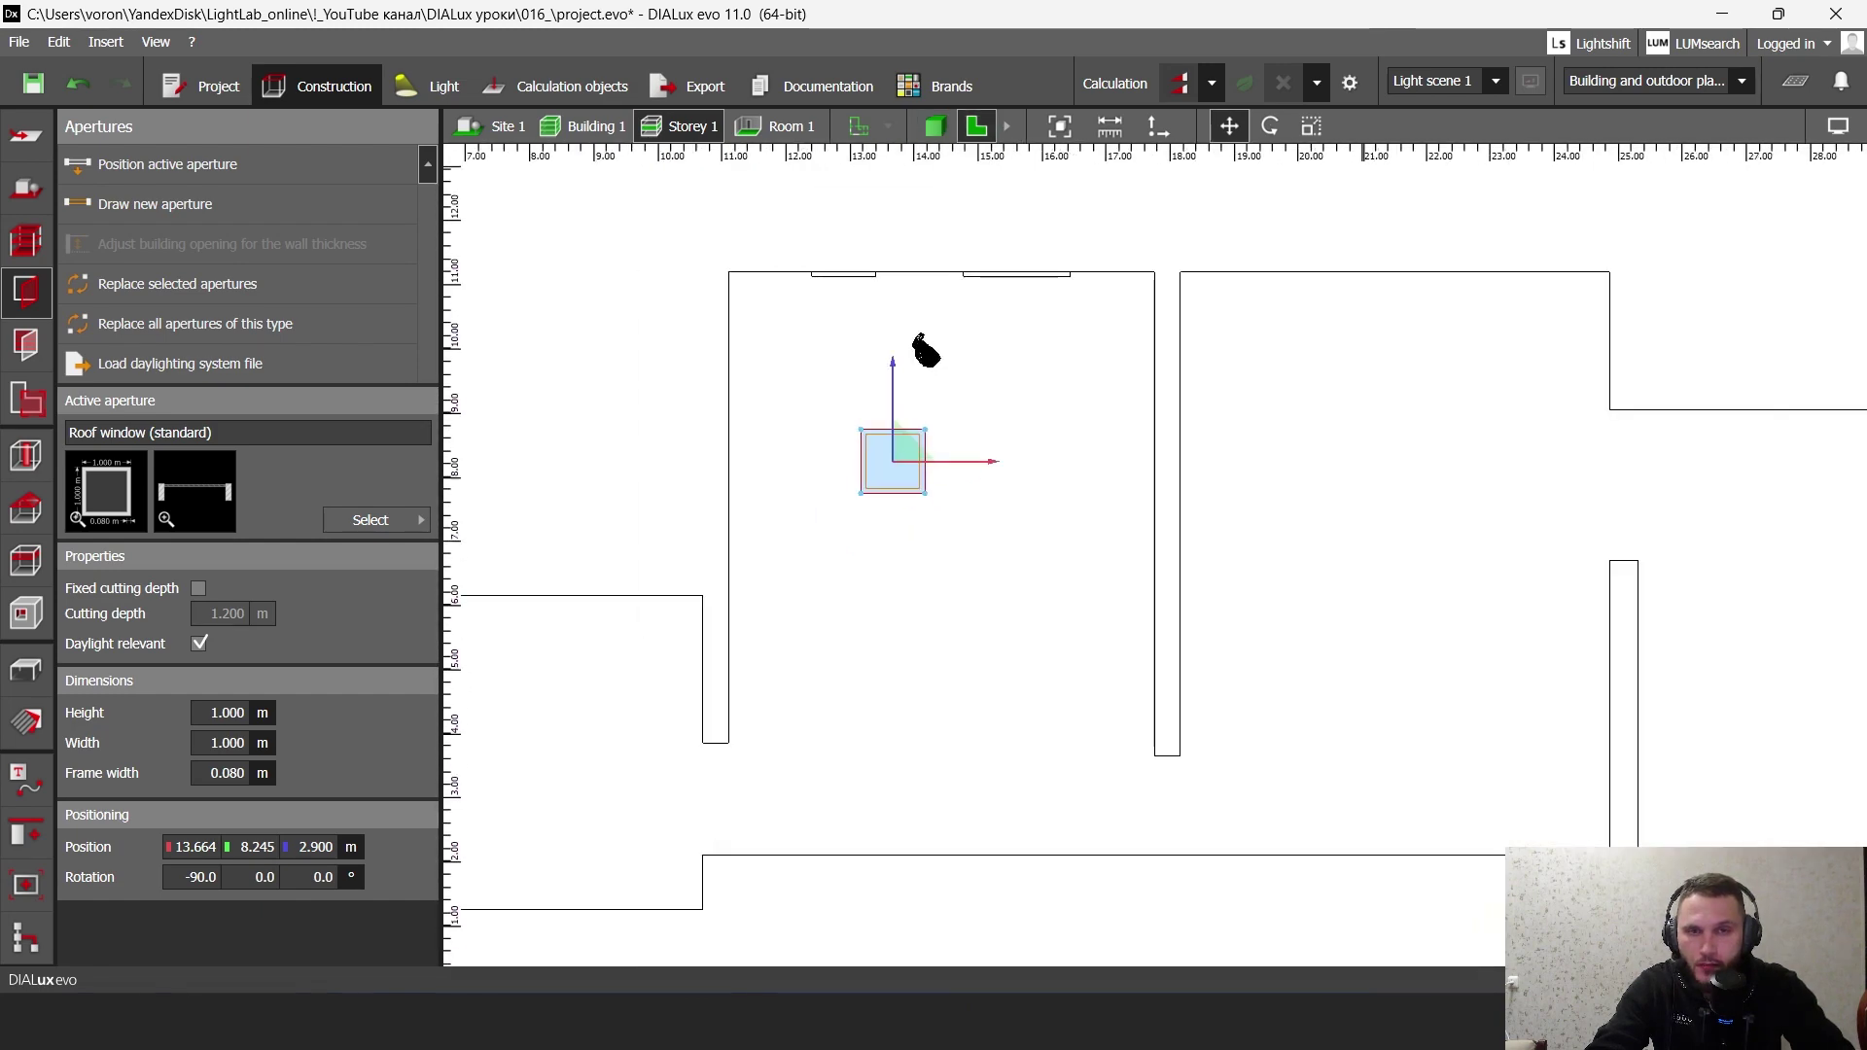
left_click(1310, 126)
left_click_drag(925, 464, 1080, 464)
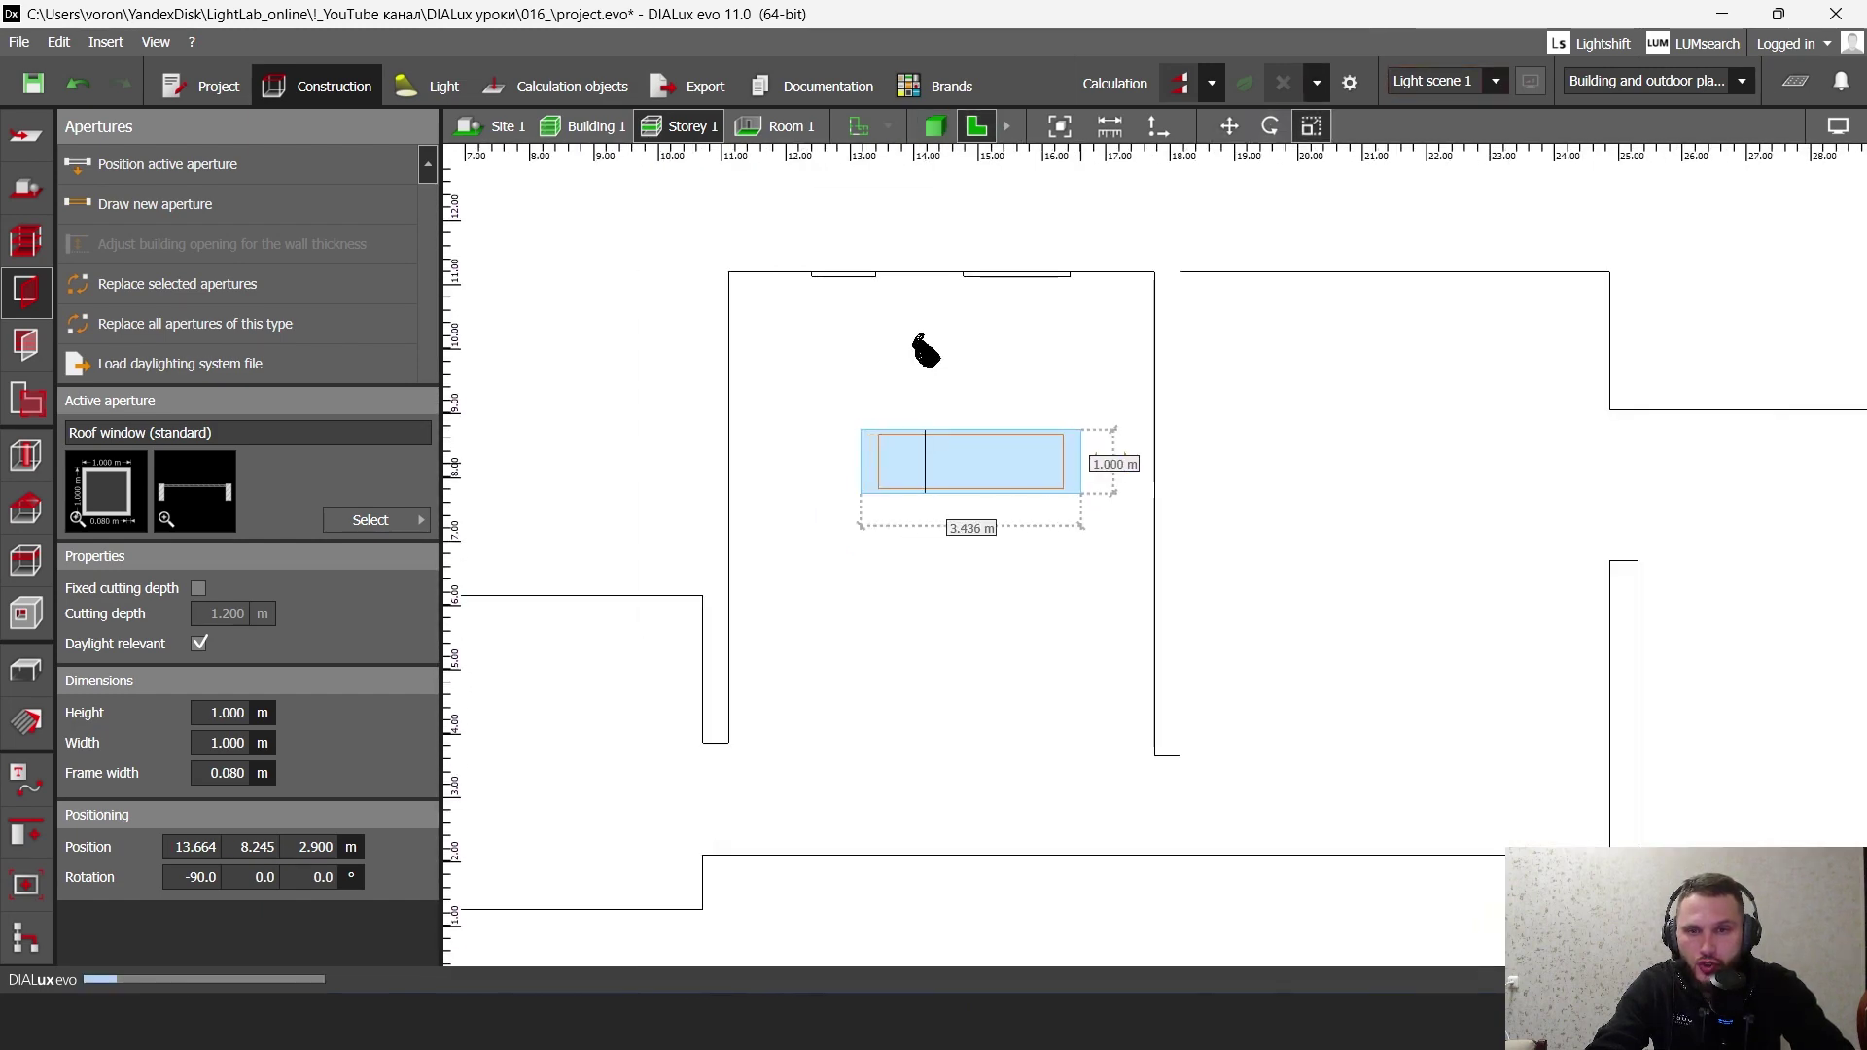
left_click_drag(970, 429, 957, 349)
left_click_drag(861, 420, 778, 418)
left_click_drag(942, 581, 942, 583)
left_click(958, 437)
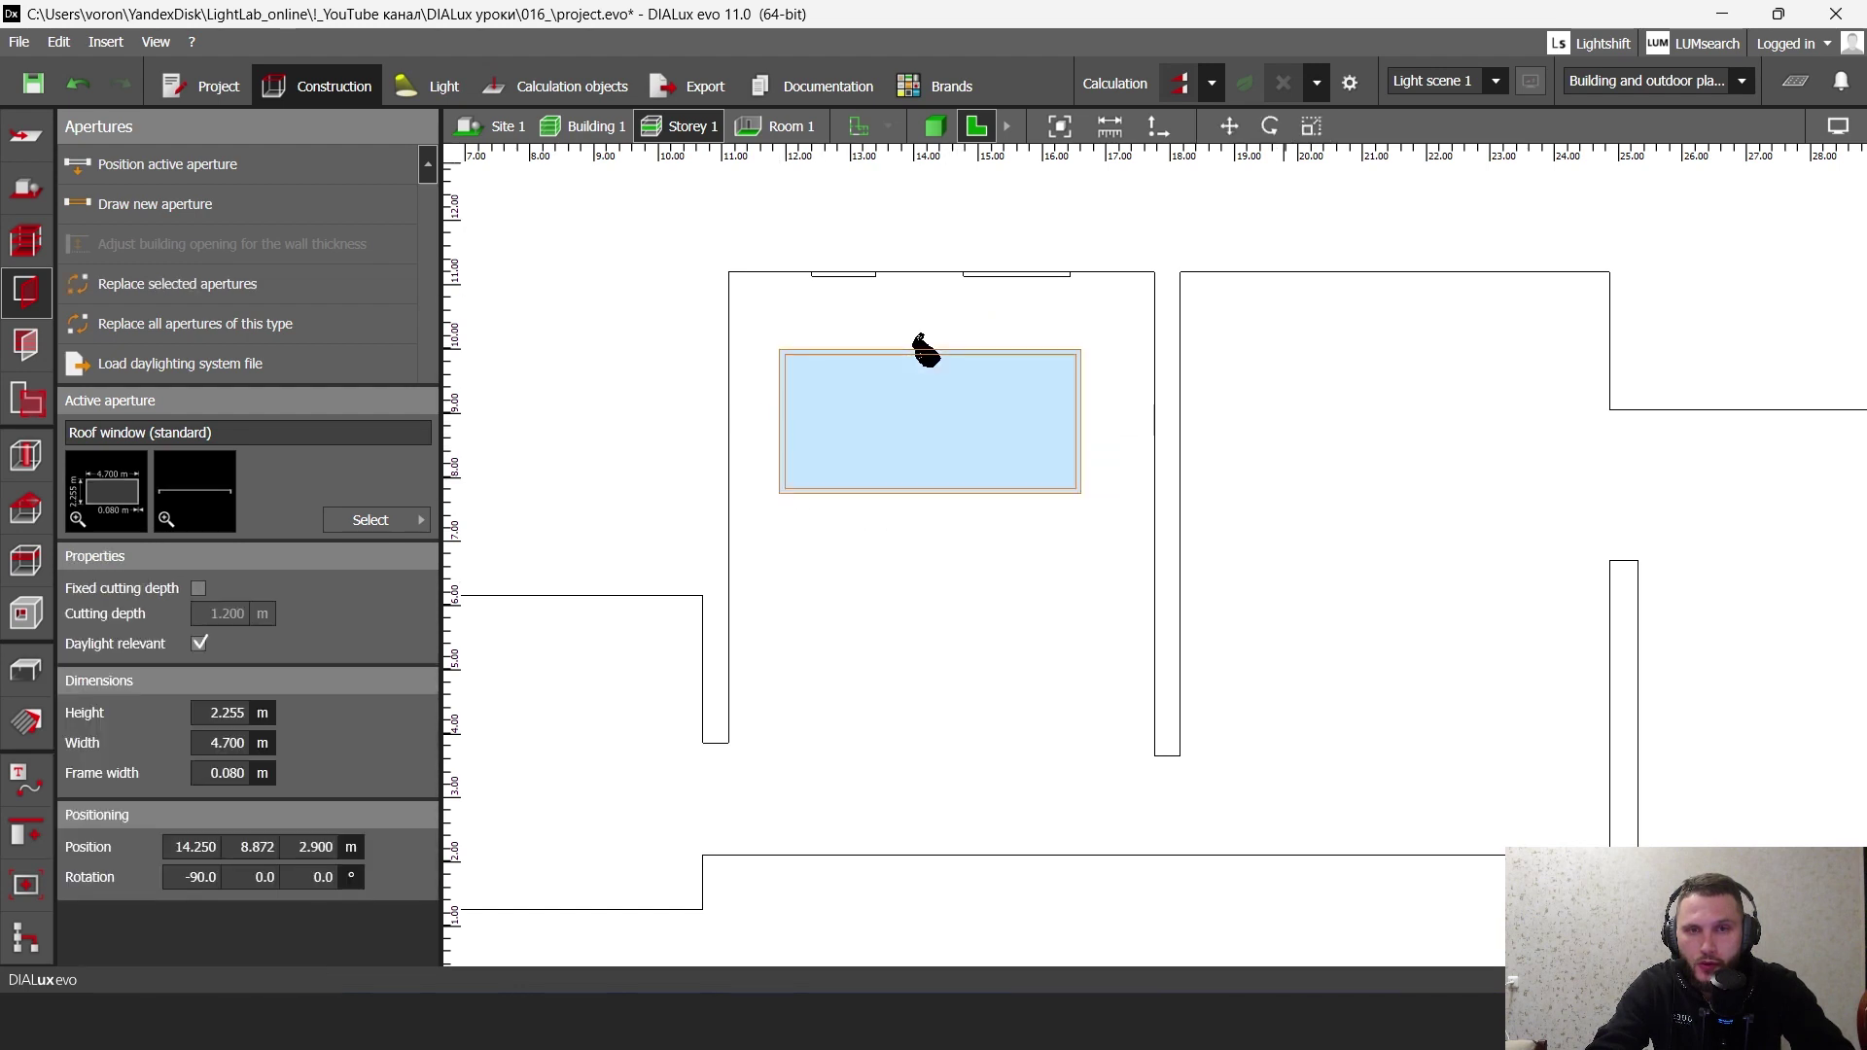
left_click(1310, 126)
left_click_drag(930, 495, 930, 632)
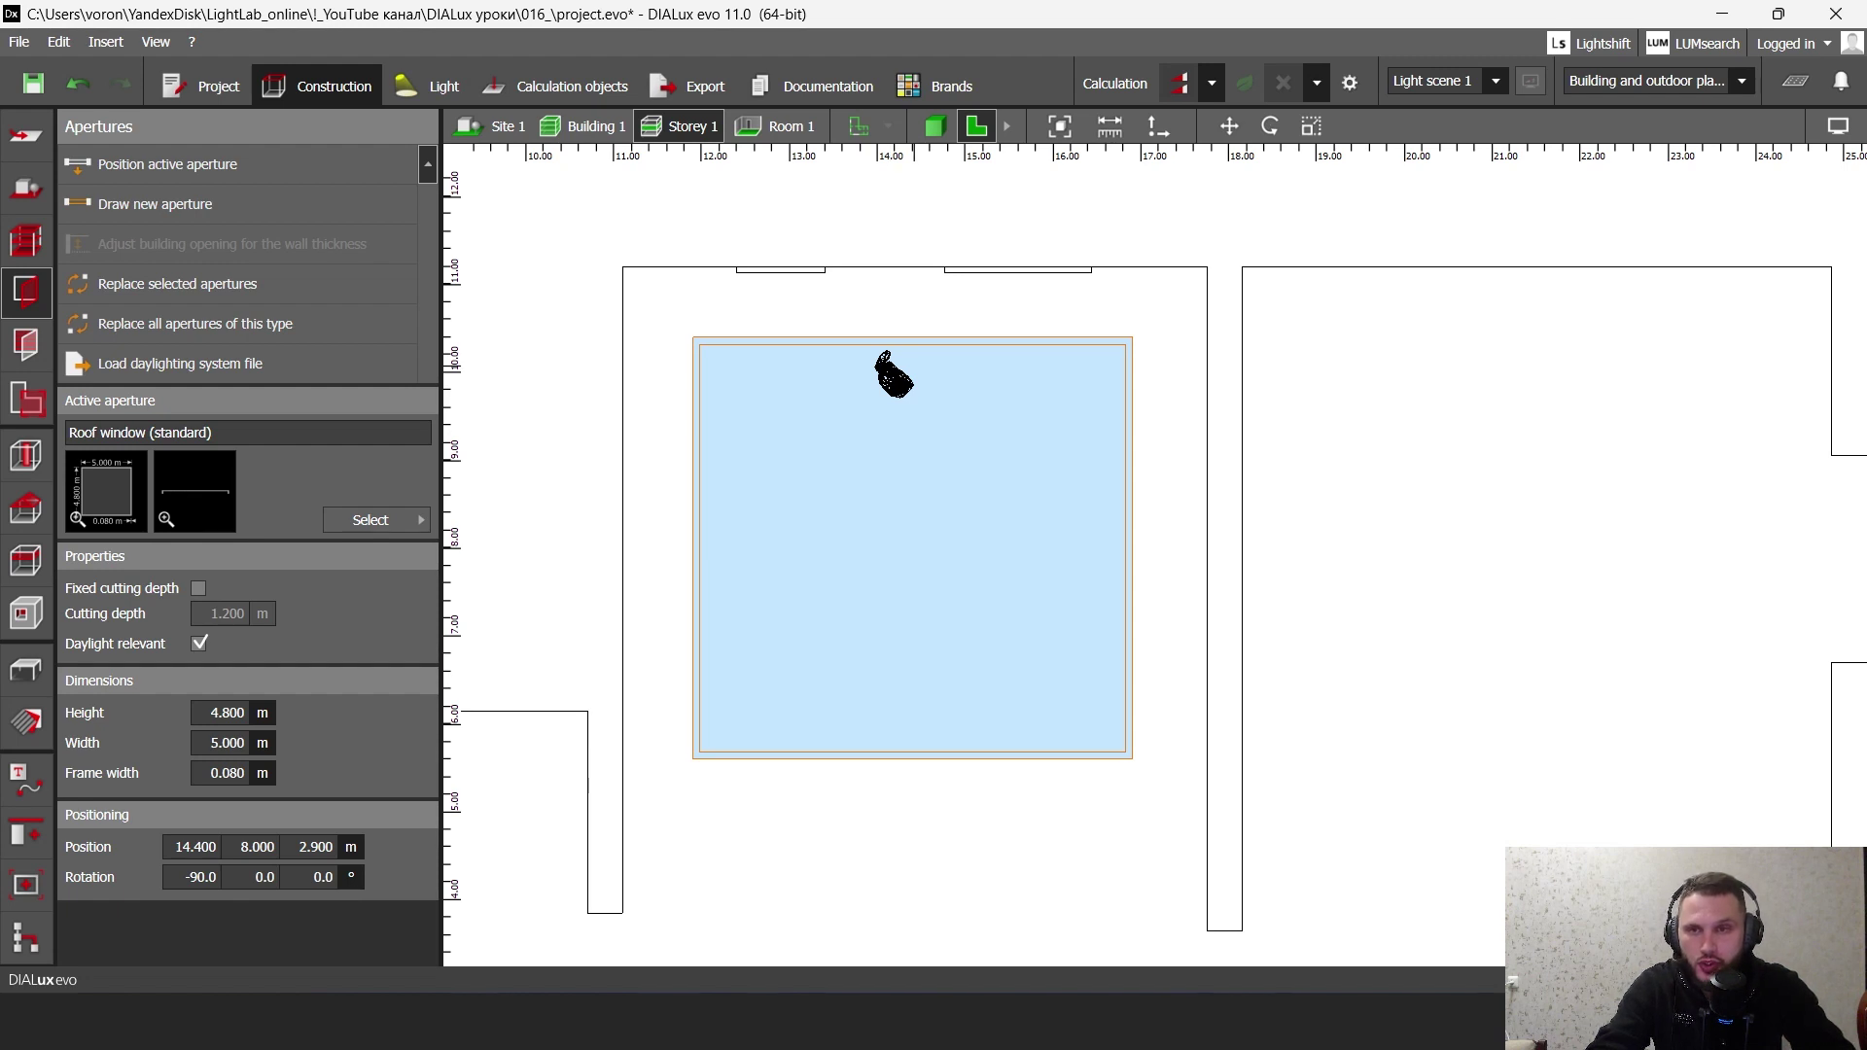
- Use Overcast Sky as the reference sky type for the daylight of Light scene 1
left_click(427, 86)
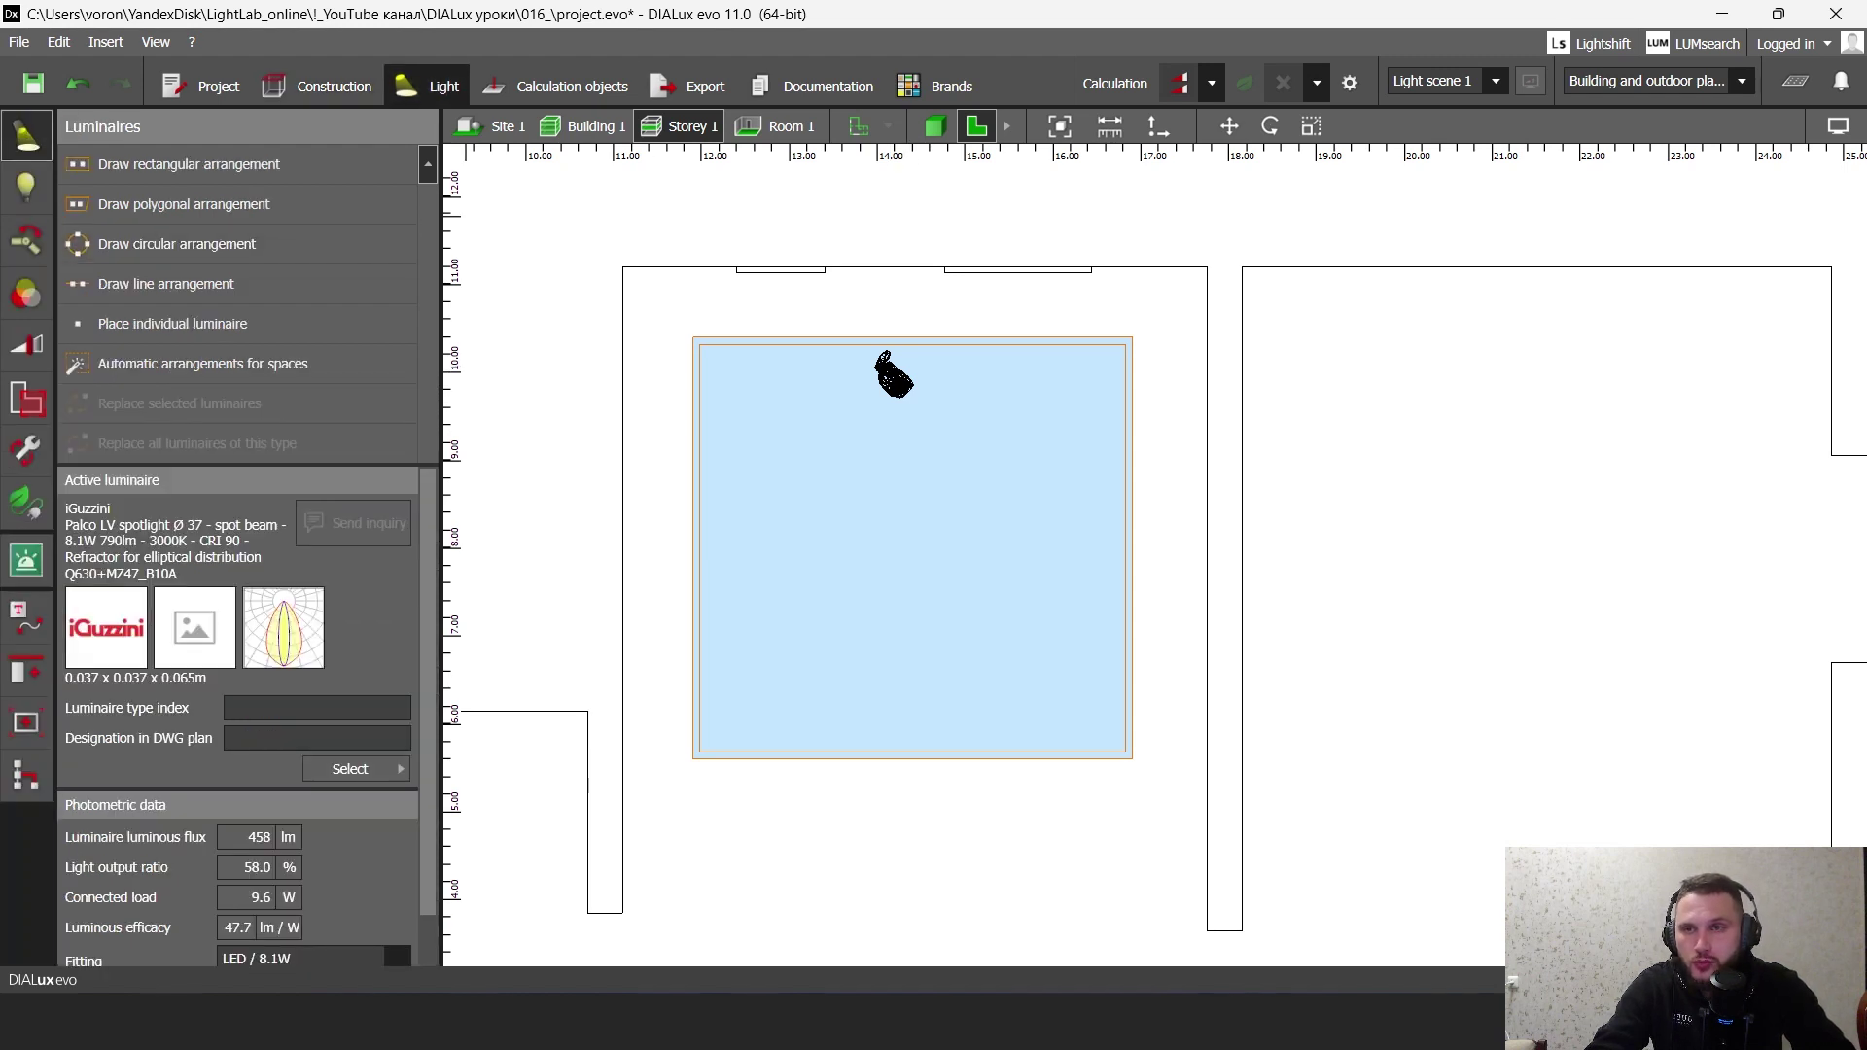
left_click(26, 345)
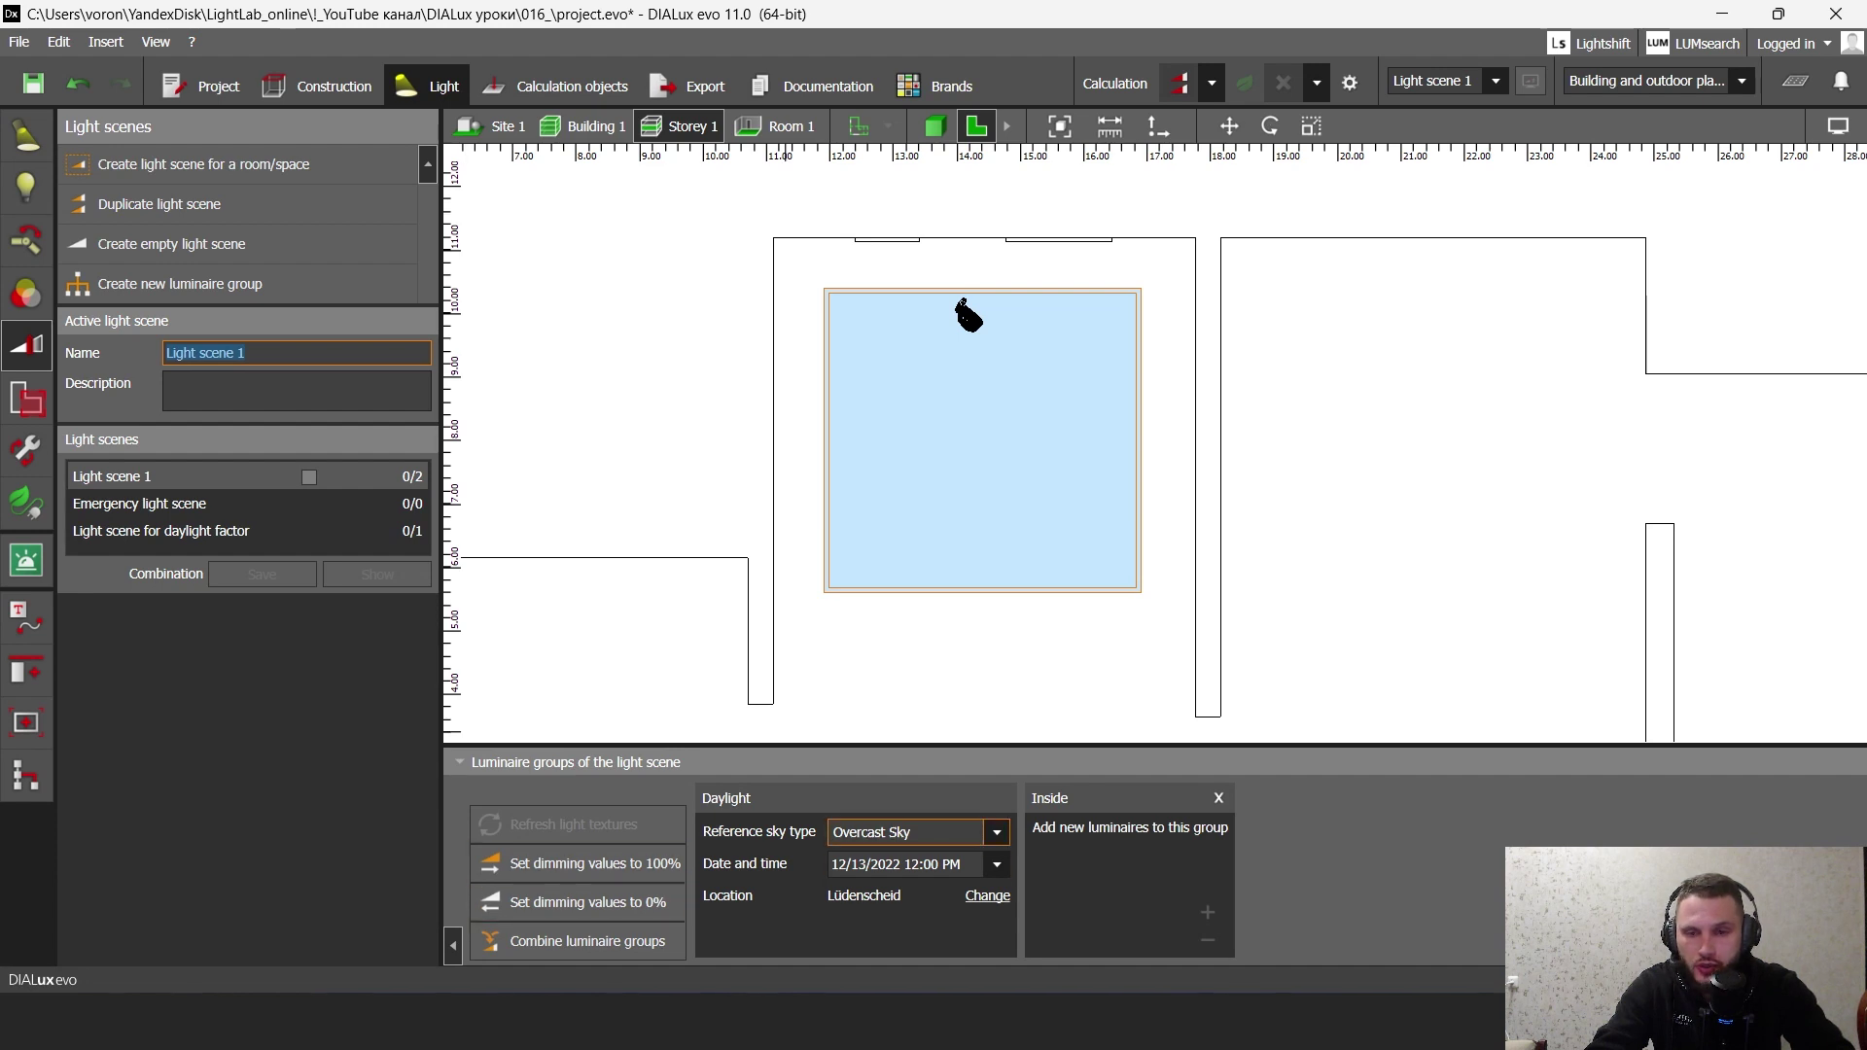
left_click(997, 832)
left_click(914, 930)
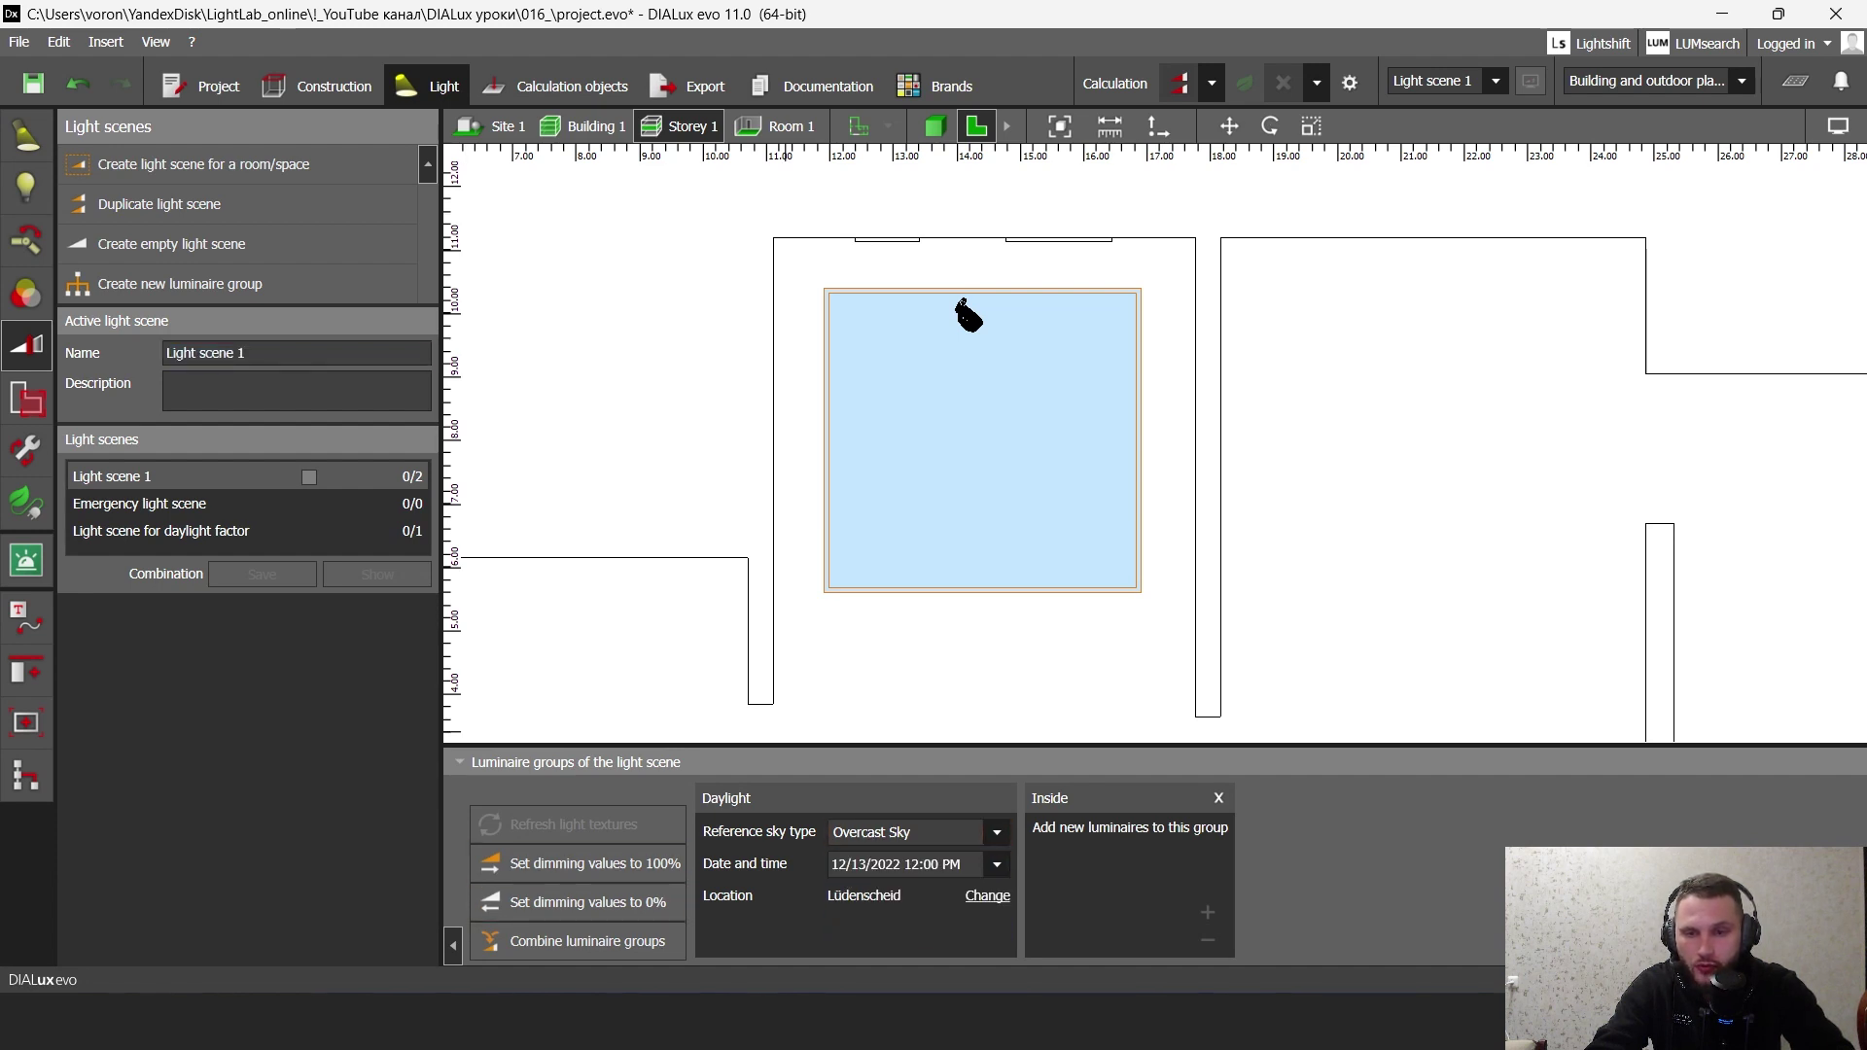
middle_click_drag(973, 643, 972, 669)
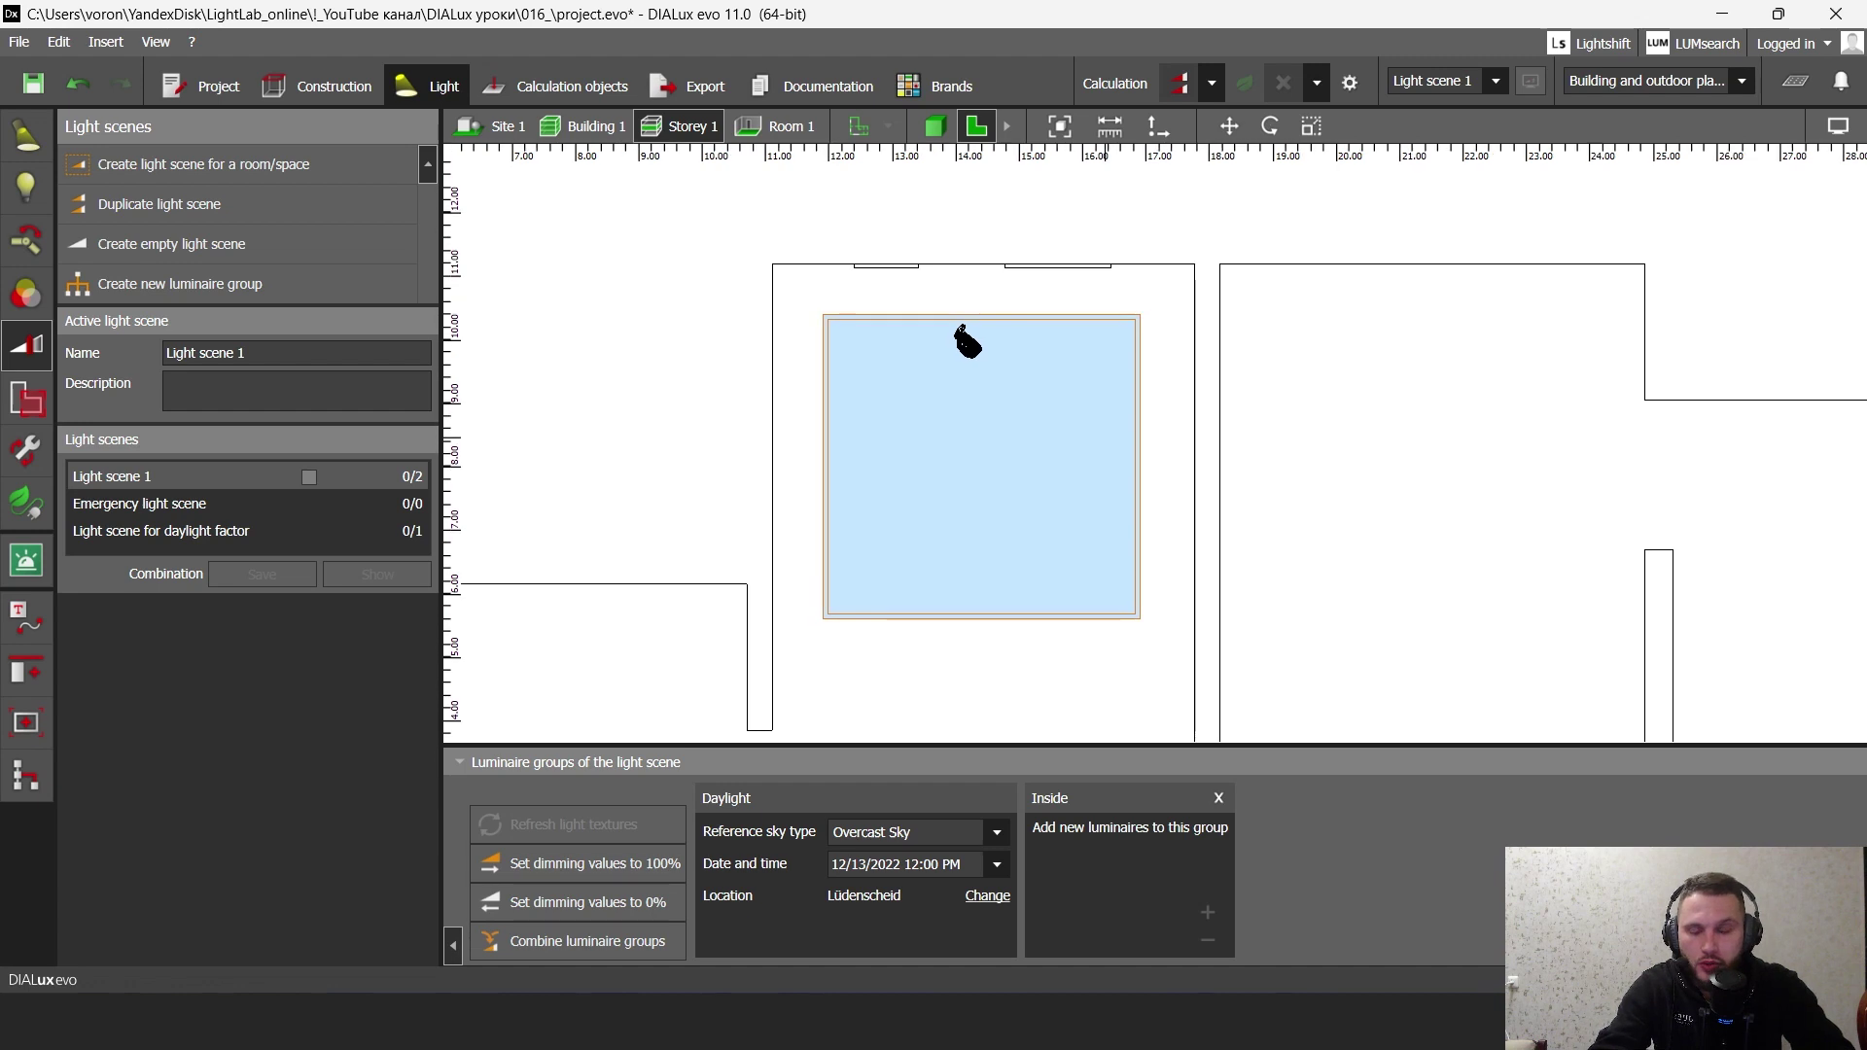
- Run the lighting calculation for the storey, show the room in 3D and hide the results overview
left_click(1179, 84)
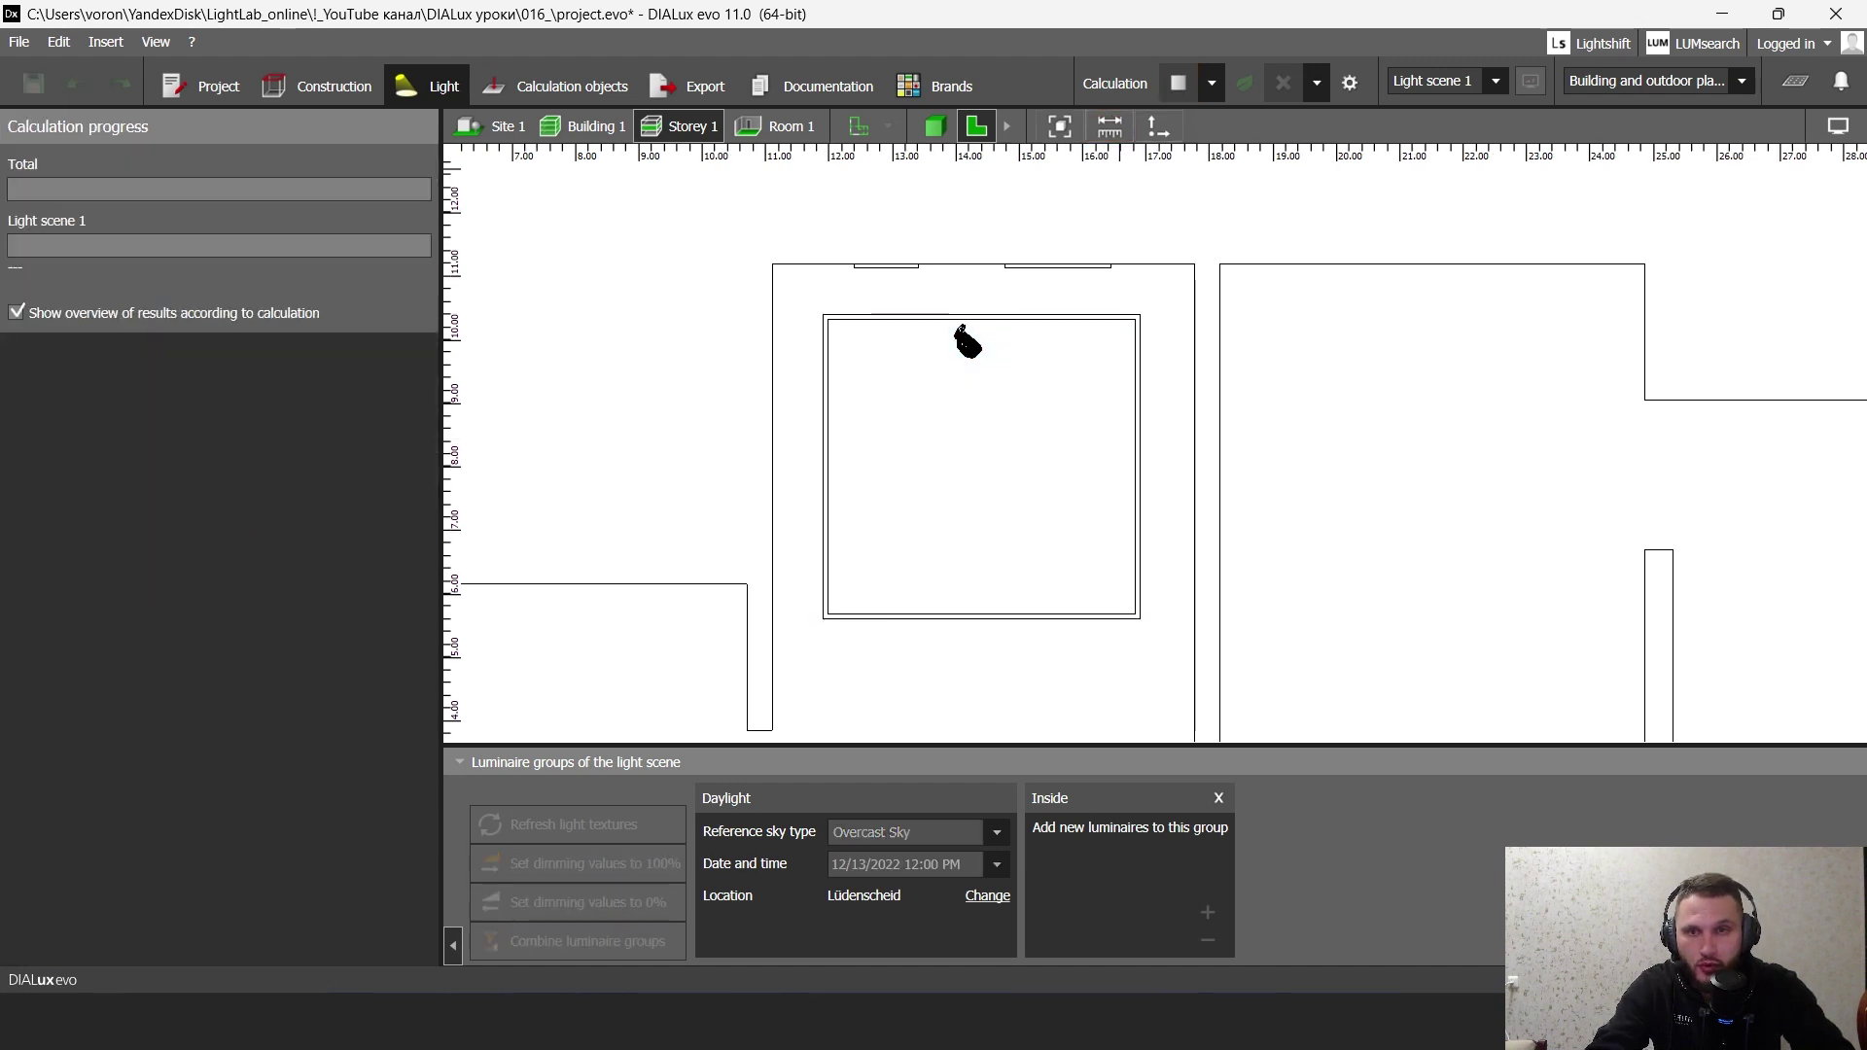
left_click(935, 126)
mouse_move(1133, 574)
right_mouse_down()
mouse_move(1128, 507)
mouse_move(1196, 472)
mouse_move(1128, 505)
mouse_move(1157, 559)
mouse_move(1159, 695)
mouse_move(1215, 627)
mouse_move(1138, 555)
right_mouse_up()
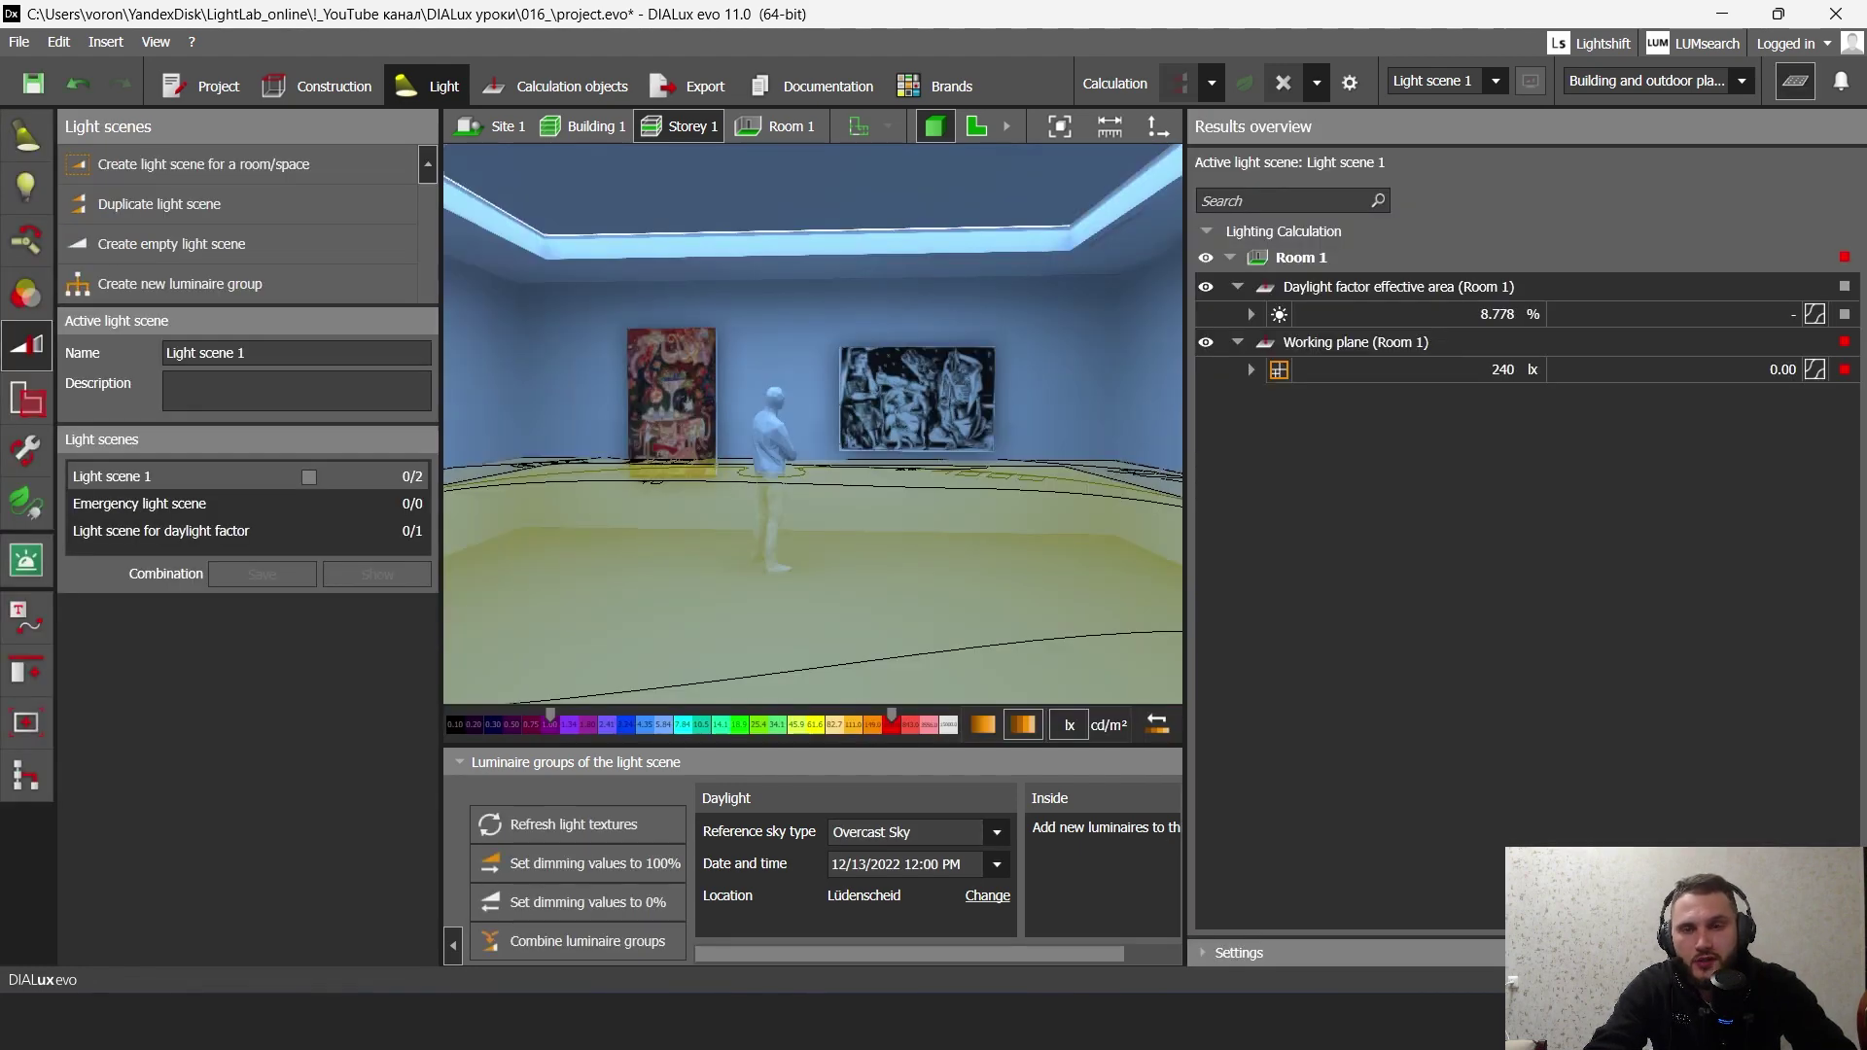
left_click(1794, 81)
right_click_drag(1362, 418, 1405, 418)
- Switch the 3D display's white balance from manual to Standard
left_click(1838, 126)
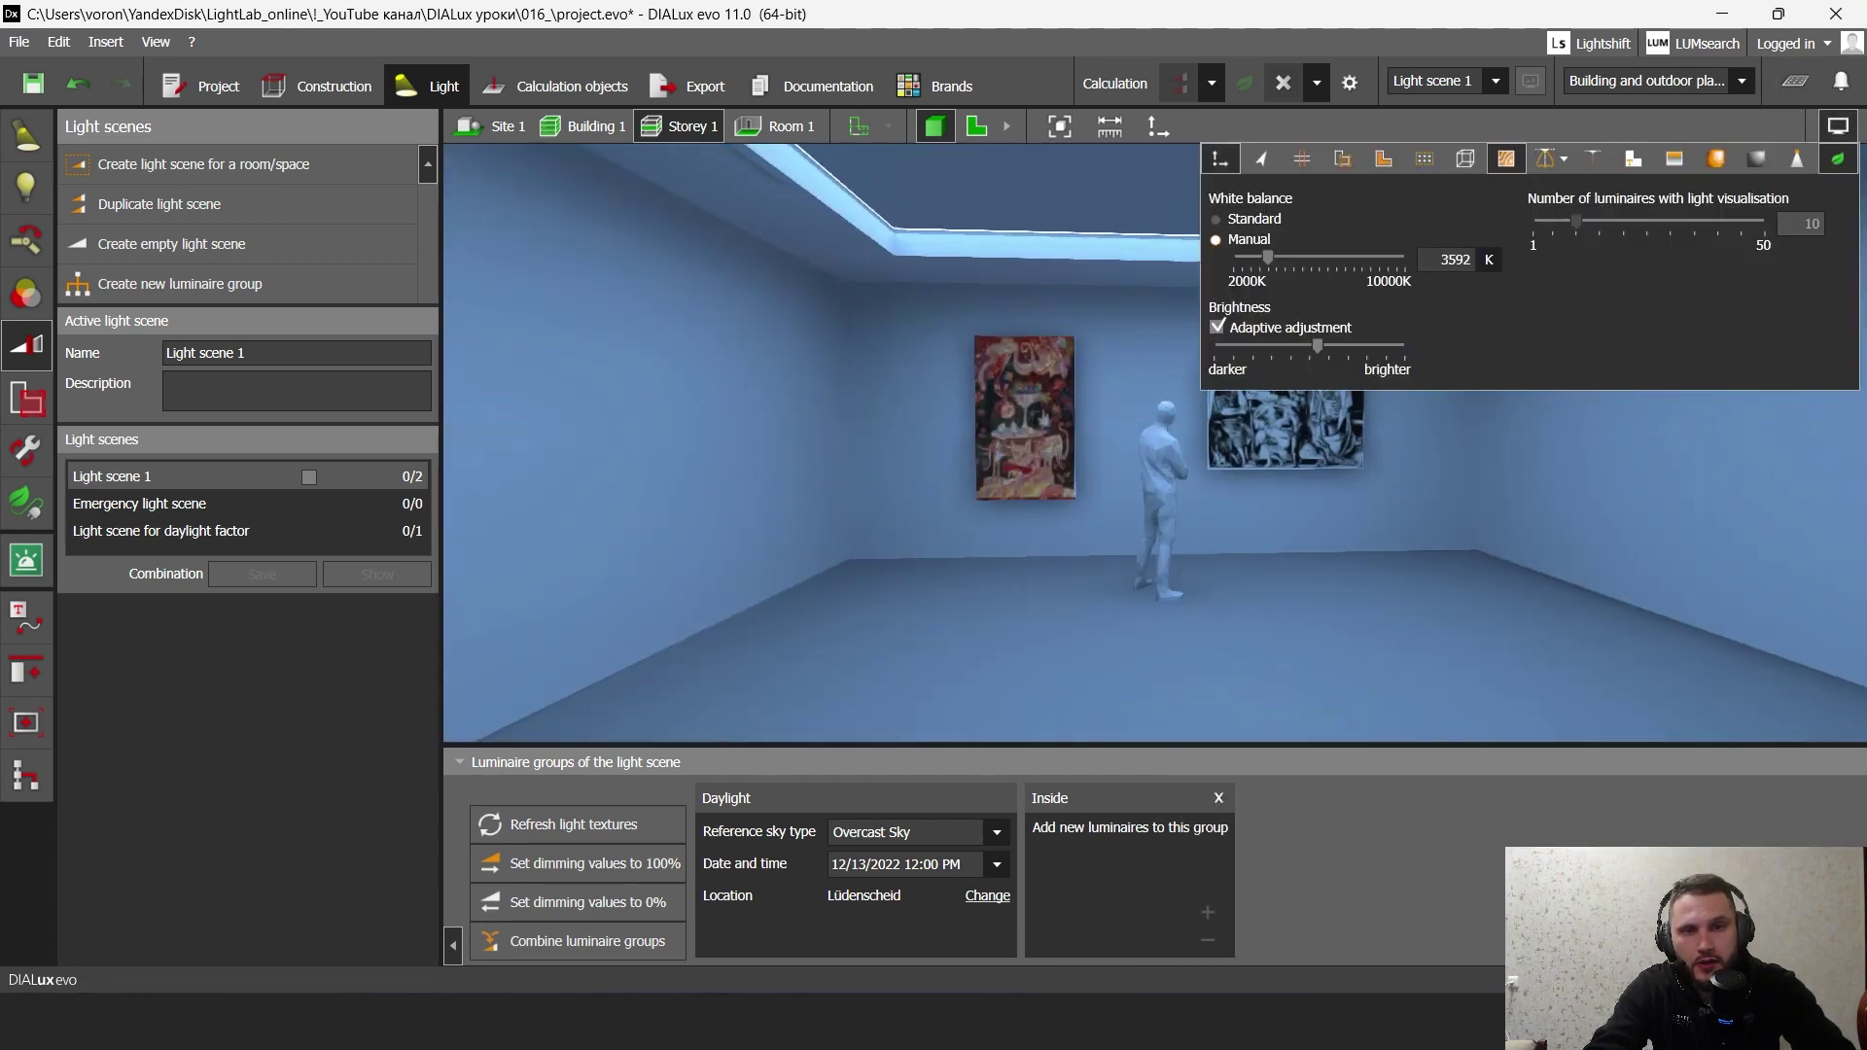
left_click(1216, 219)
left_click(1837, 127)
mouse_move(1206, 437)
right_mouse_down()
mouse_move(1109, 437)
mouse_move(1206, 428)
mouse_move(1186, 442)
right_mouse_up()
- Restore the saved view "Этаж 1 (1)" and set its white balance to Standard
left_click(26, 722)
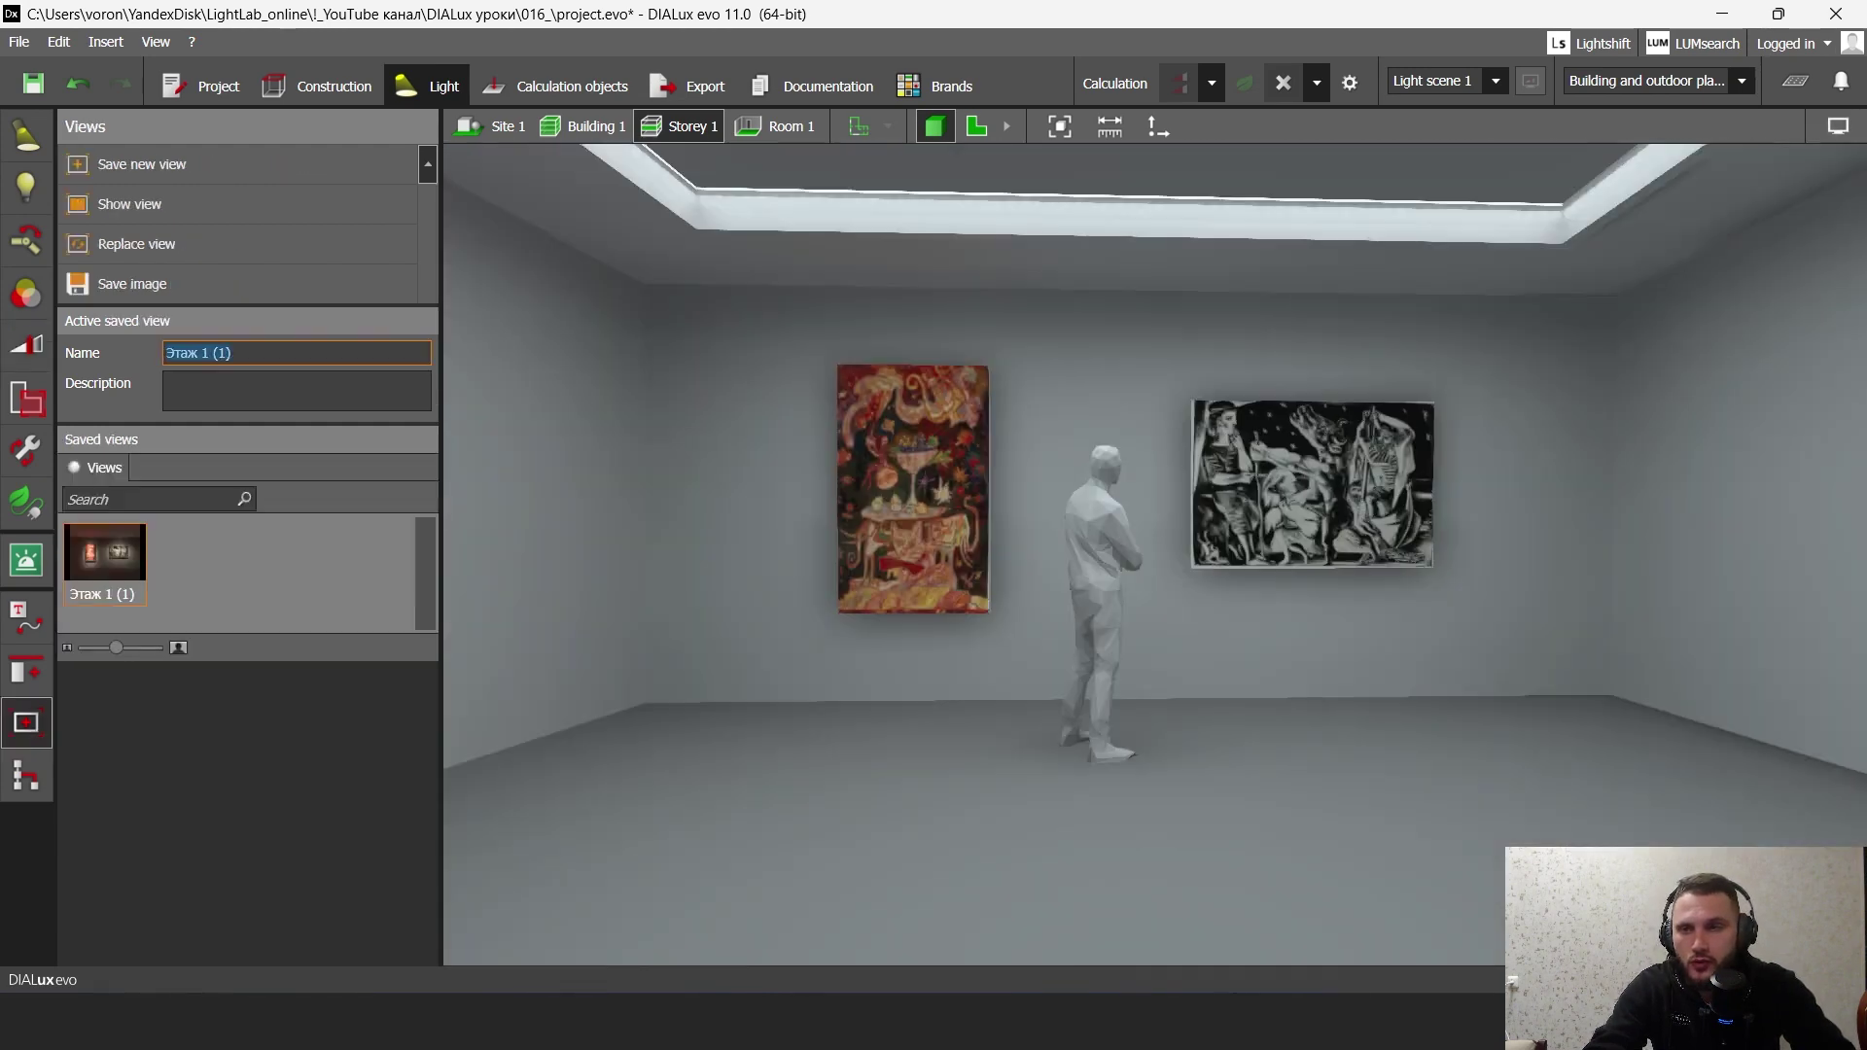
double_click(105, 561)
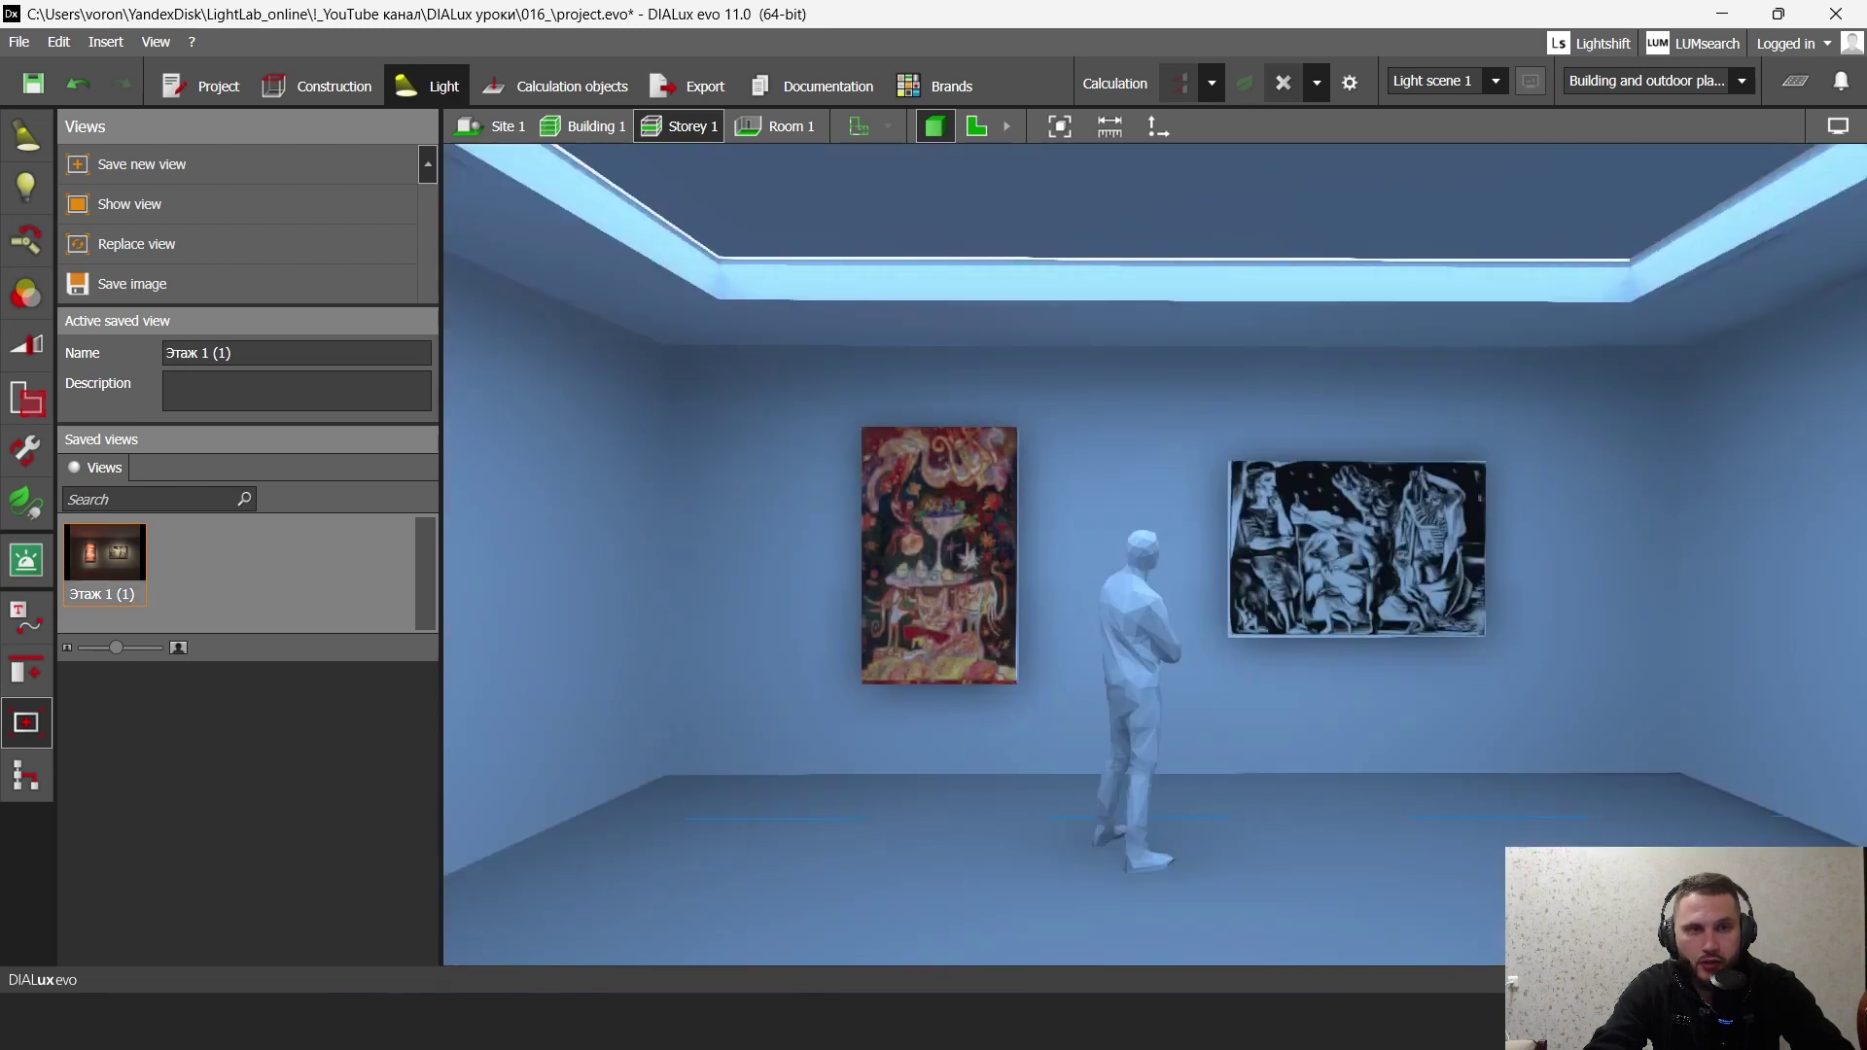
left_click(1837, 126)
left_click(1215, 218)
left_click(1838, 125)
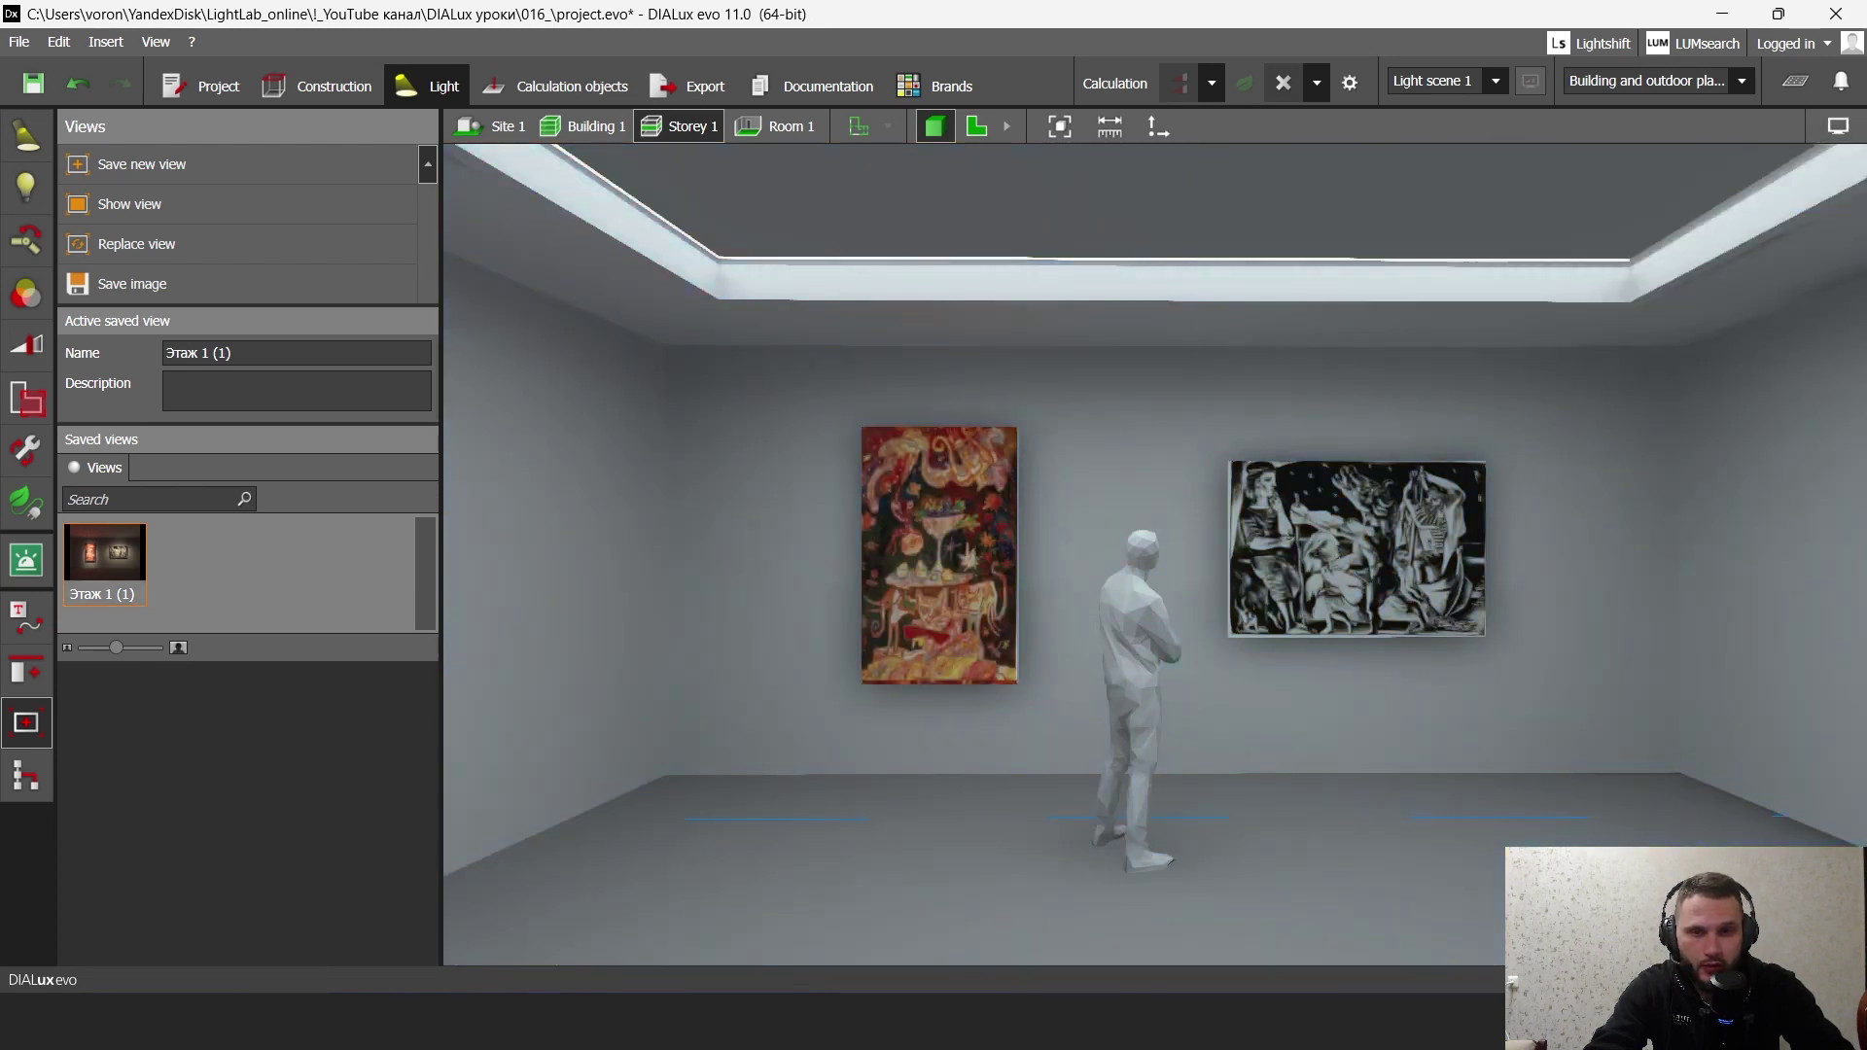
left_click(1837, 126)
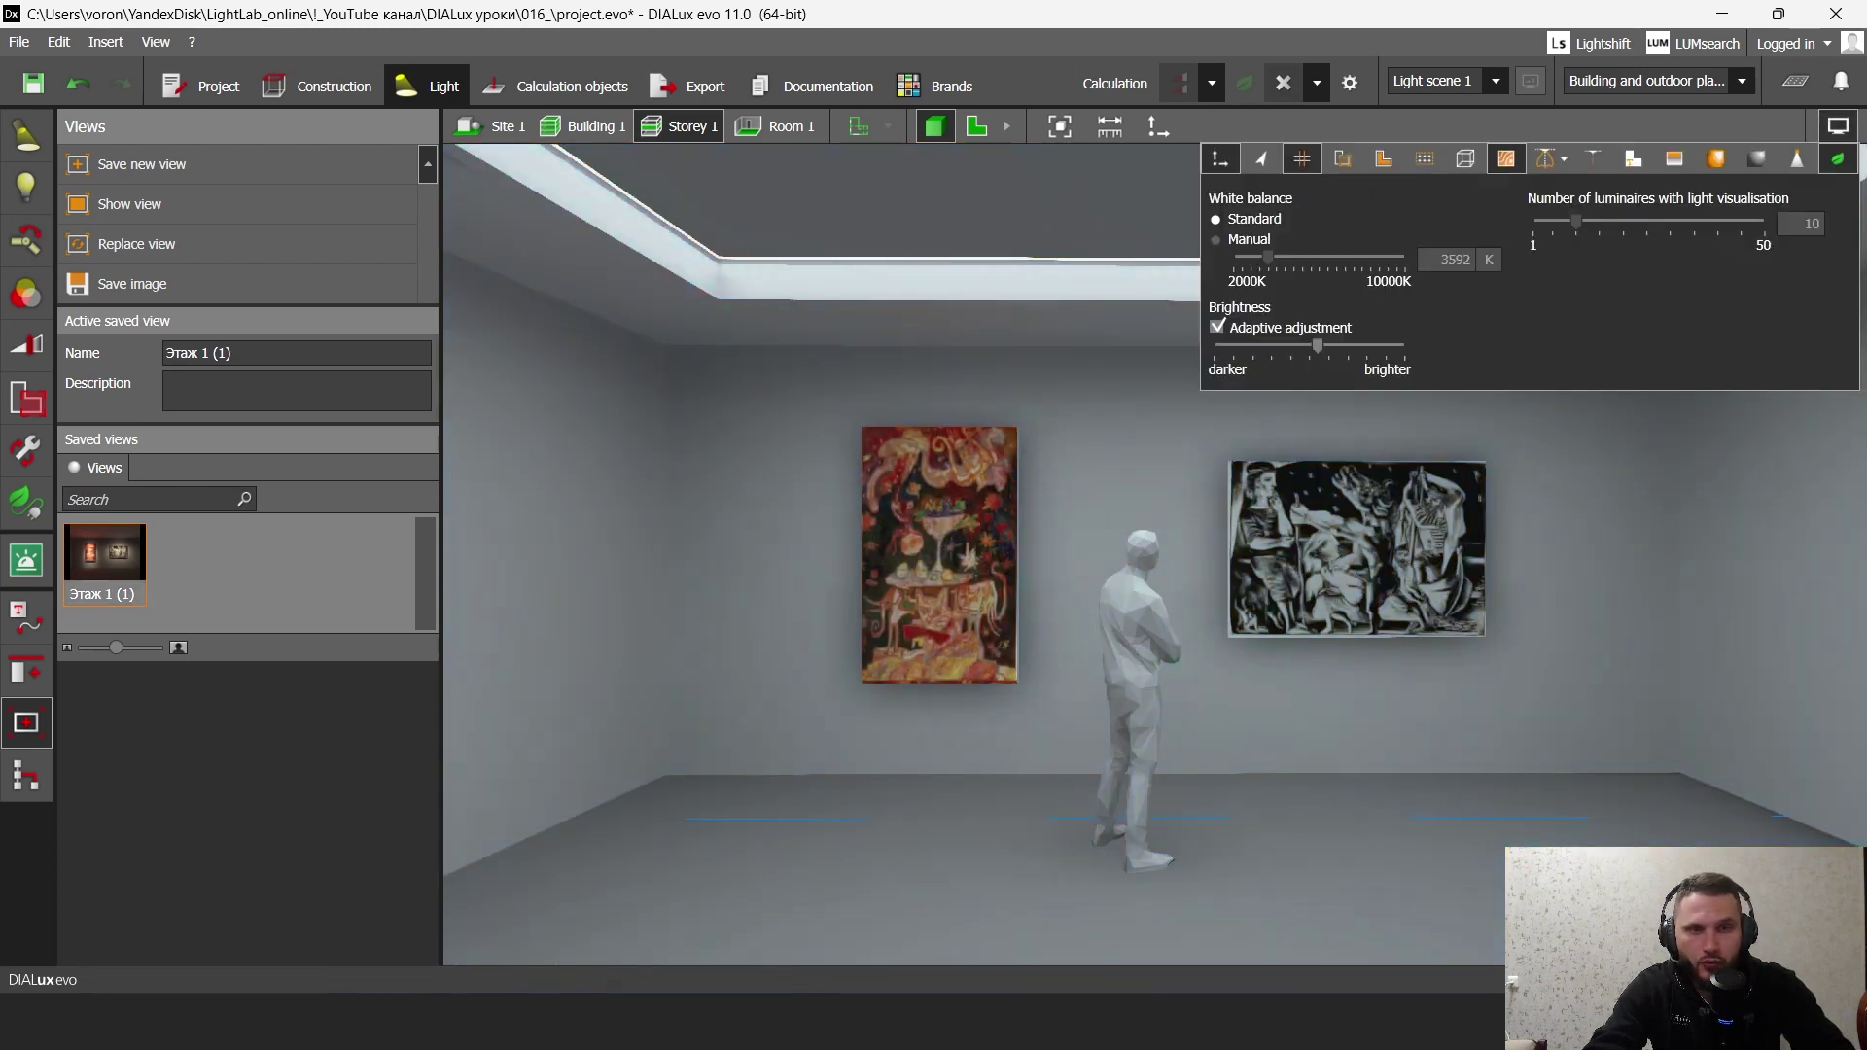
left_click(1838, 125)
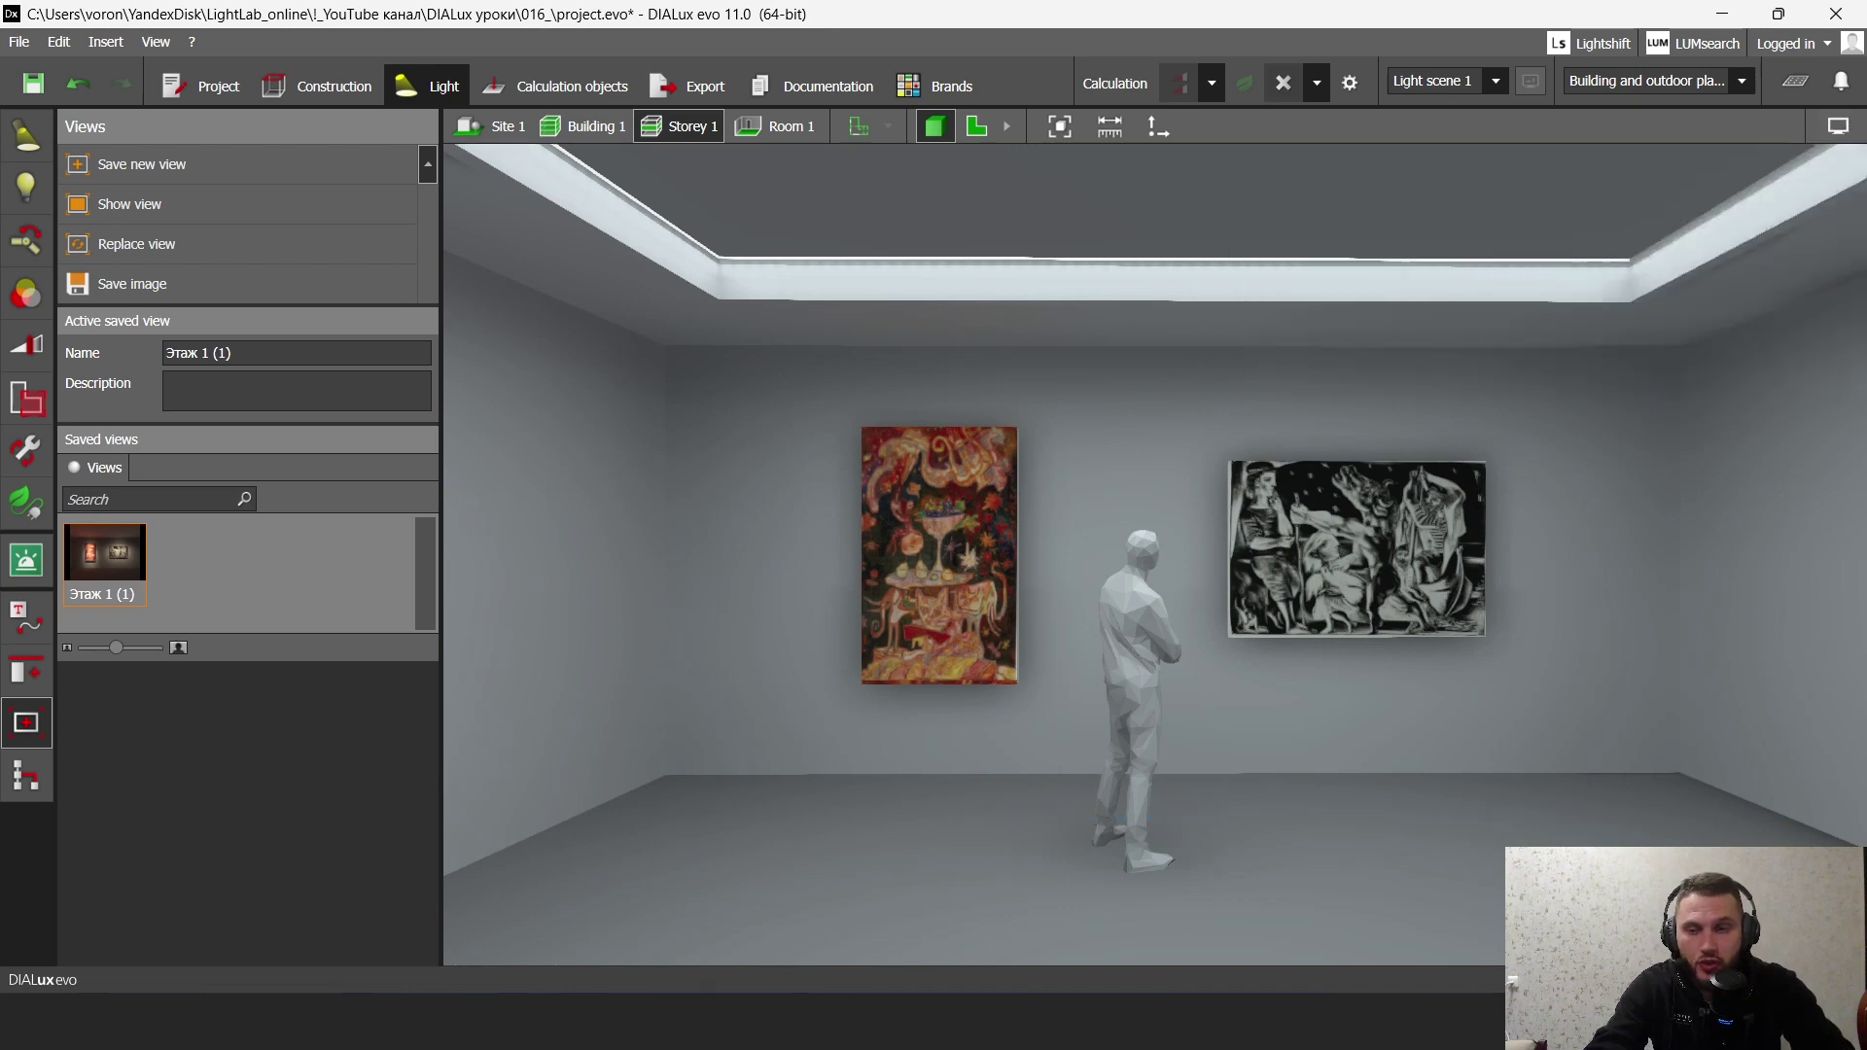
- Start raytracing the current gallery view at a resolution of 1920 x 1080 pixels (Full HD)
left_click(691, 85)
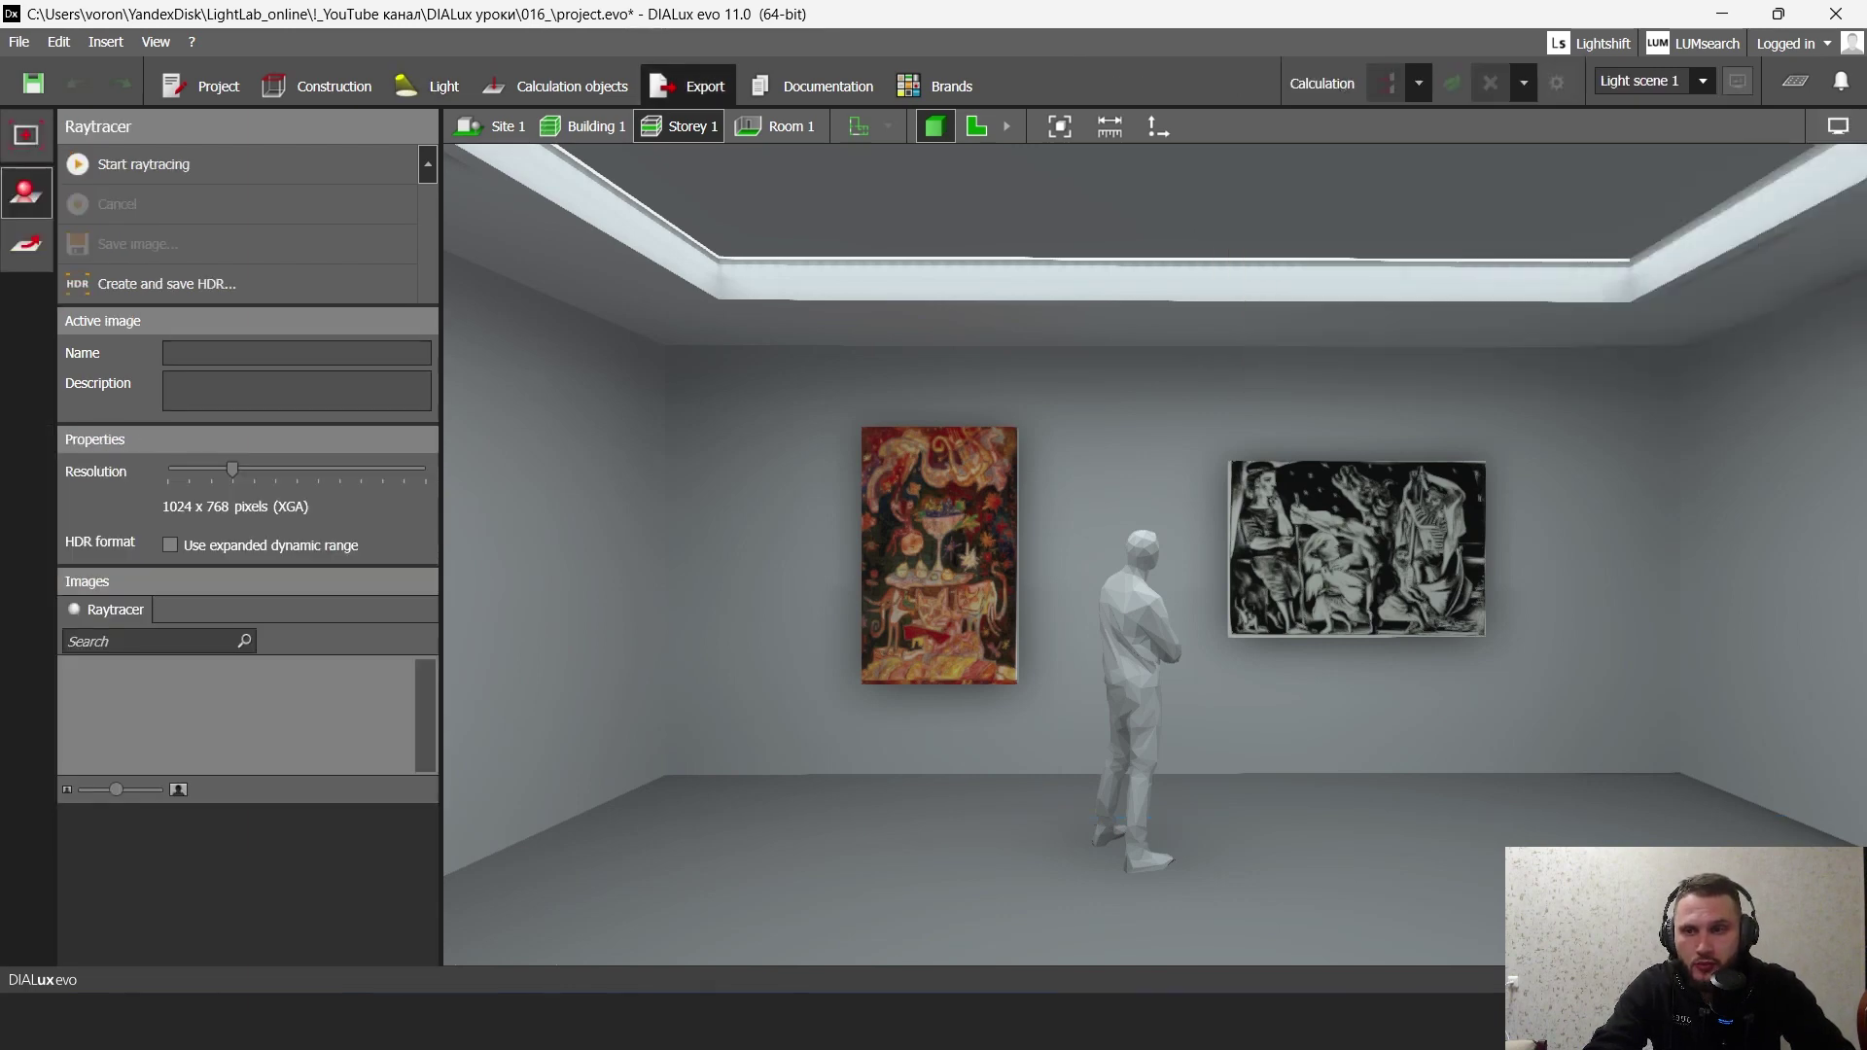
left_click_drag(233, 470, 319, 469)
left_click(144, 164)
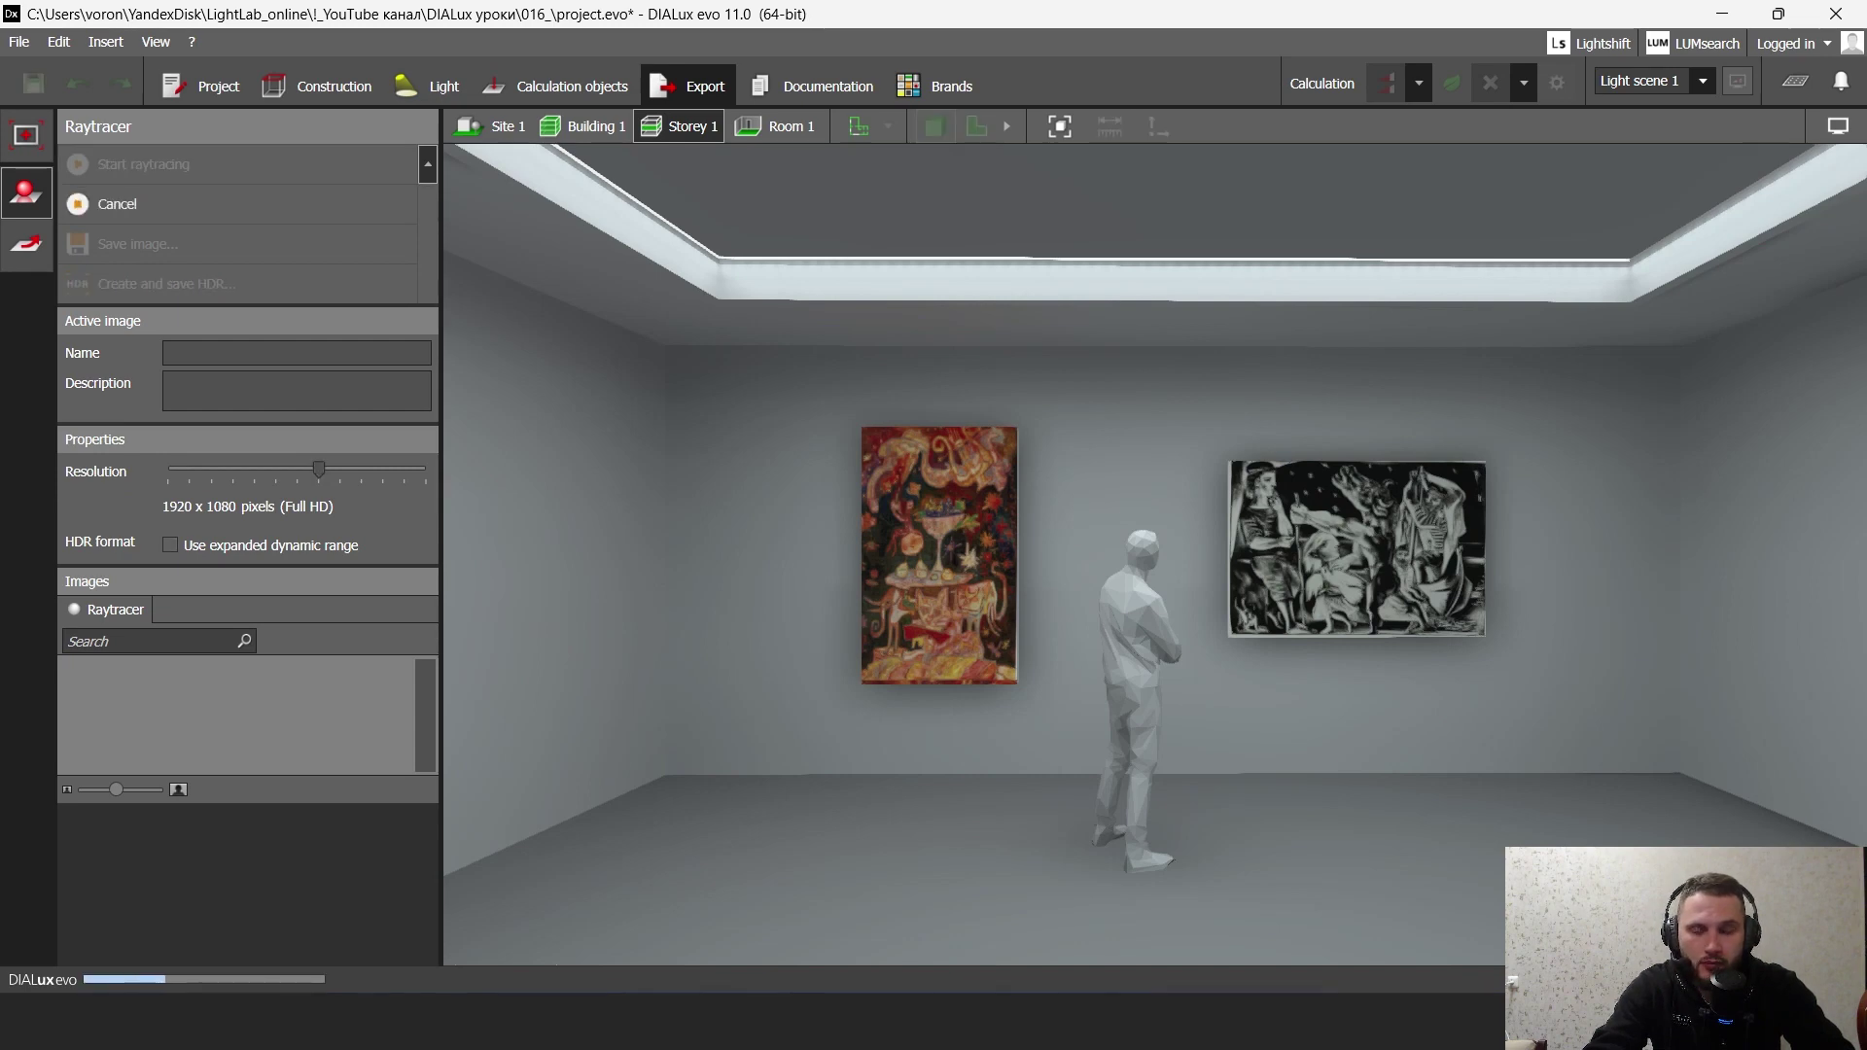
- Switch to the browser's iCloud Photos, then open IMG_2644.JPEG from the folder "фото освещения в музее" in File Explorer
key("super+Up")
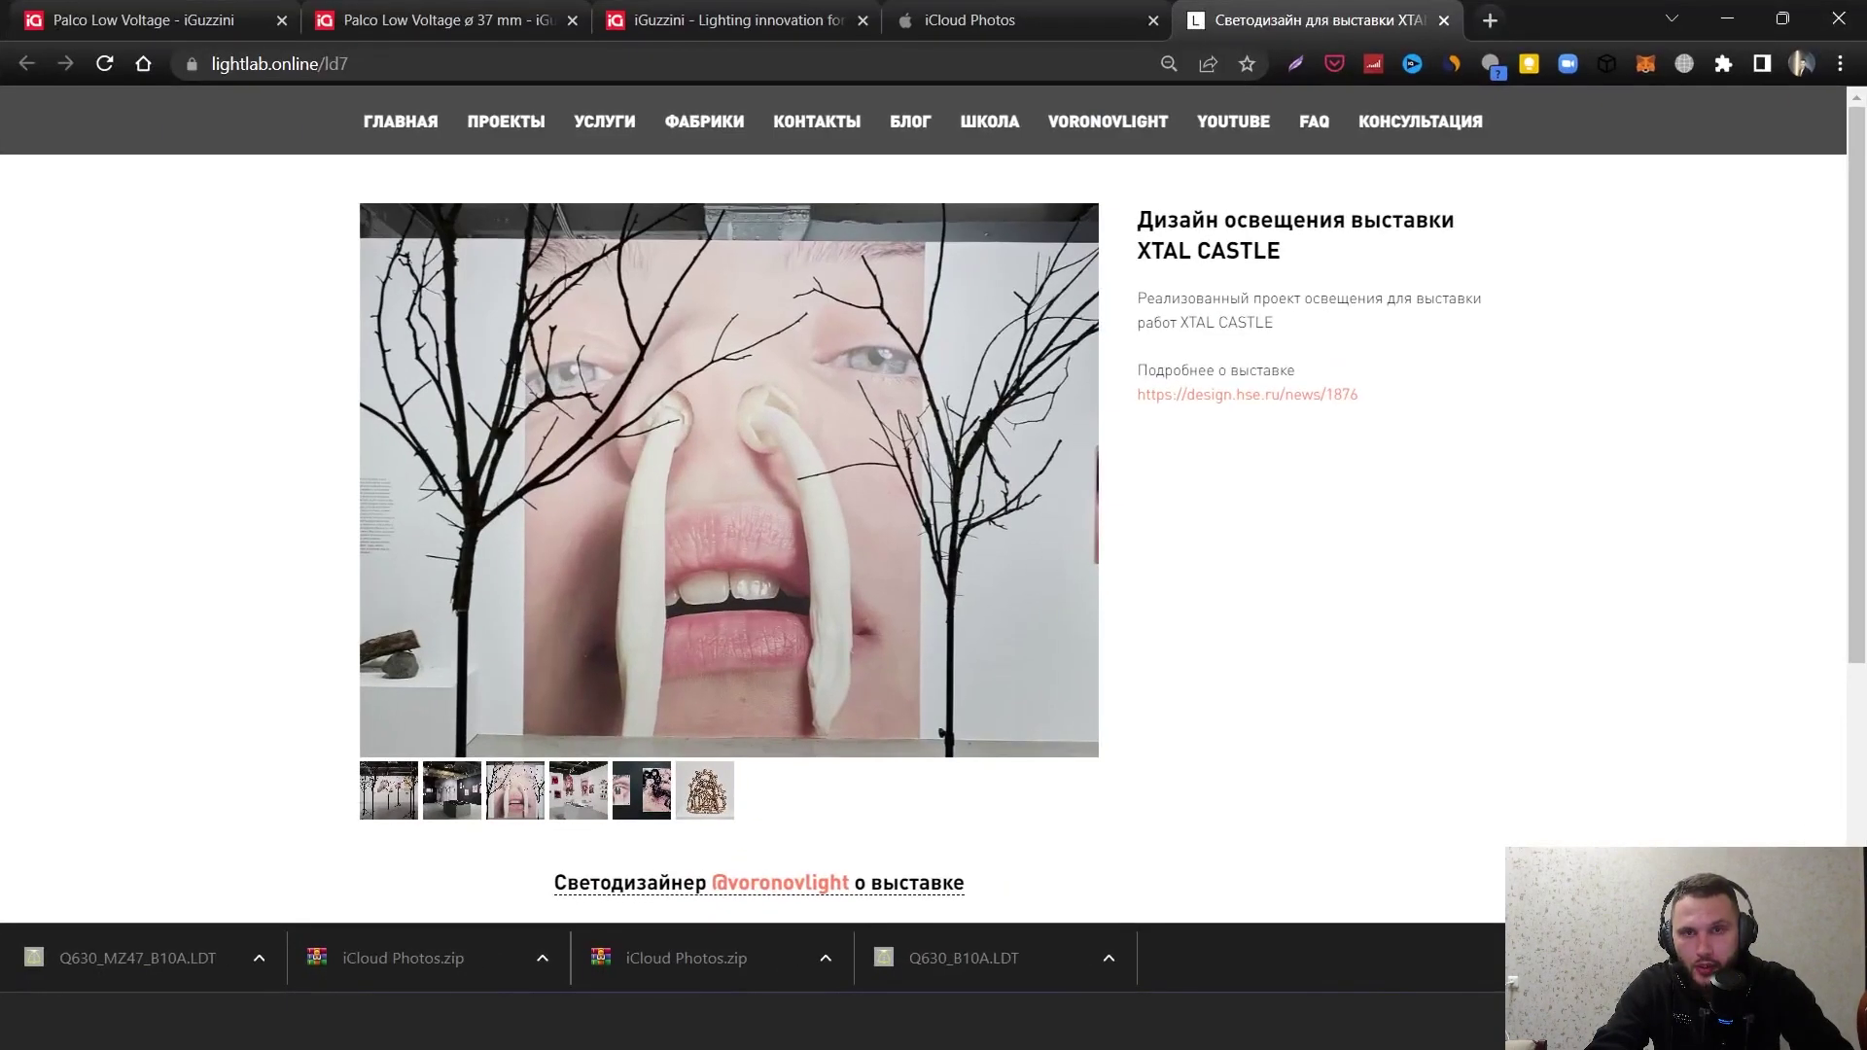
left_click(969, 20)
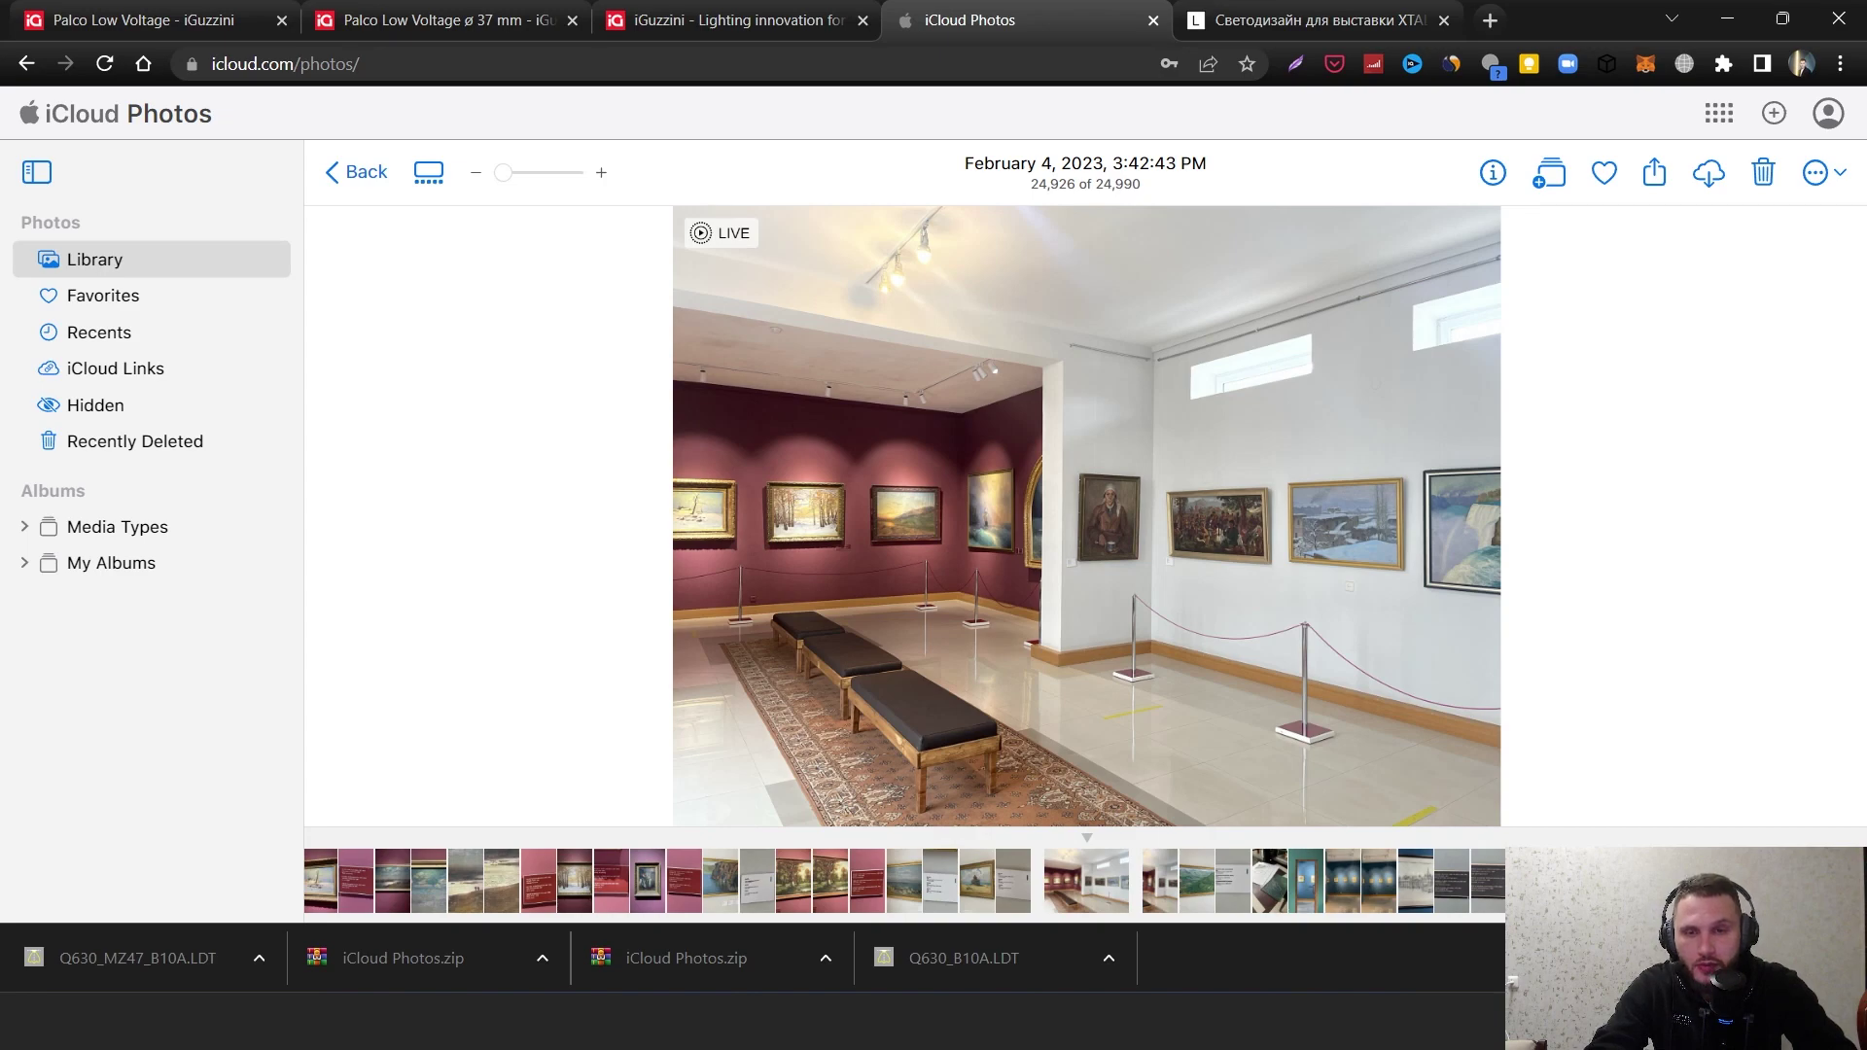
left_click(681, 1021)
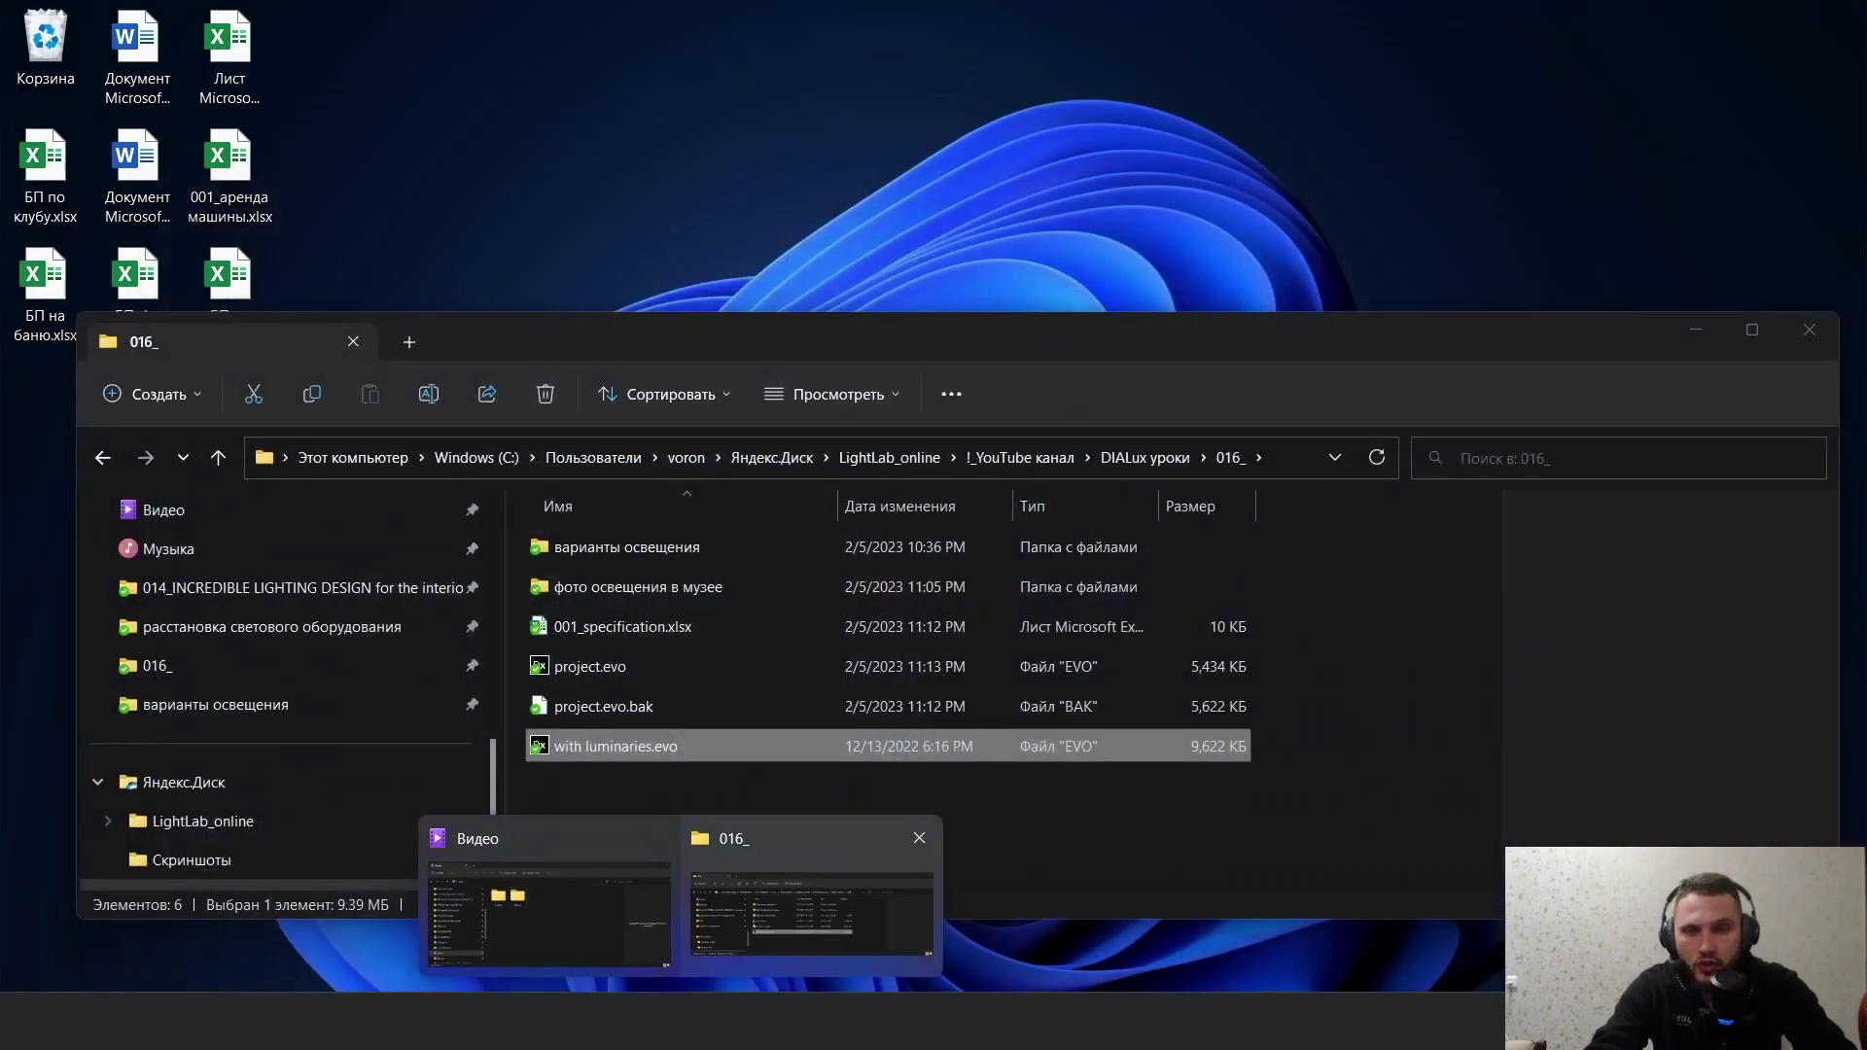
left_click(811, 909)
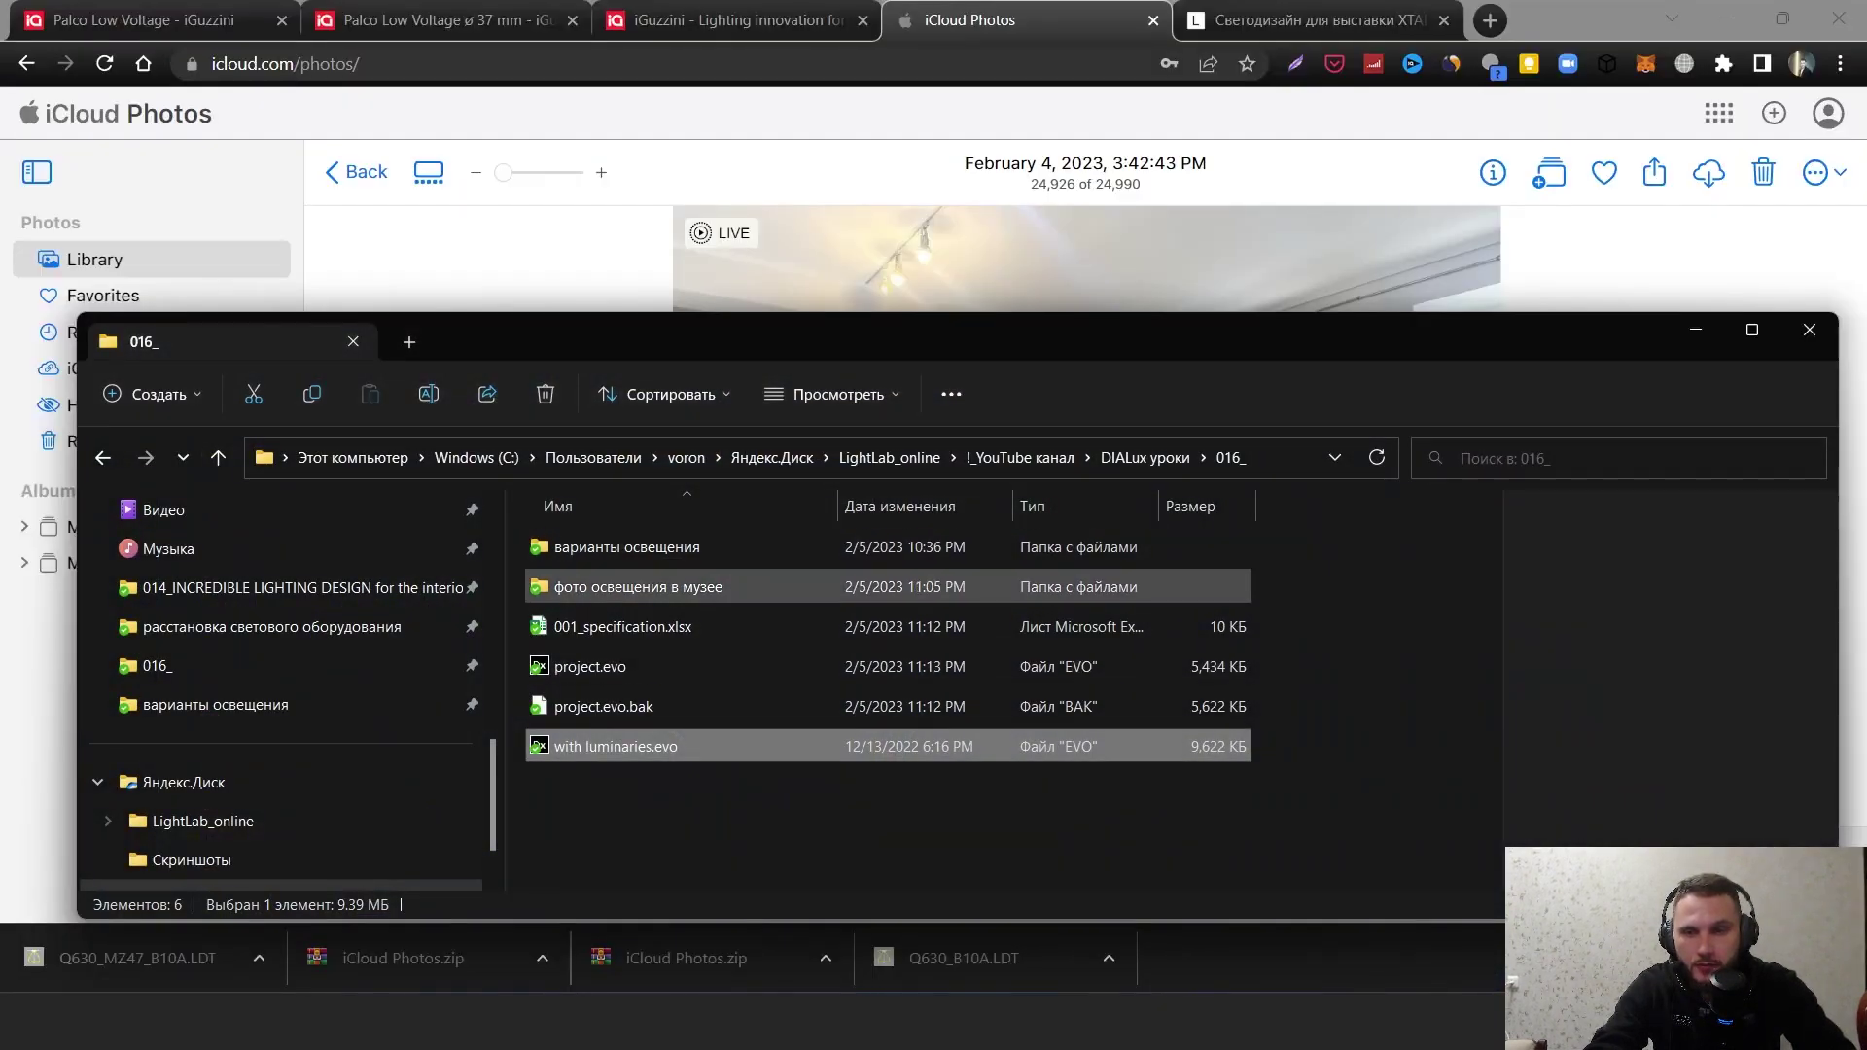
double_click(638, 586)
double_click(585, 572)
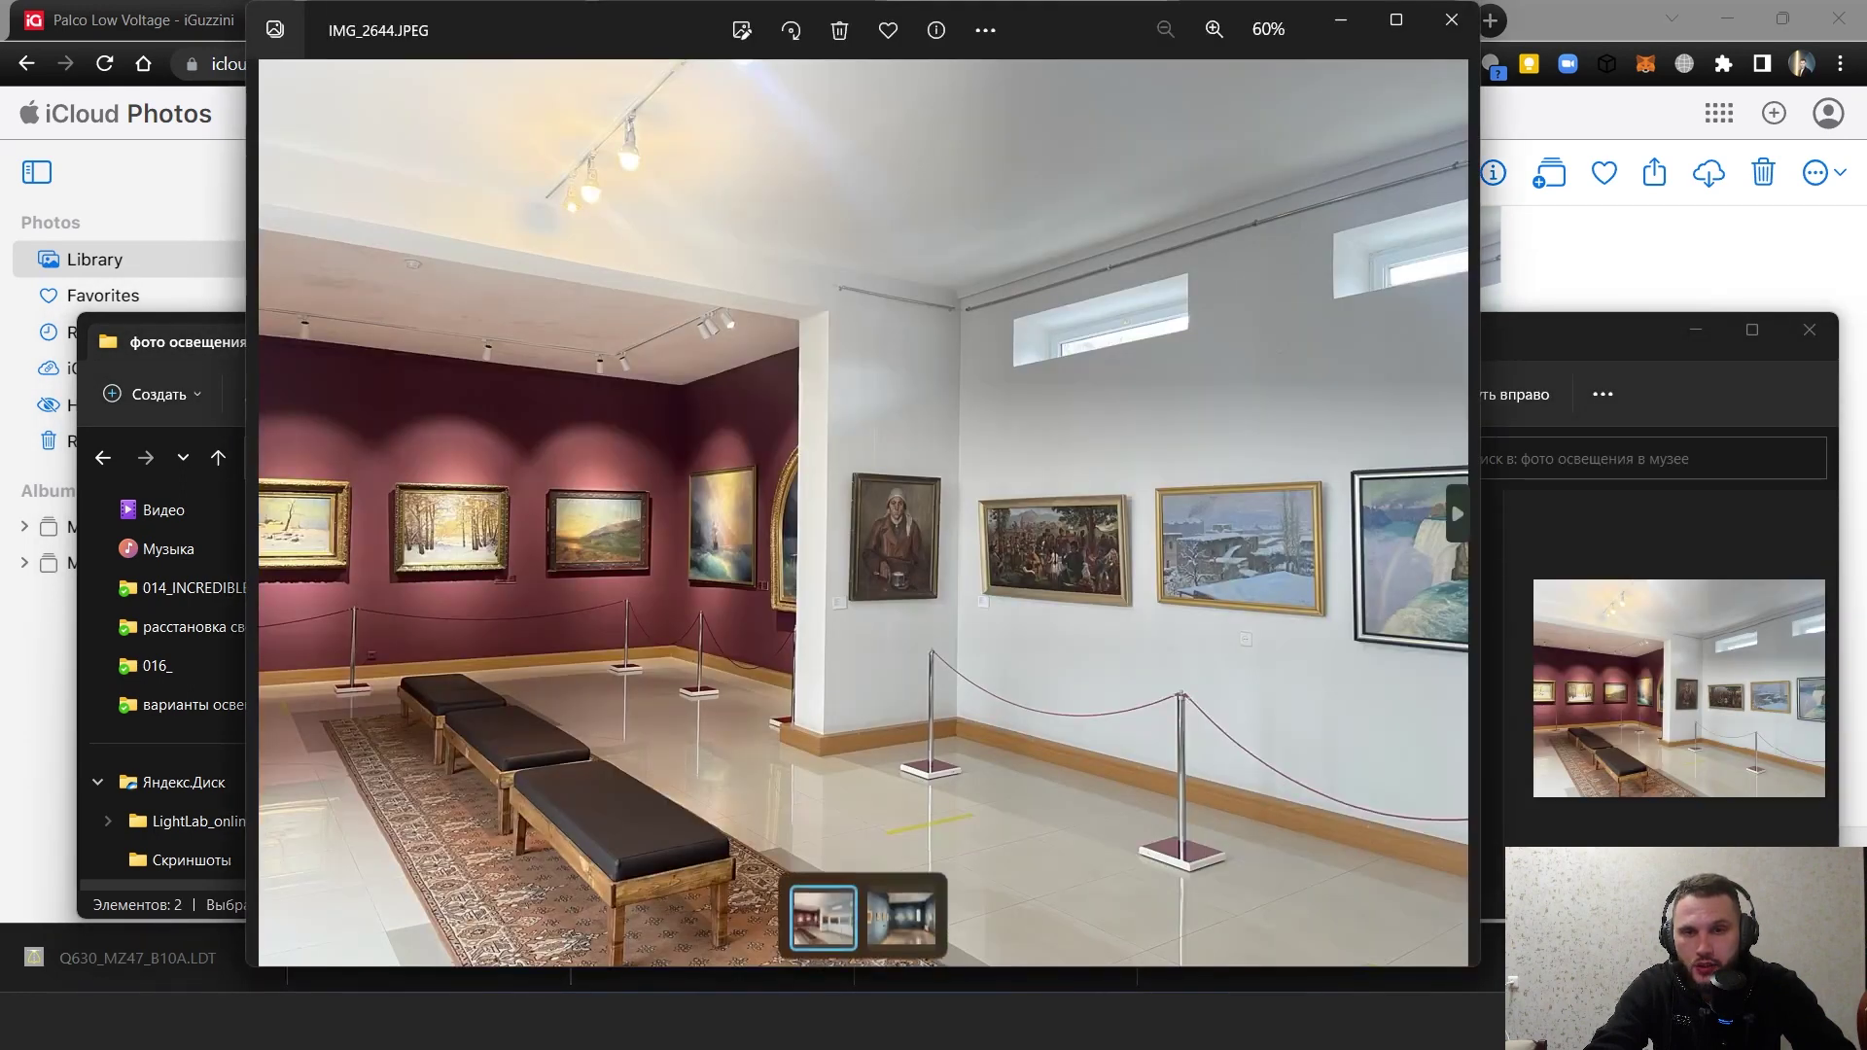
- Examine up close how the track spotlights illuminate the paintings on the dark red wall, and close the photo
scroll(1034, 531, "up", 4)
left_click_drag(1034, 531, 761, 454)
scroll(914, 448, "up", 2)
scroll(920, 440, "down", 3)
scroll(762, 454, "down", 3)
scroll(272, 491, "up", 3)
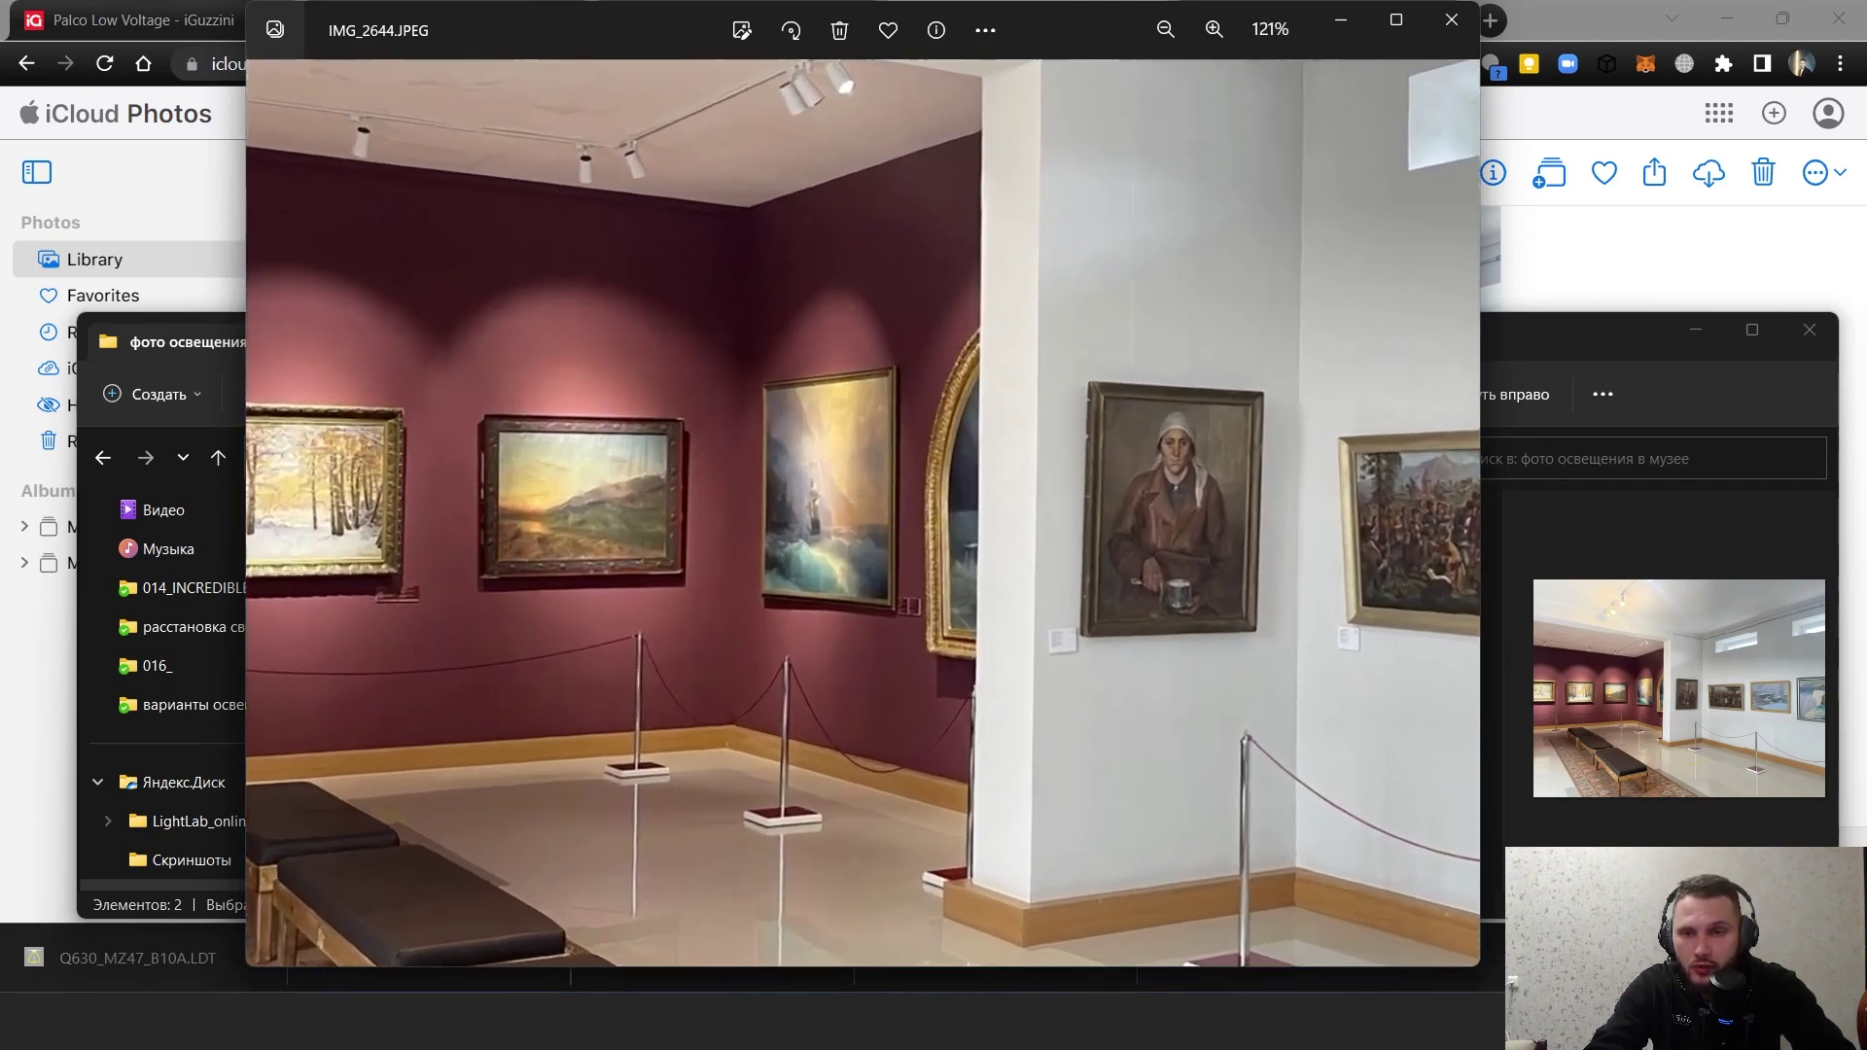
left_click_drag(272, 491, 736, 547)
scroll(599, 529, "up", 2)
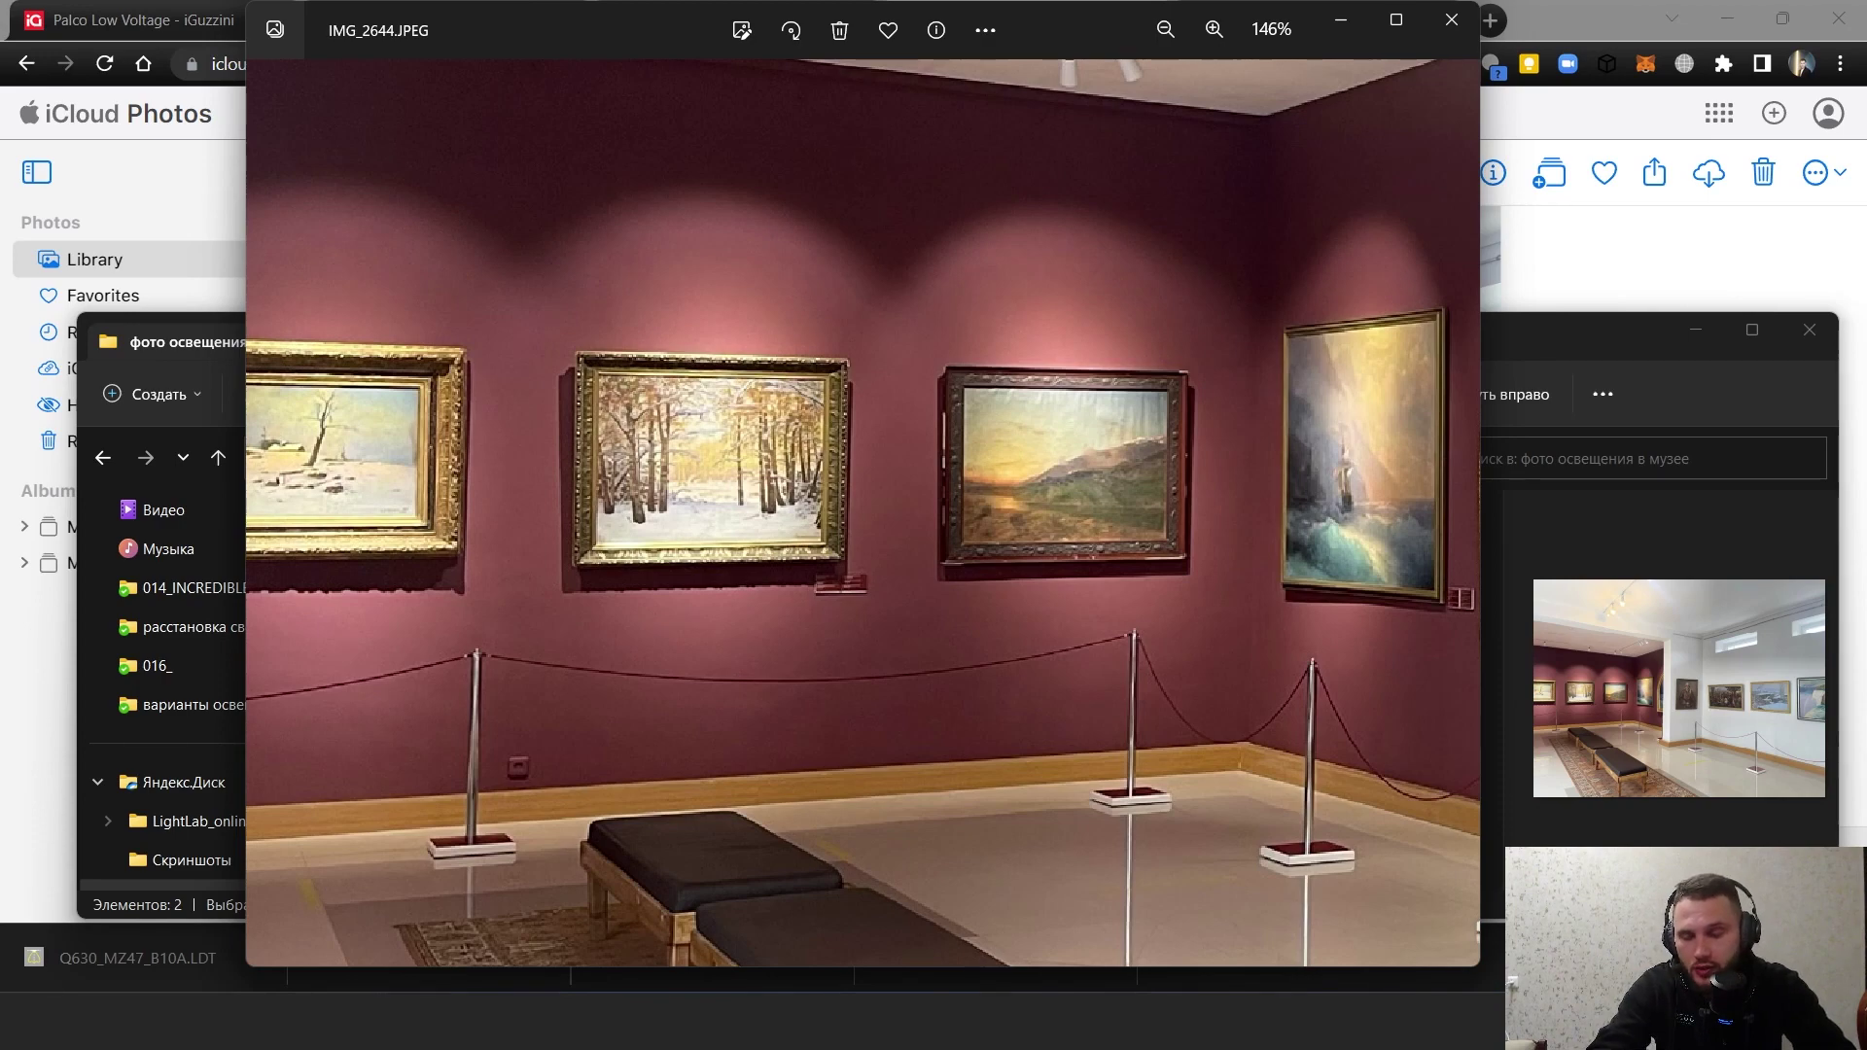
left_click_drag(953, 486, 862, 502)
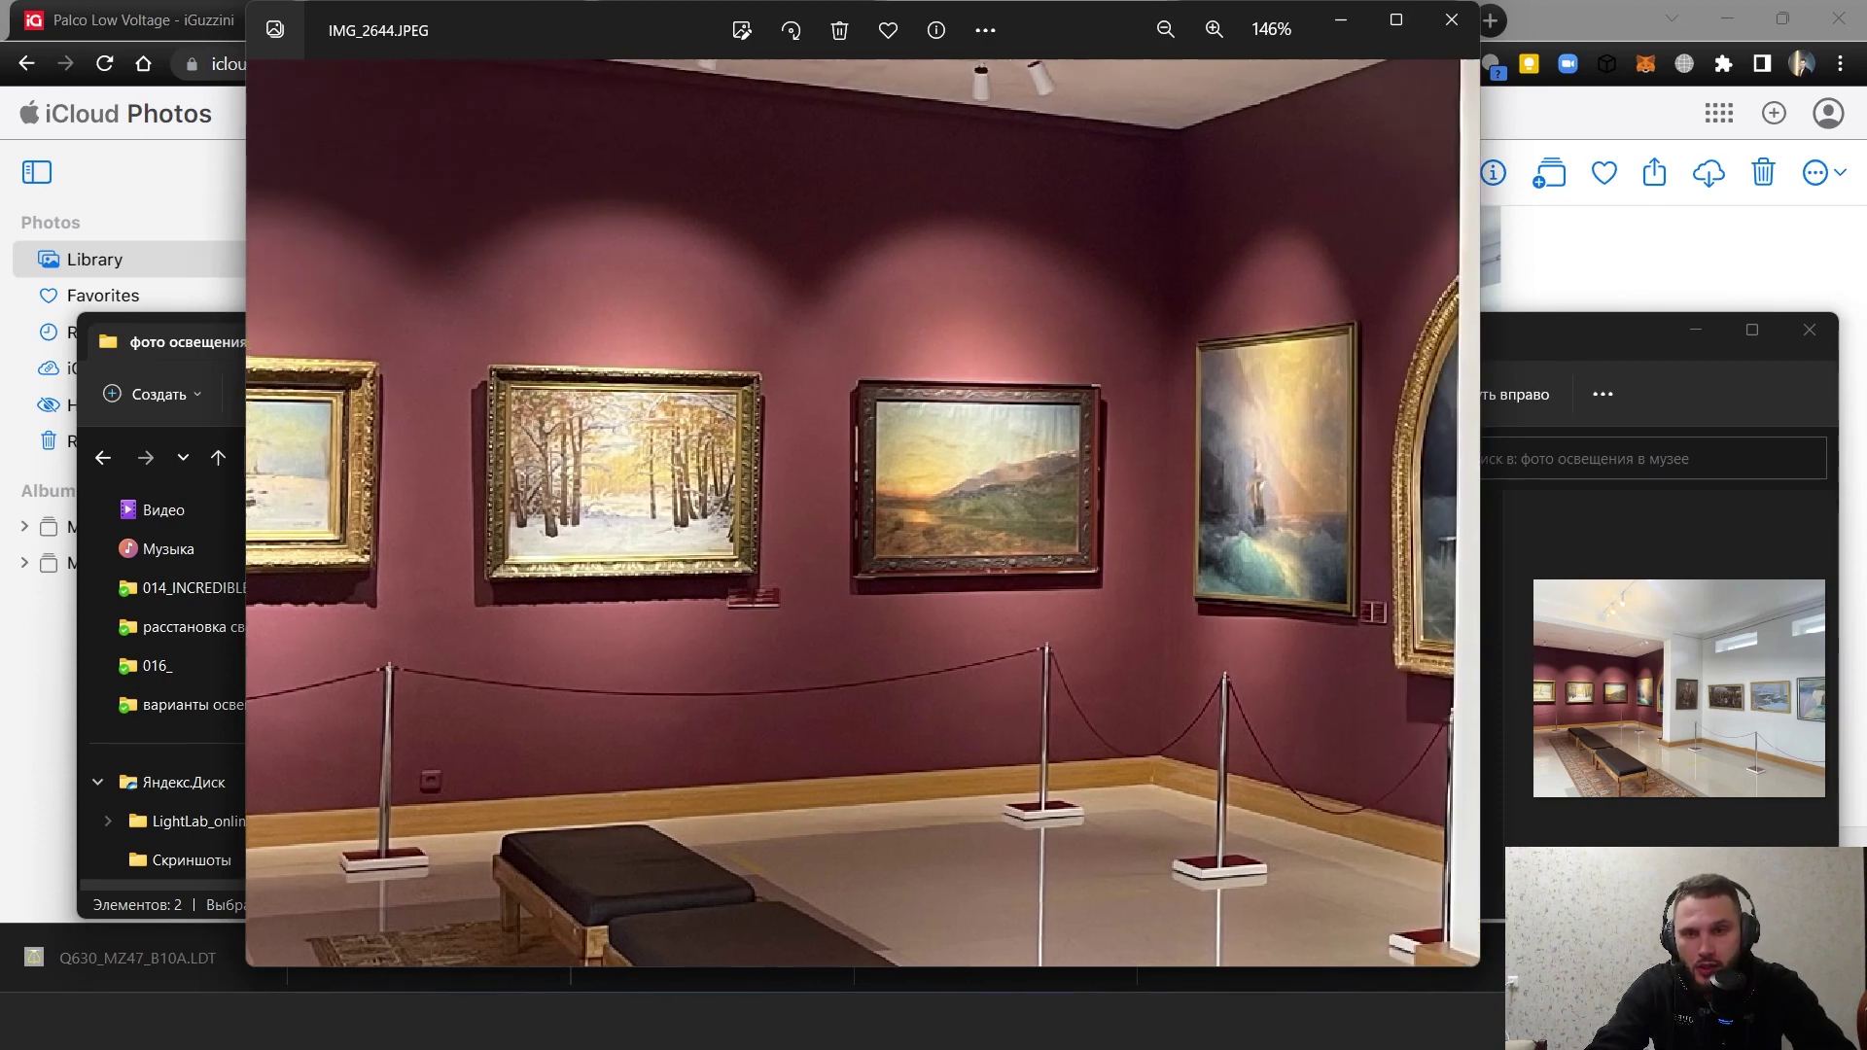
left_click(1452, 19)
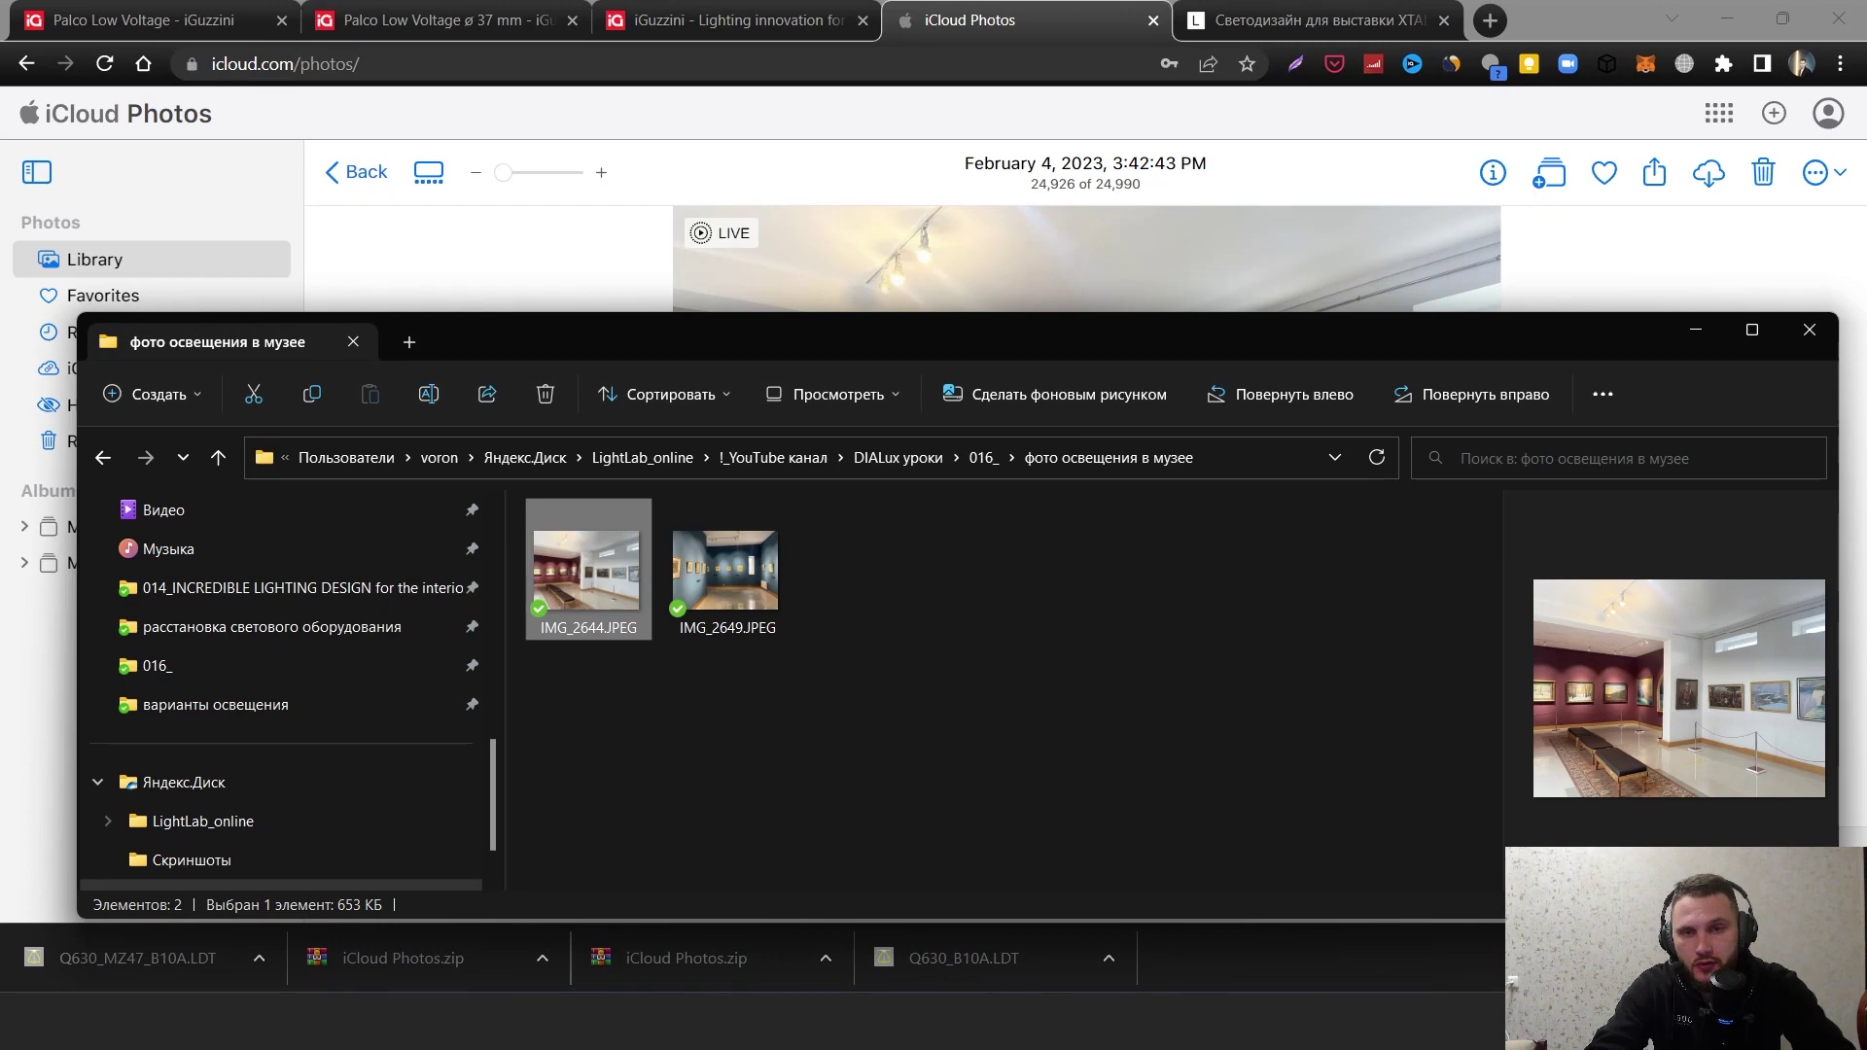
- Browse back through the iCloud Photos library to the arched, gold-framed seascape on the red wall, then minimize the browser
left_click(1594, 257)
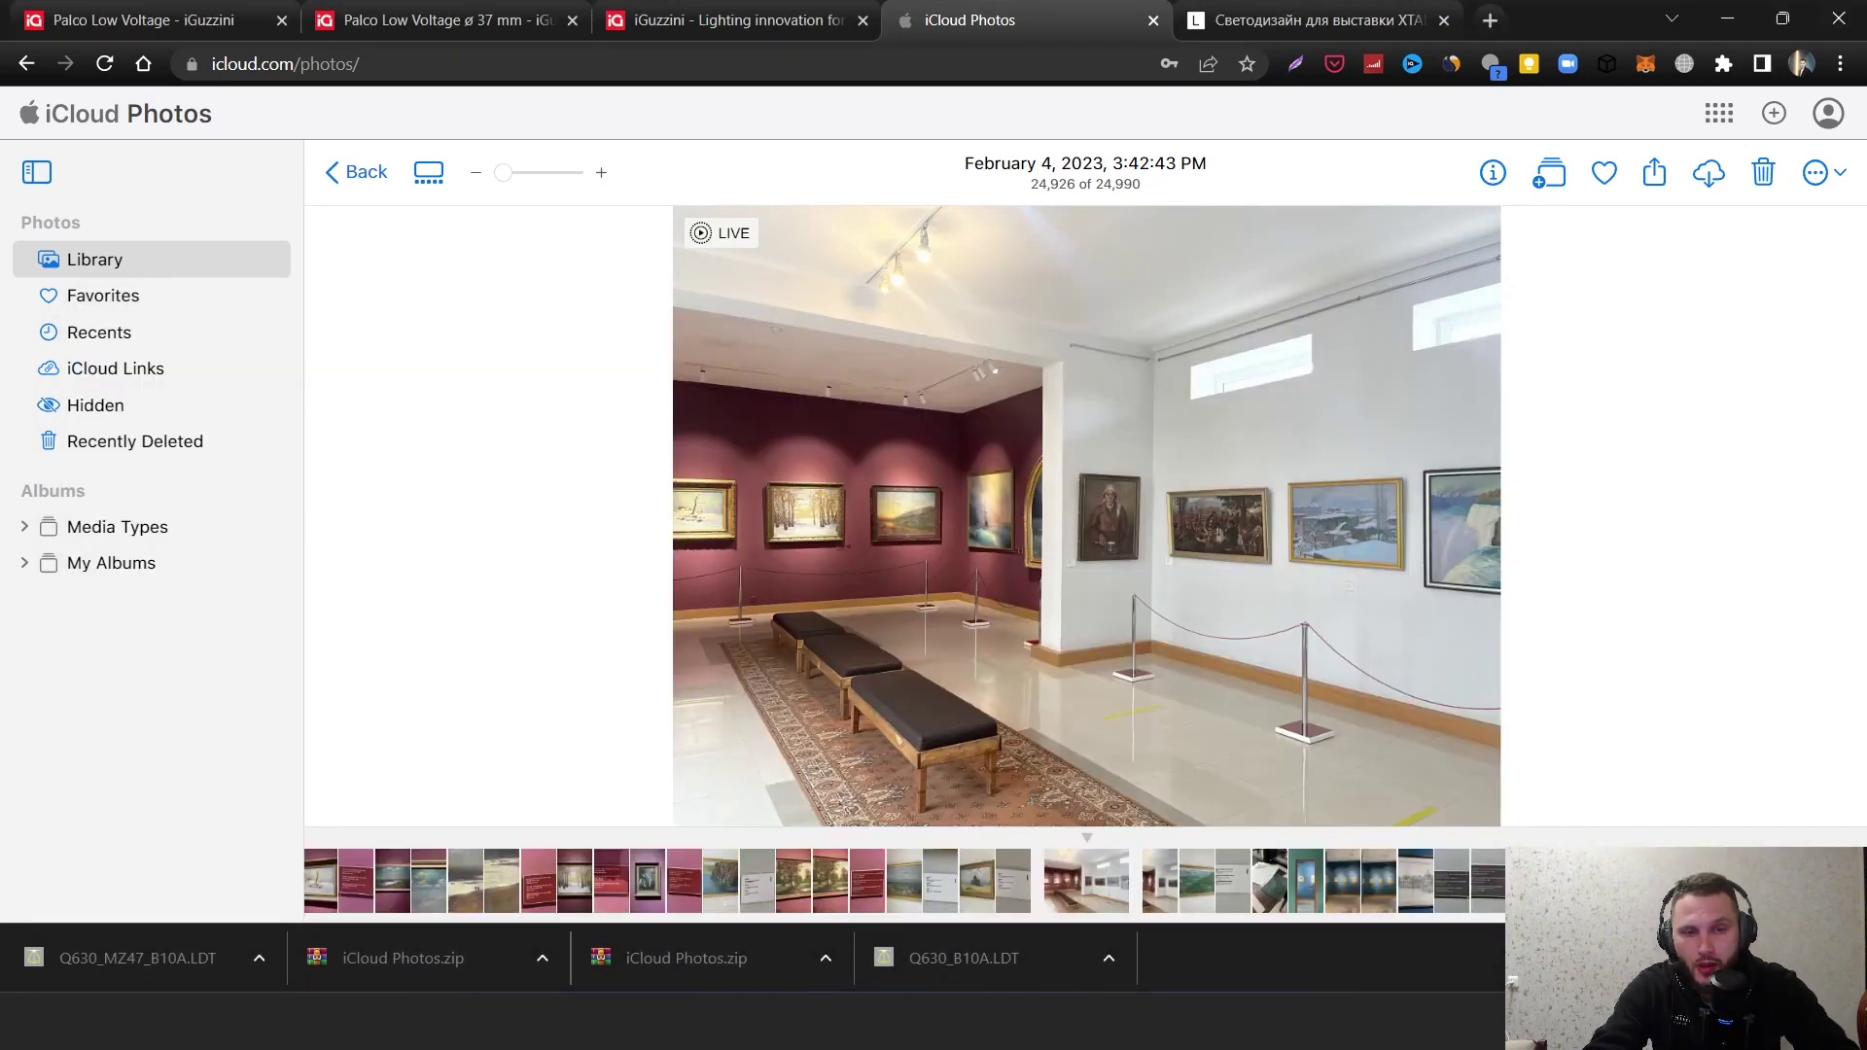
key("Left")
key("Left")
key("Left")
key("Left")
key("Left")
key("Left")
key("Left")
key("Left")
key("Left")
key("Left")
key("Left")
key("Left")
key("Left")
key("Left")
key("Left")
key("Left")
key("Left")
key("Left")
key("Left")
key("Left")
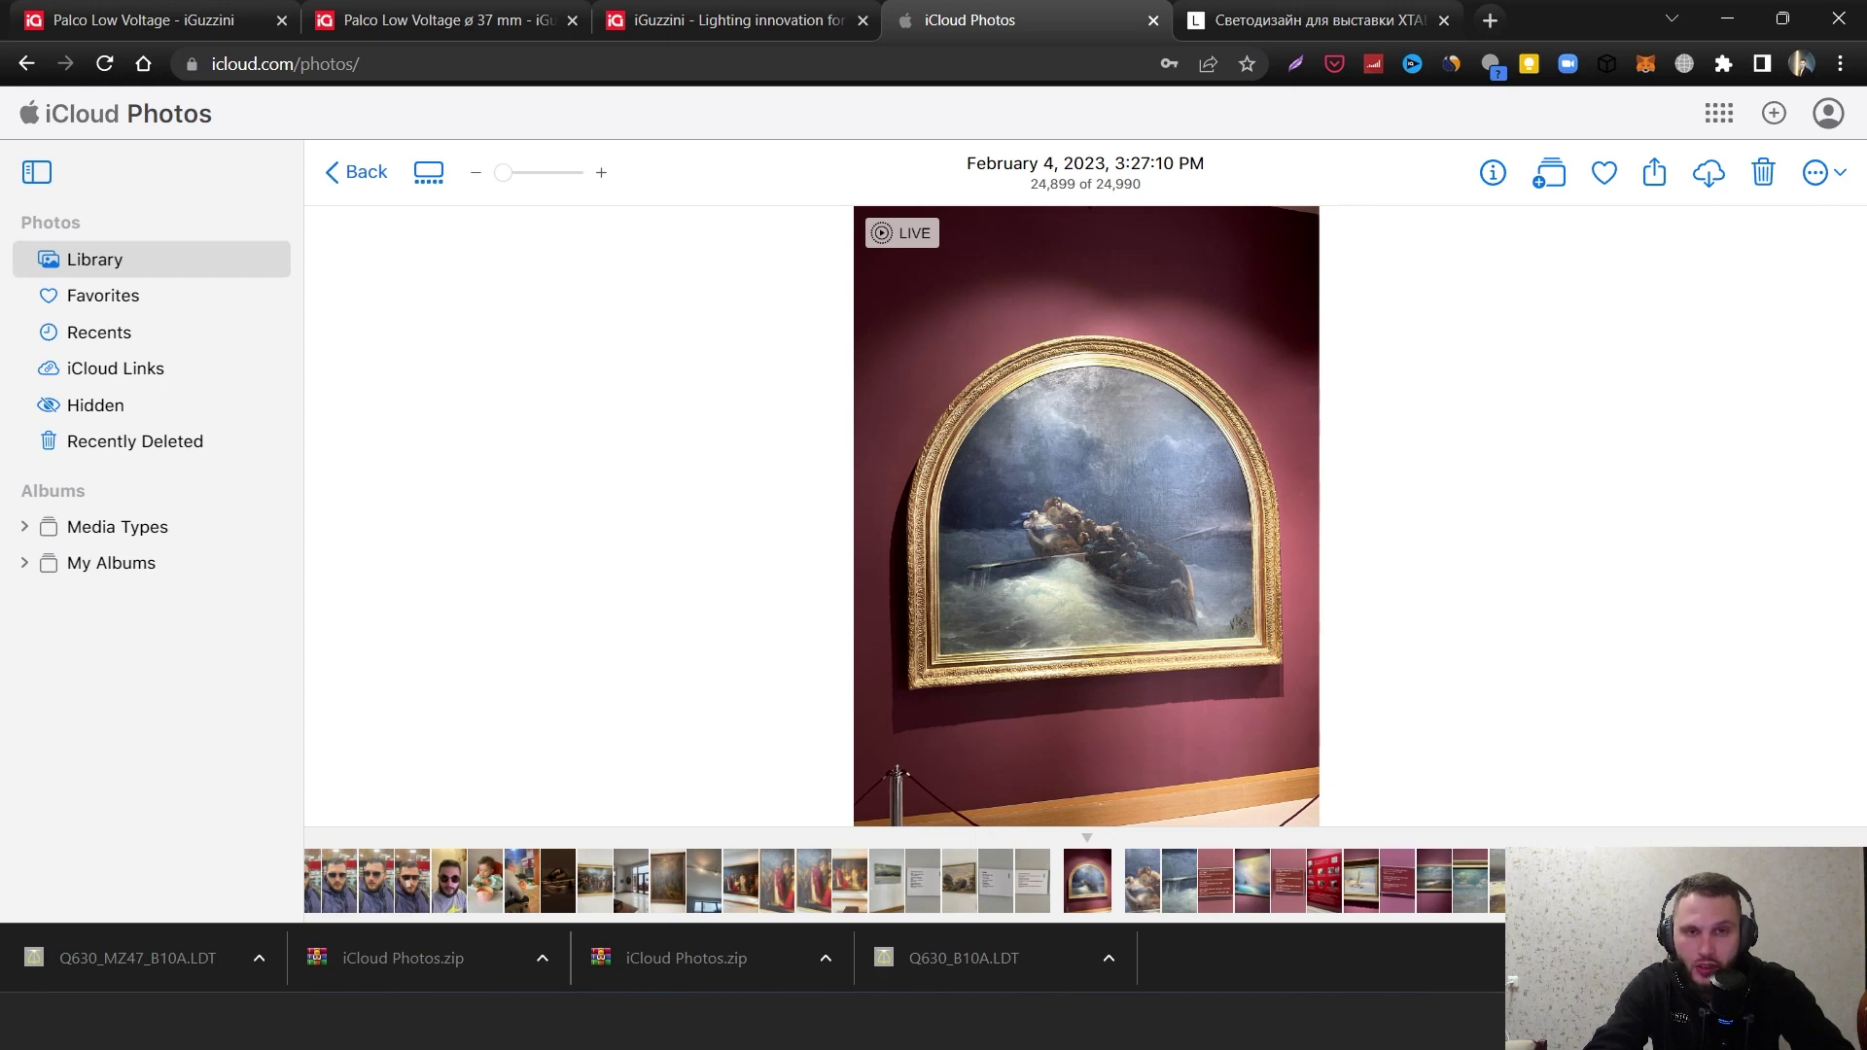
left_click(1727, 19)
- Delete the roof window from the gallery ceiling and accept discarding the calculation results
left_click(1089, 243)
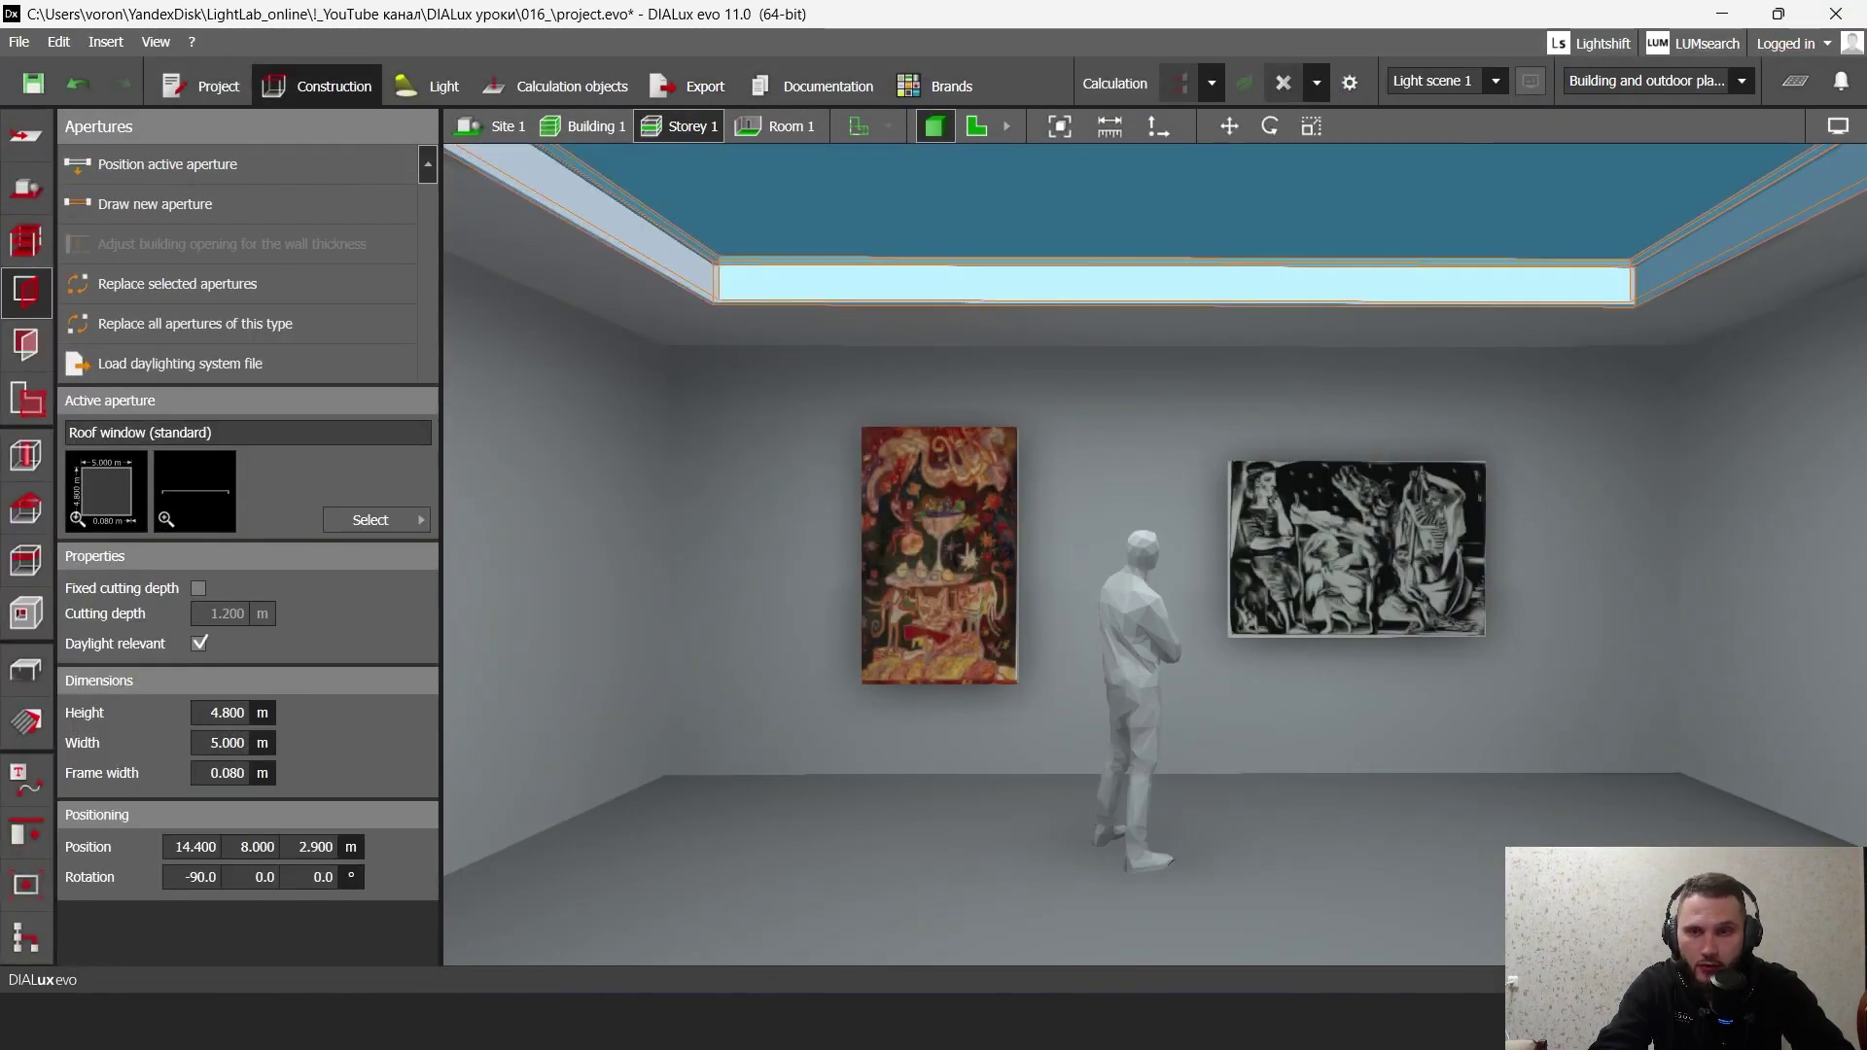
left_click(427, 85)
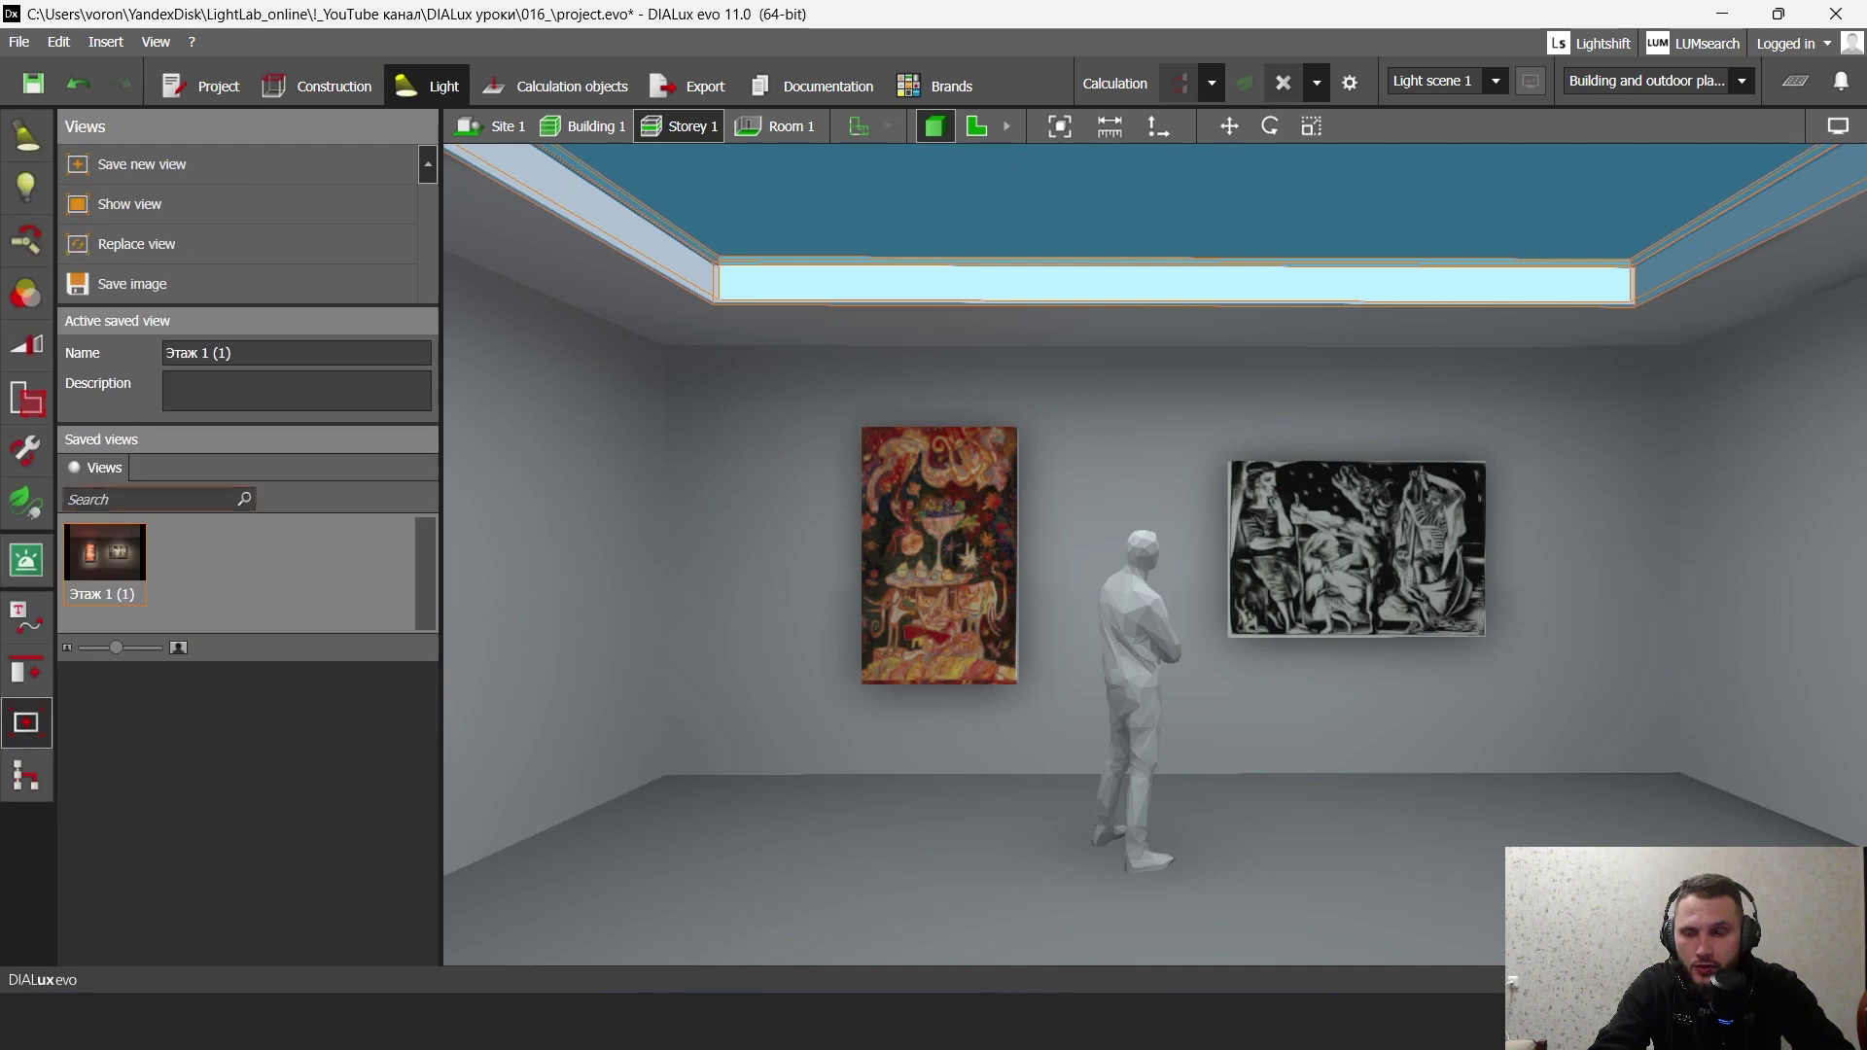
left_click(319, 86)
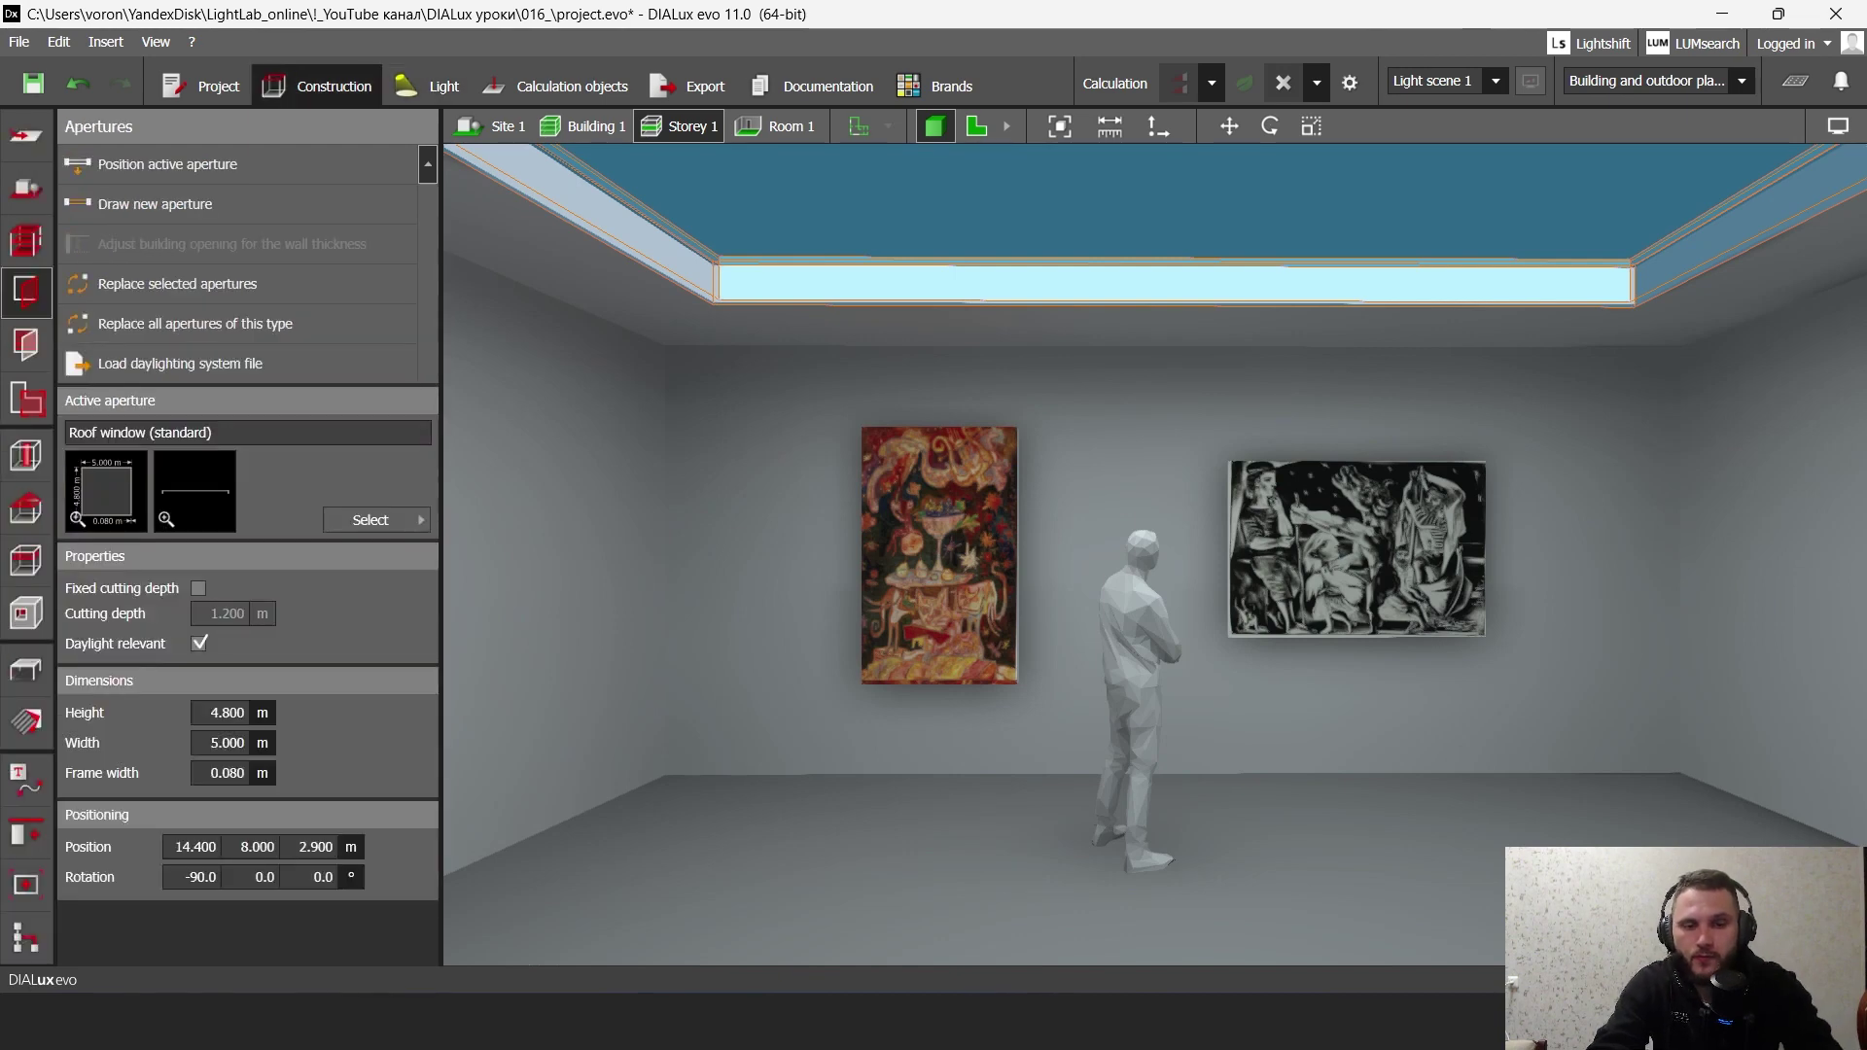
left_click(1167, 209)
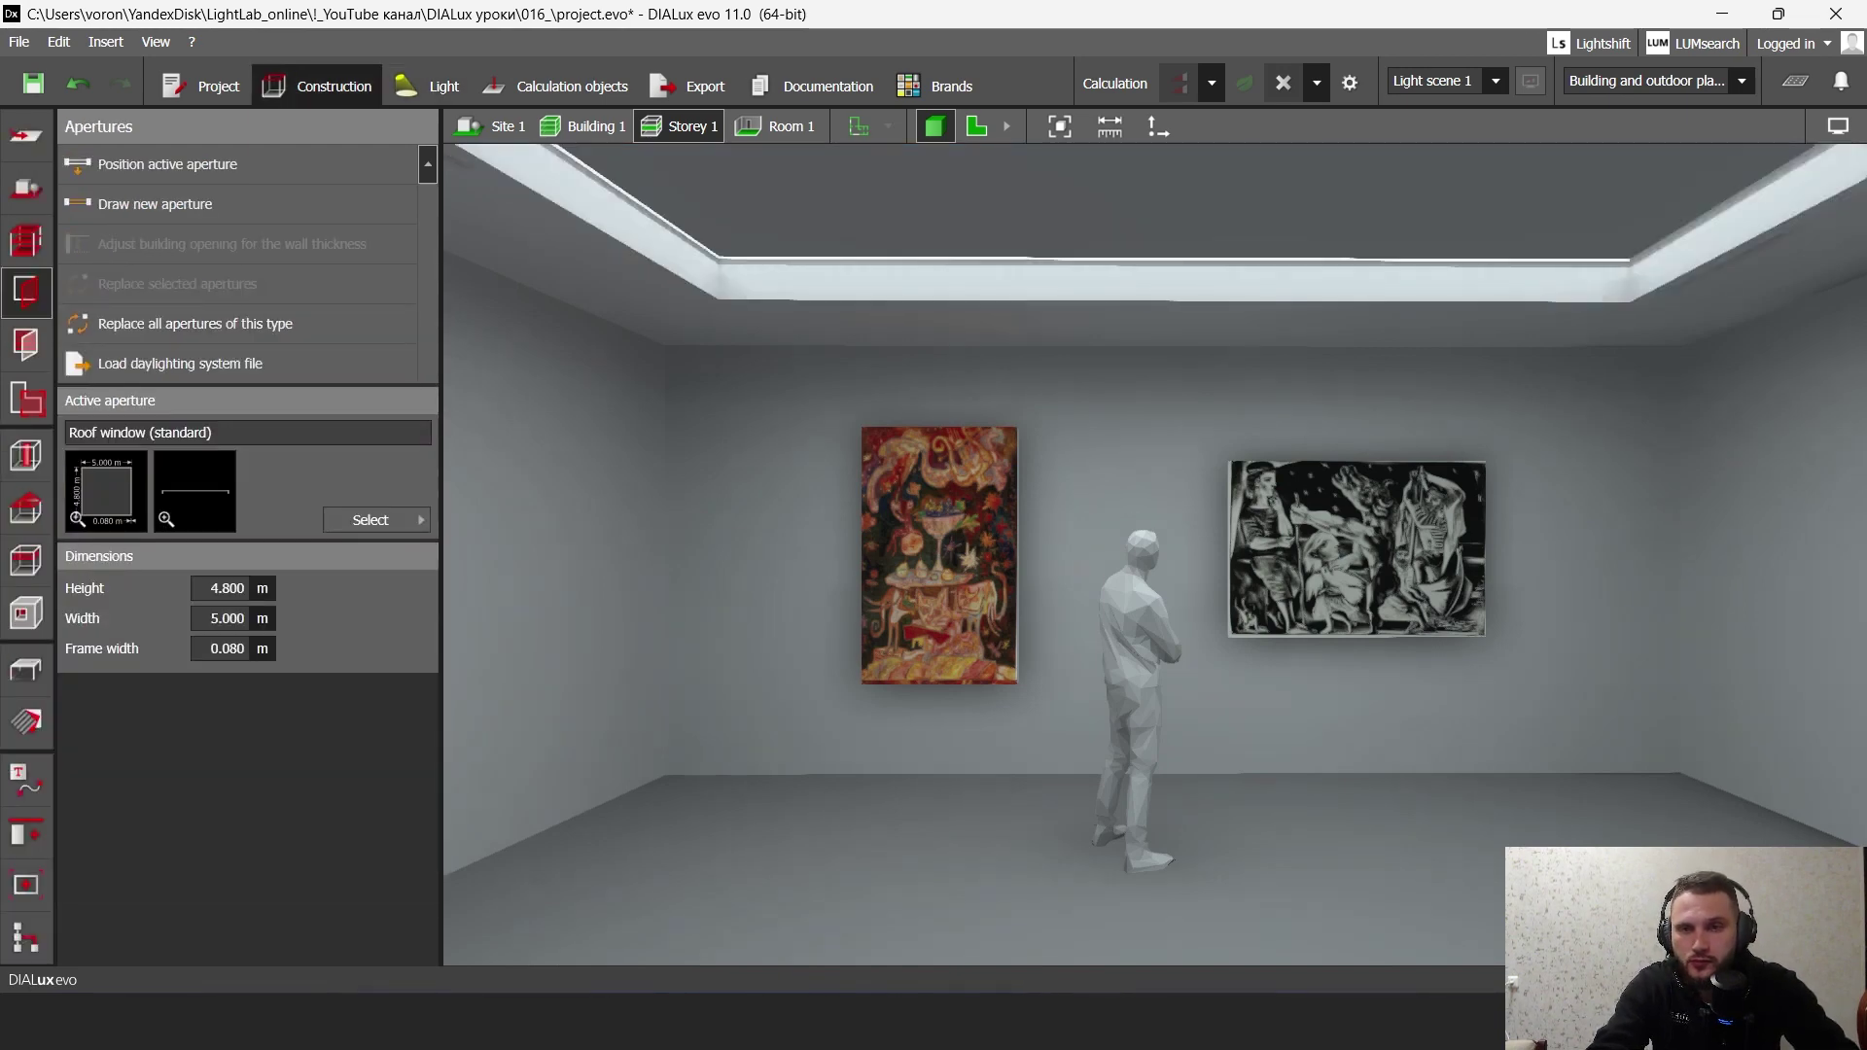
left_click(1167, 209)
key("Delete")
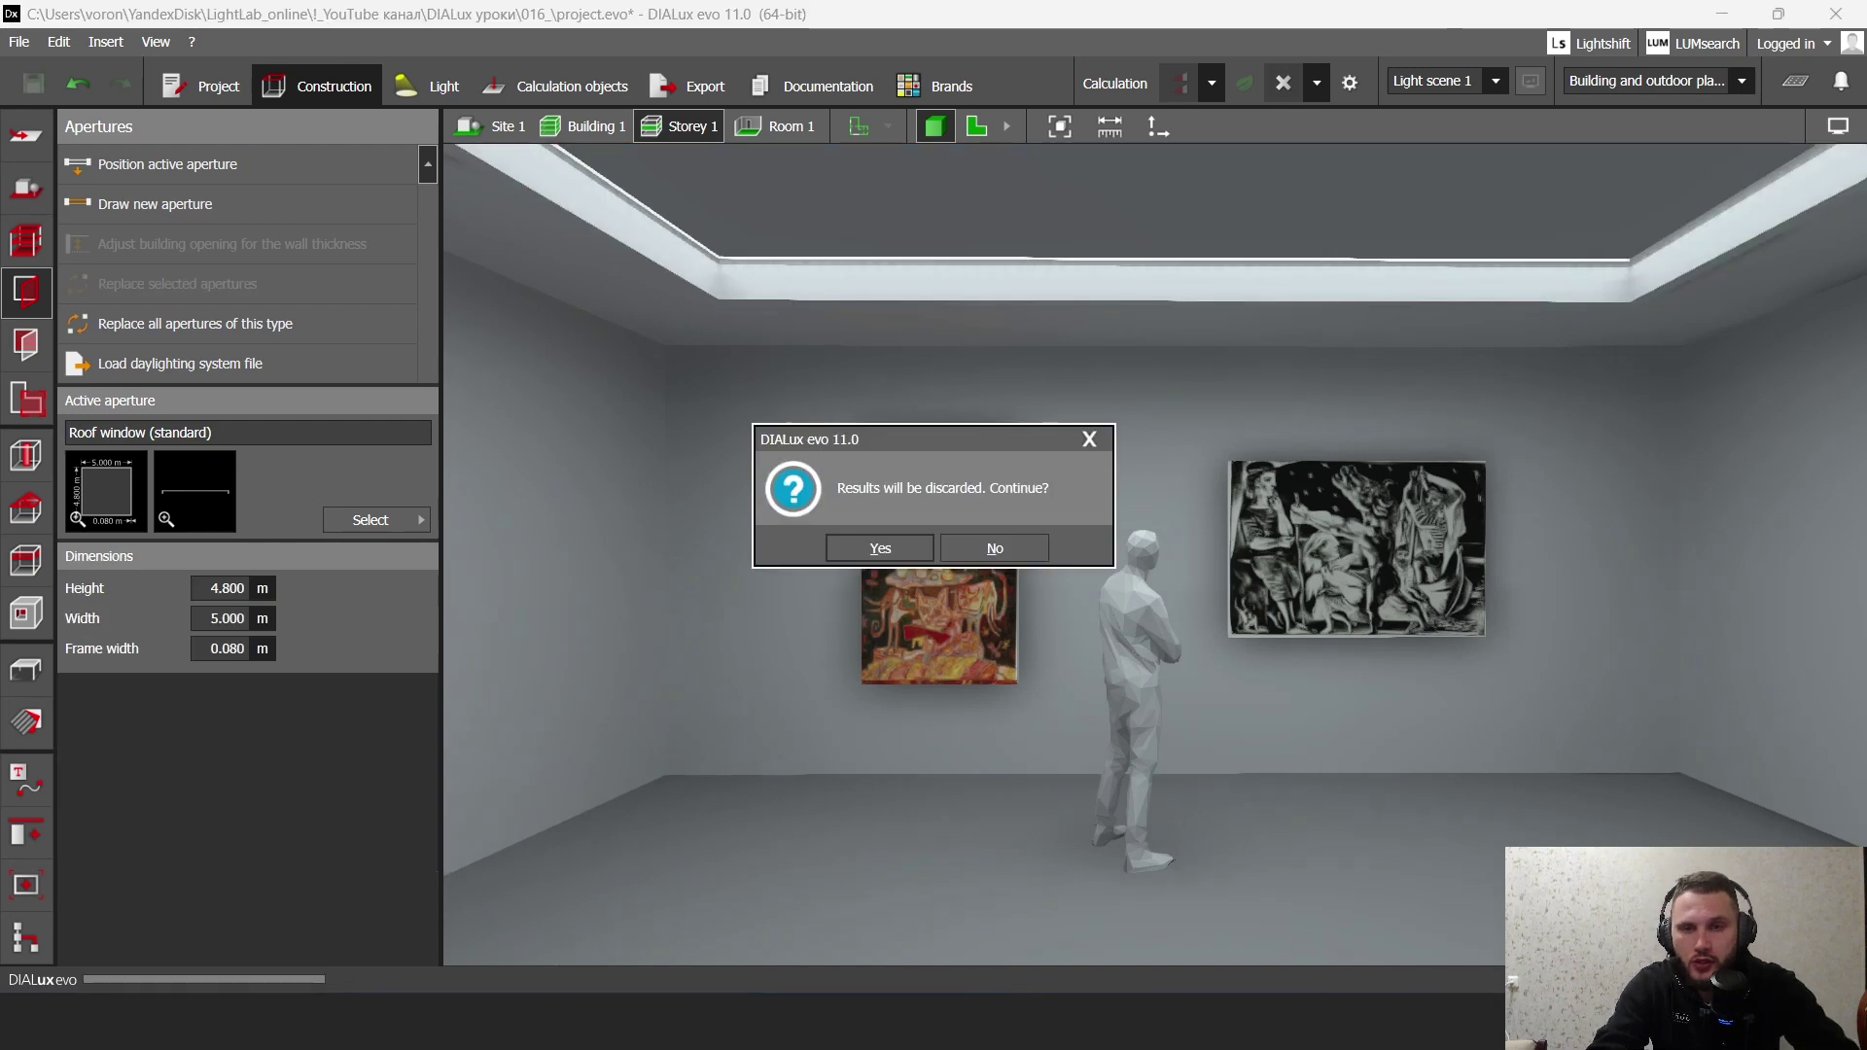
key("Return")
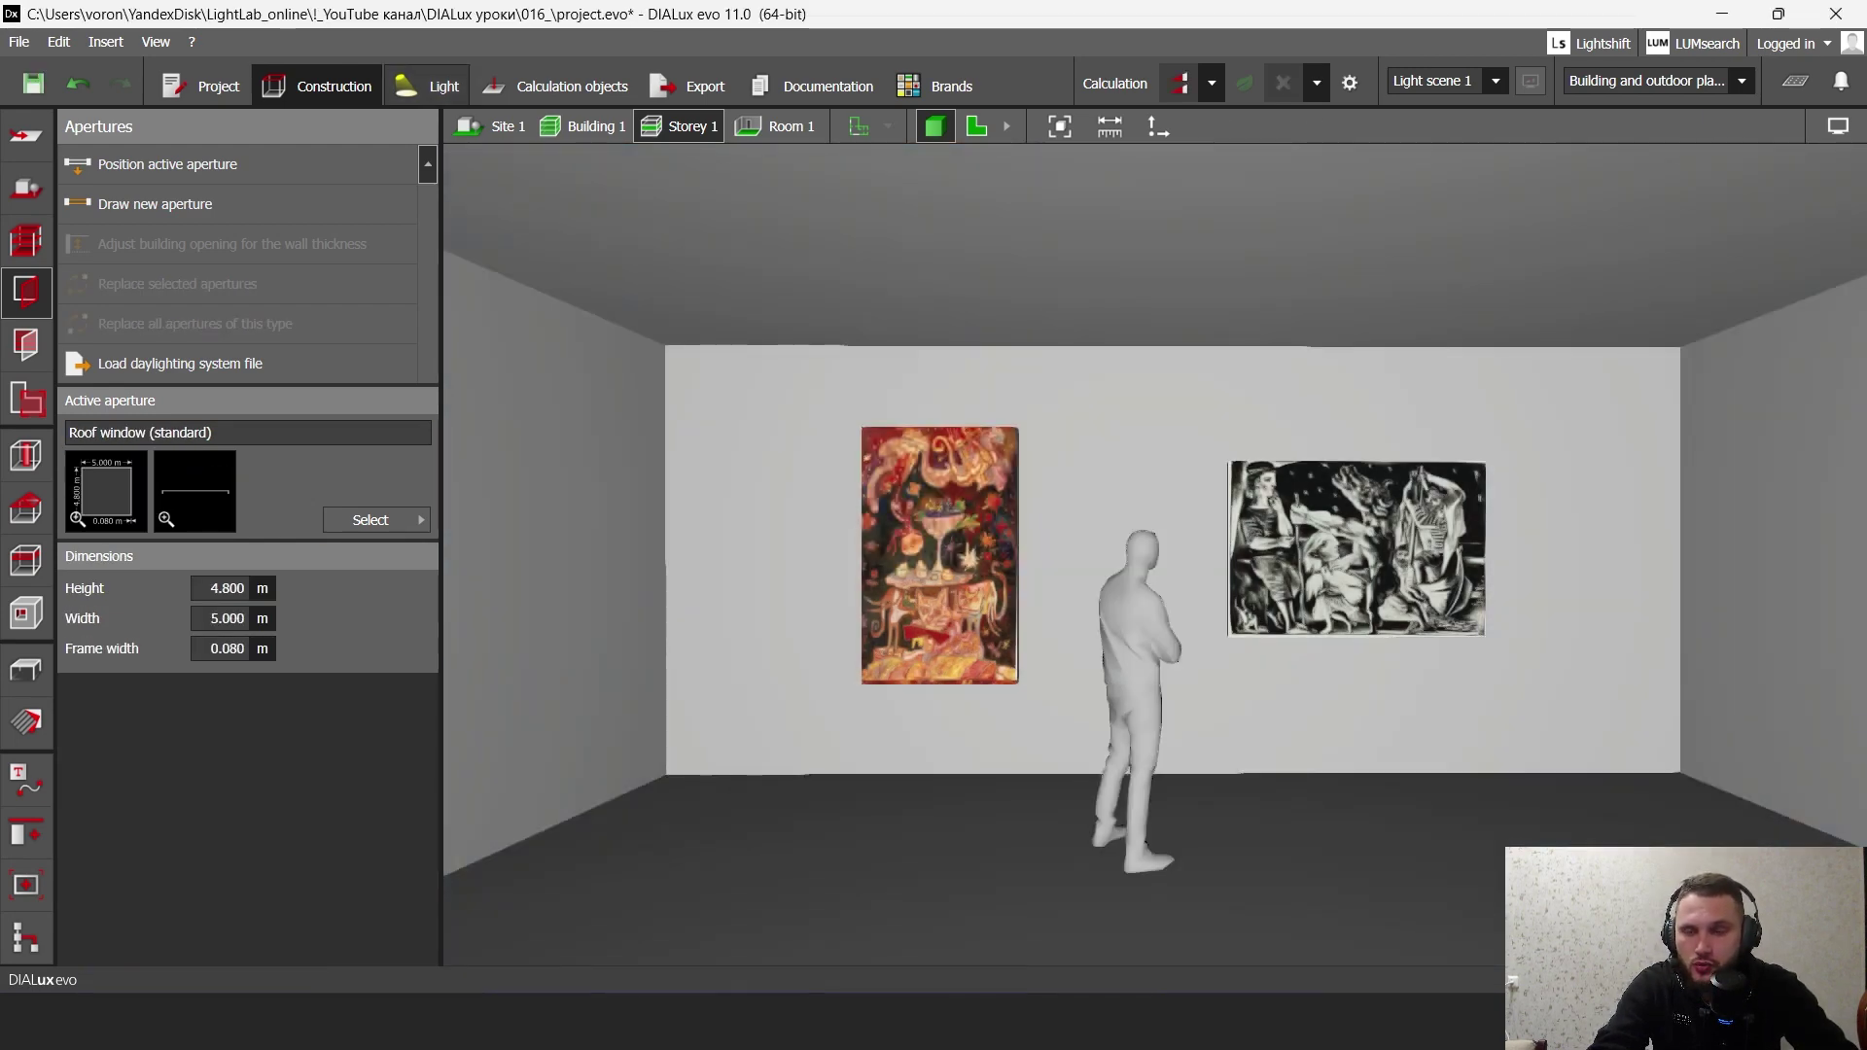
- Set the reference sky type of Light scene 1 to No daylight
left_click(427, 85)
left_click(26, 347)
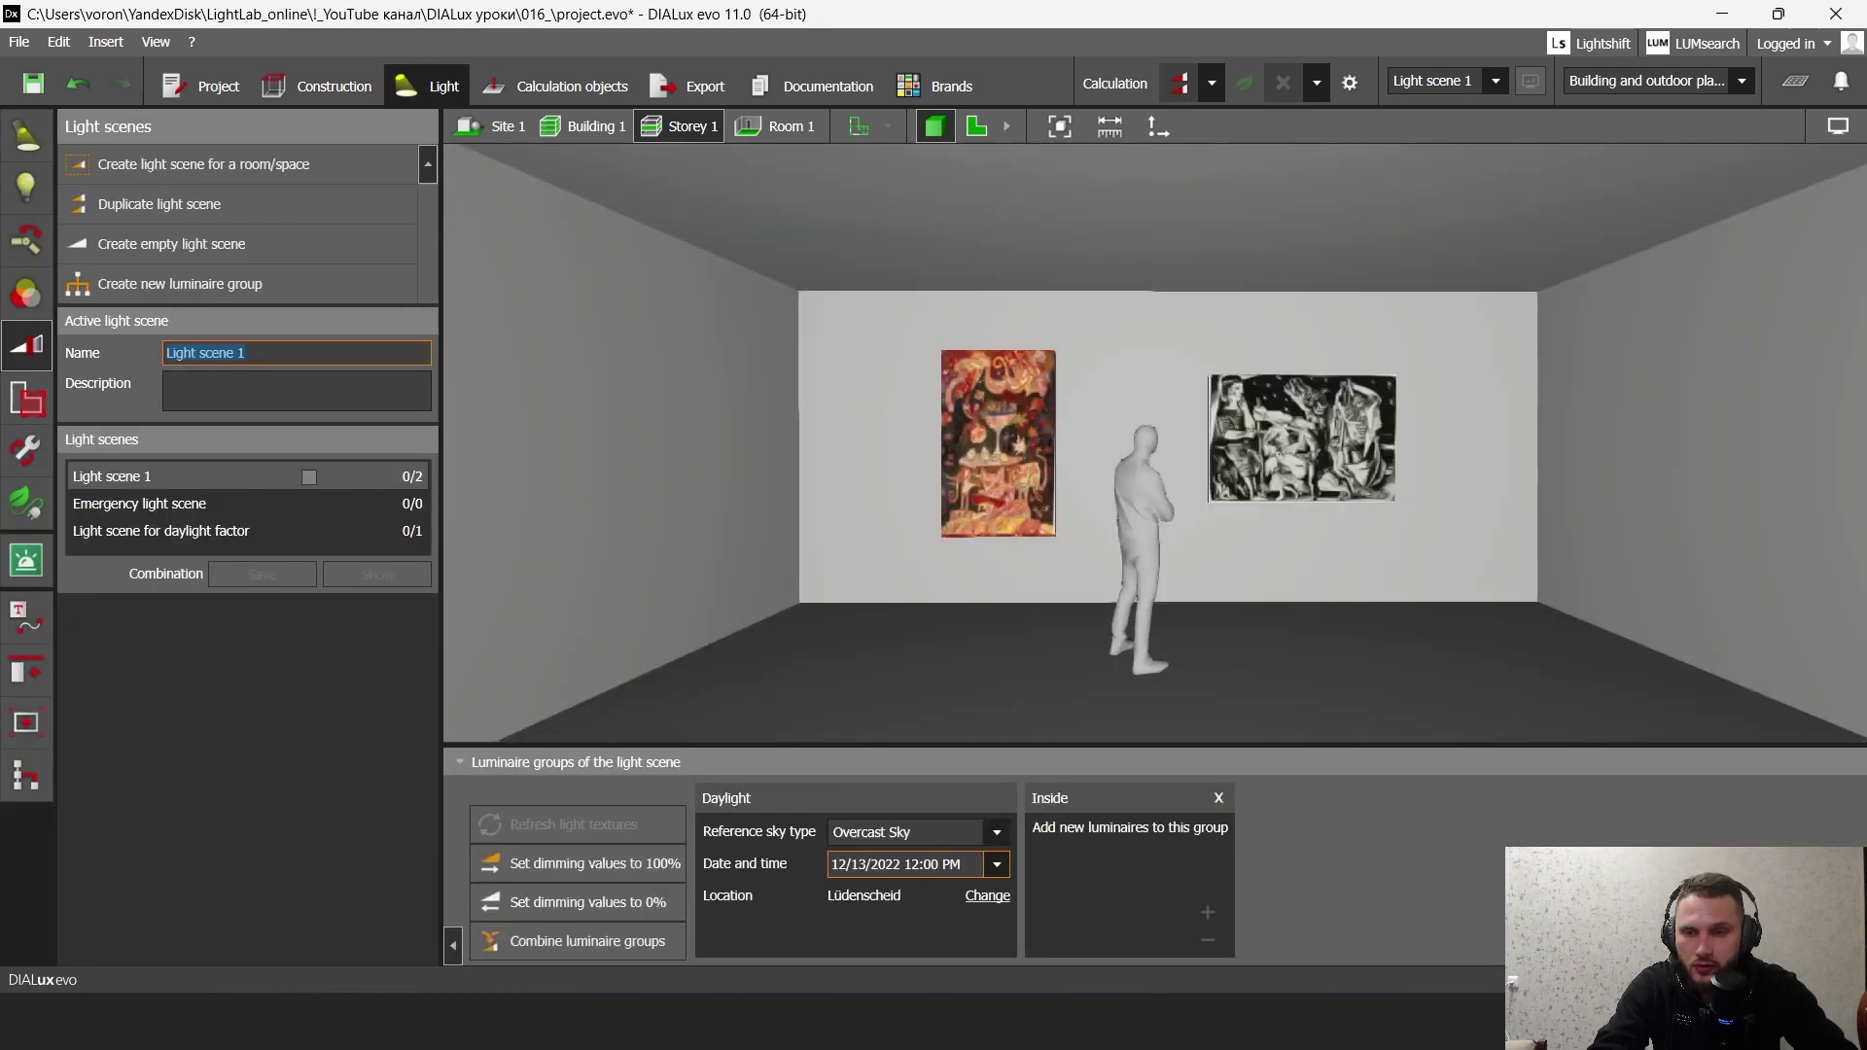
left_click(917, 833)
left_click(899, 858)
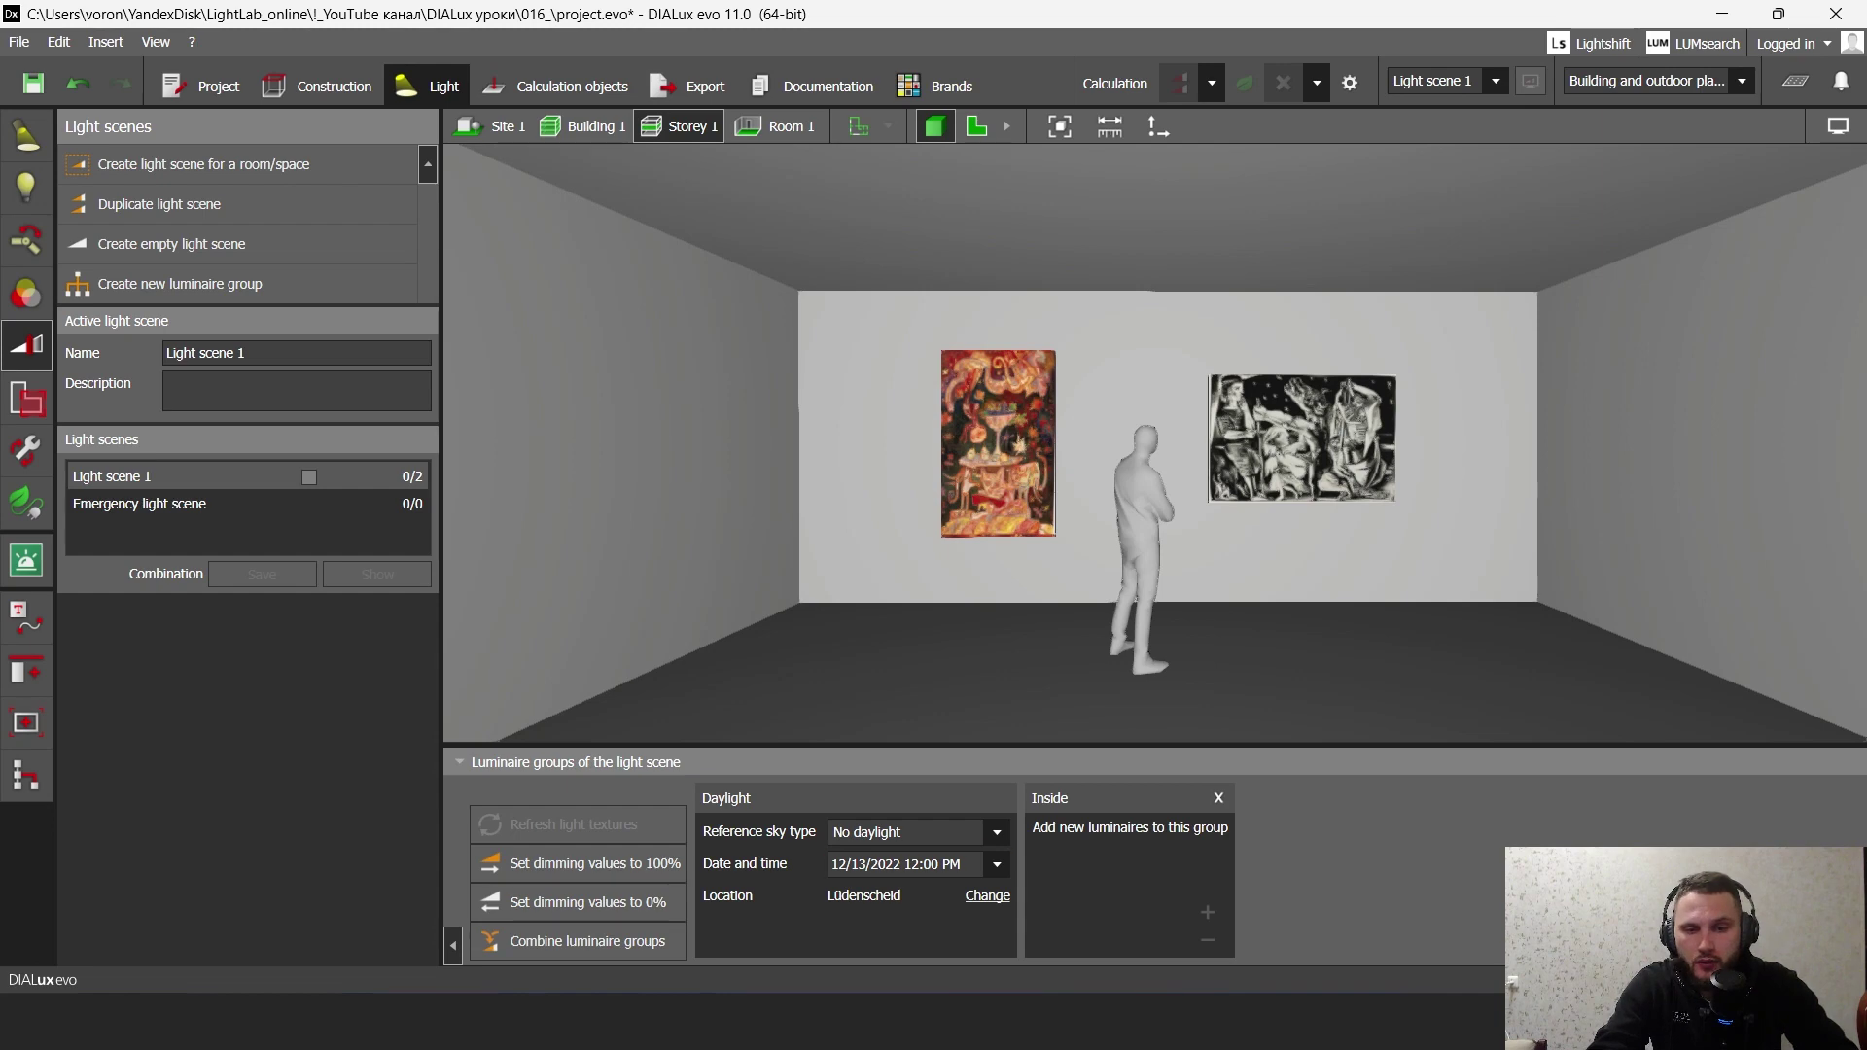
- Switch to the browser and open the Palco Low Voltage ø 37 mm product page on the iGuzzini website
mouse_move(1483, 1023)
left_click(846, 1023)
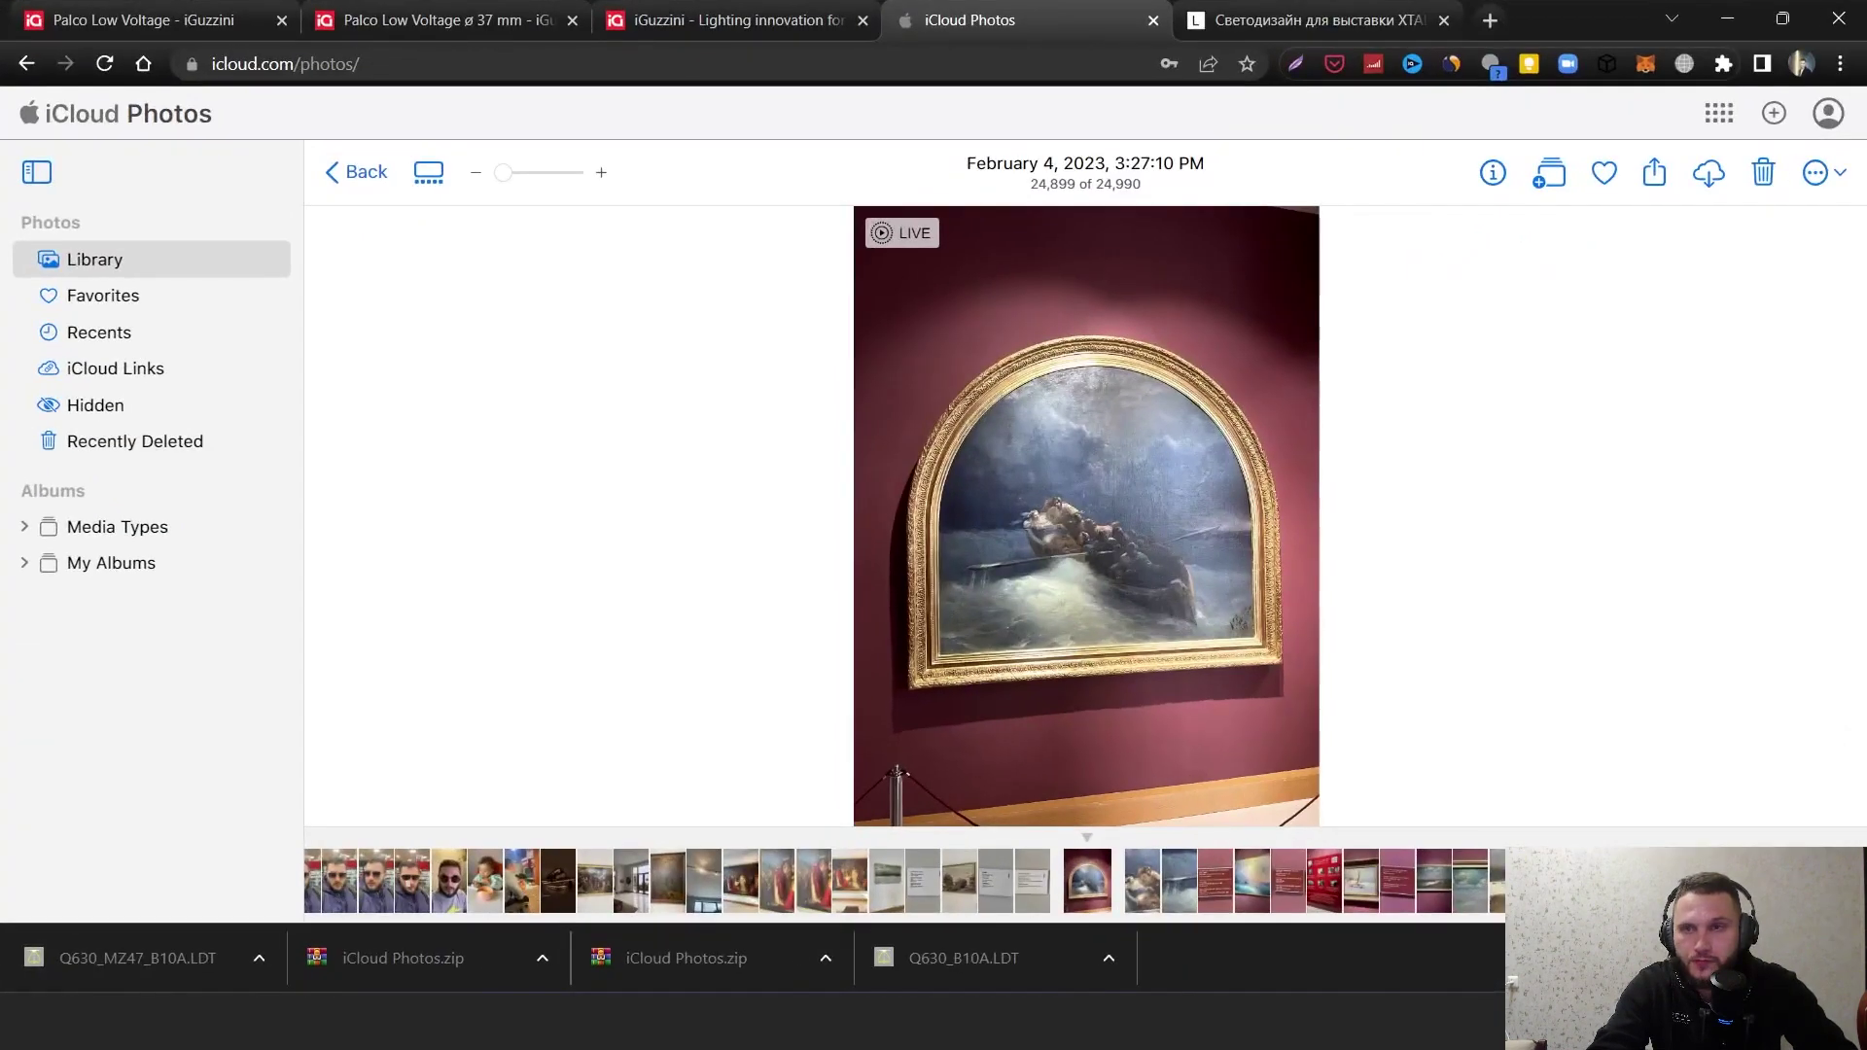
left_click(446, 20)
left_click(155, 20)
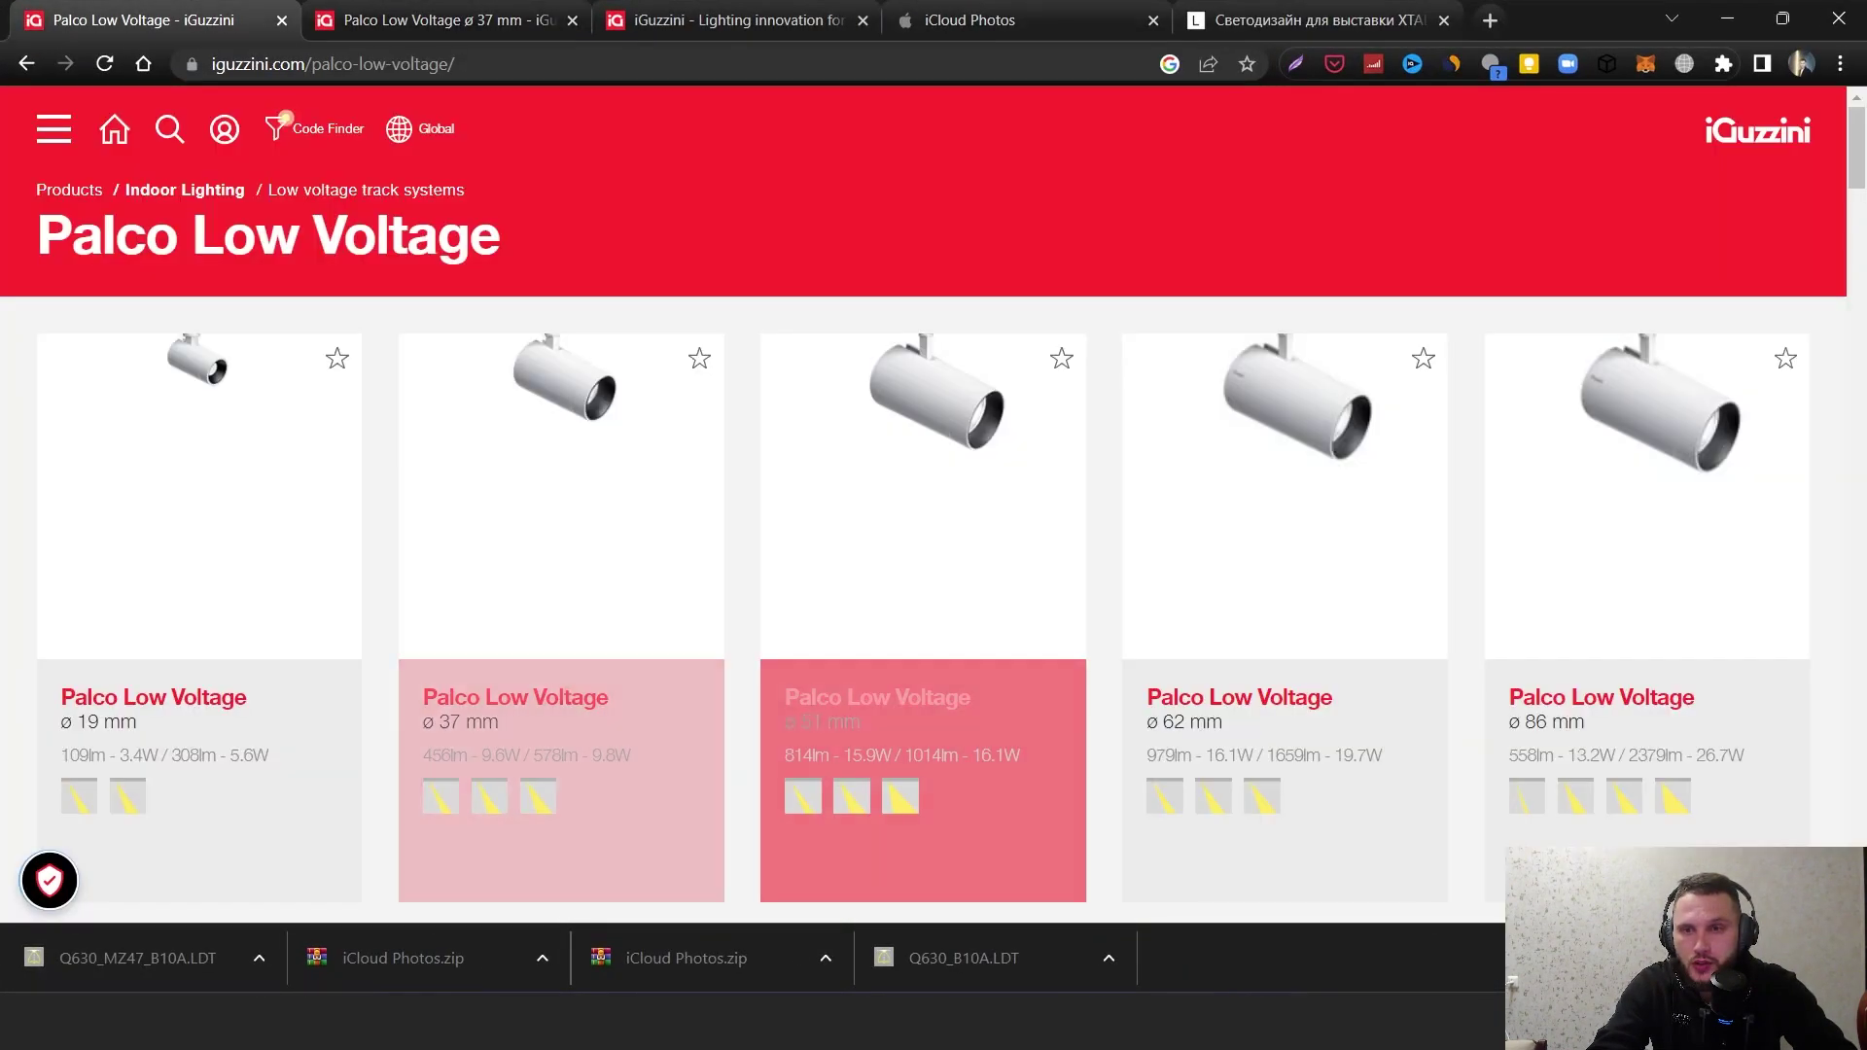
left_click(583, 671)
left_click(561, 622)
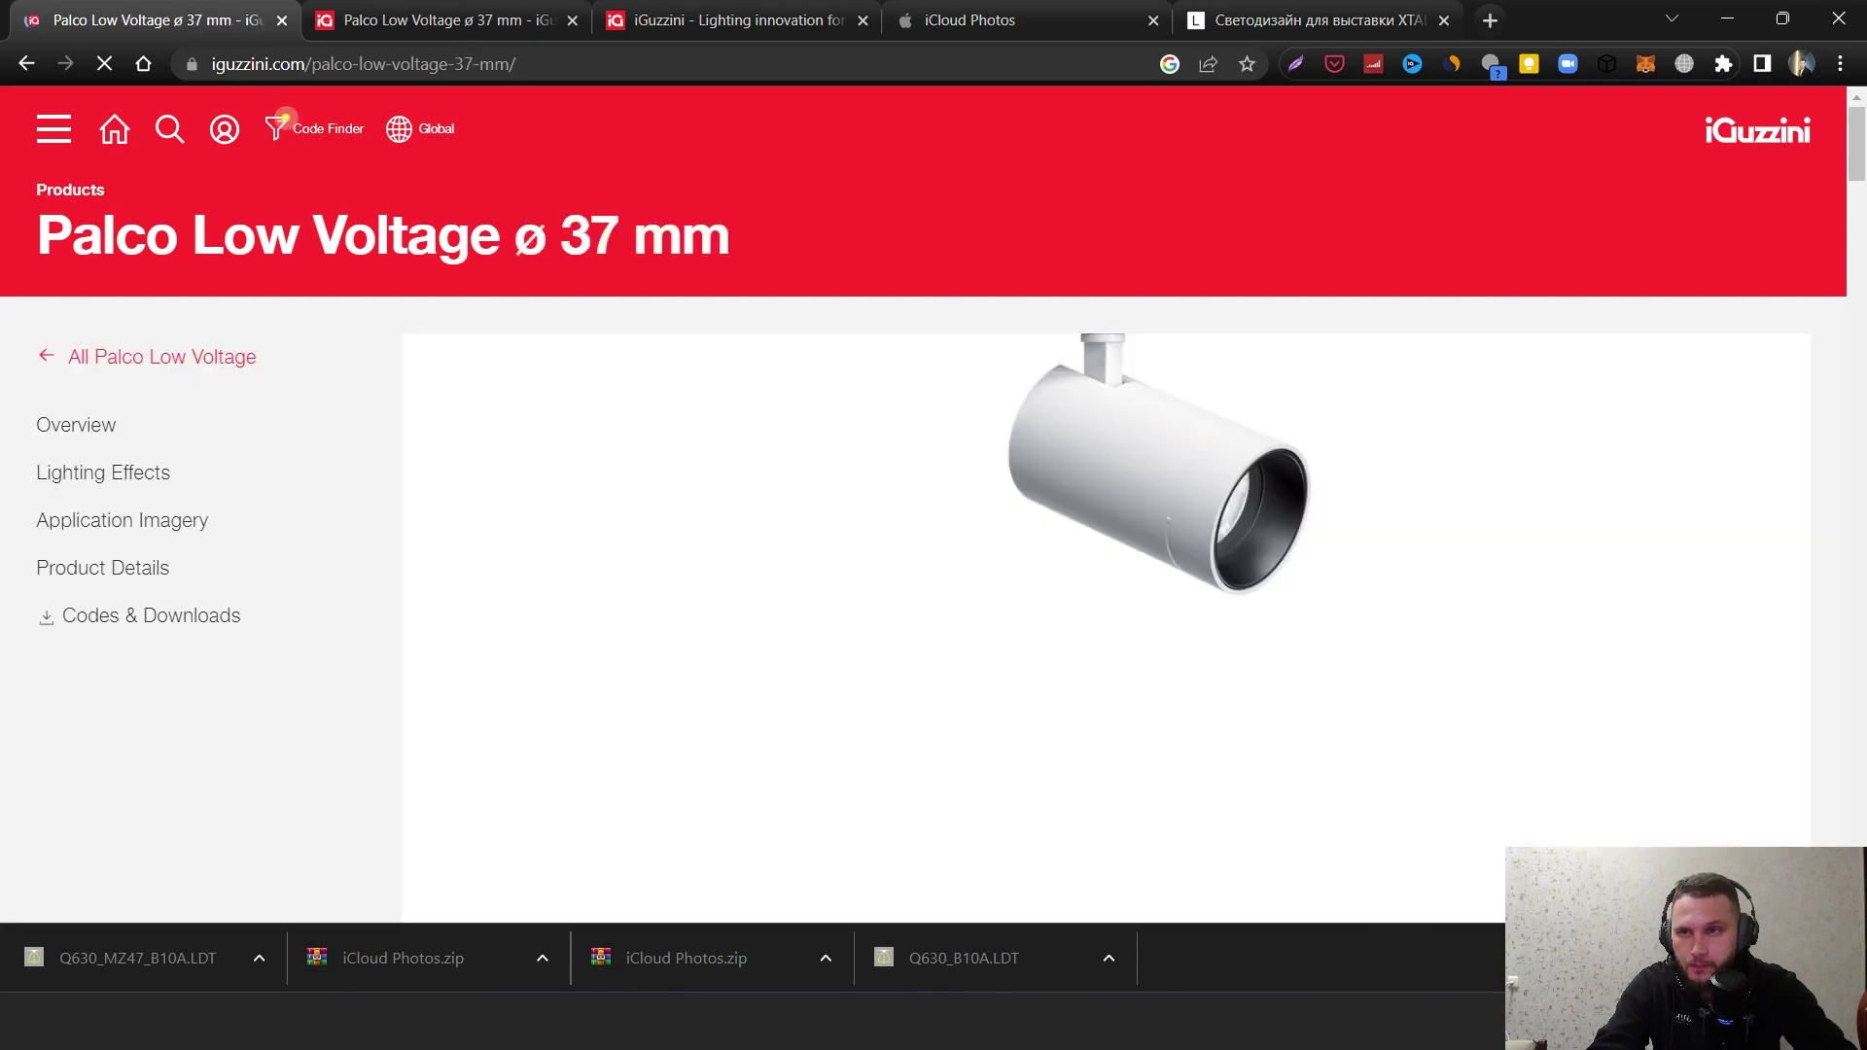
- Look through the application imagery for the Palco Low Voltage ø 37 mm spotlight, enlarging the photo of the track-lit room
scroll(1105, 593, "down", 14)
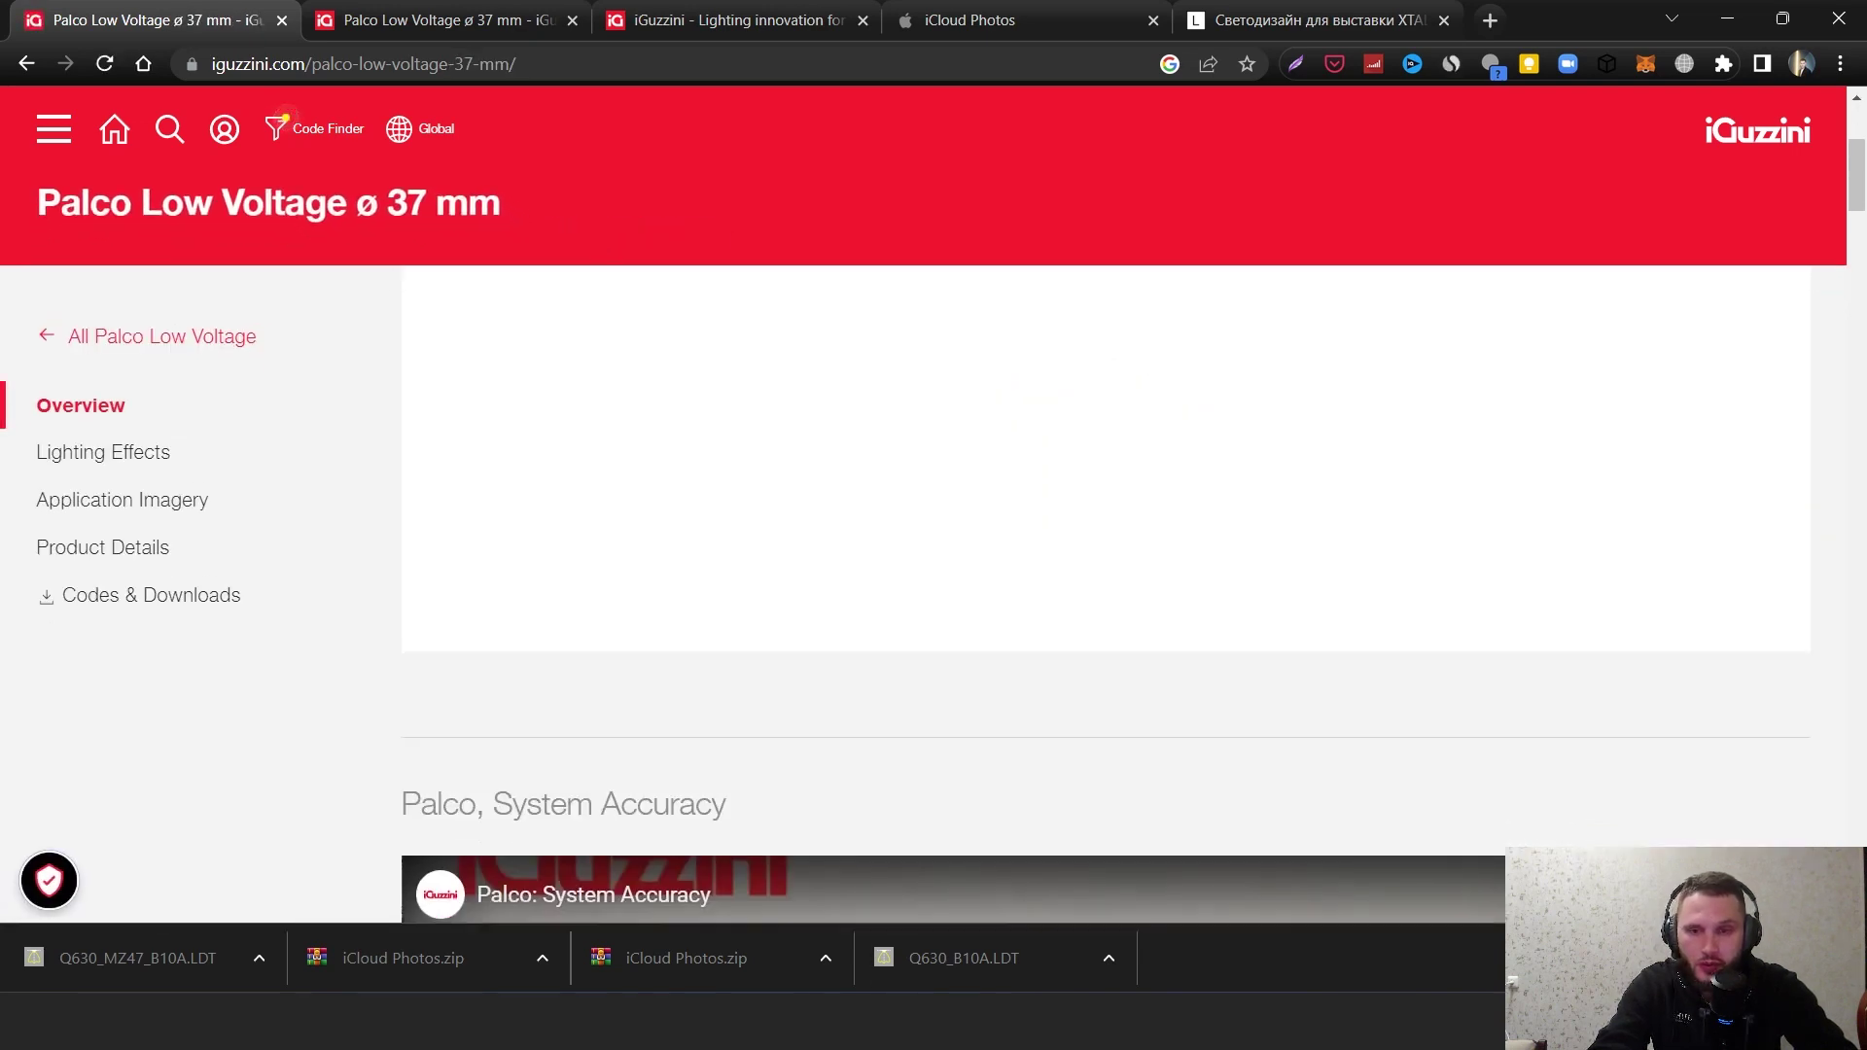
scroll(739, 583, "down", 7)
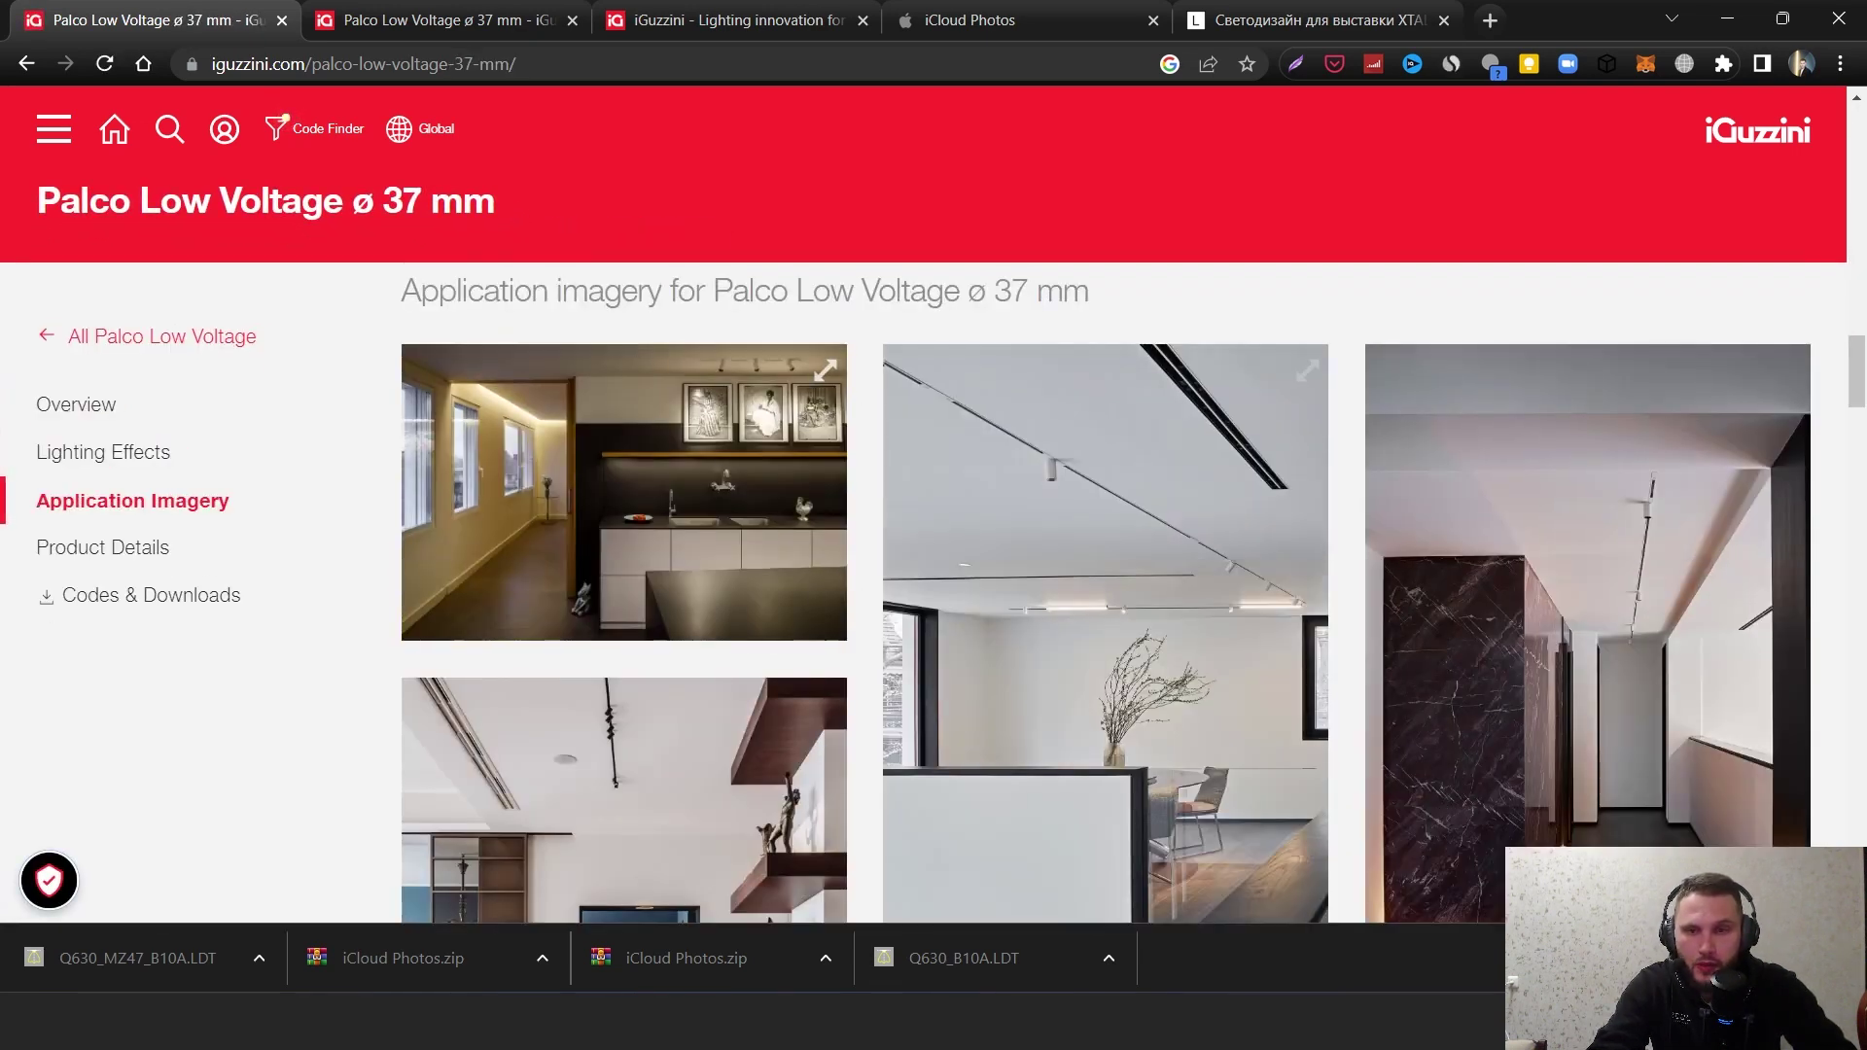
left_click(1070, 564)
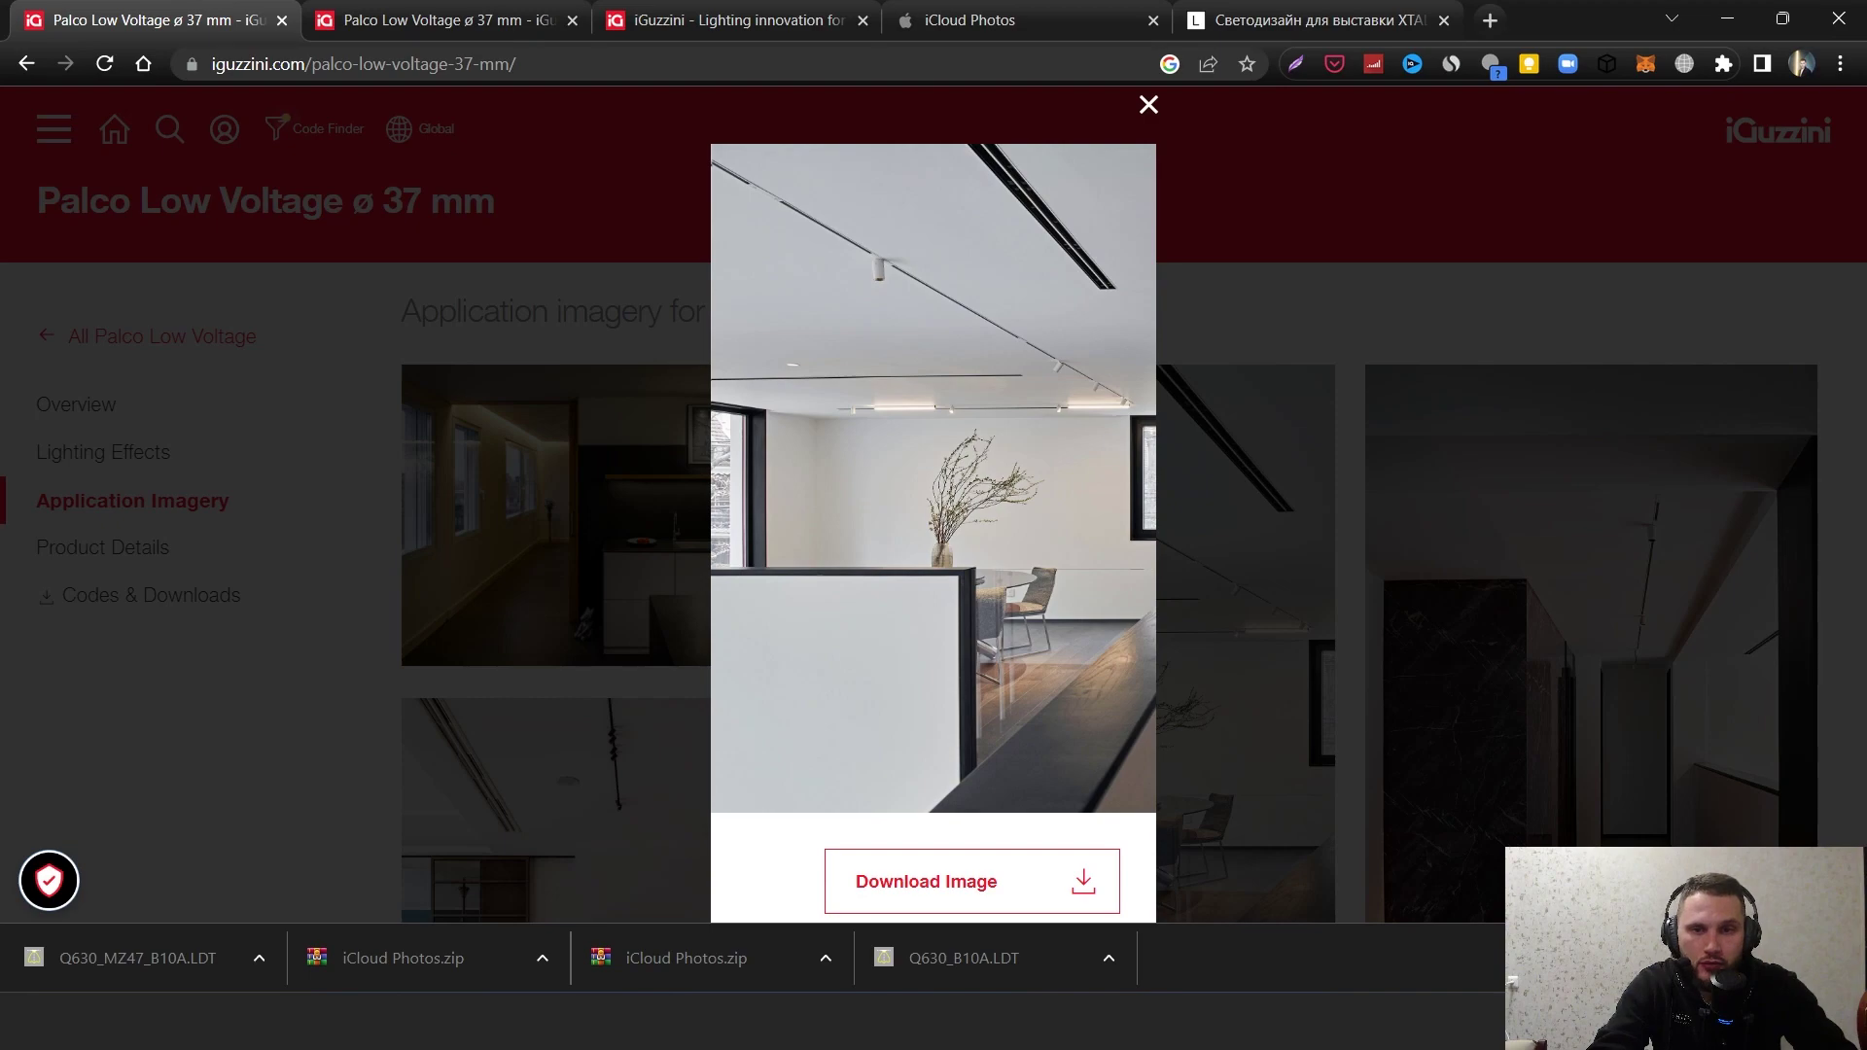
key("Escape")
scroll(1106, 593, "down", 10)
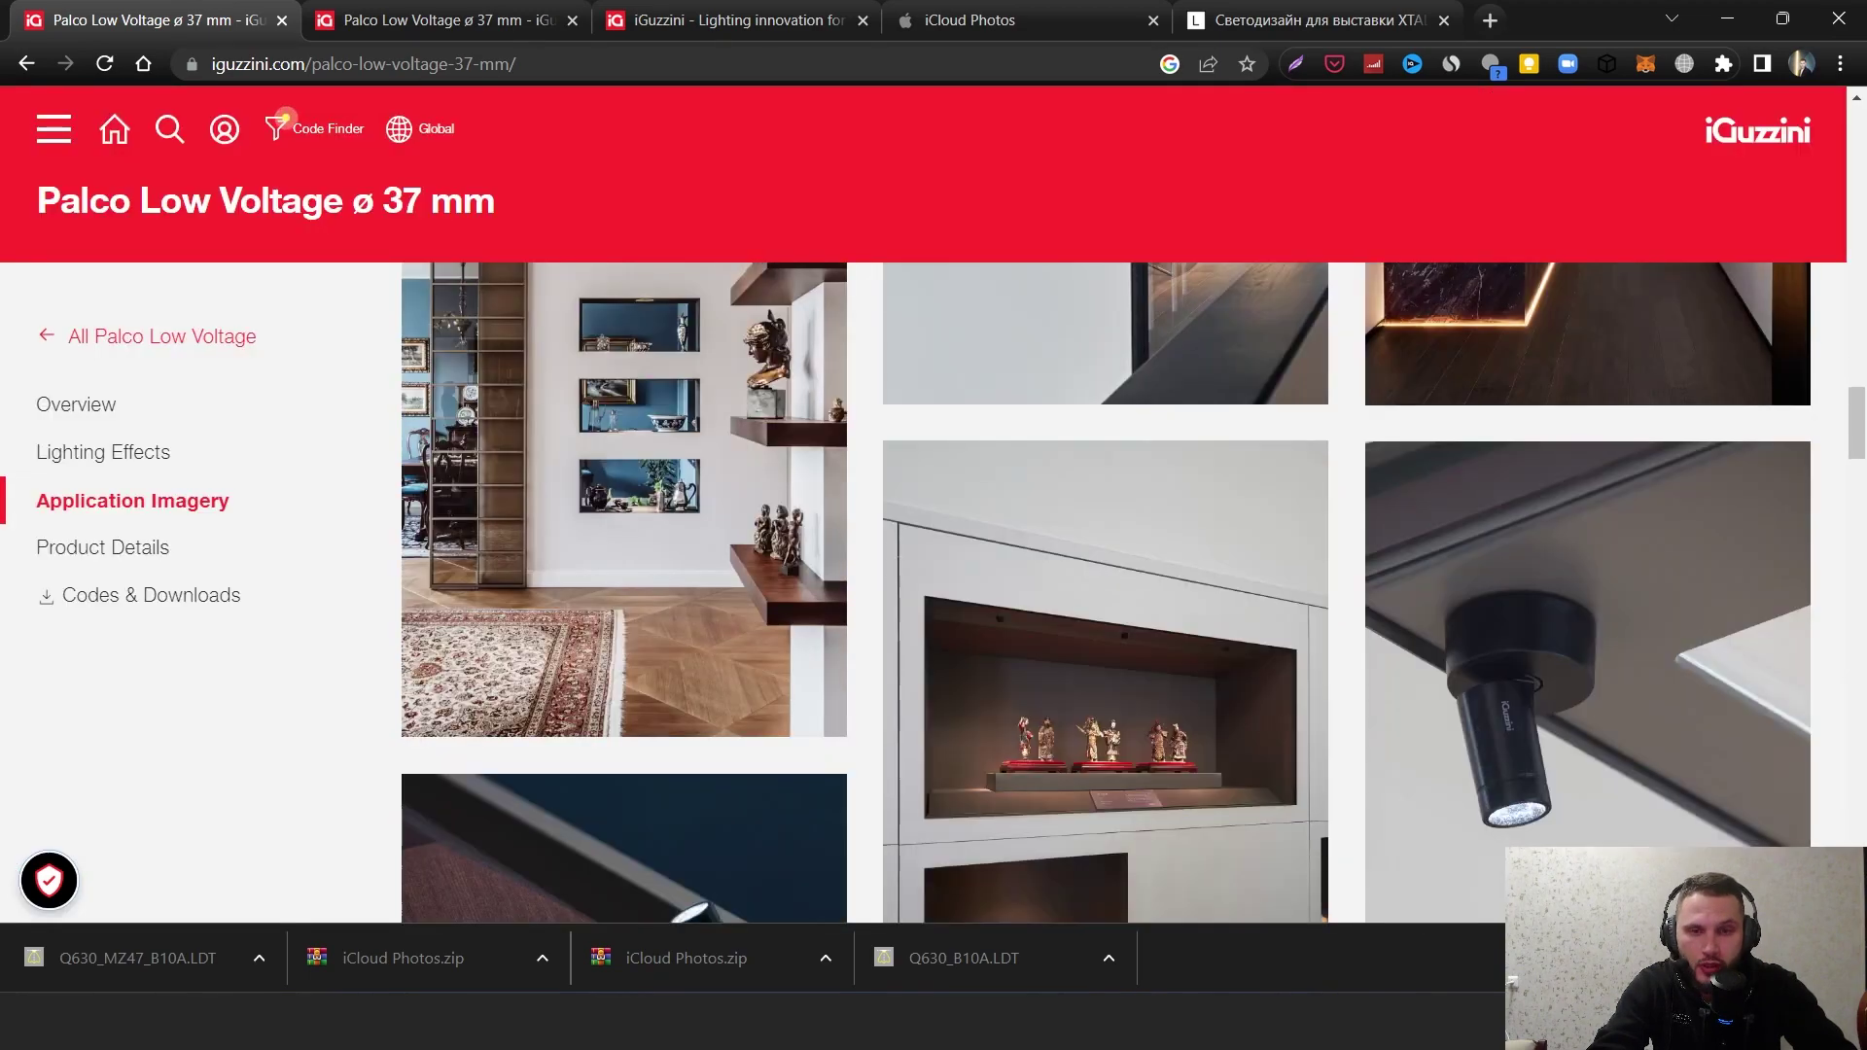
- Filter the Palco Low Voltage ø 37 mm product codes by a colour temperature of 3000
scroll(1105, 593, "down", 15)
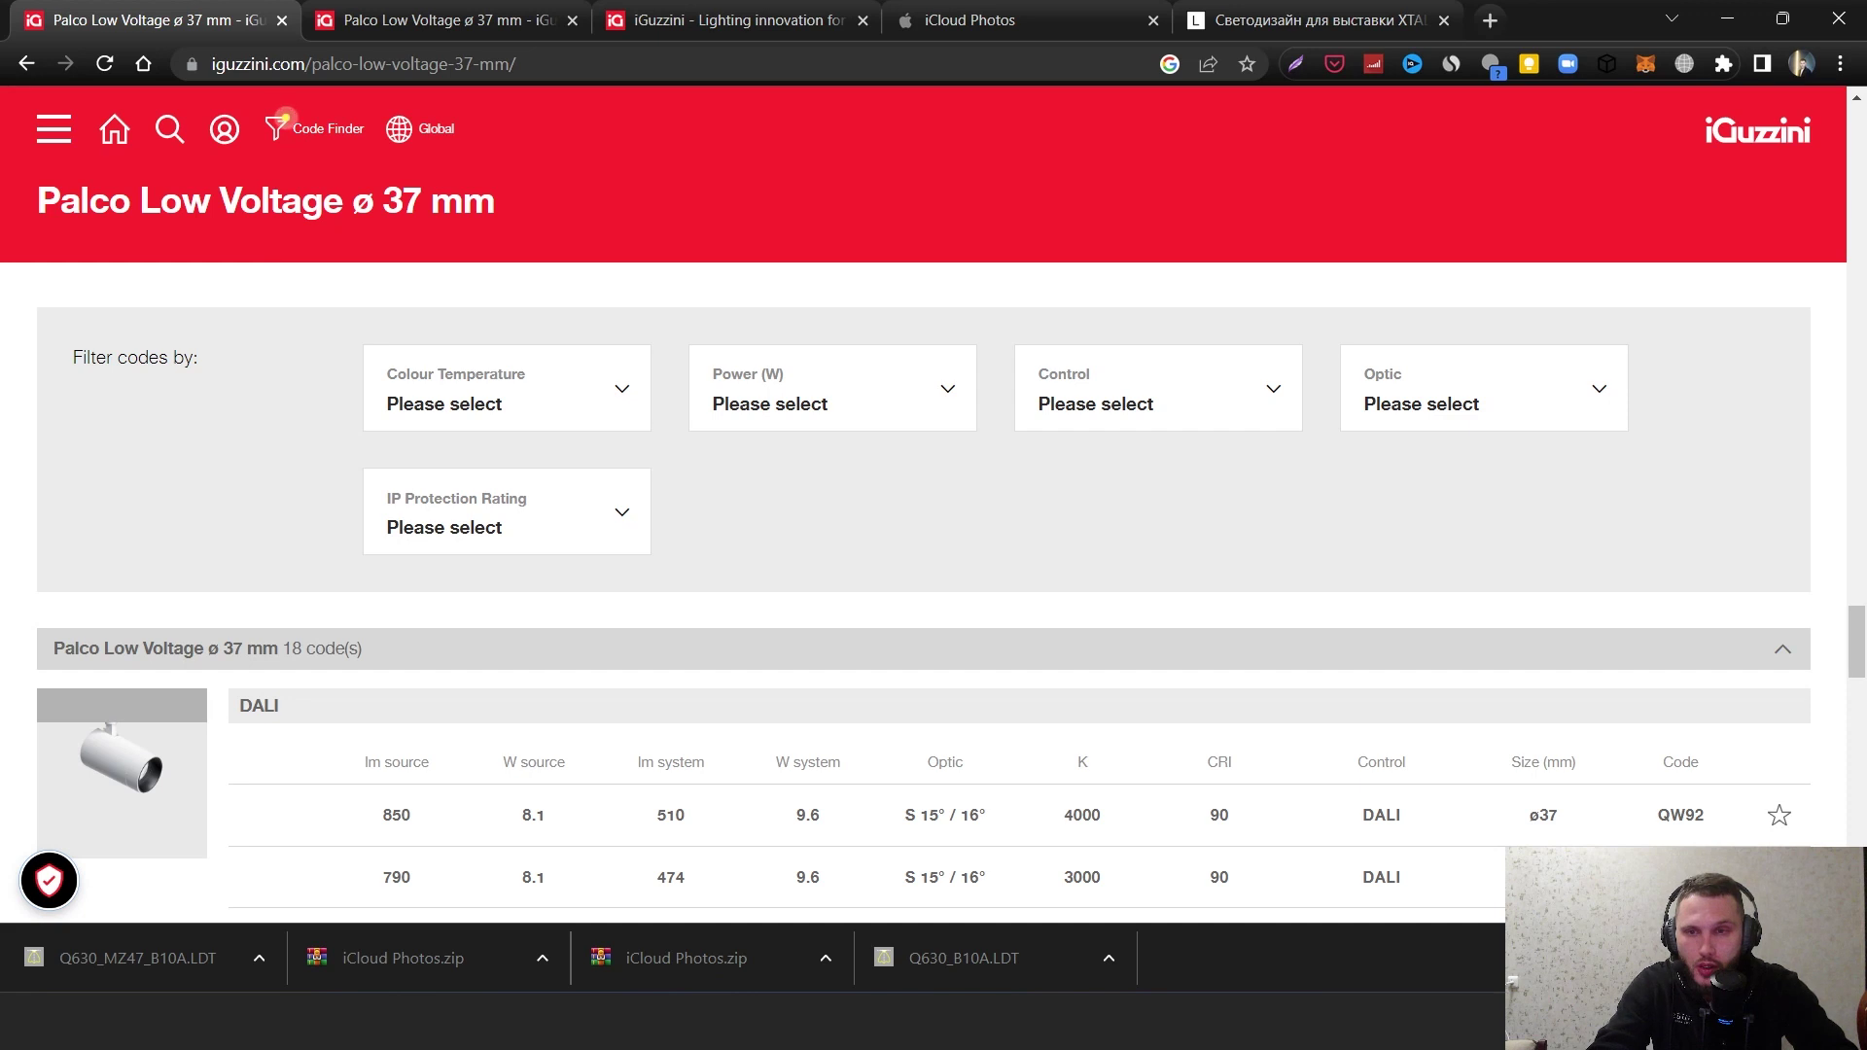
left_click(505, 389)
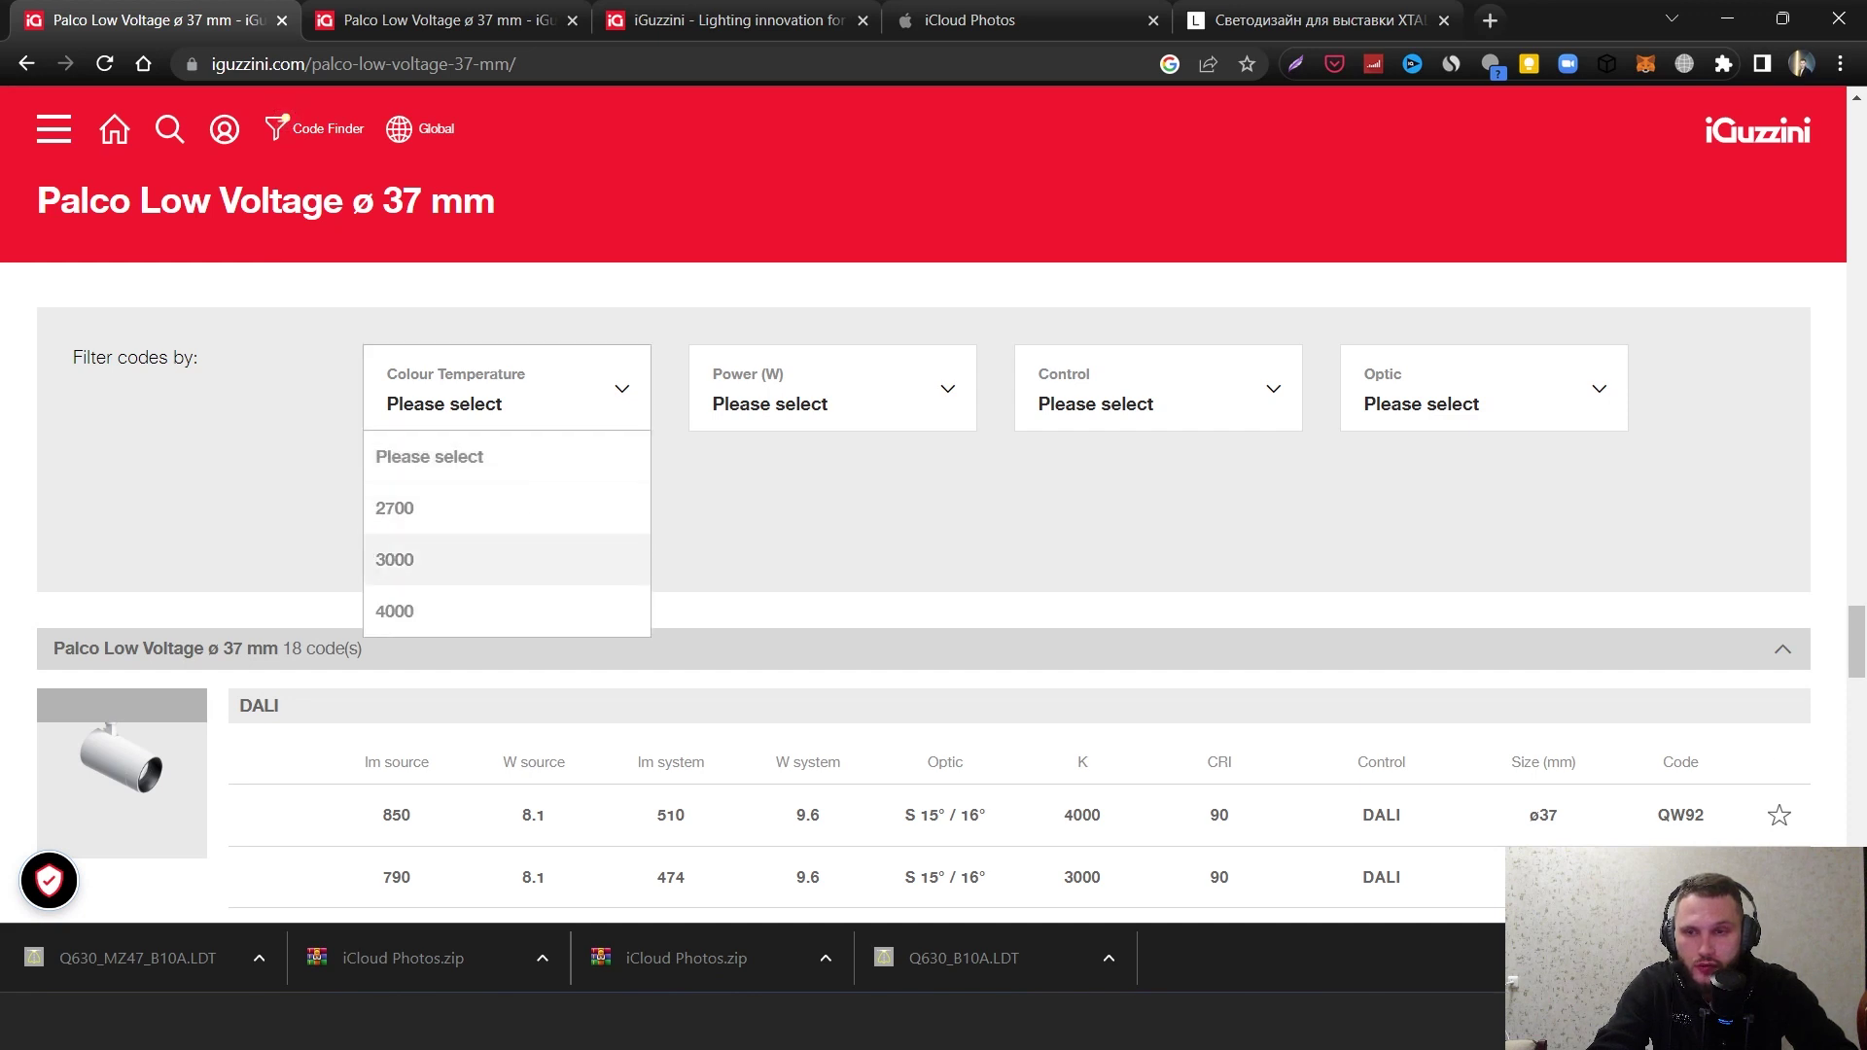
left_click(438, 554)
scroll(437, 569, "down", 3)
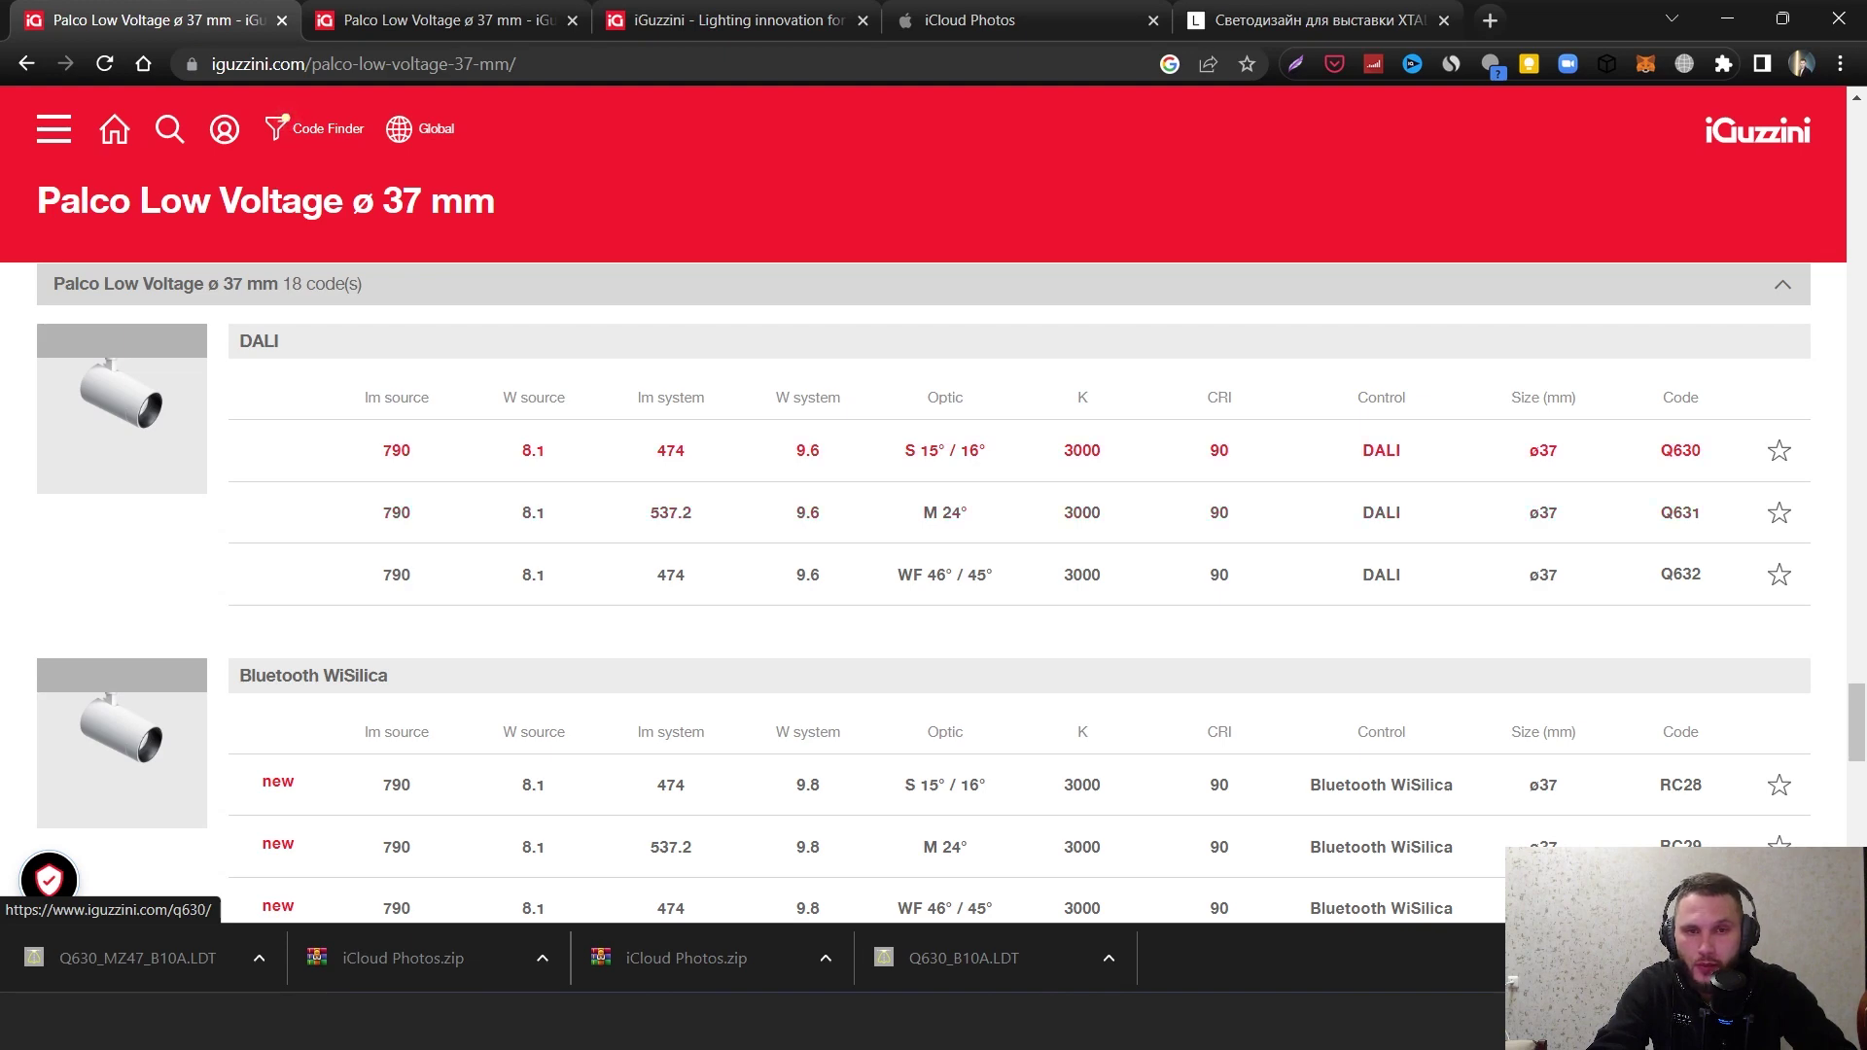
- Open the details of the DALI spotlight Q630 with the S 15° / 16° optic and review its product information
left_click(945, 450)
double_click(306, 287)
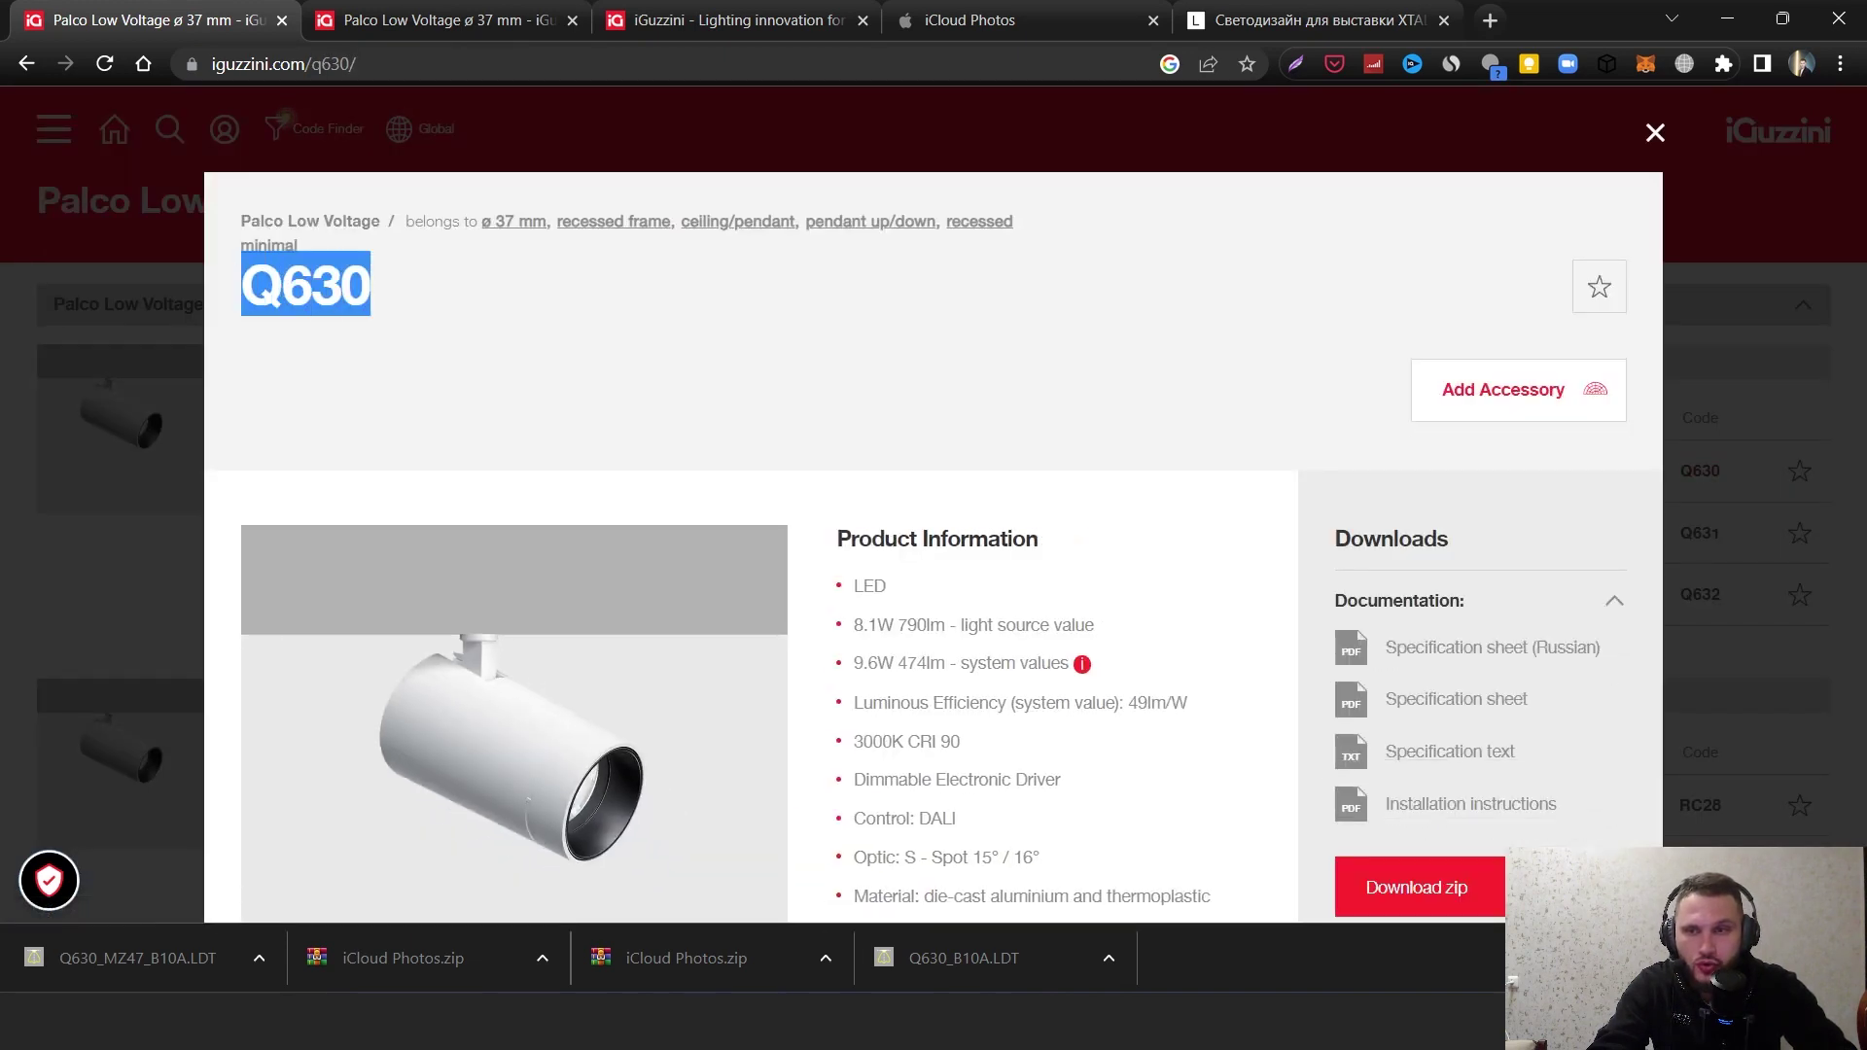
left_click(428, 316)
scroll(748, 637, "down", 5)
scroll(972, 632, "up", 3)
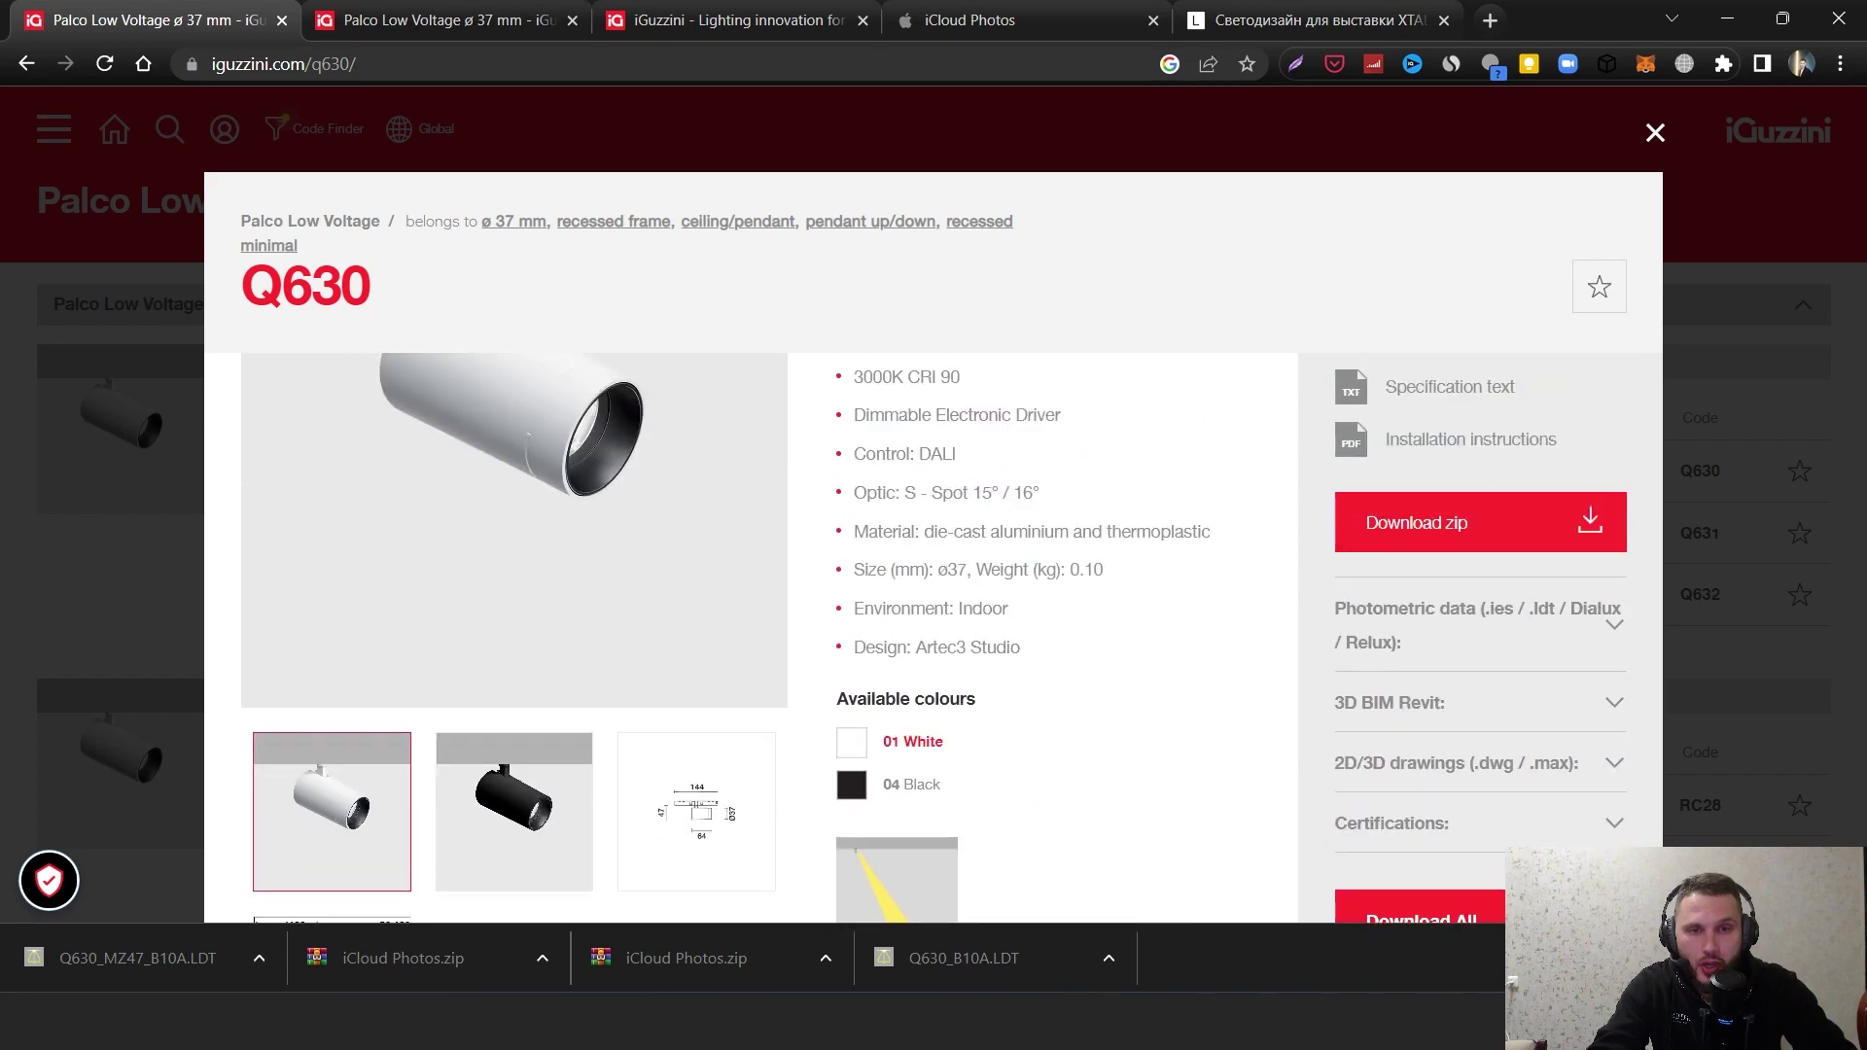
- Download the LDT photometric file of Q630 and bring it into the gallery project in DIALux evo
left_click(1478, 624)
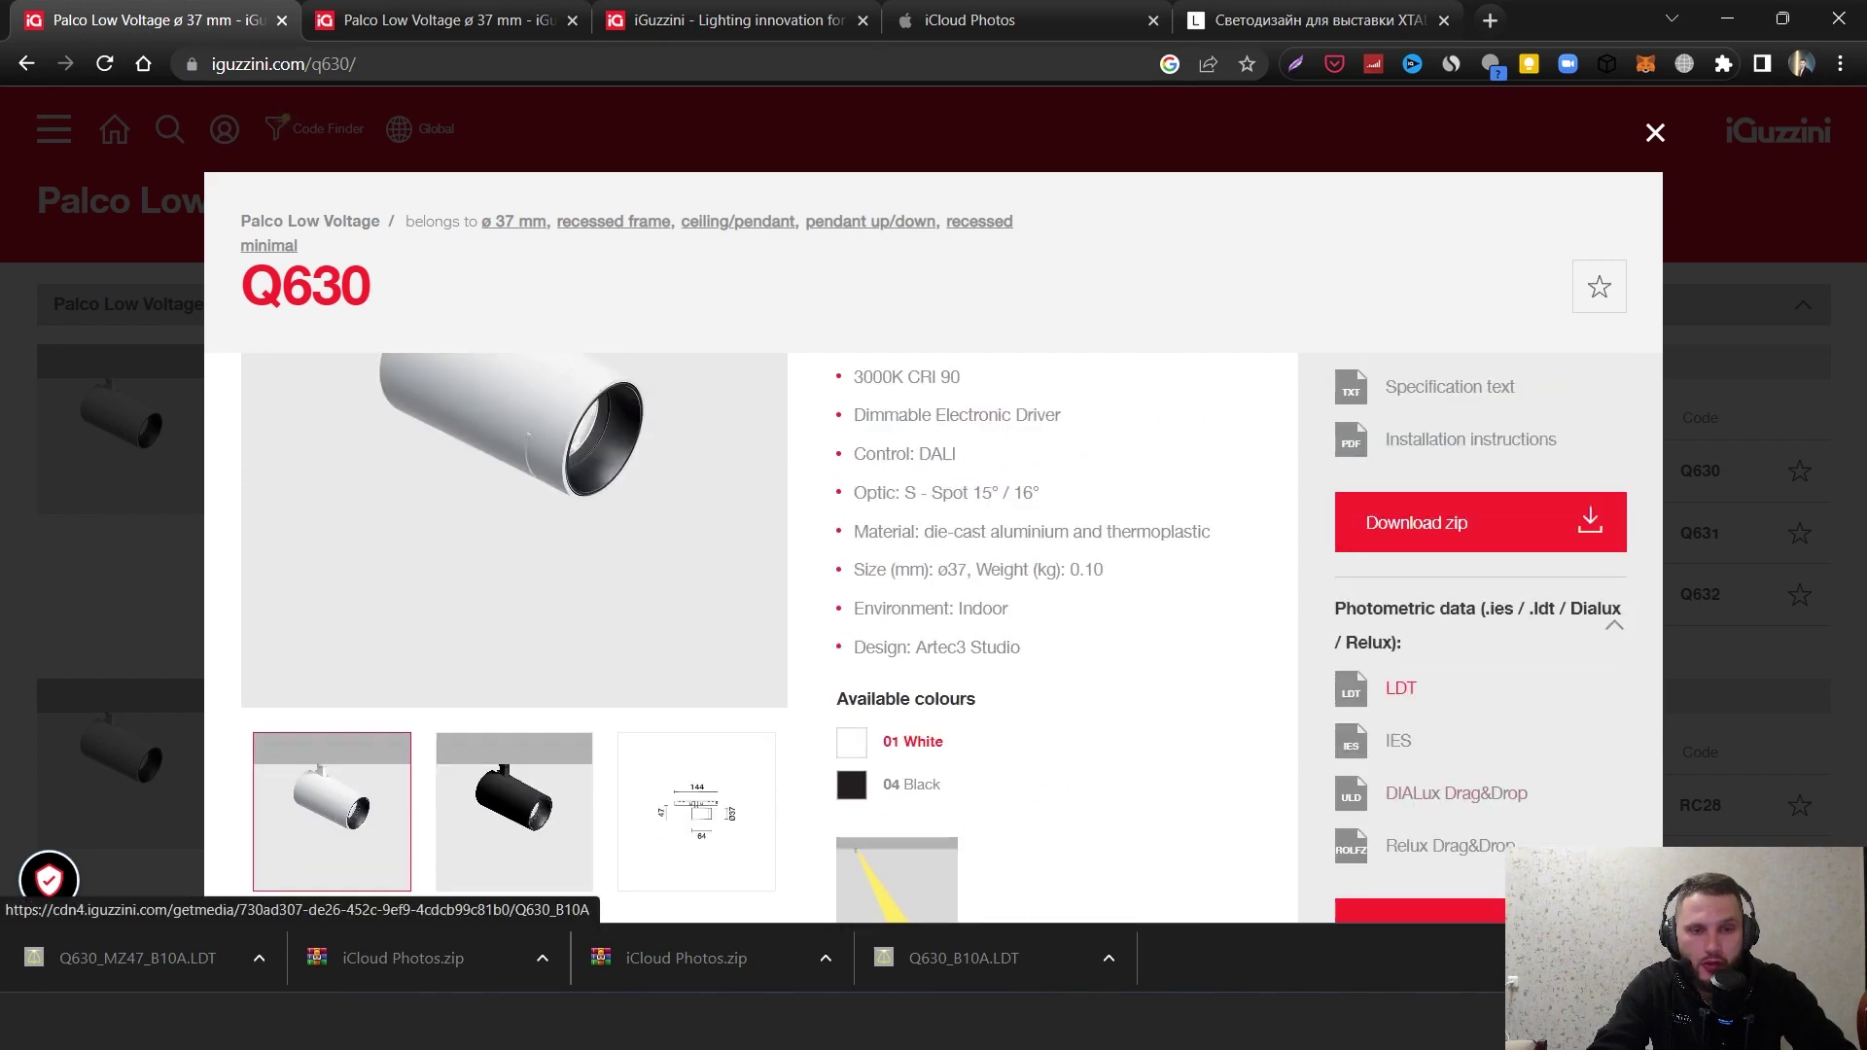
left_click(1400, 688)
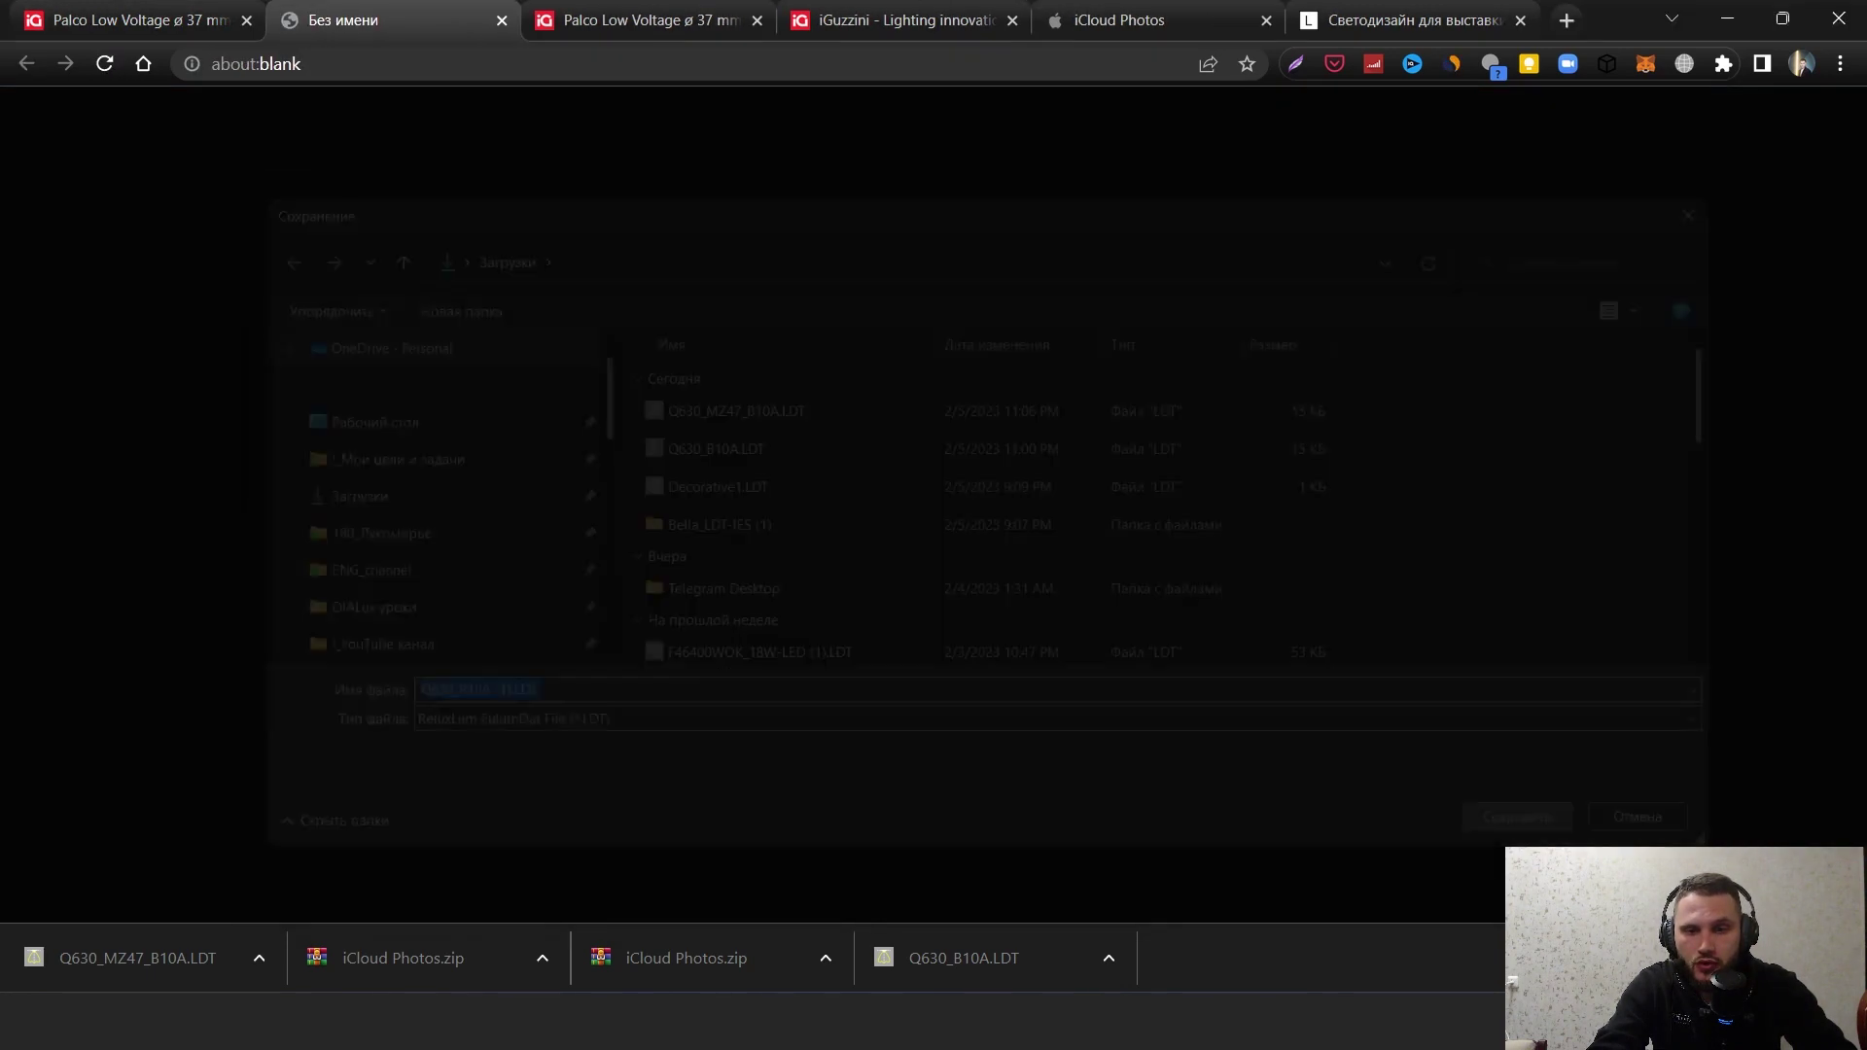
left_click_drag(136, 958, 958, 1016)
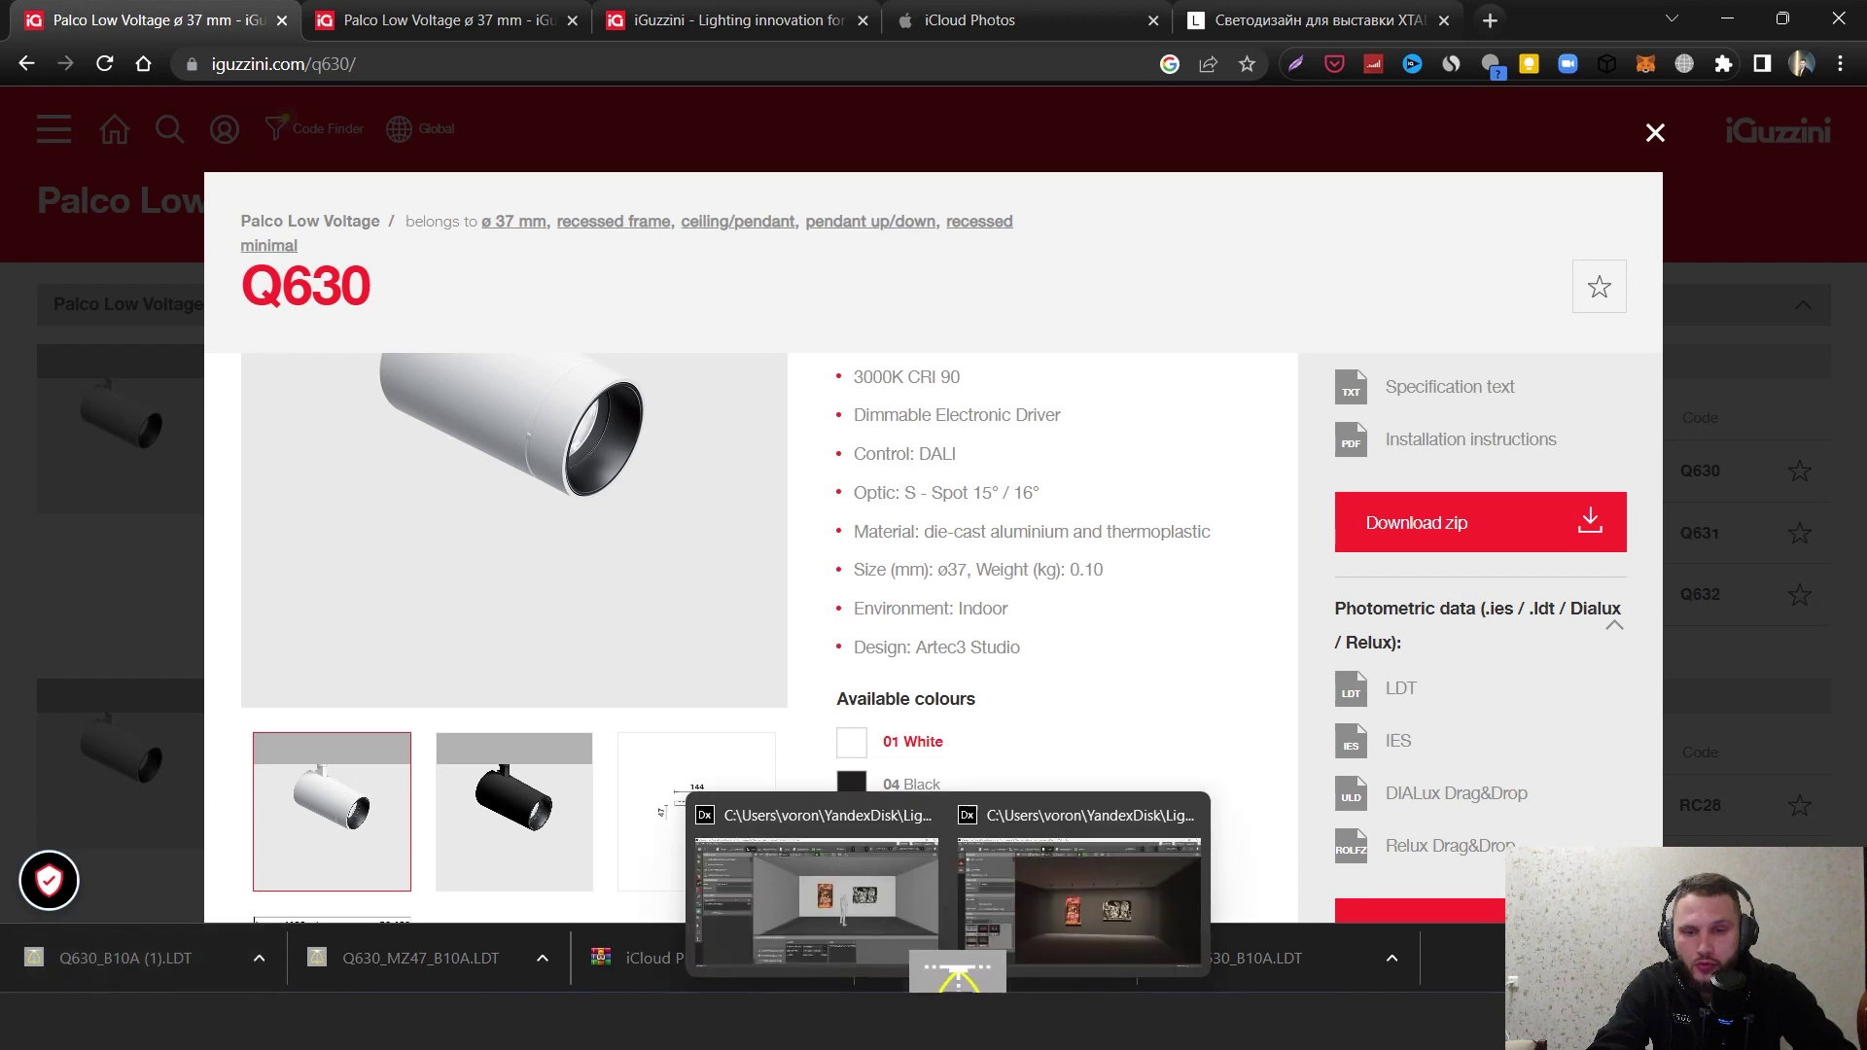
left_click(817, 895)
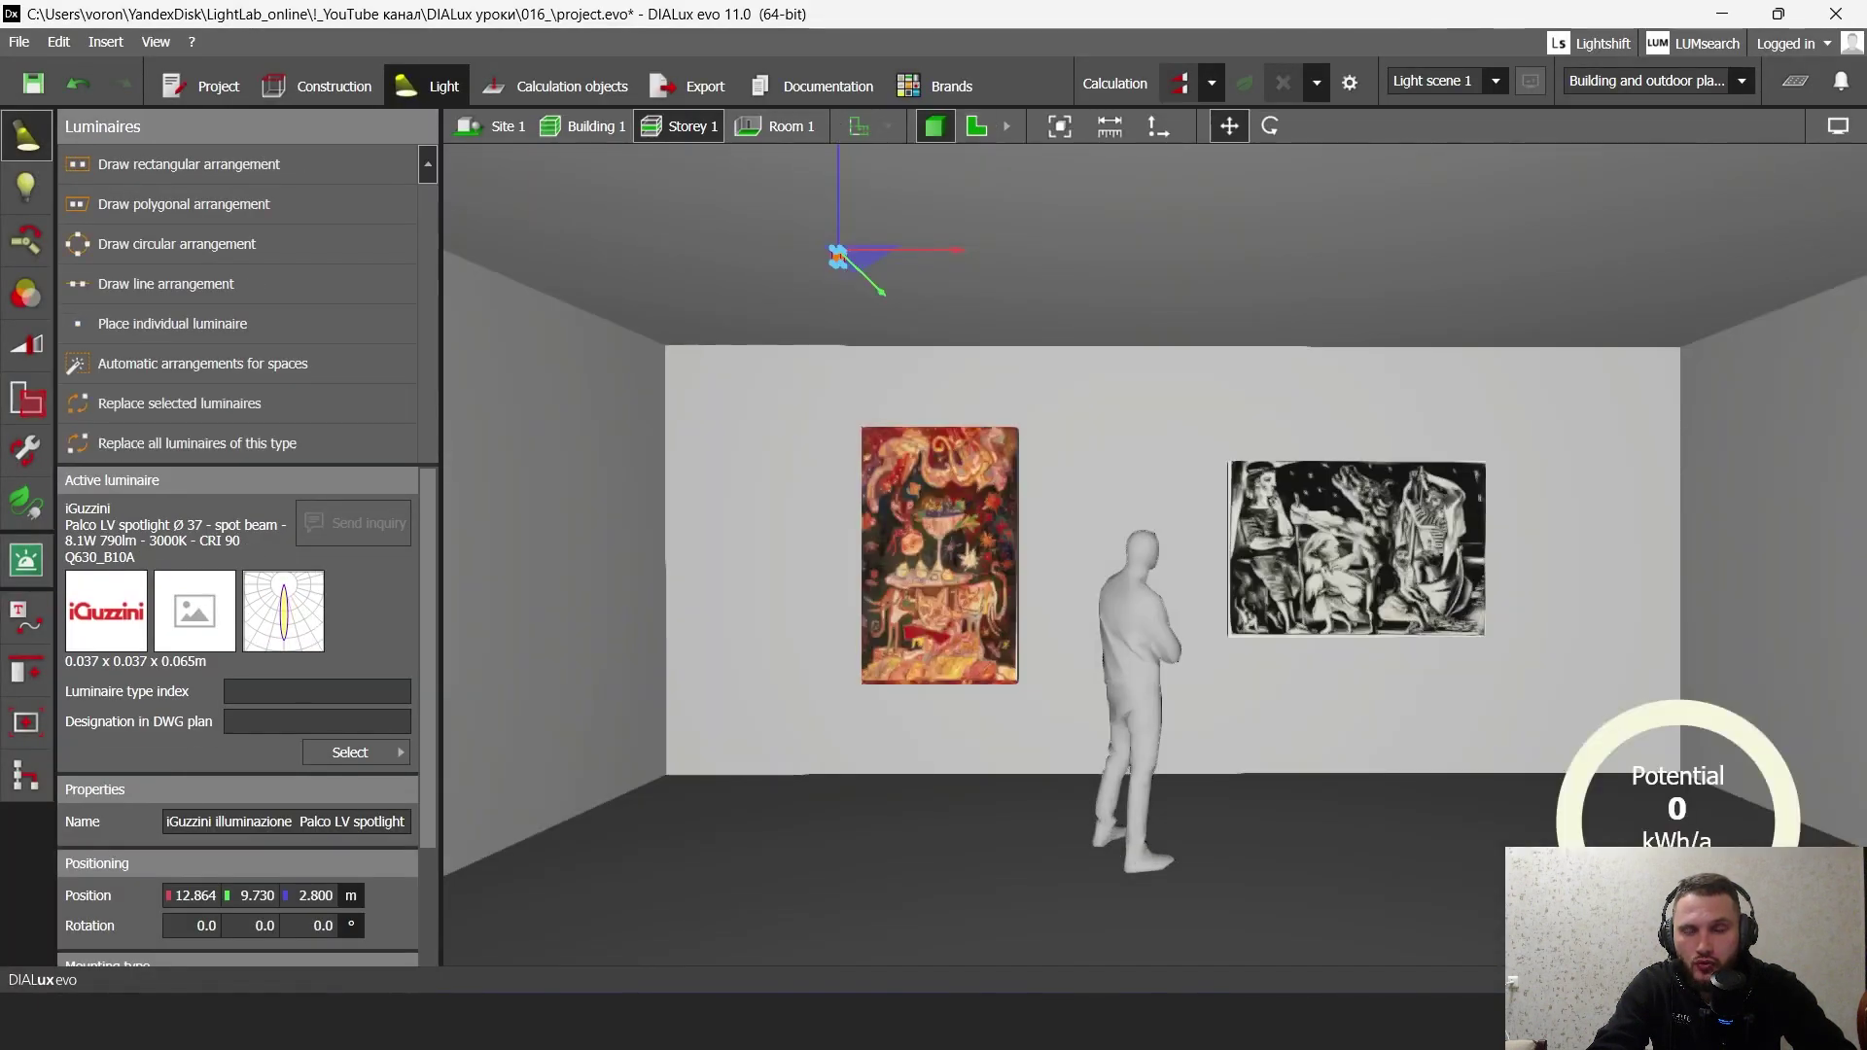
- Show the guide lines in the floor plan and move the spotlight towards the painting wall onto the guide line, at Y 10.412 m
left_click(976, 126)
left_click(1838, 125)
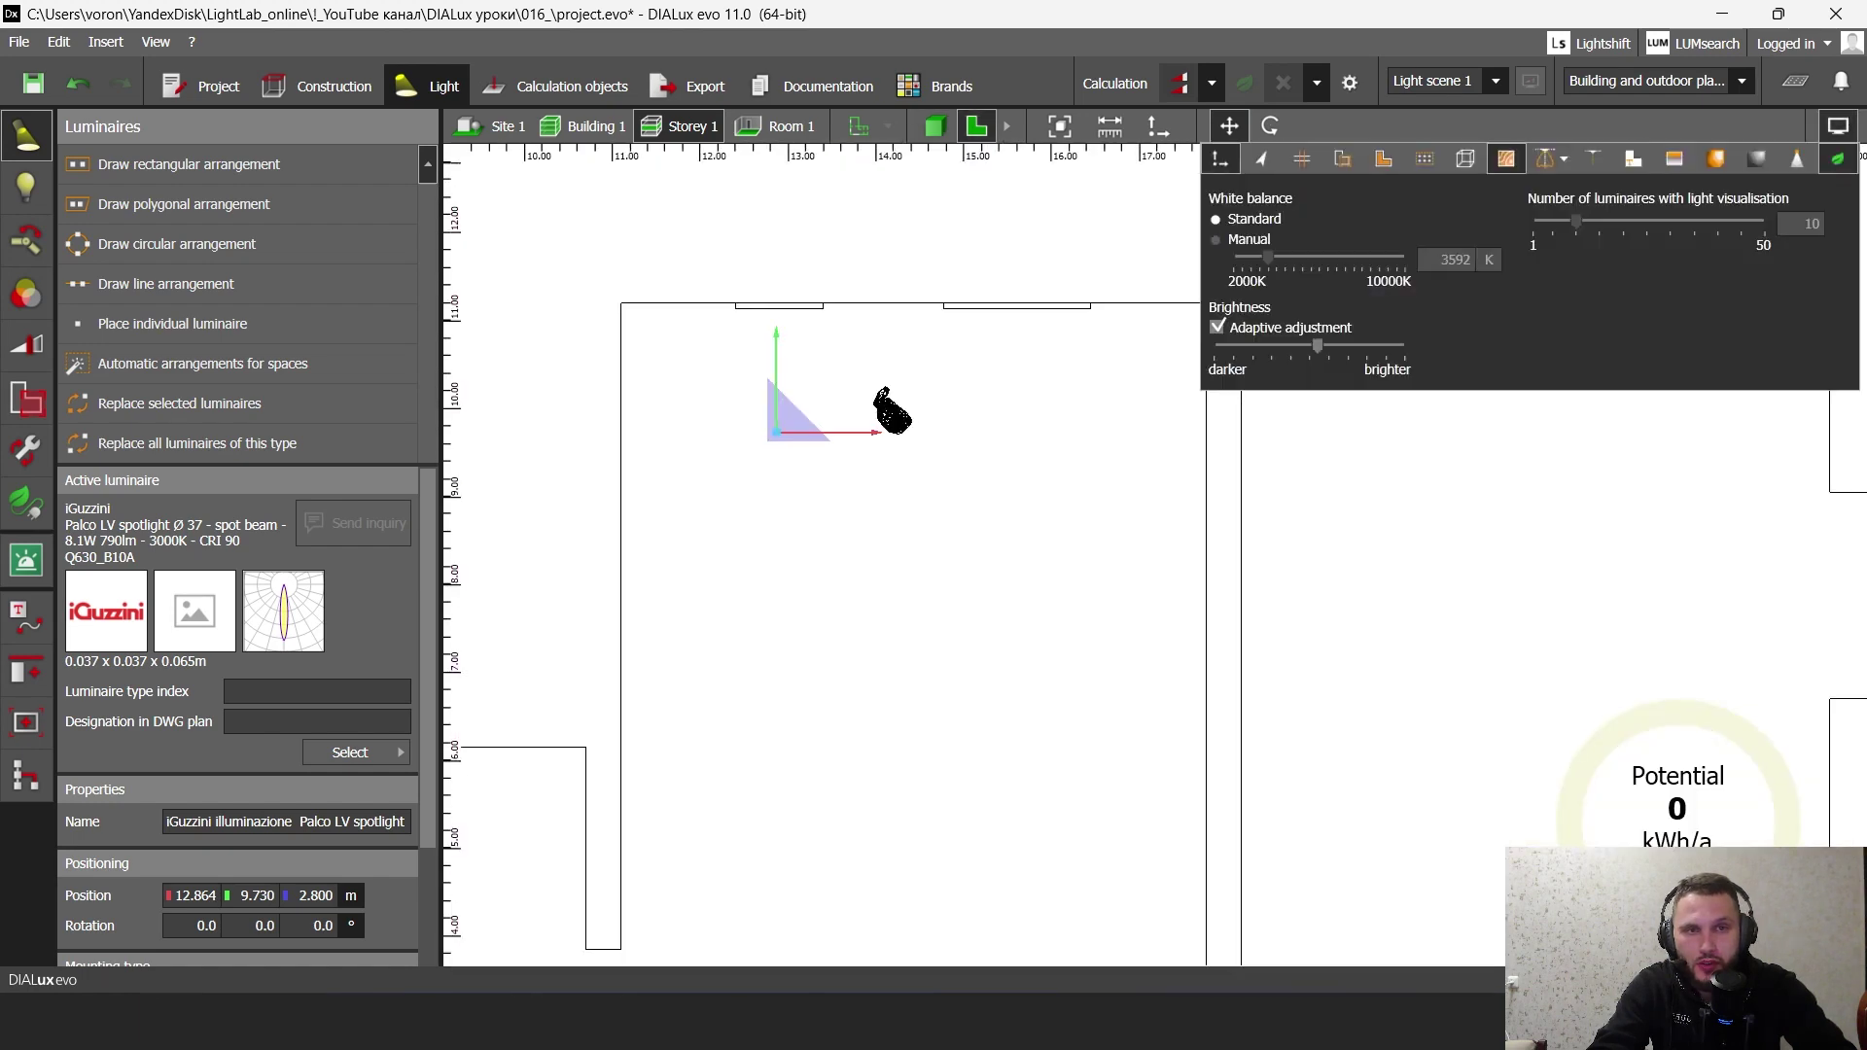
left_click(1303, 159)
scroll(783, 373, "up", 1)
scroll(784, 369, "up", 1)
left_click_drag(773, 444, 772, 356)
scroll(772, 356, "up", 5)
left_click_drag(775, 455, 775, 443)
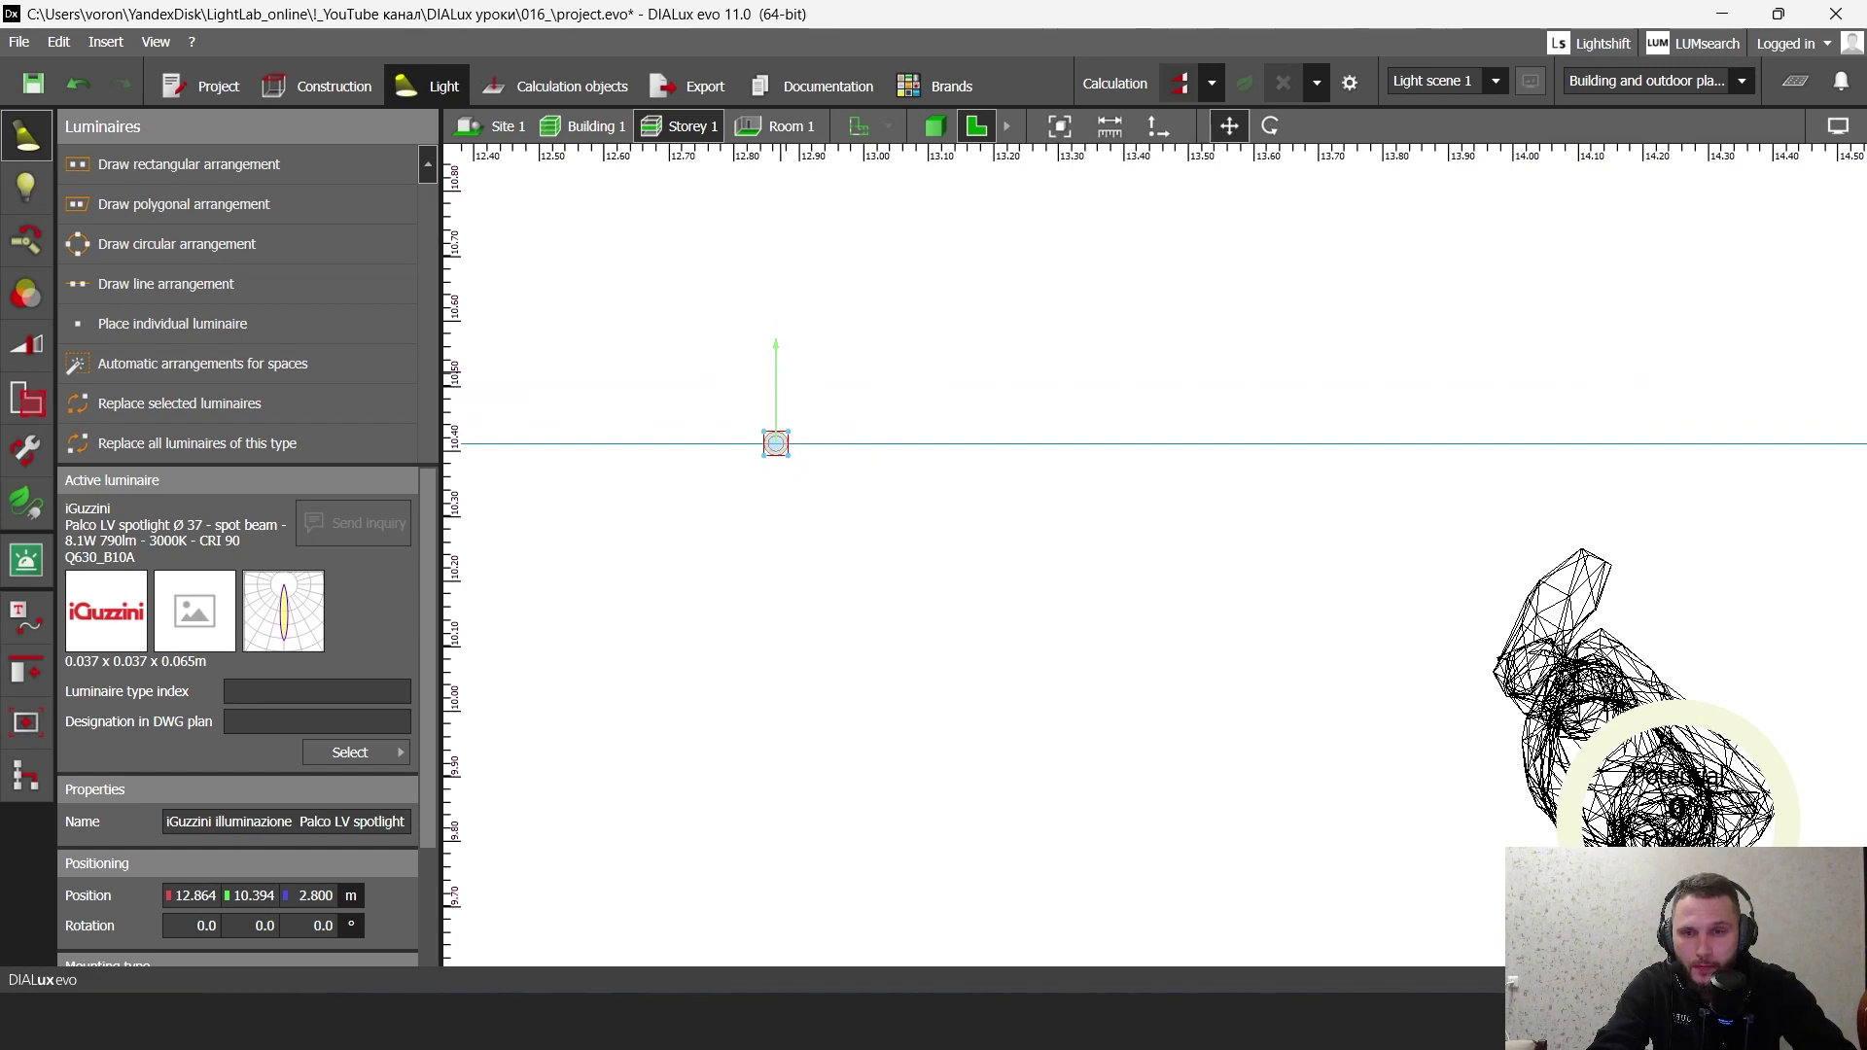
scroll(774, 444, "down", 2)
- Turn on the light visualisation of the luminaires in the 3D view
left_click(936, 126)
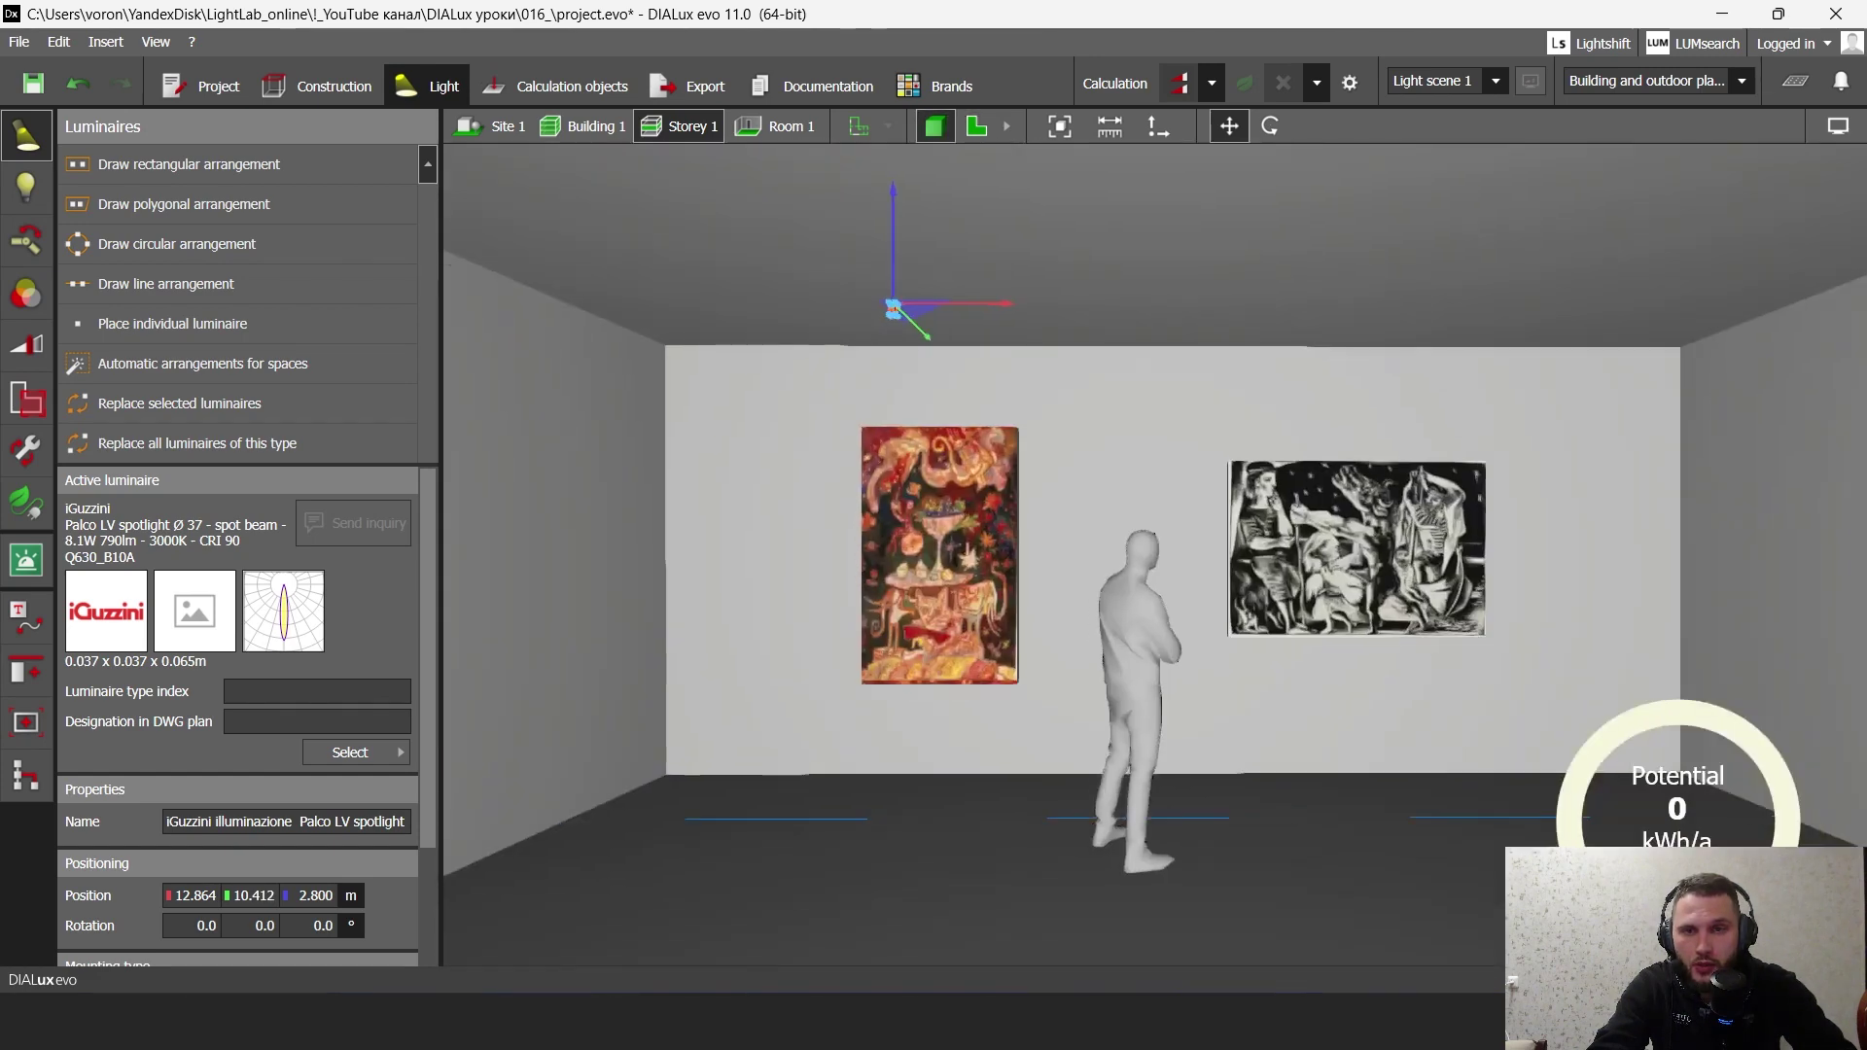
left_click(1838, 126)
left_click(1799, 159)
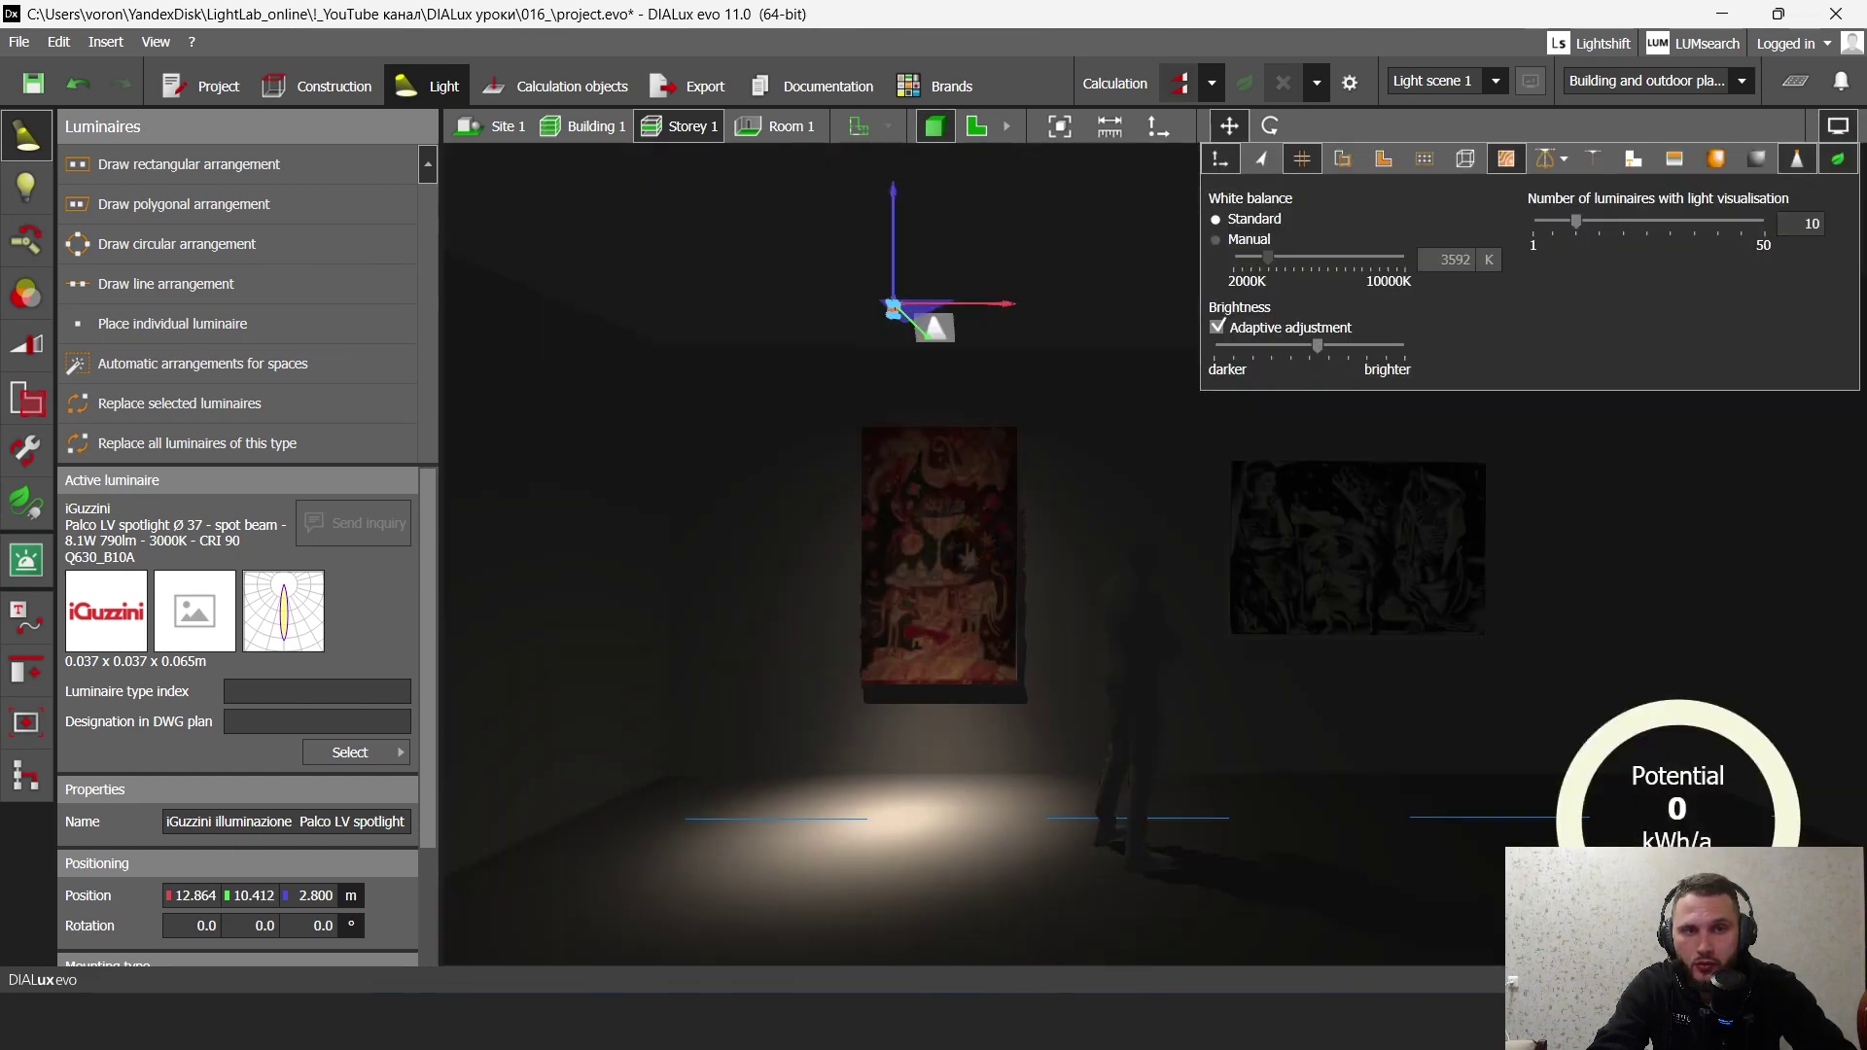
left_click(1838, 126)
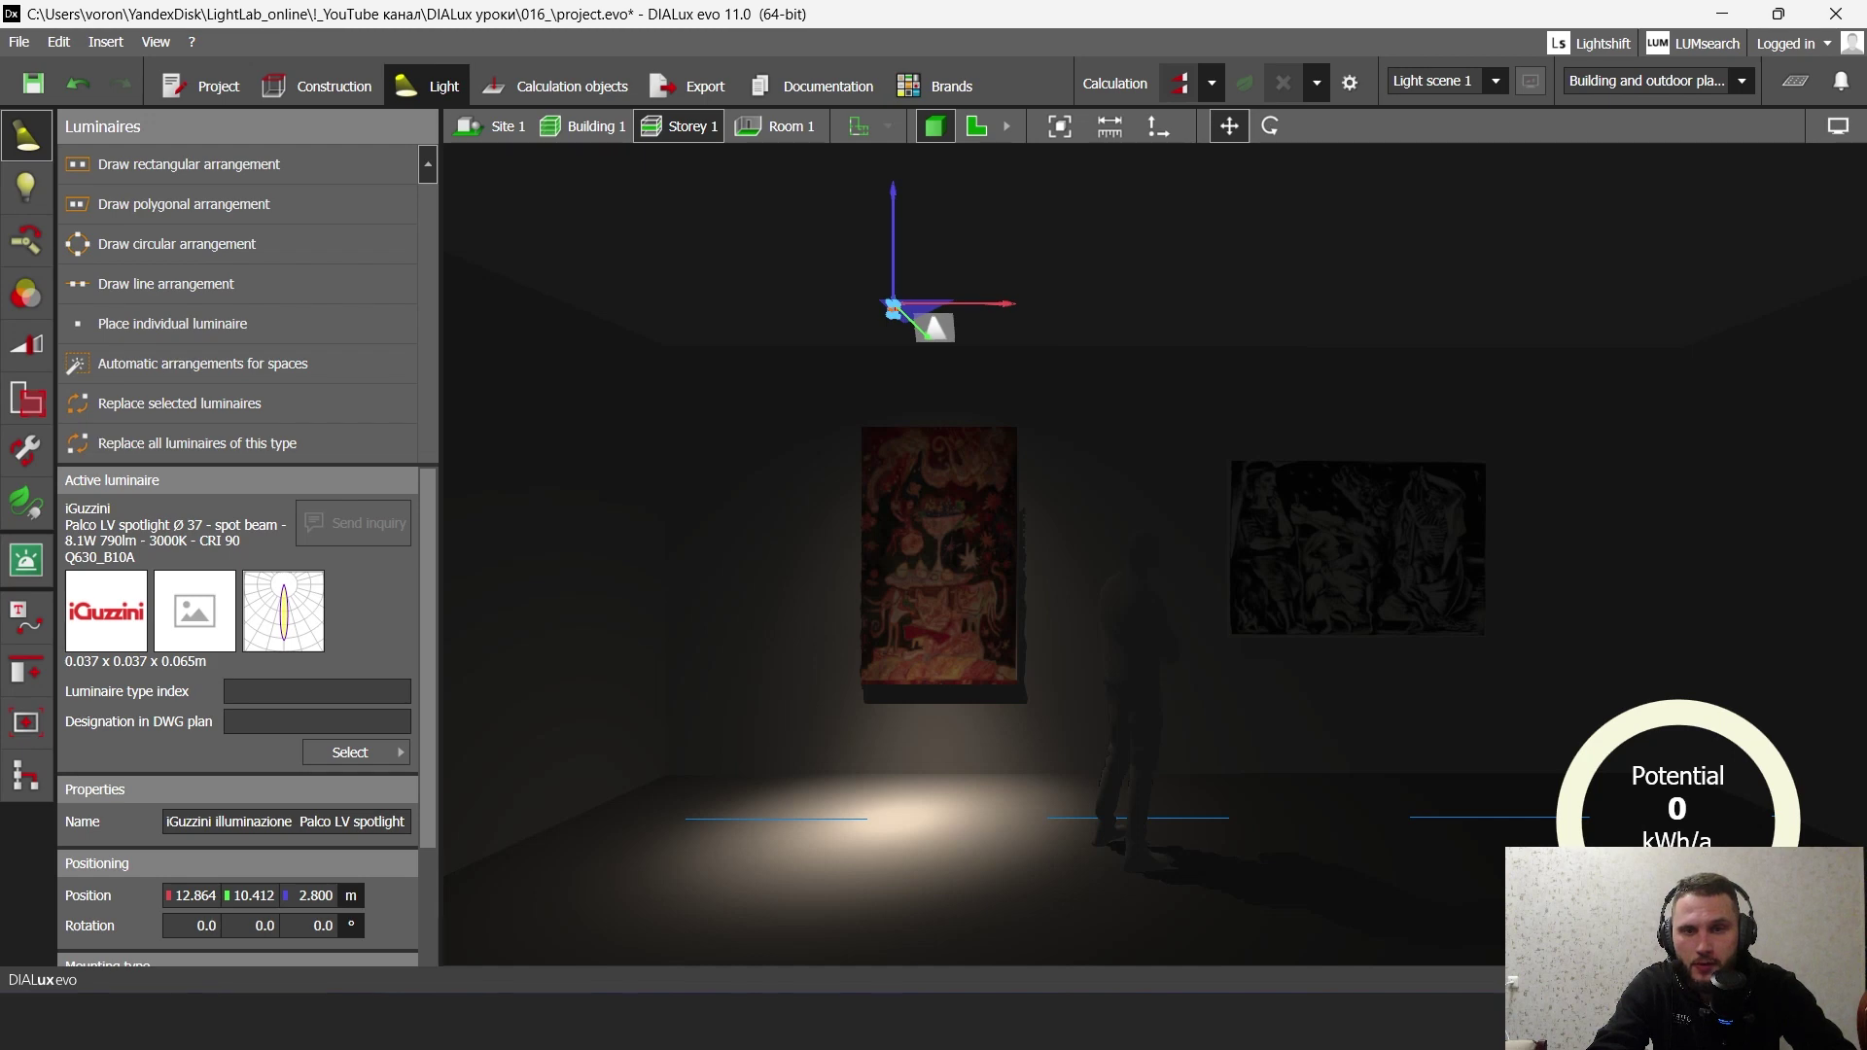
- Rotate the spotlight about its X axis to 29° so that its beam aims at the colourful painting
scroll(890, 312, "up", 2)
right_click_drag(1021, 486, 827, 466)
left_click(1270, 127)
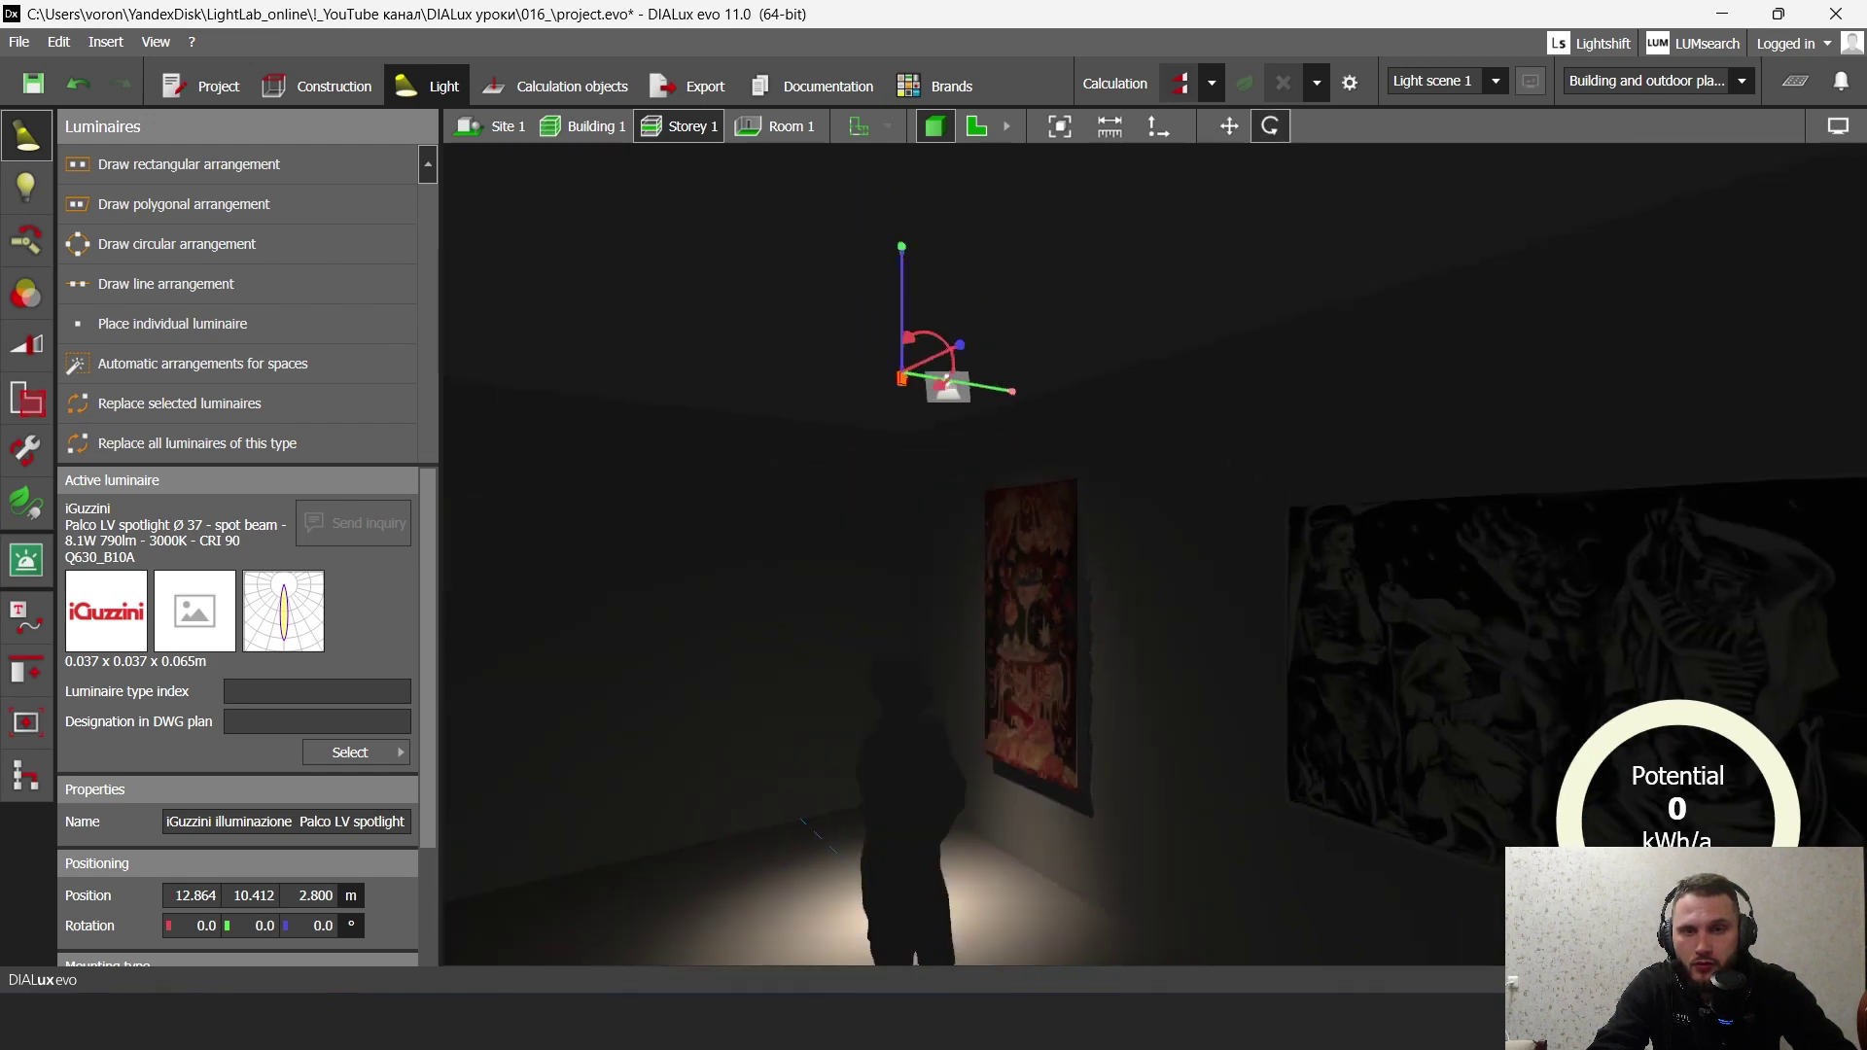
left_click_drag(1012, 391, 1004, 338)
mouse_move(1006, 389)
right_mouse_down()
mouse_move(1089, 384)
mouse_move(1255, 457)
right_mouse_up()
scroll(1264, 476, "down", 2)
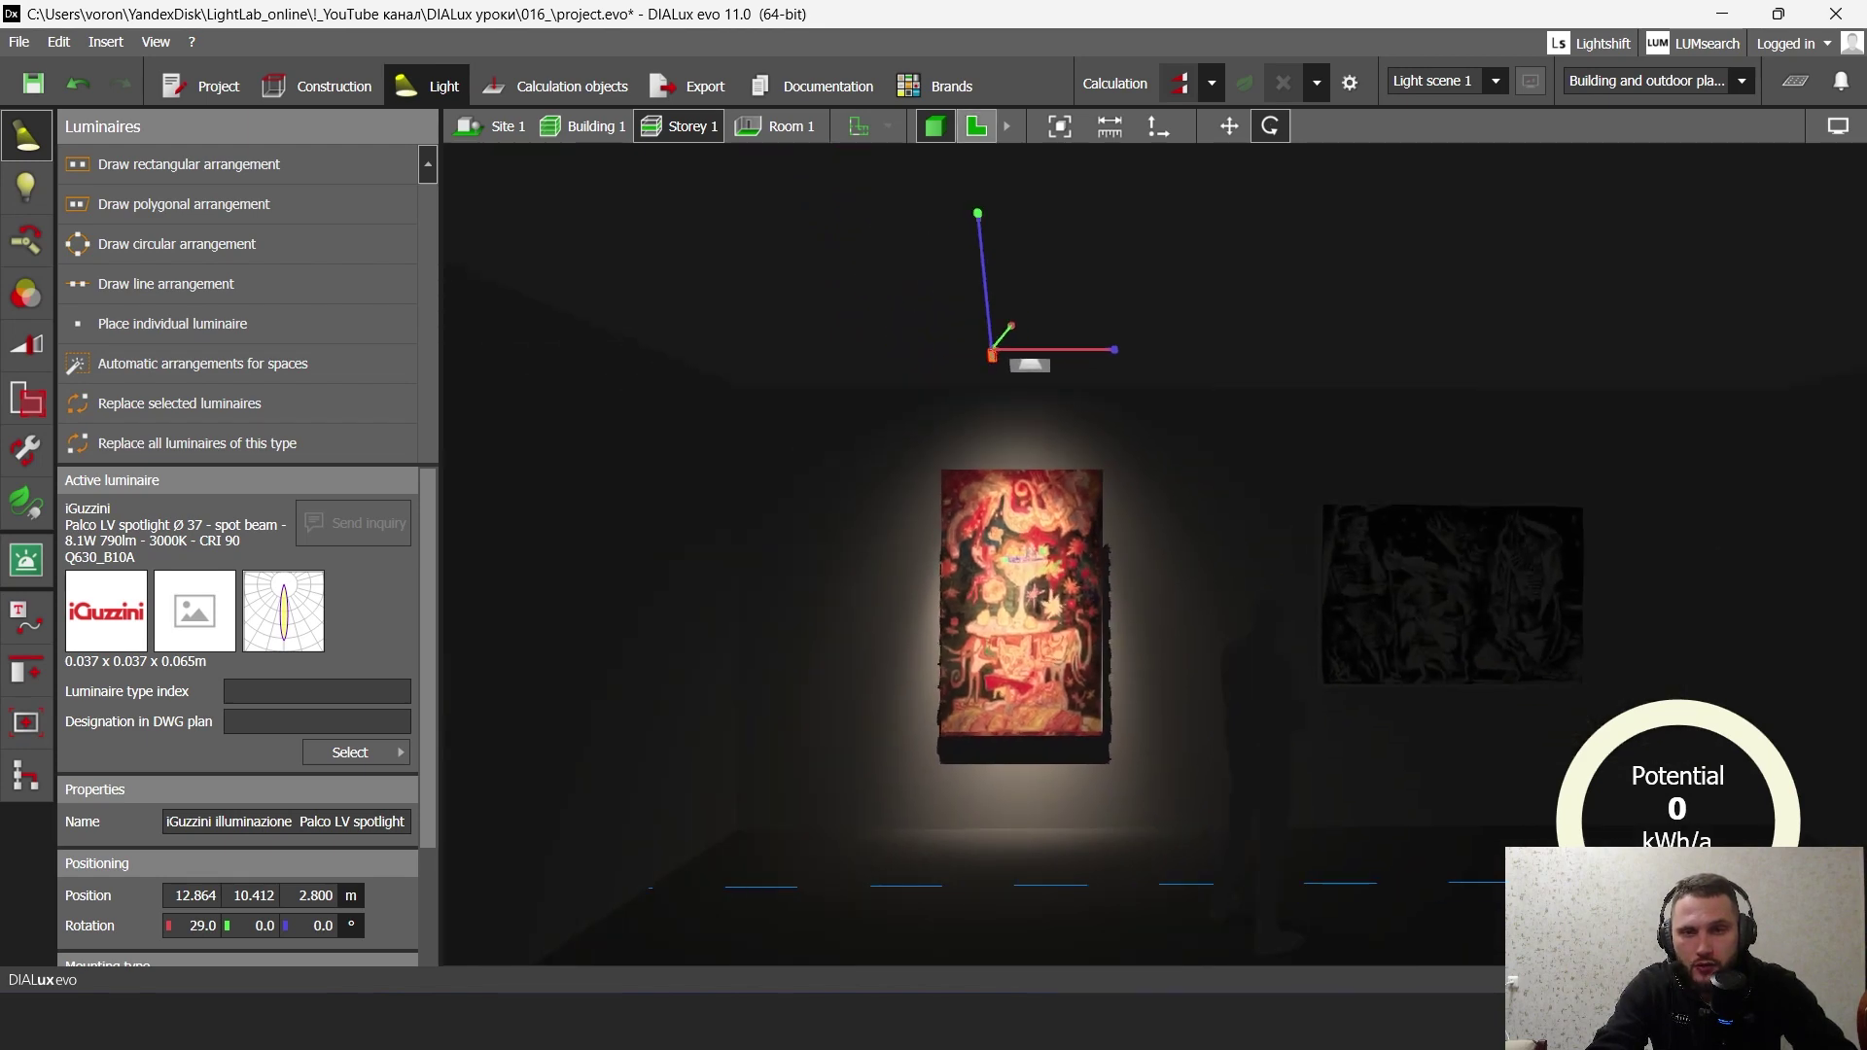
- Shift the spotlight in the floor plan to X 12.893 m to line it up with the colourful painting
left_click(976, 126)
left_click(1229, 126)
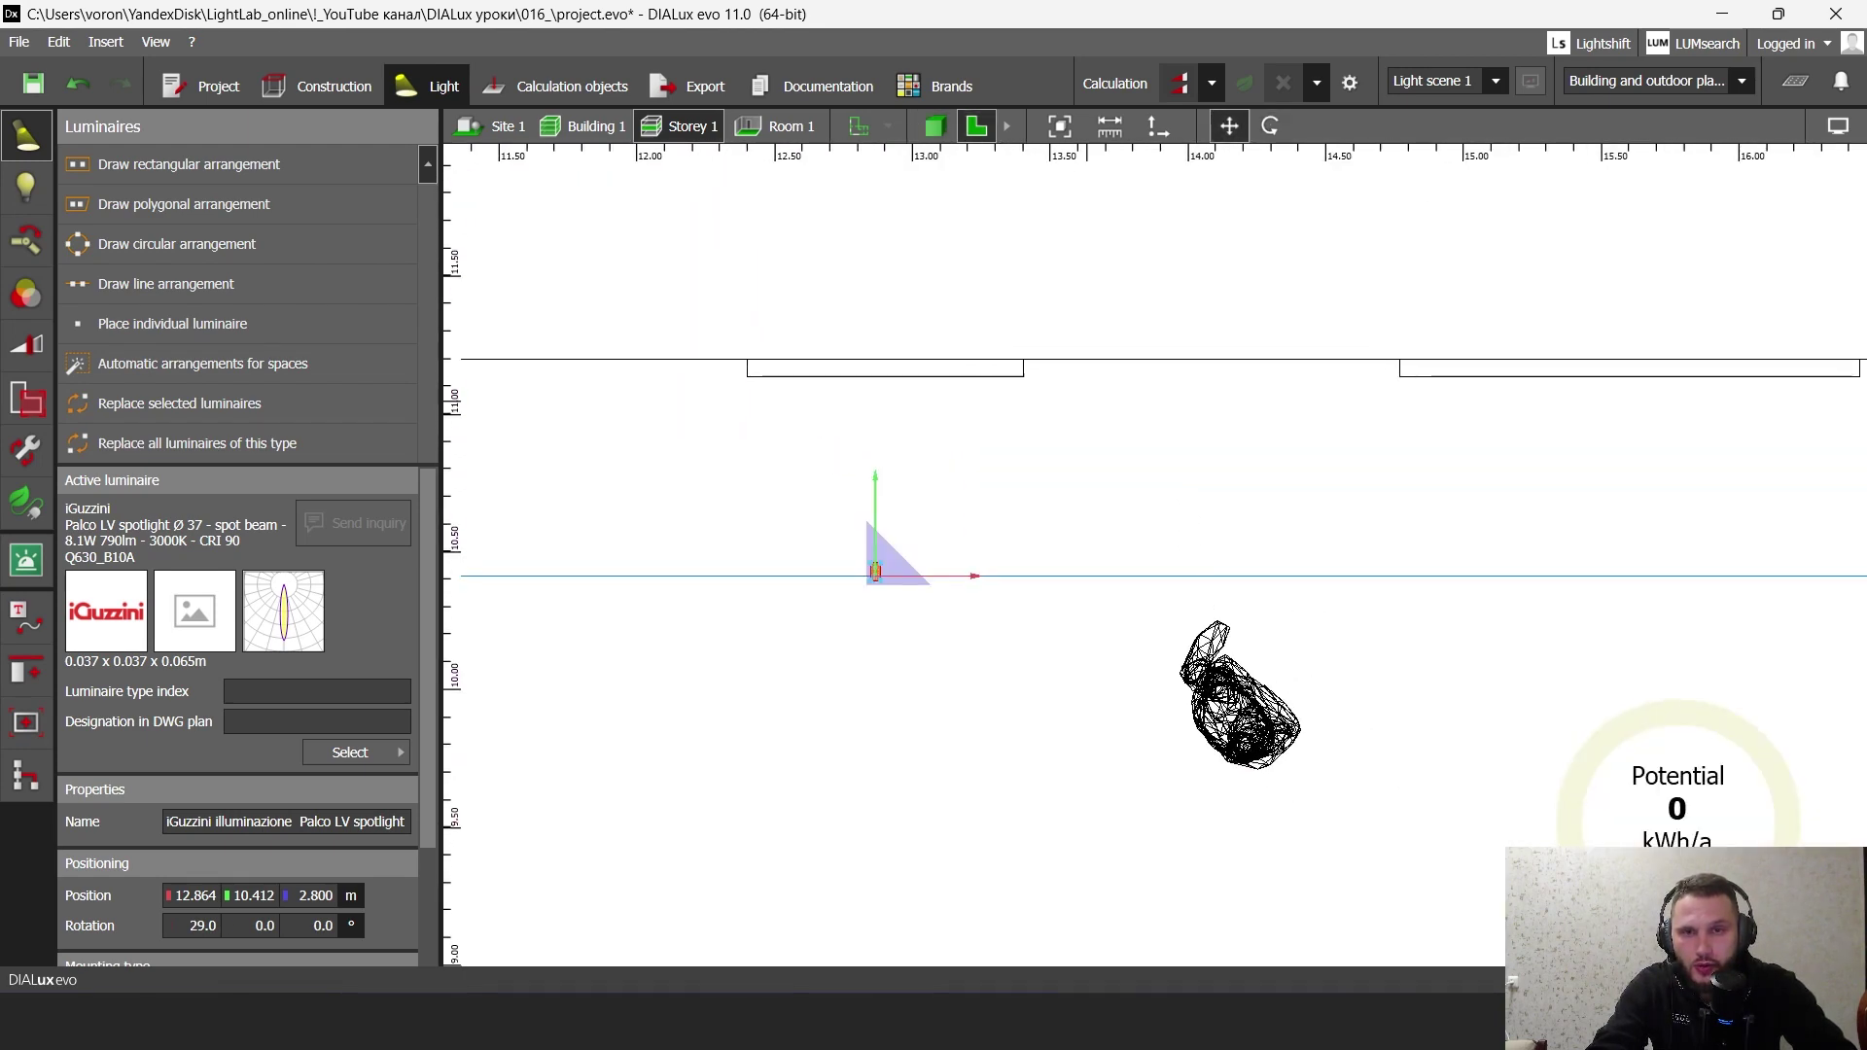
left_click(934, 126)
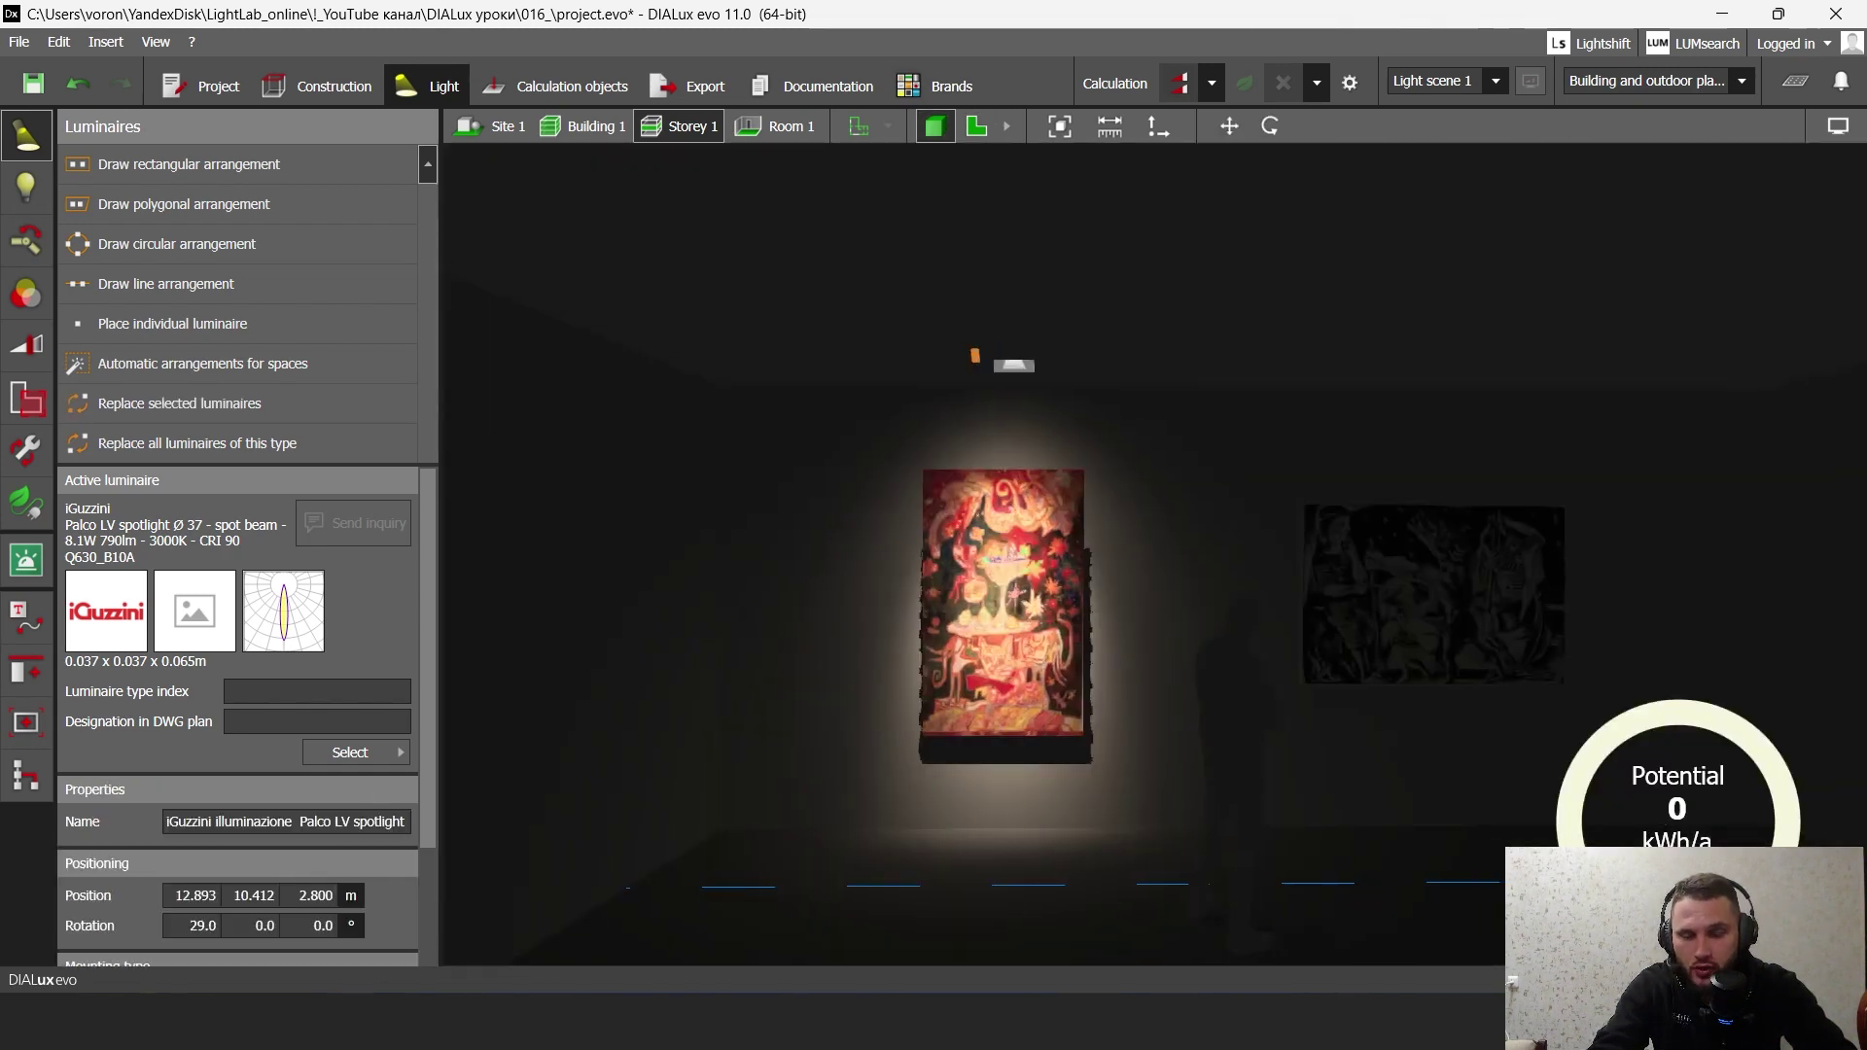
- Copy the spotlight along the X axis so that the copy lights the black-and-white painting
left_click(1229, 125)
left_click_drag(1074, 351, 1586, 352)
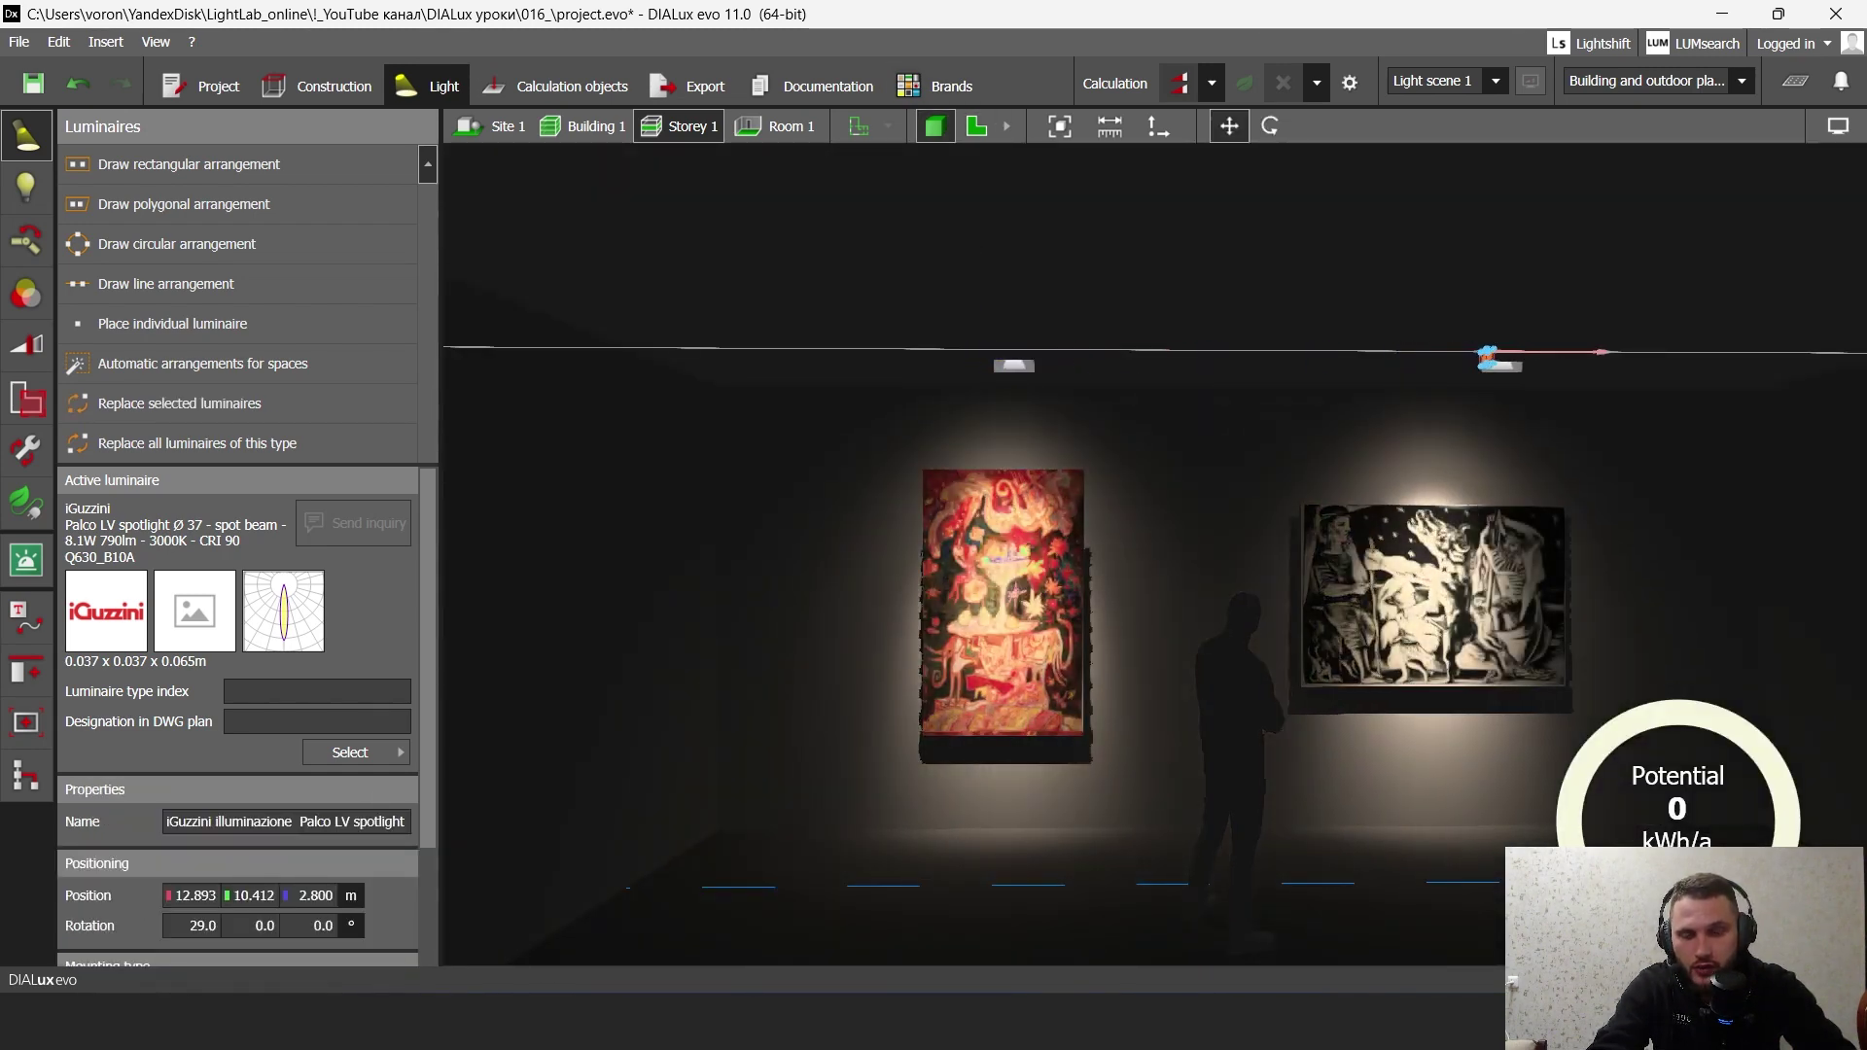
middle_click_drag(1587, 352, 1459, 345)
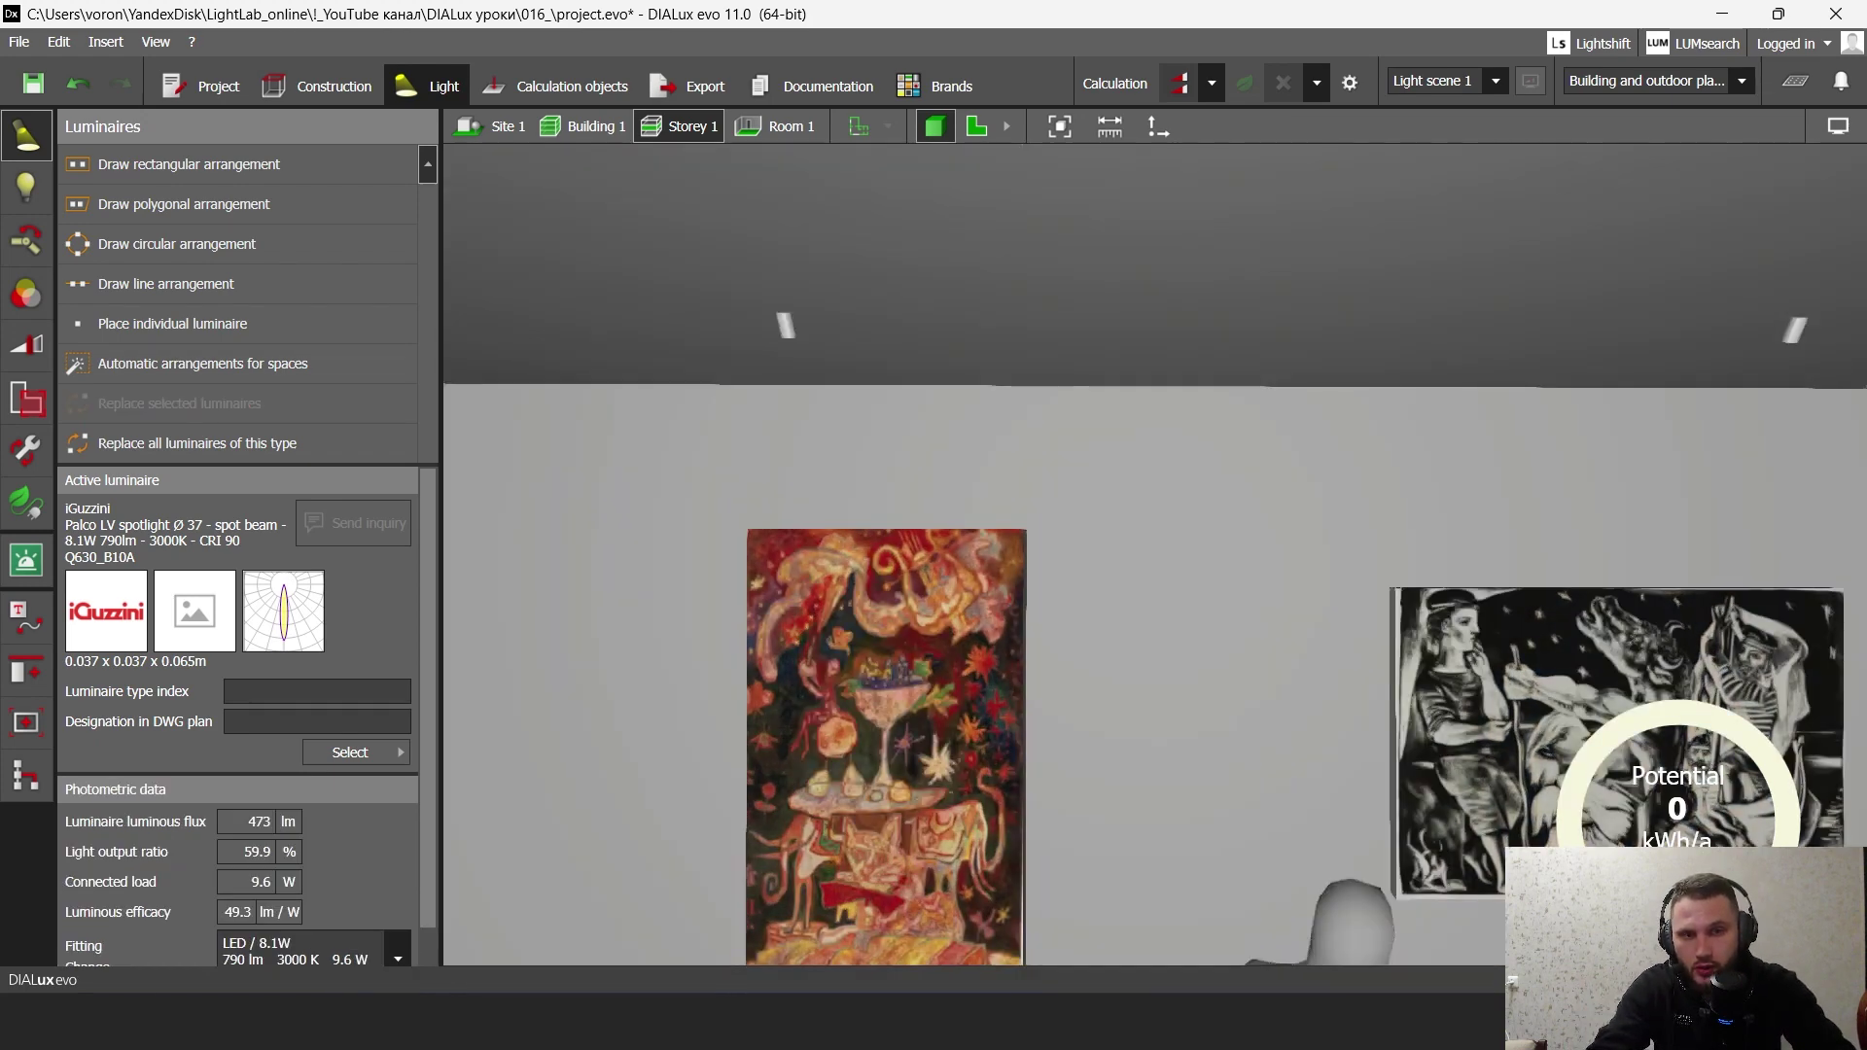
- Hide the energy potential display and the guide lines in the 3D view of the gallery wall
scroll(830, 343, "down", 4)
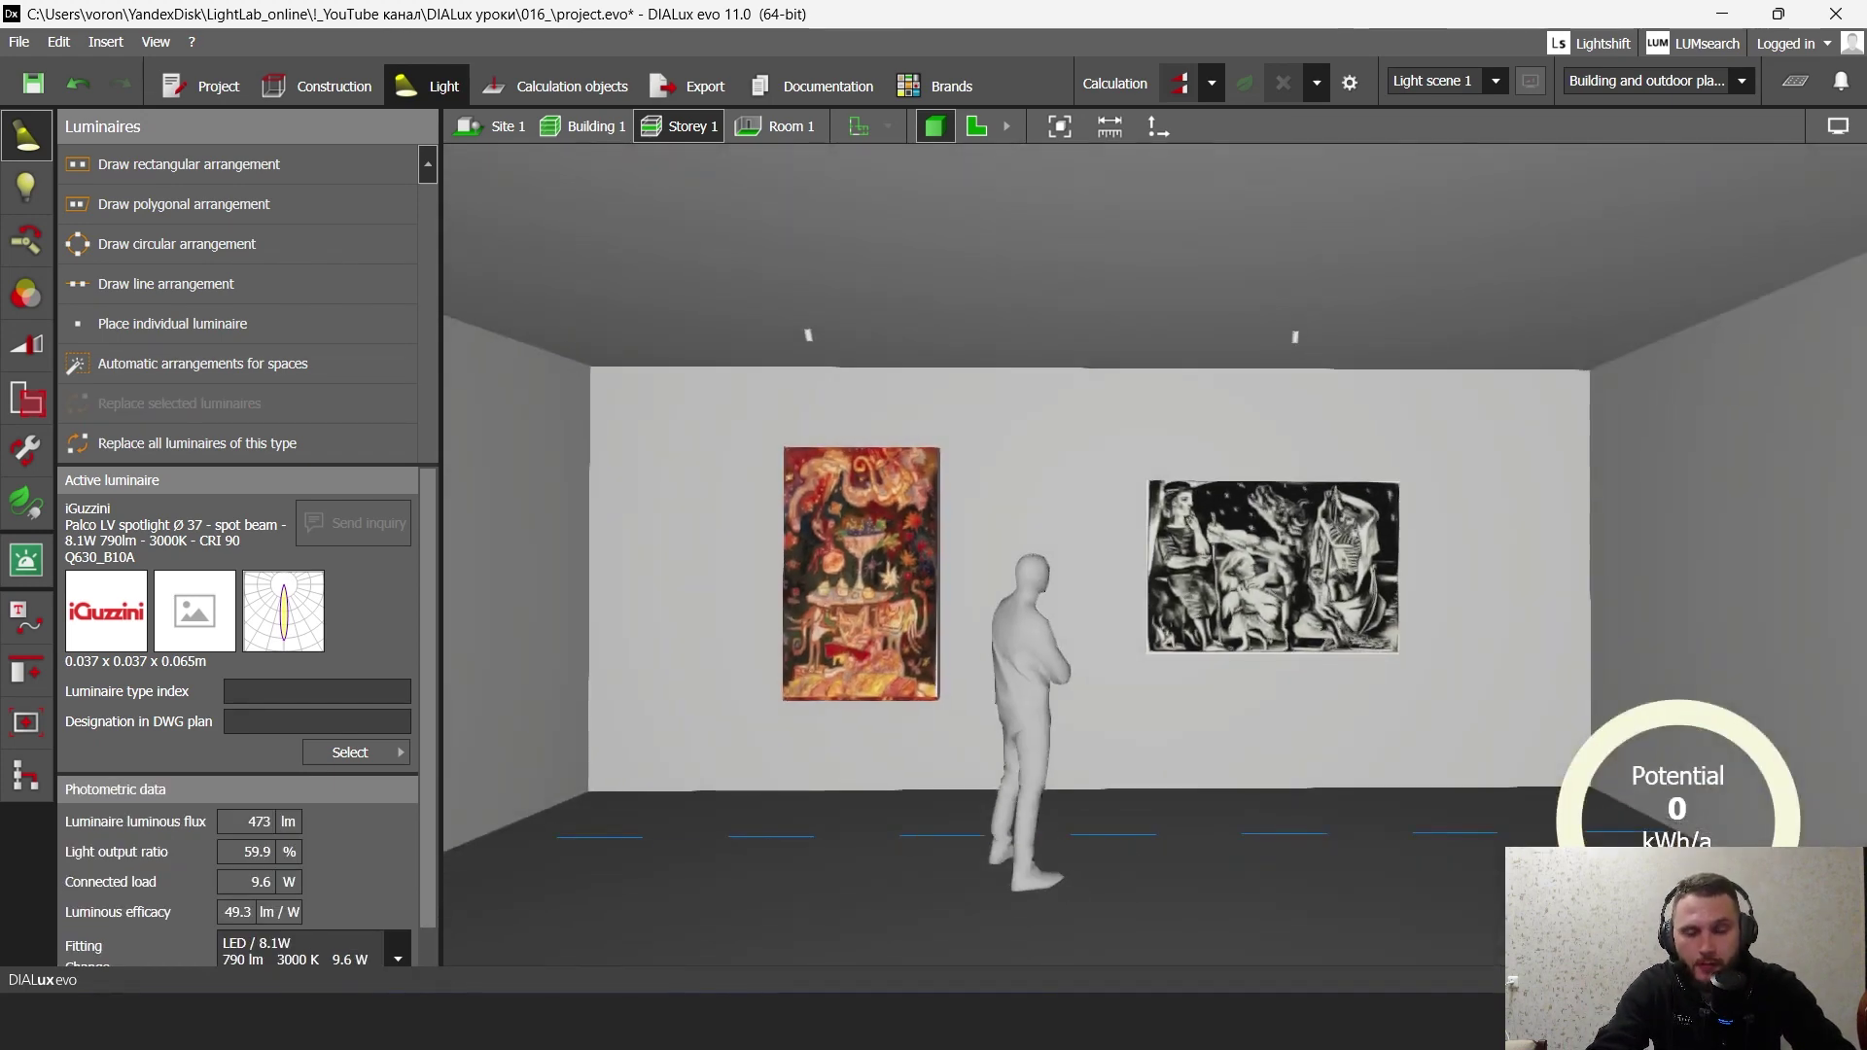
left_click(1838, 126)
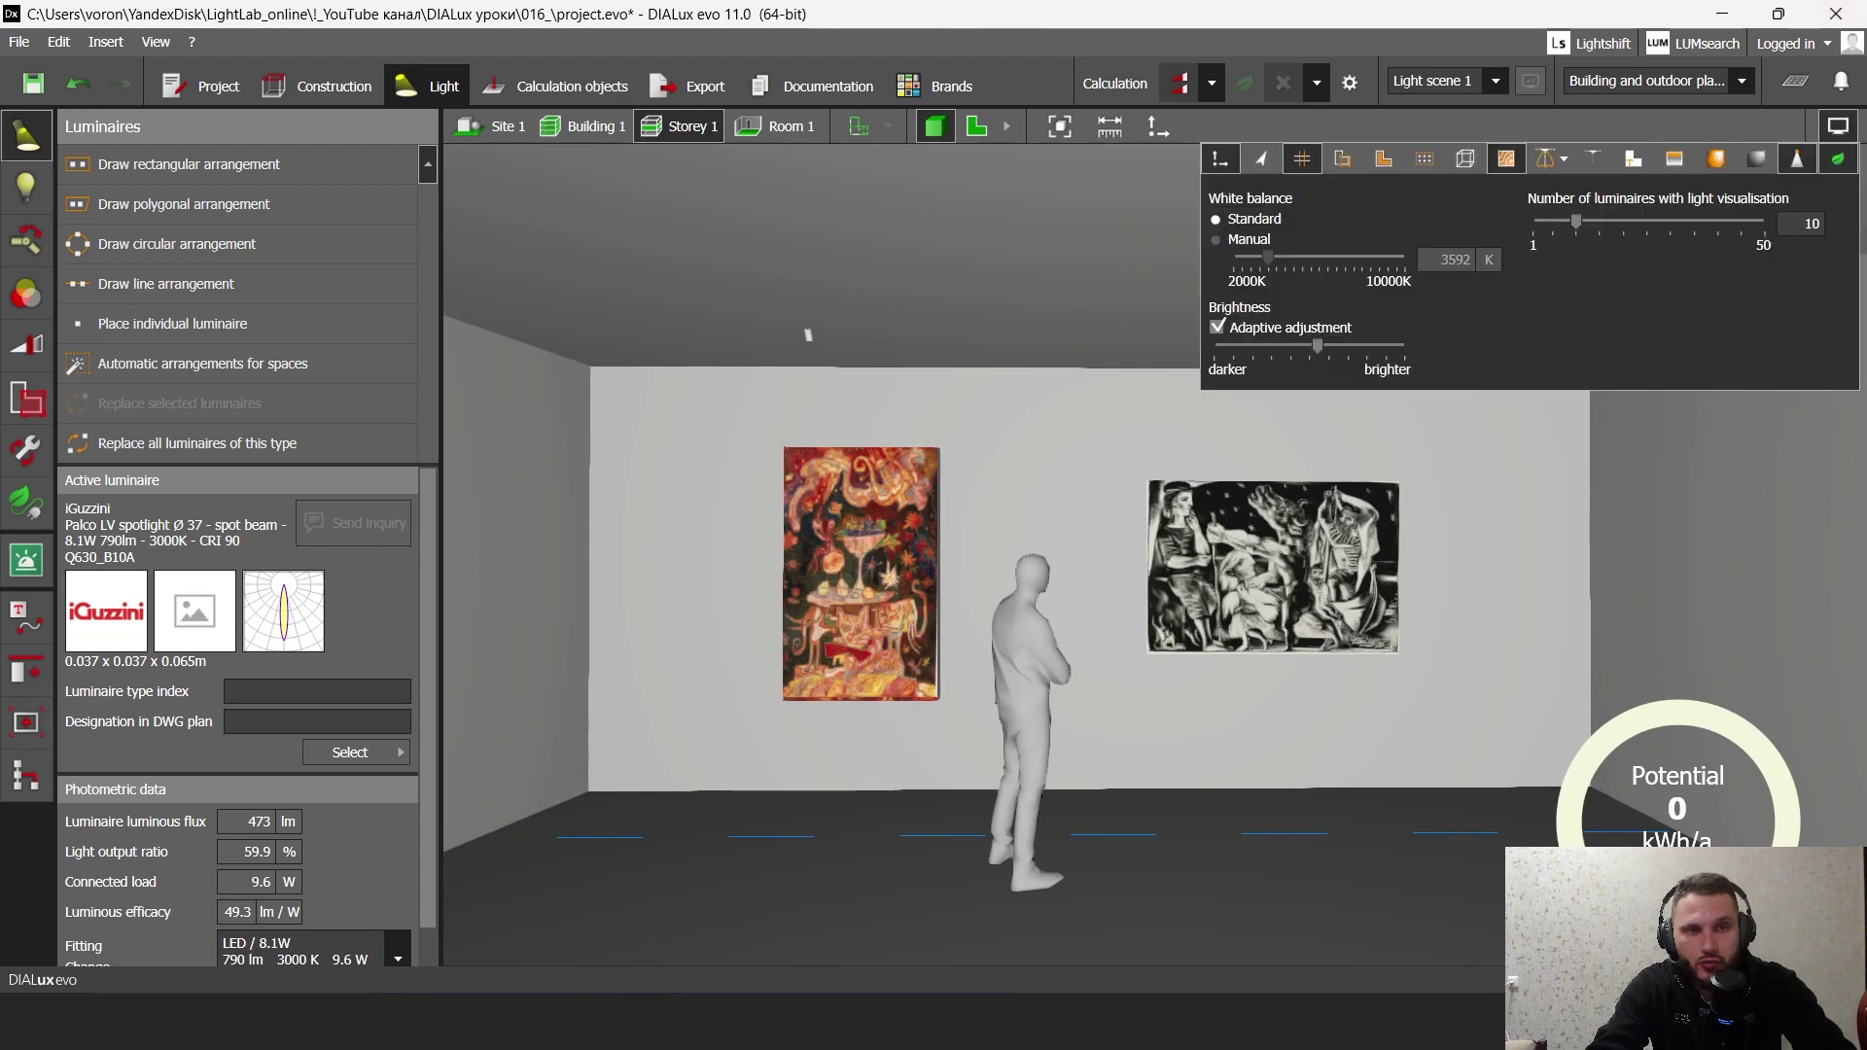
left_click(1837, 126)
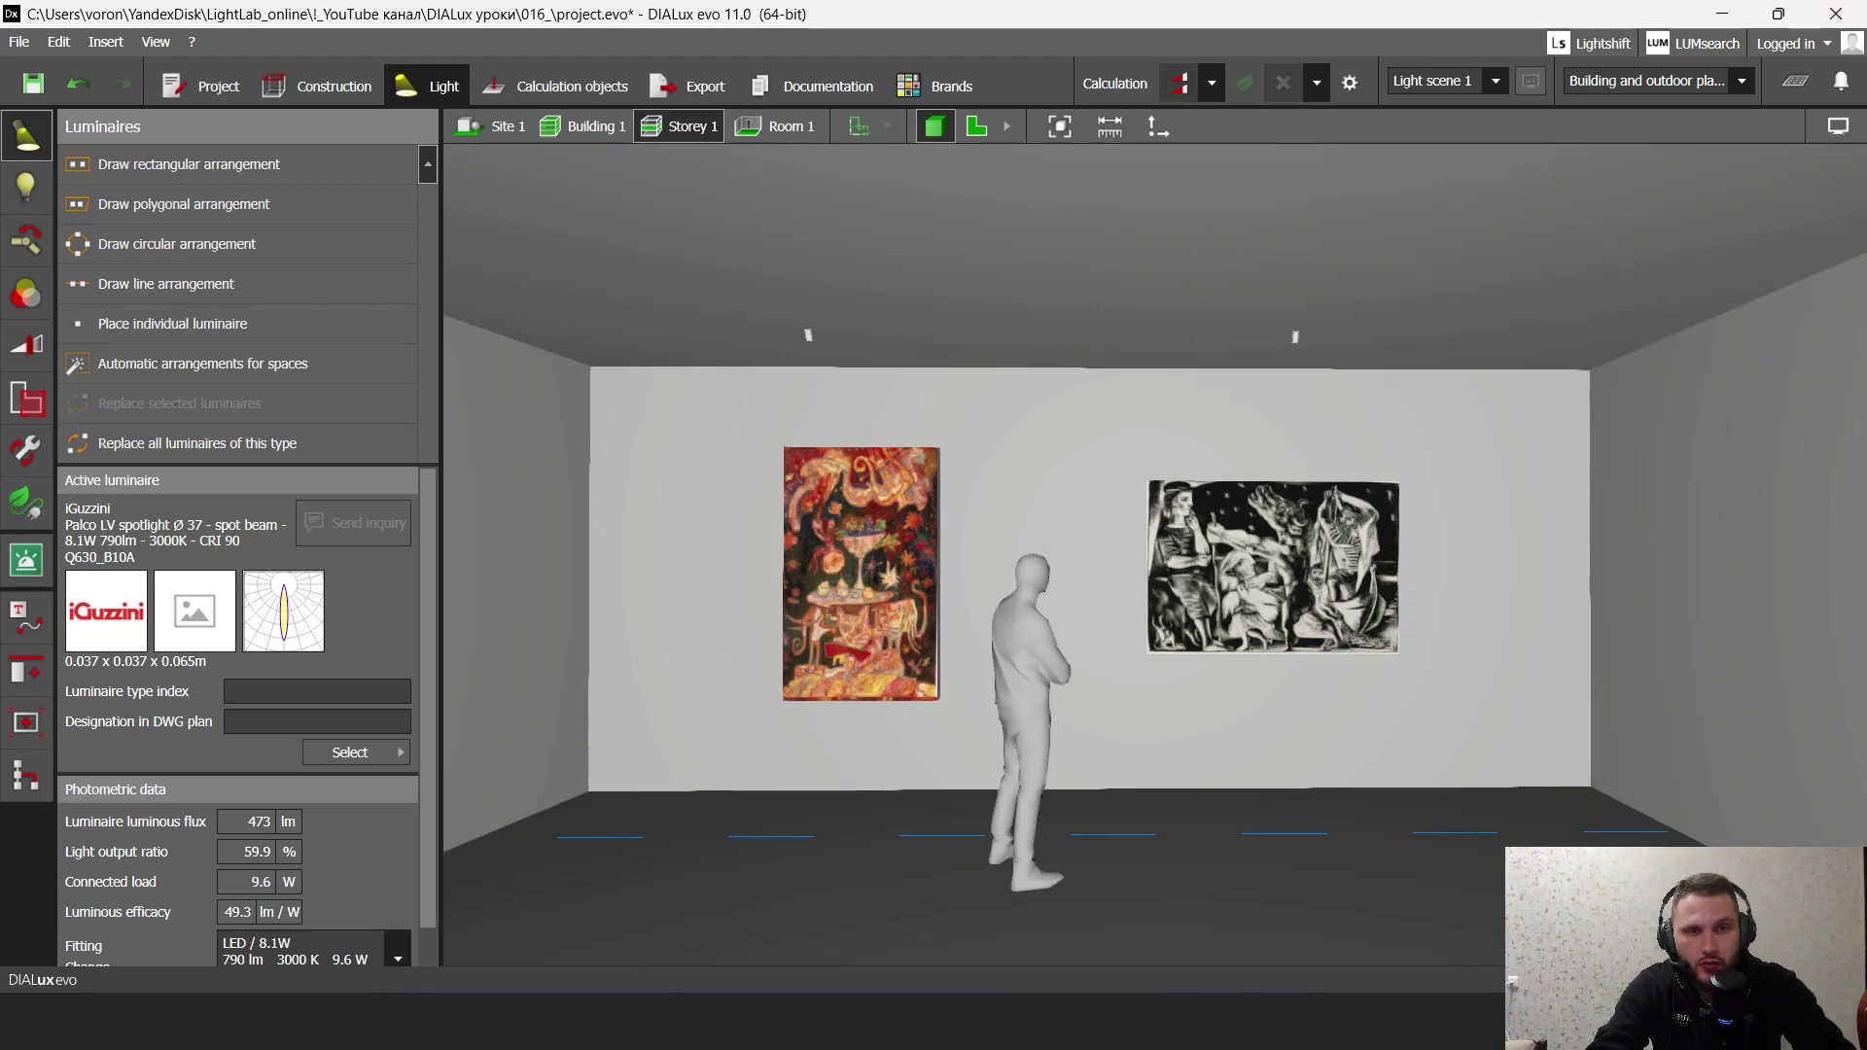
left_click(1838, 126)
left_click(1302, 159)
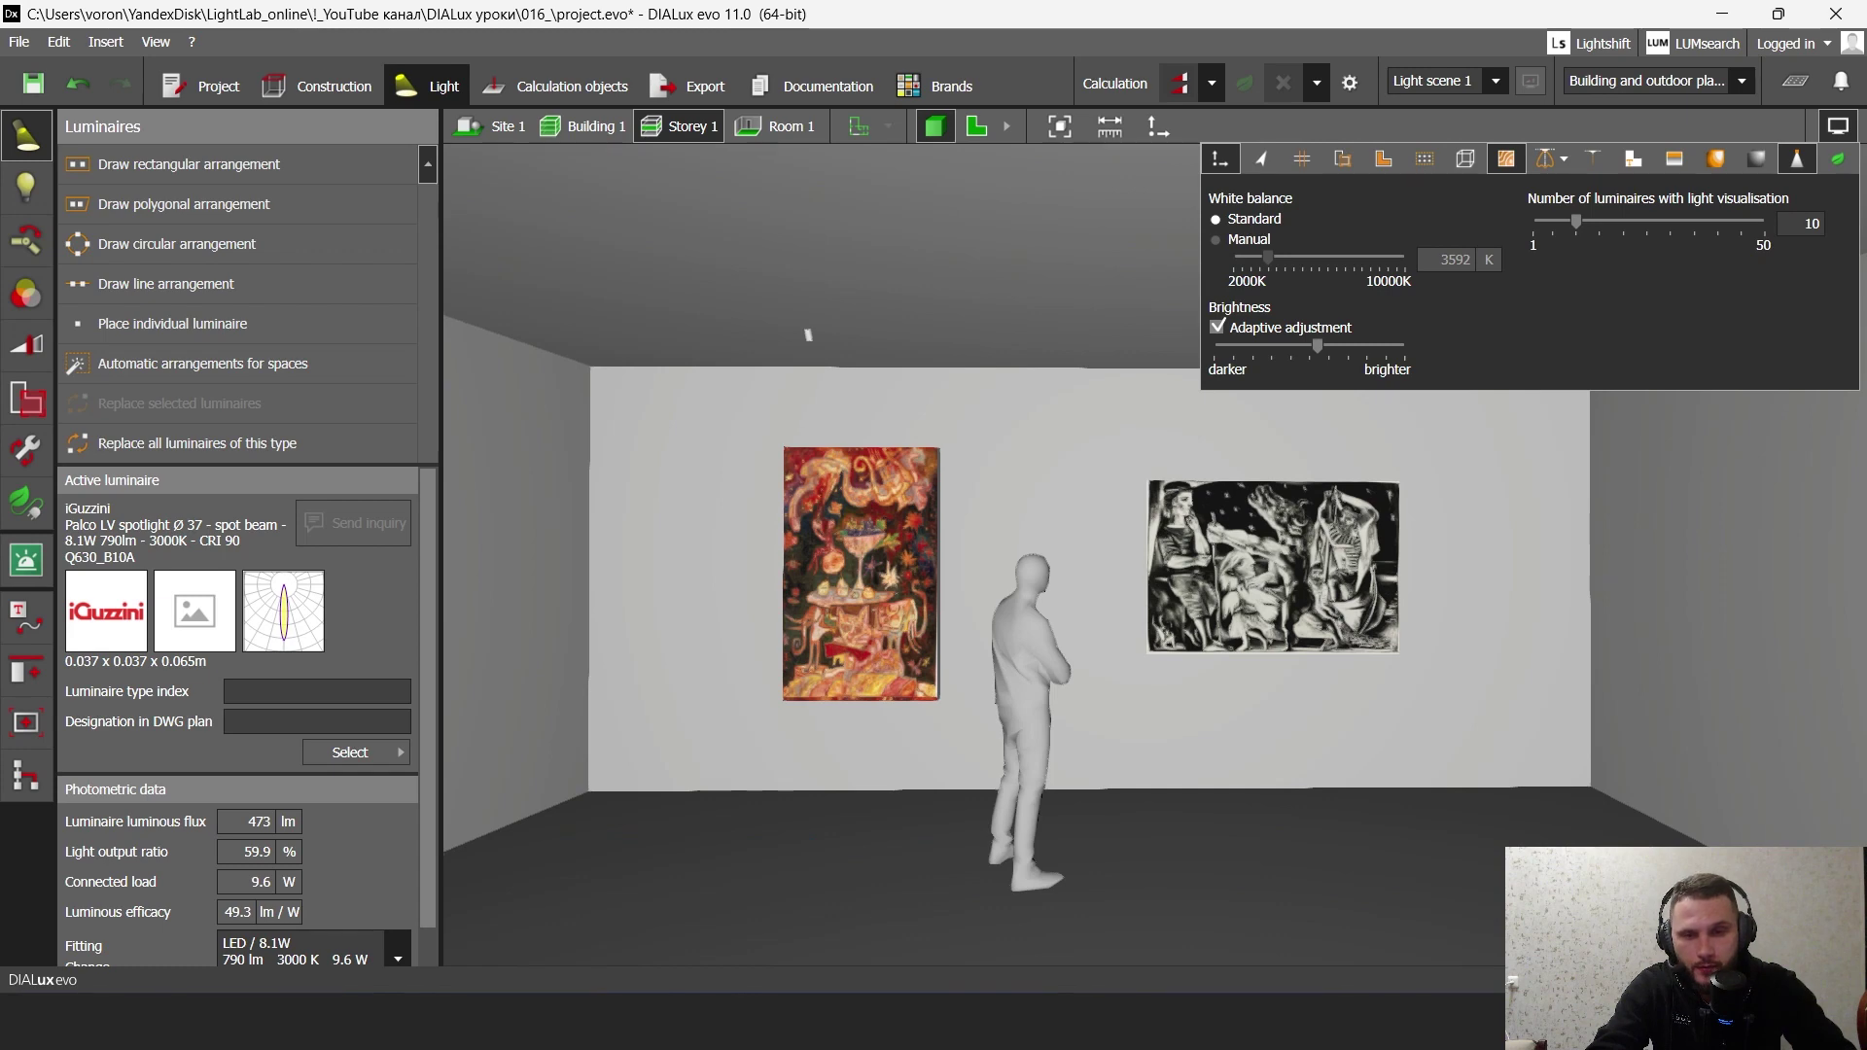
left_click(1838, 127)
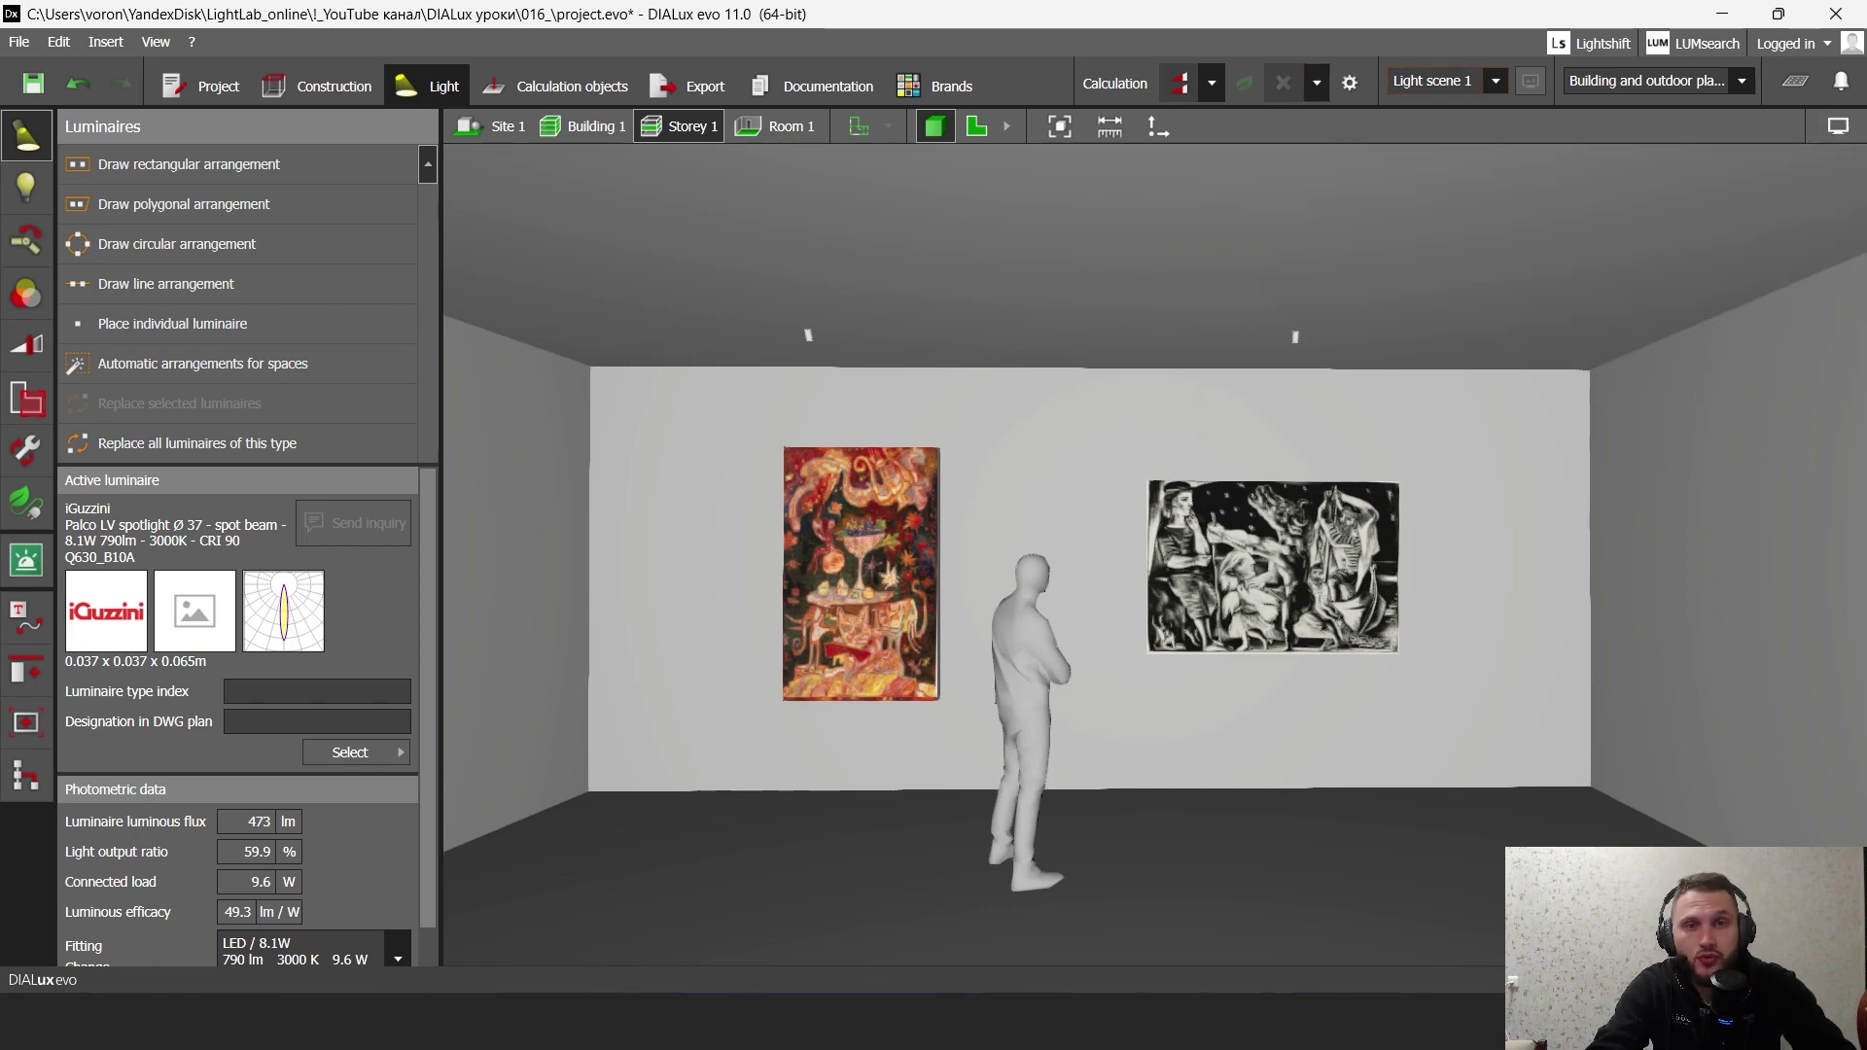
- Calculate the project's lighting and set the view's white balance to Manual at 3592 K
left_click(1178, 84)
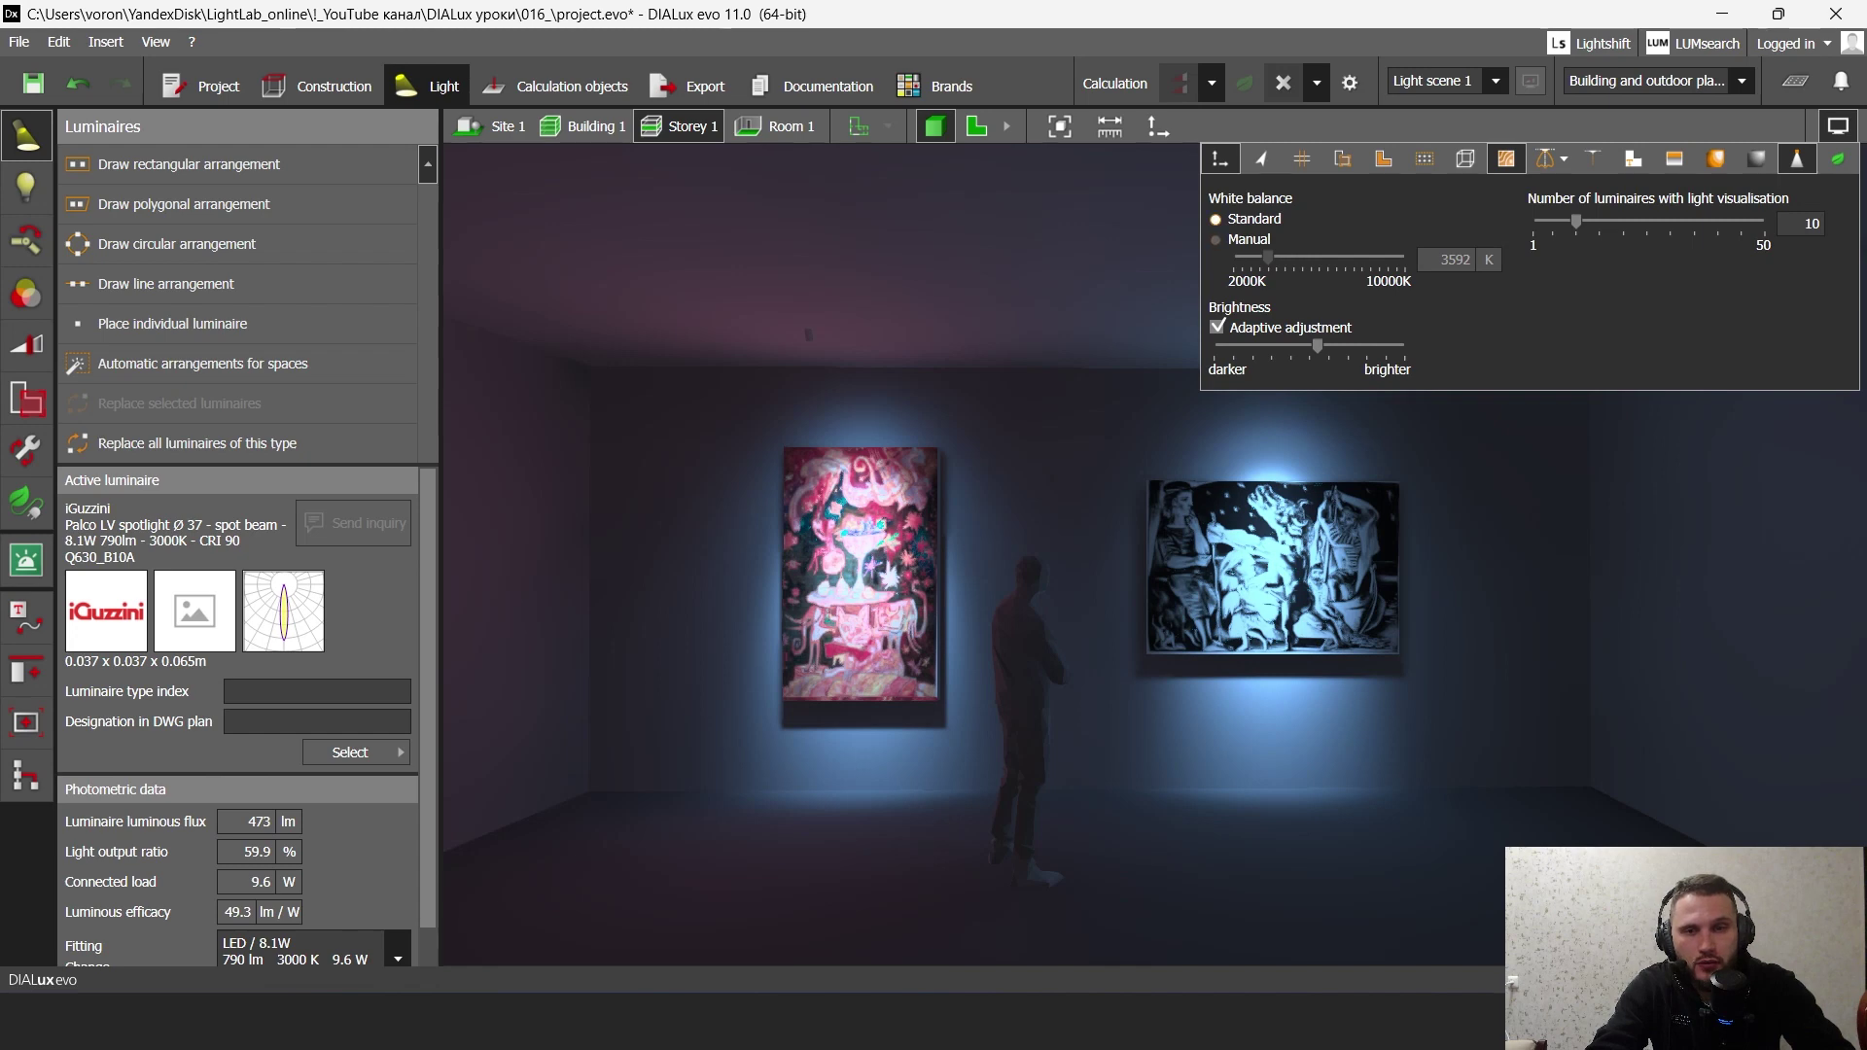
left_click(1216, 240)
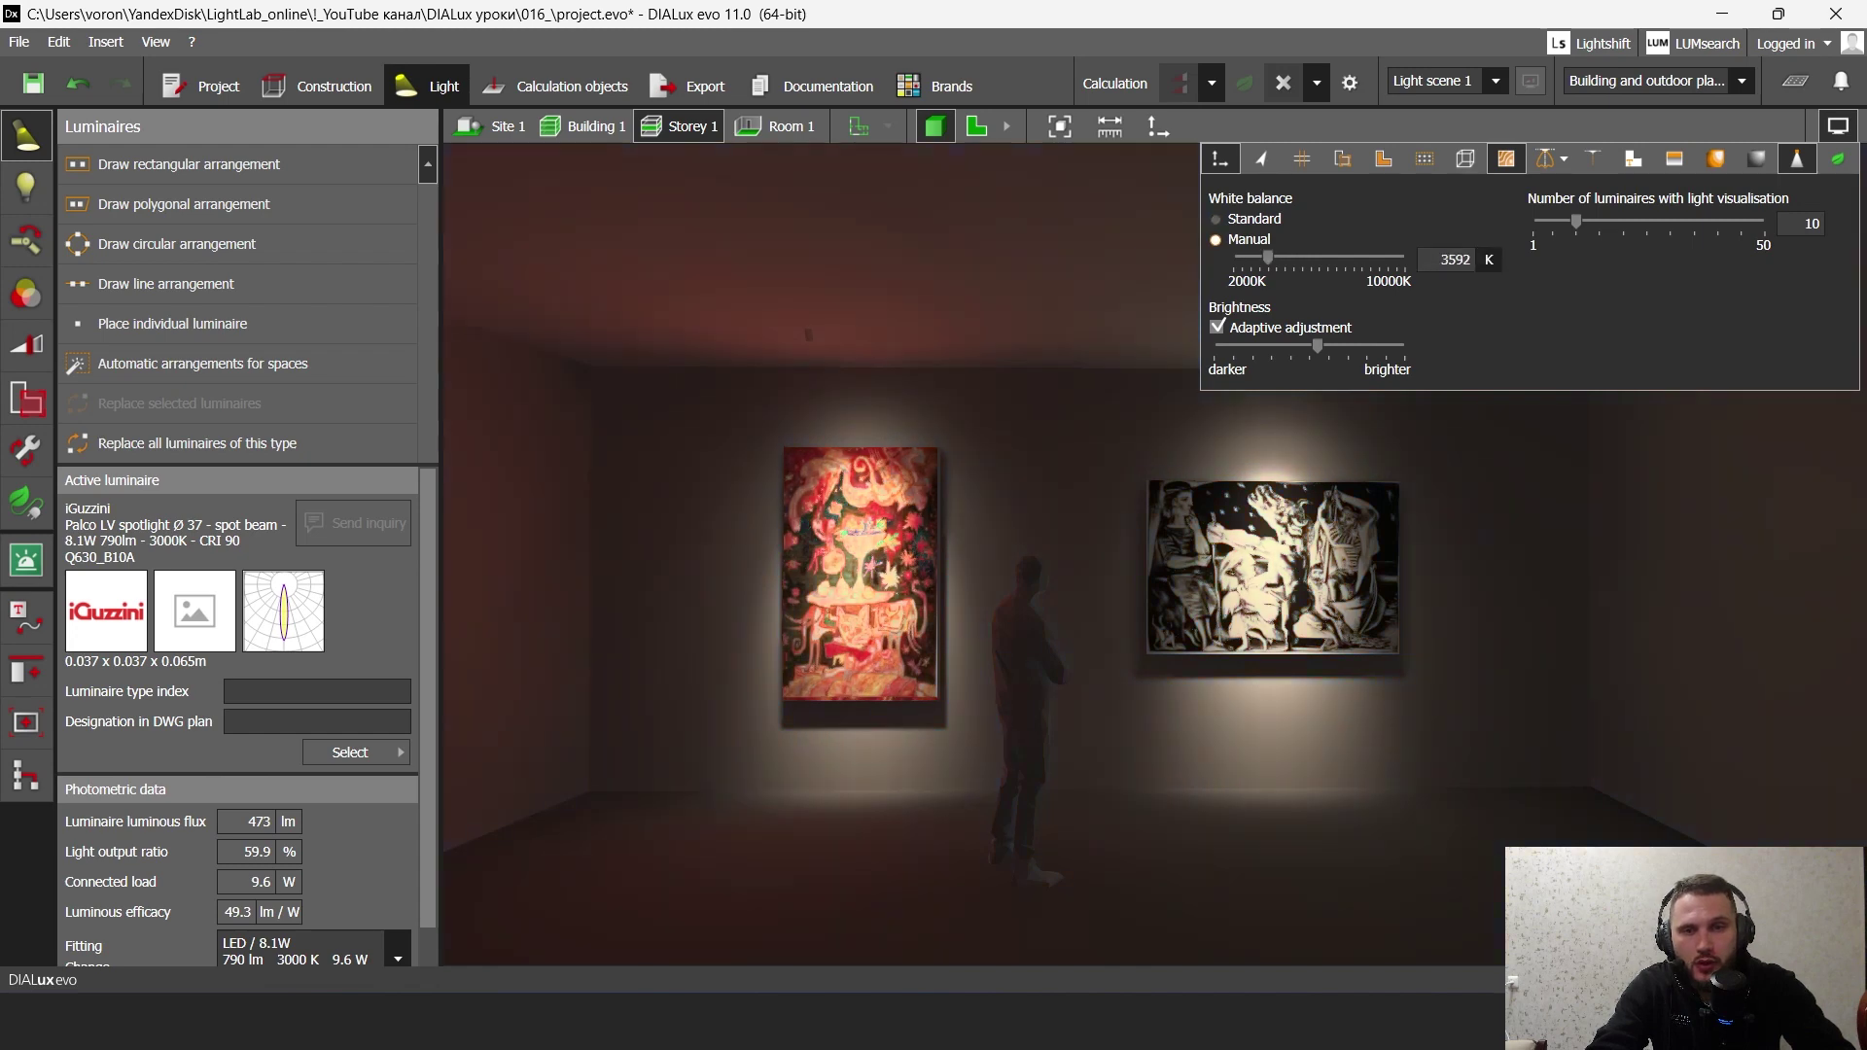
left_click(1838, 126)
- Restore the saved view Этаж 1 (1) and hide its guide lines and energy potential display
left_click(26, 722)
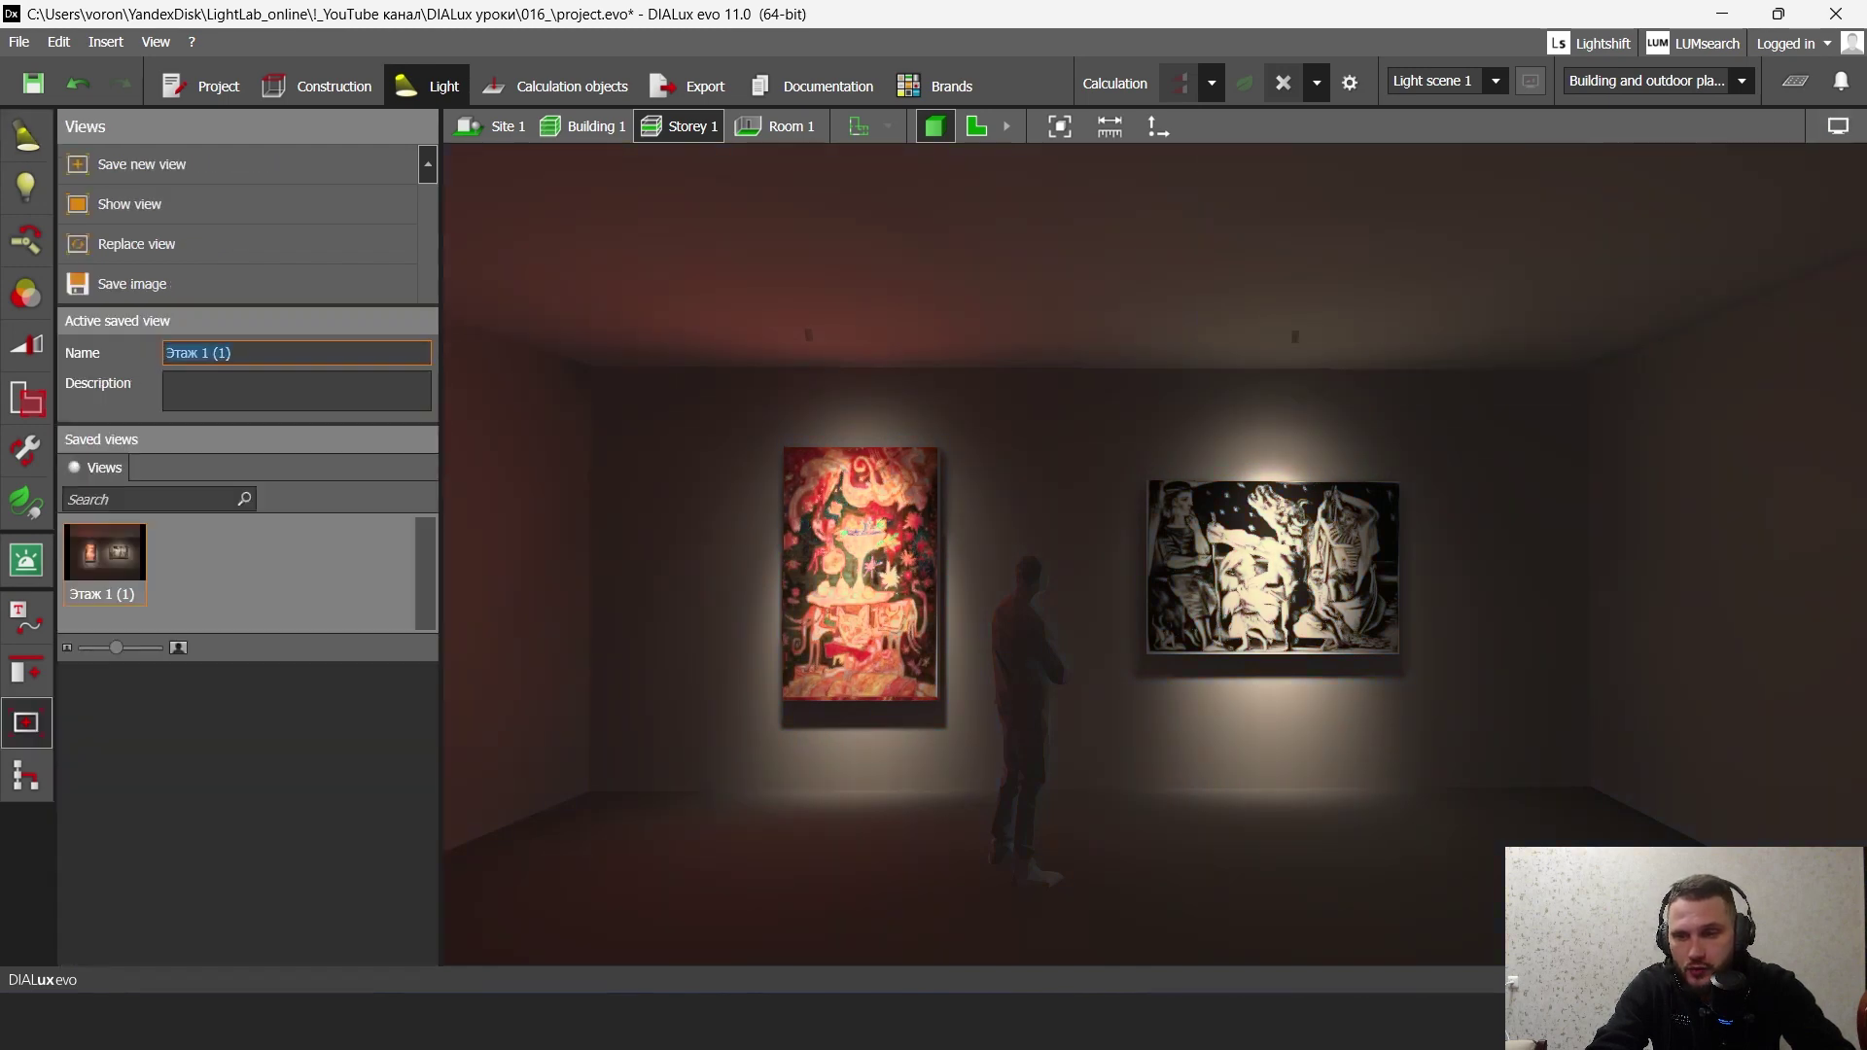
double_click(105, 555)
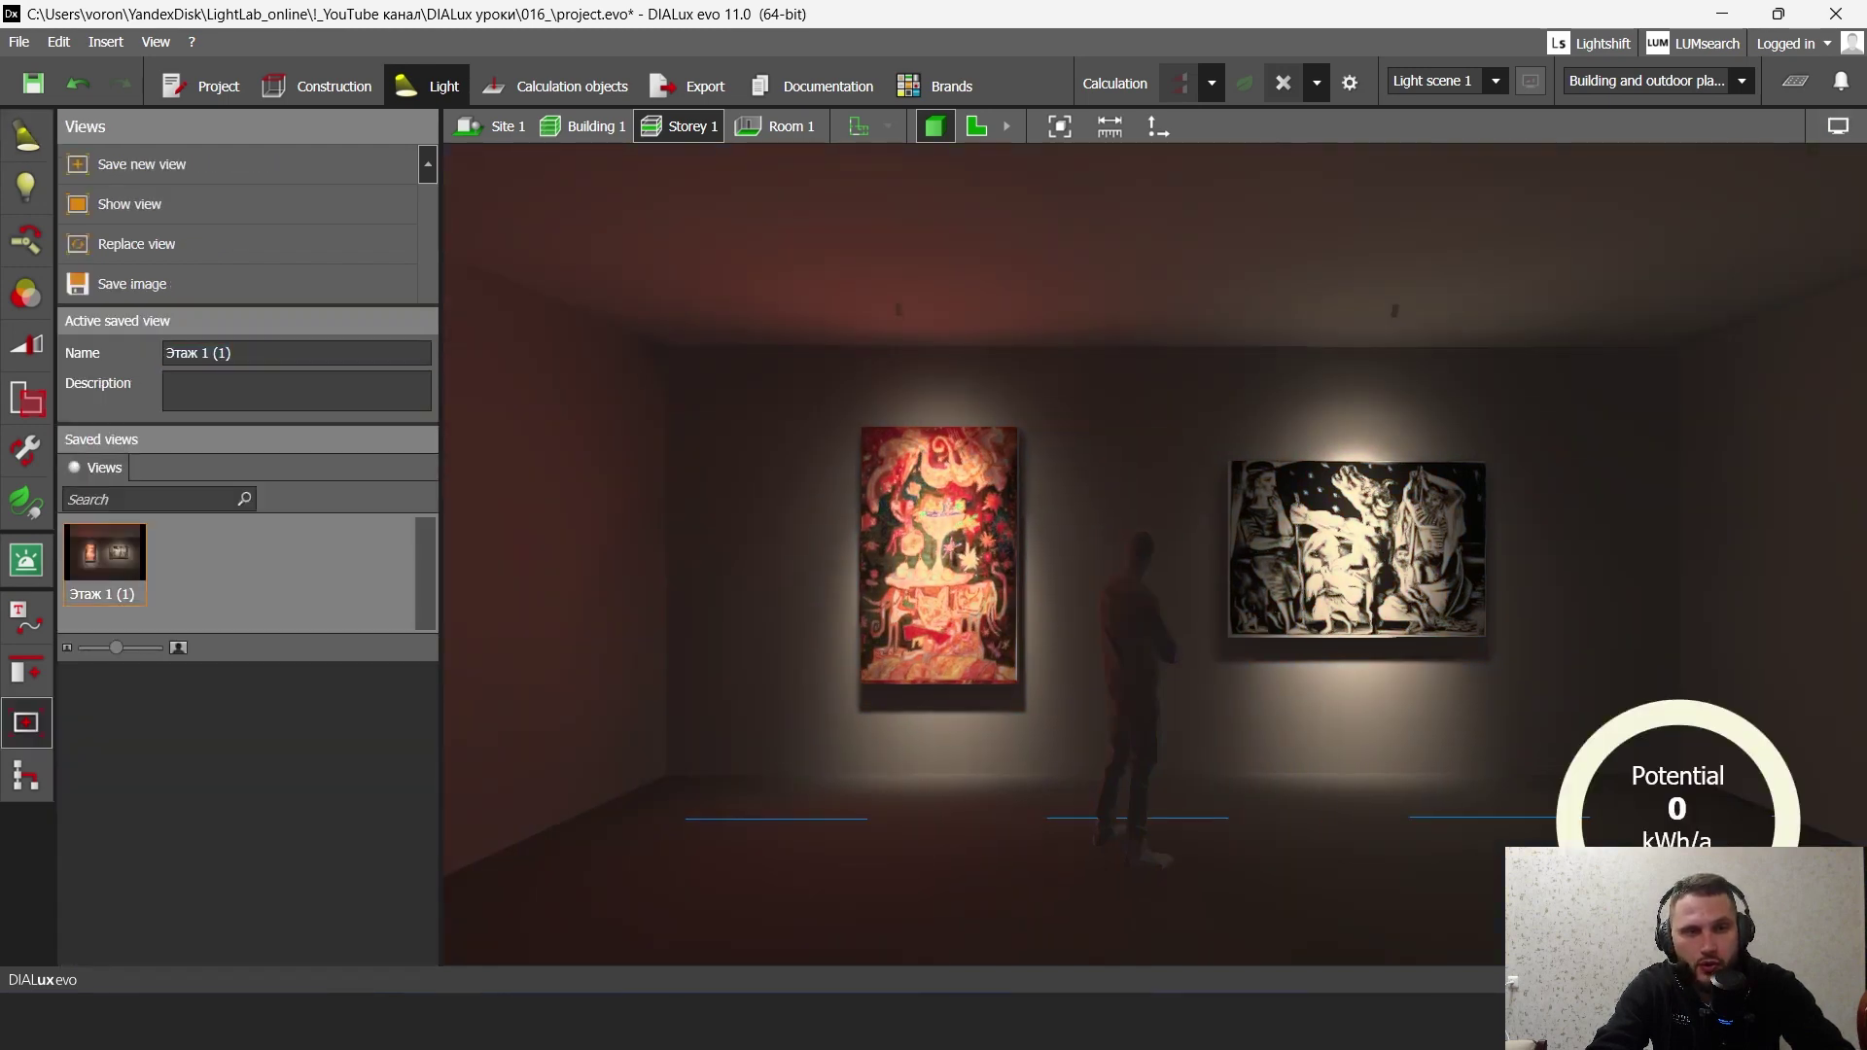
left_click(1838, 126)
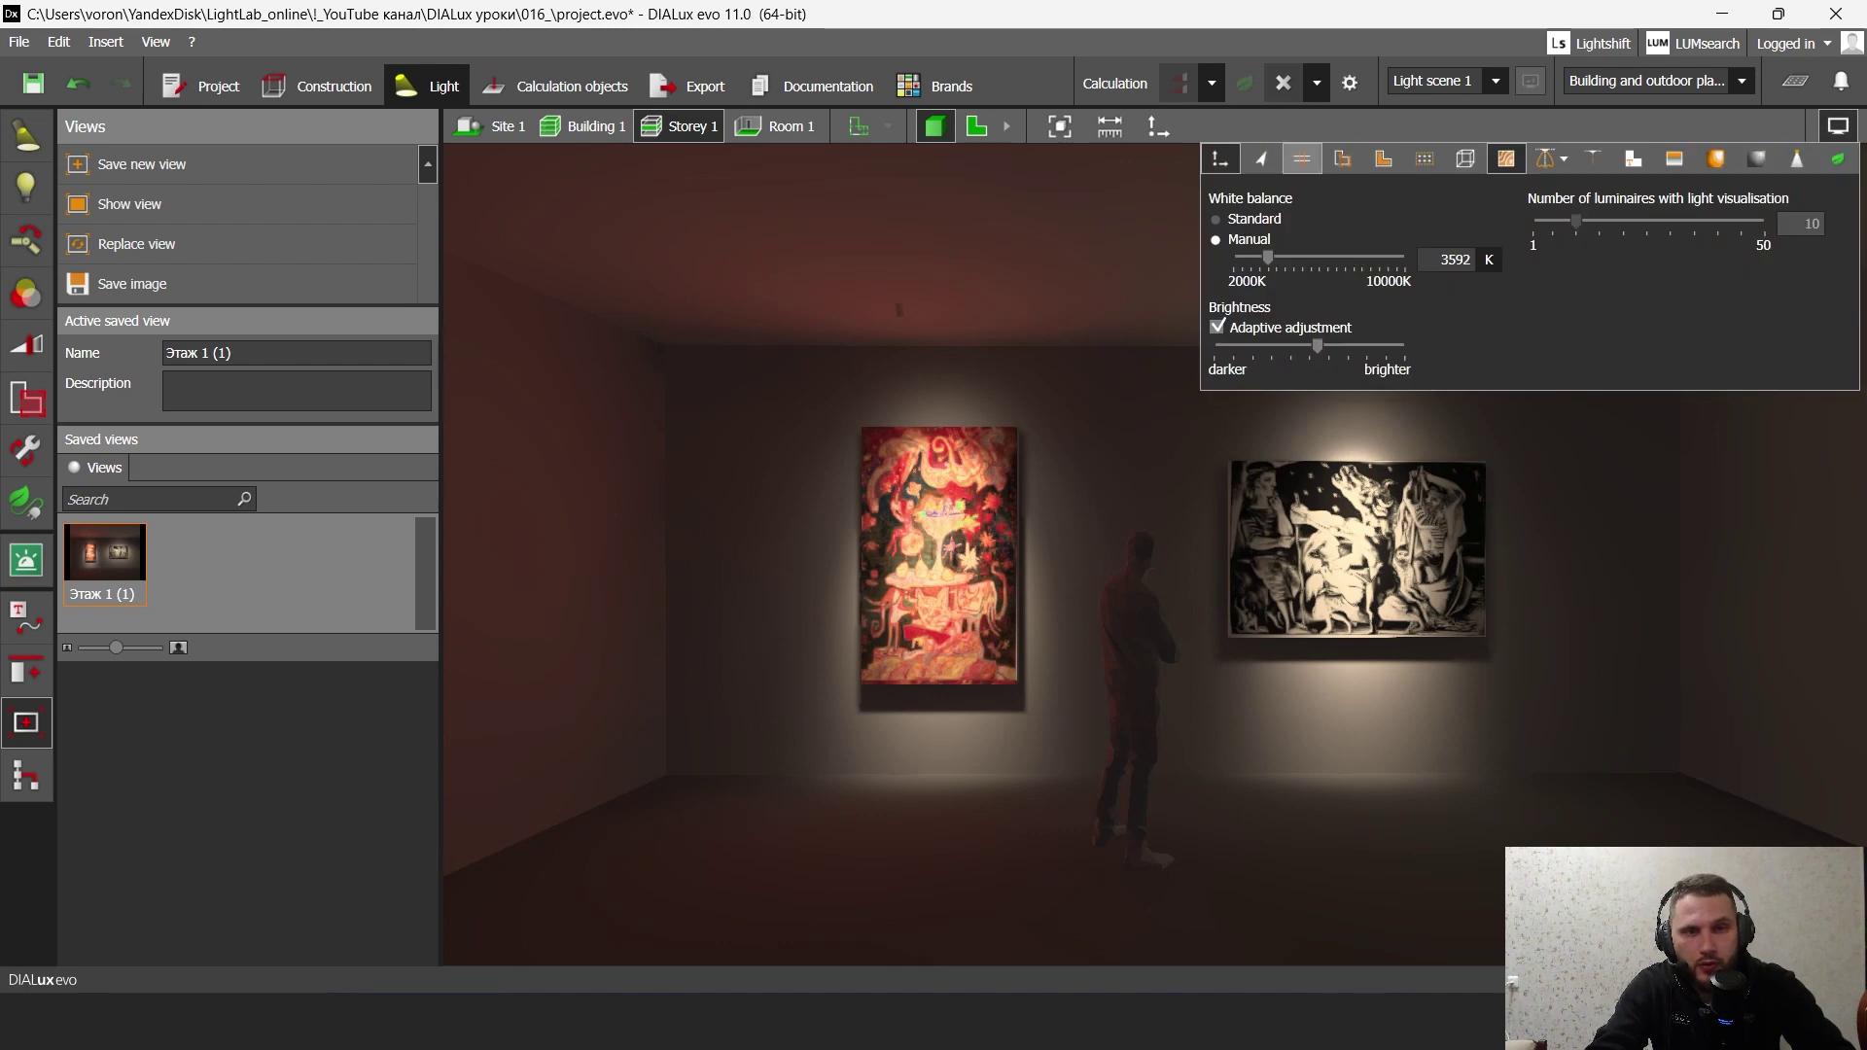
left_click(1838, 127)
- Raytrace the spotlit view at 1920 x 1080 pixels and arrange the render windows to compare it with the daylight render
left_click(688, 86)
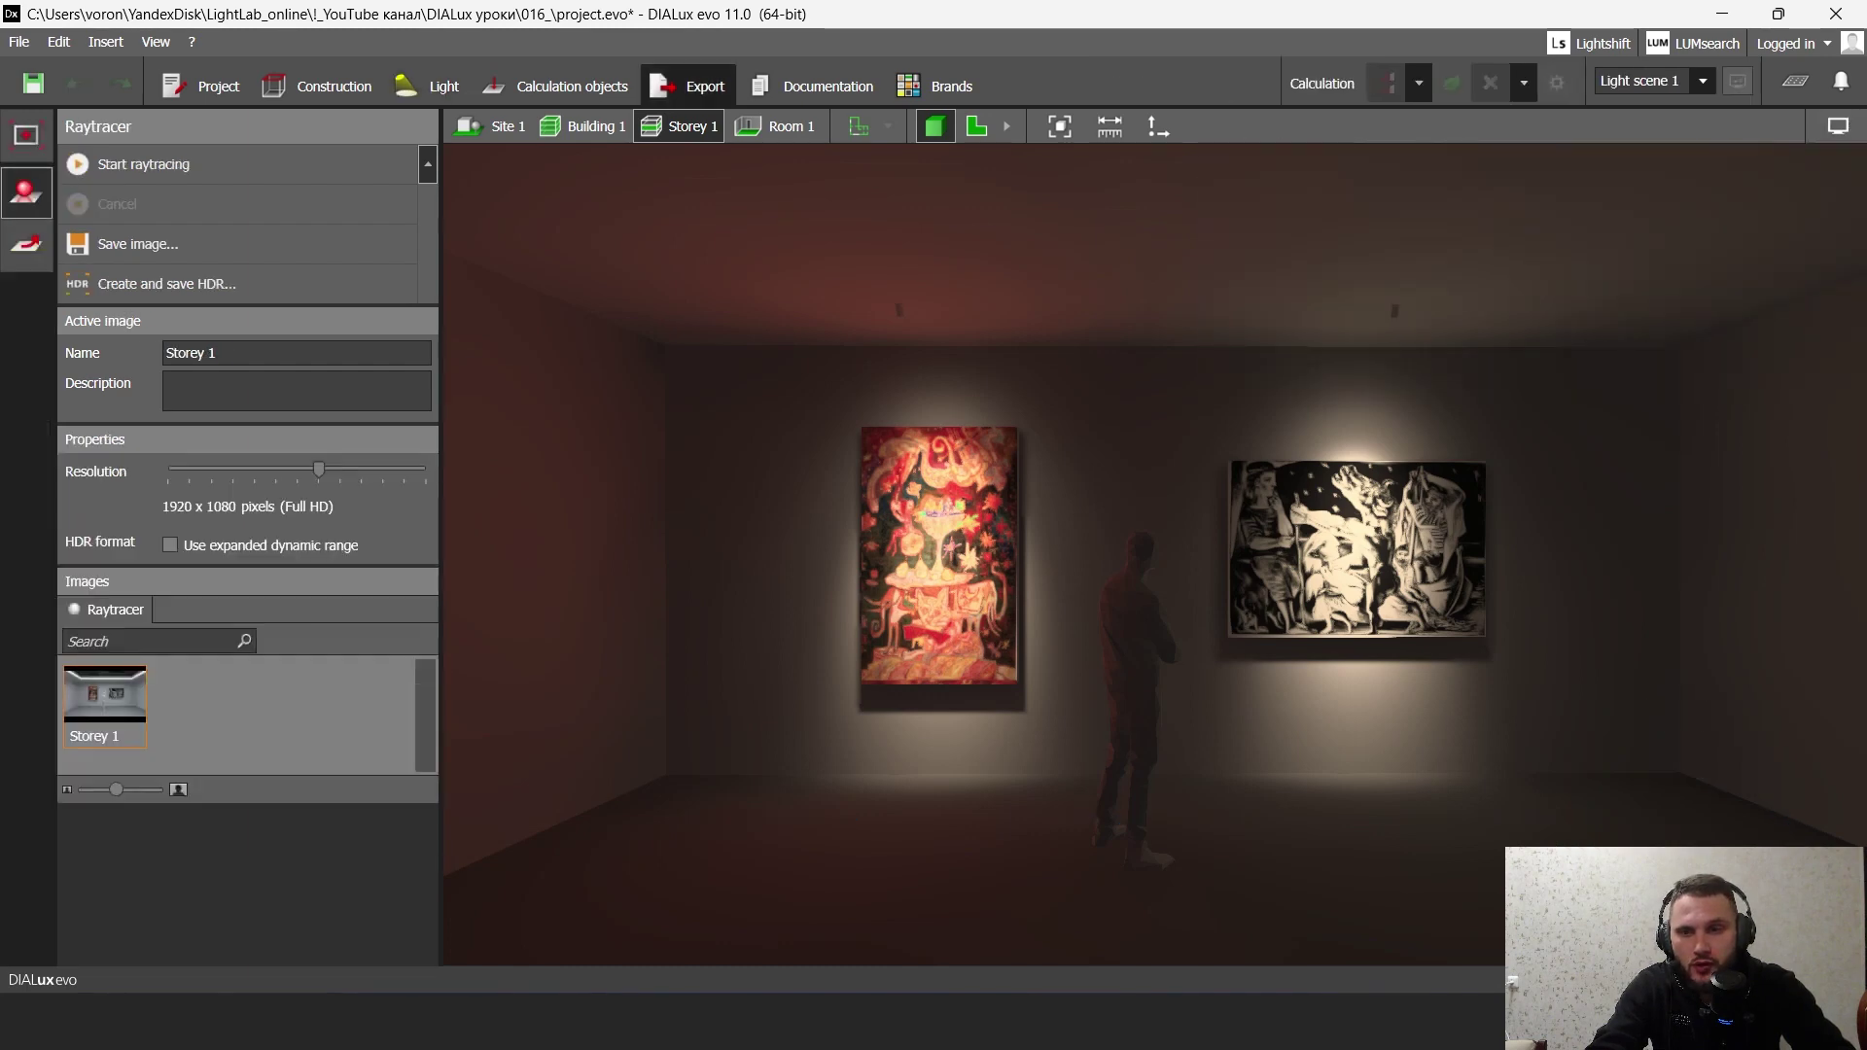
left_click(136, 164)
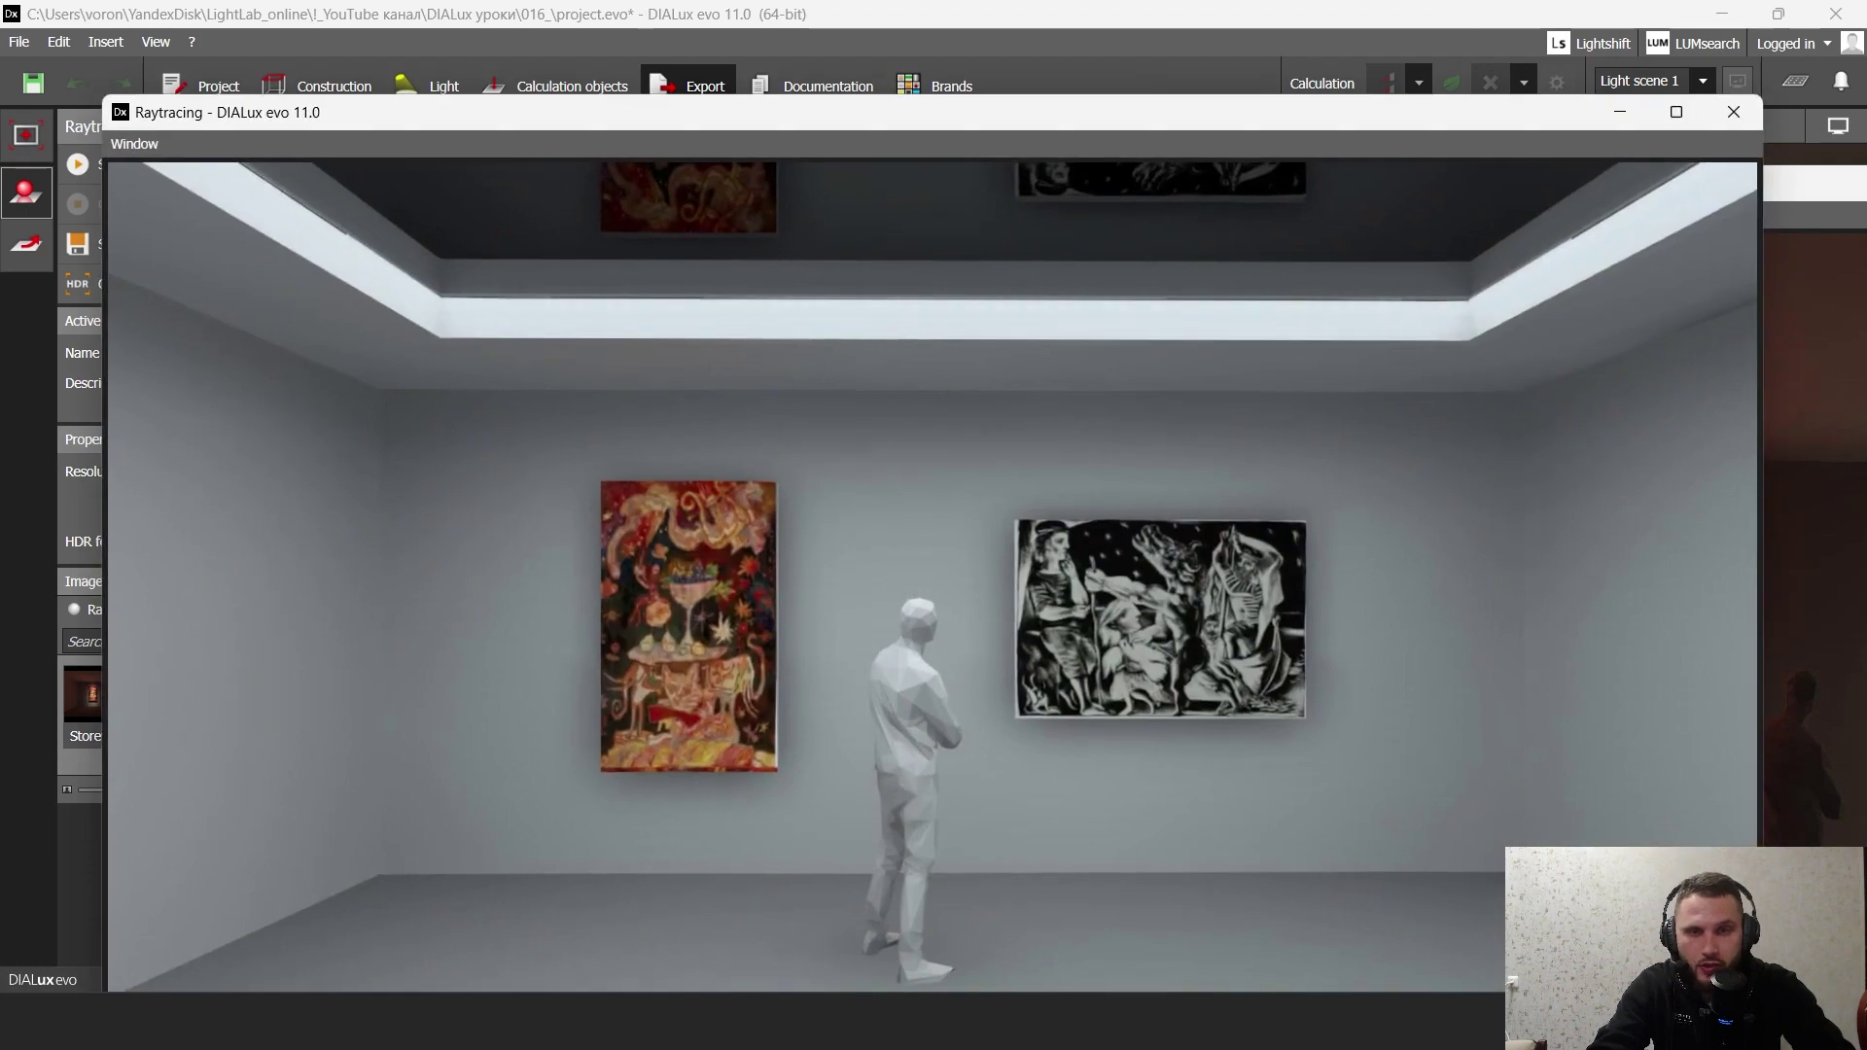
left_click_drag(1081, 119, 665, 96)
left_click_drag(1448, 191, 857, 135)
left_click(1318, 89)
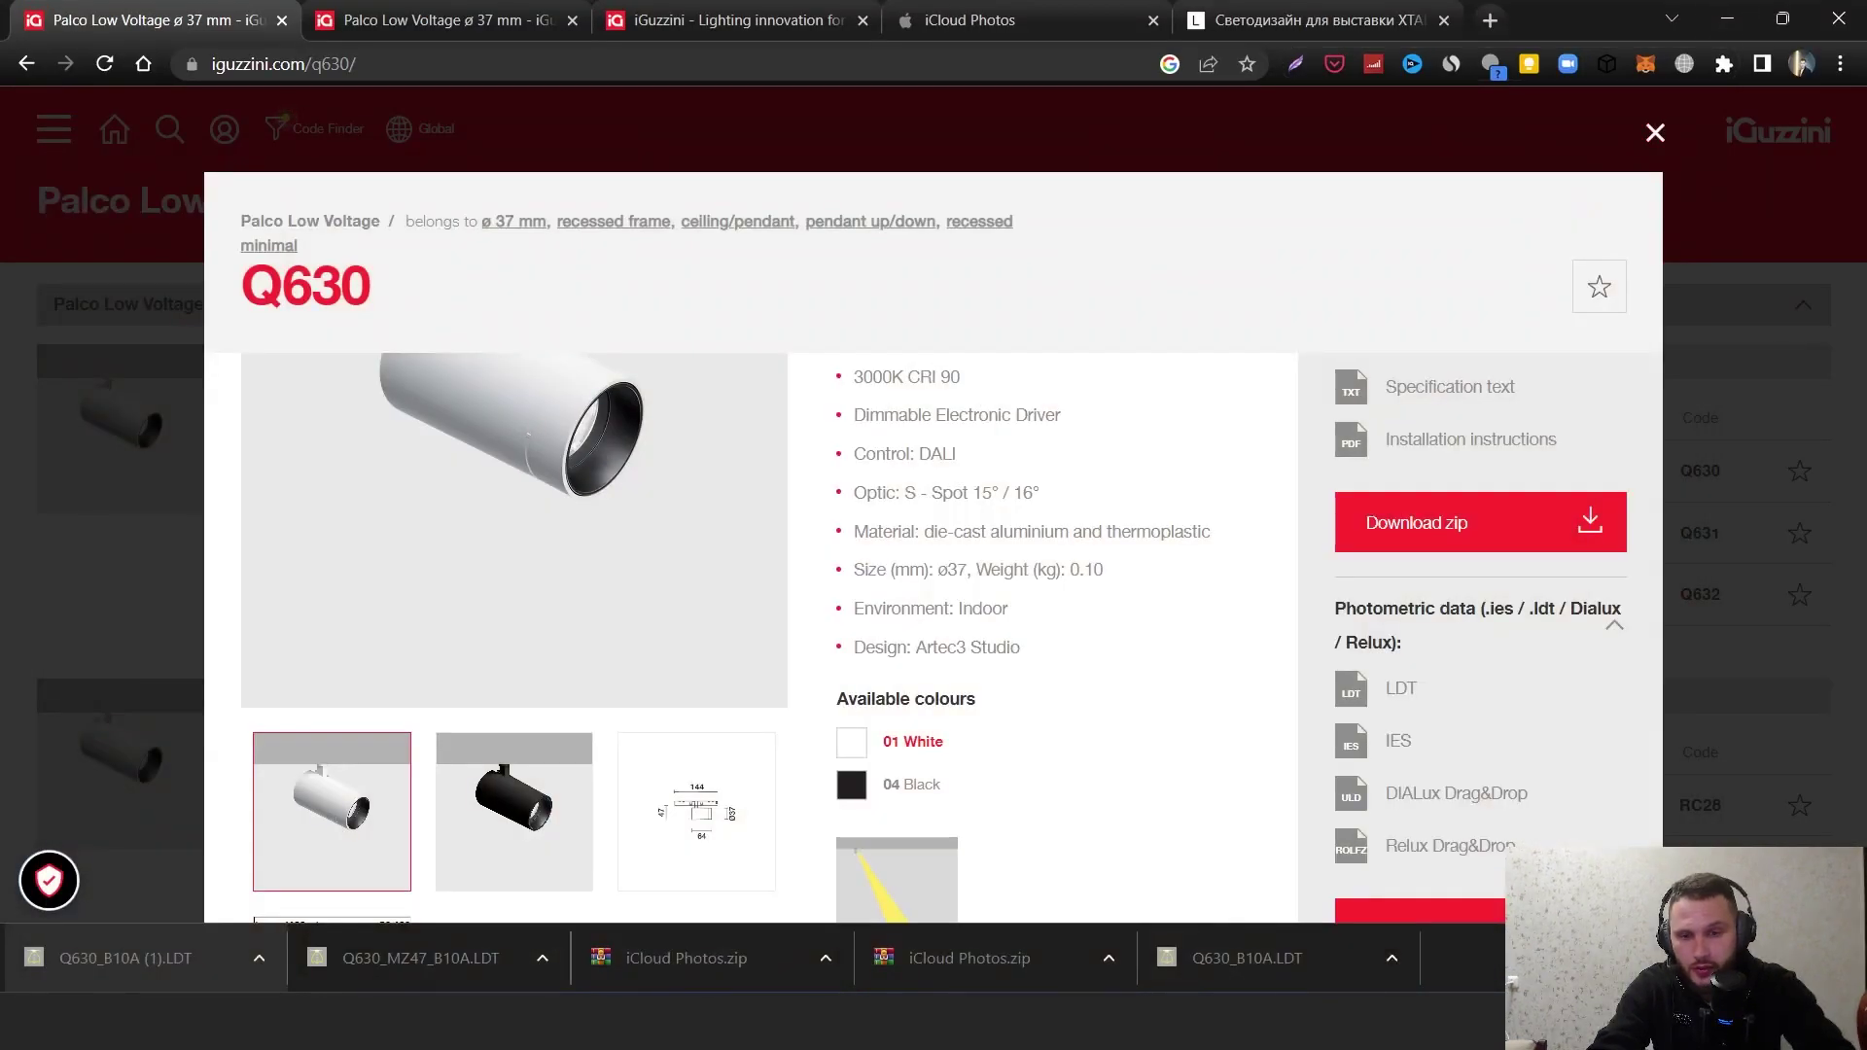
- Return to the Q630 page in the browser and select the accessory MZ47 Refractor for elliptical distribution
left_click(948, 1021)
left_click(817, 899)
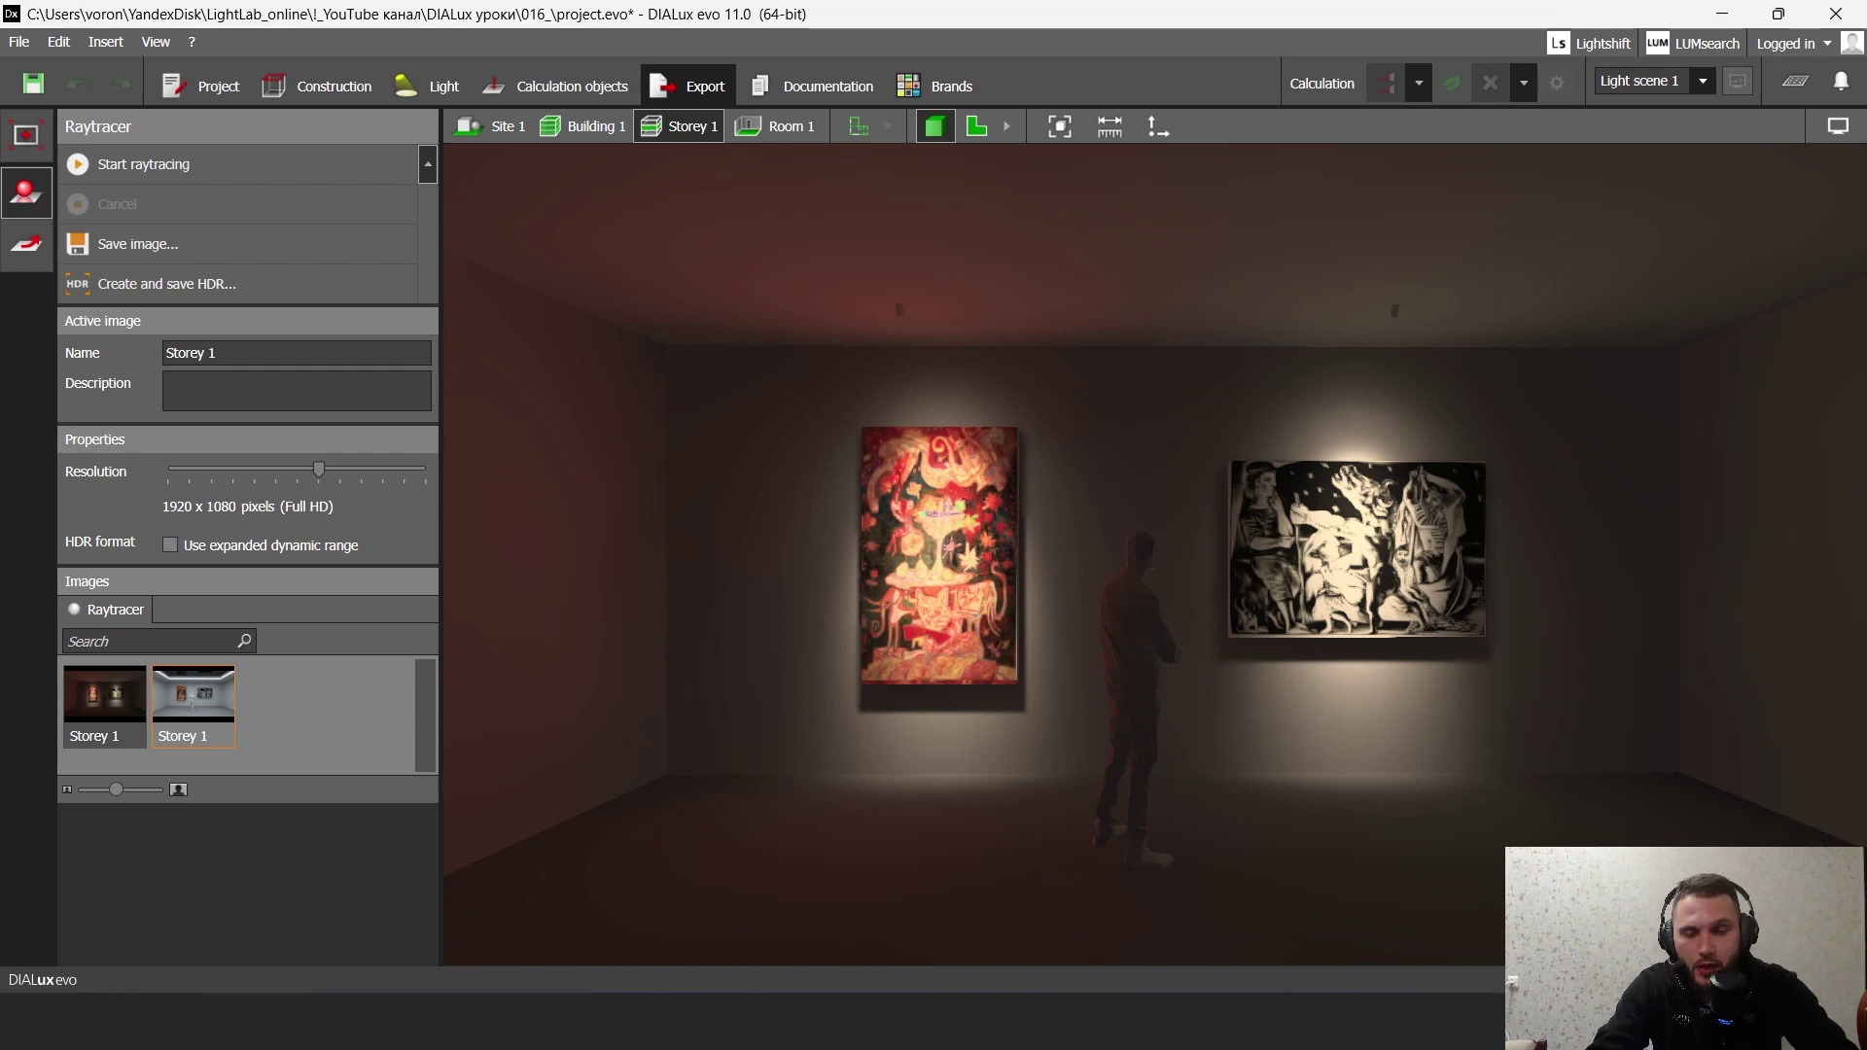
left_click(841, 1021)
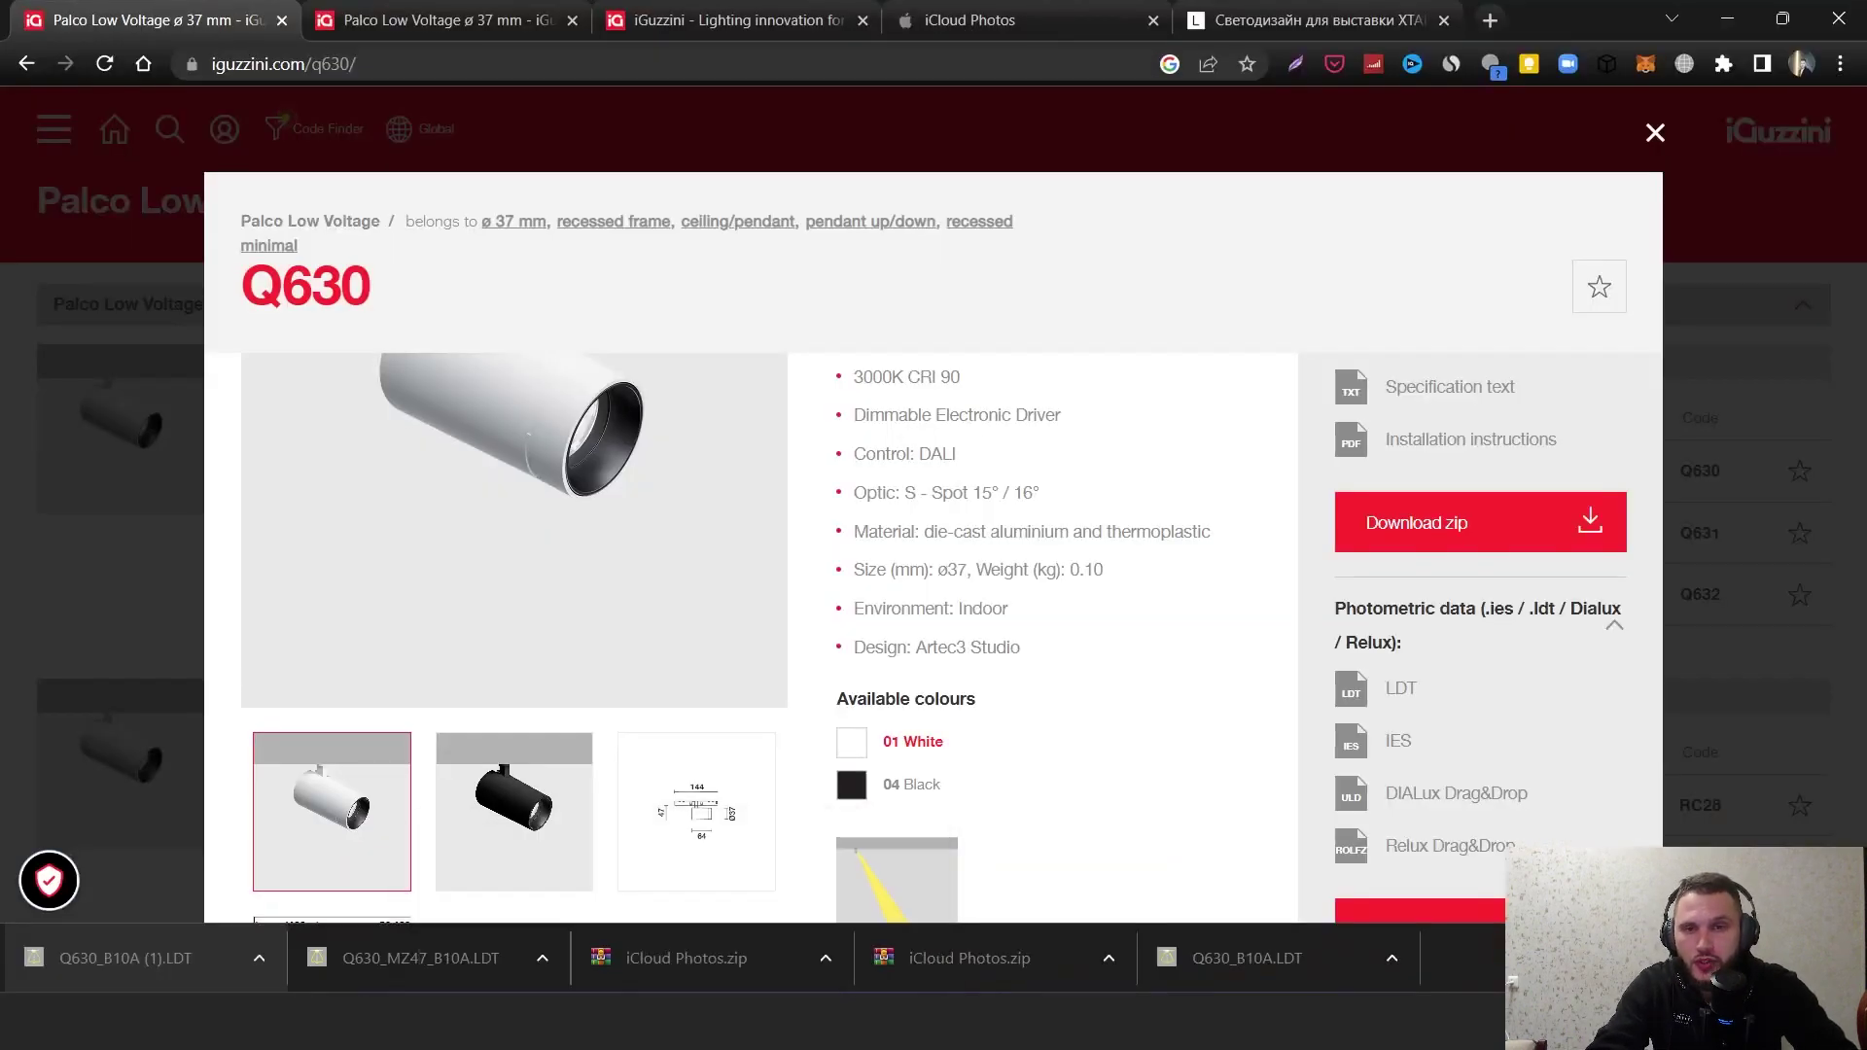
scroll(933, 636, "down", 1)
scroll(934, 637, "up", 5)
left_click(1519, 390)
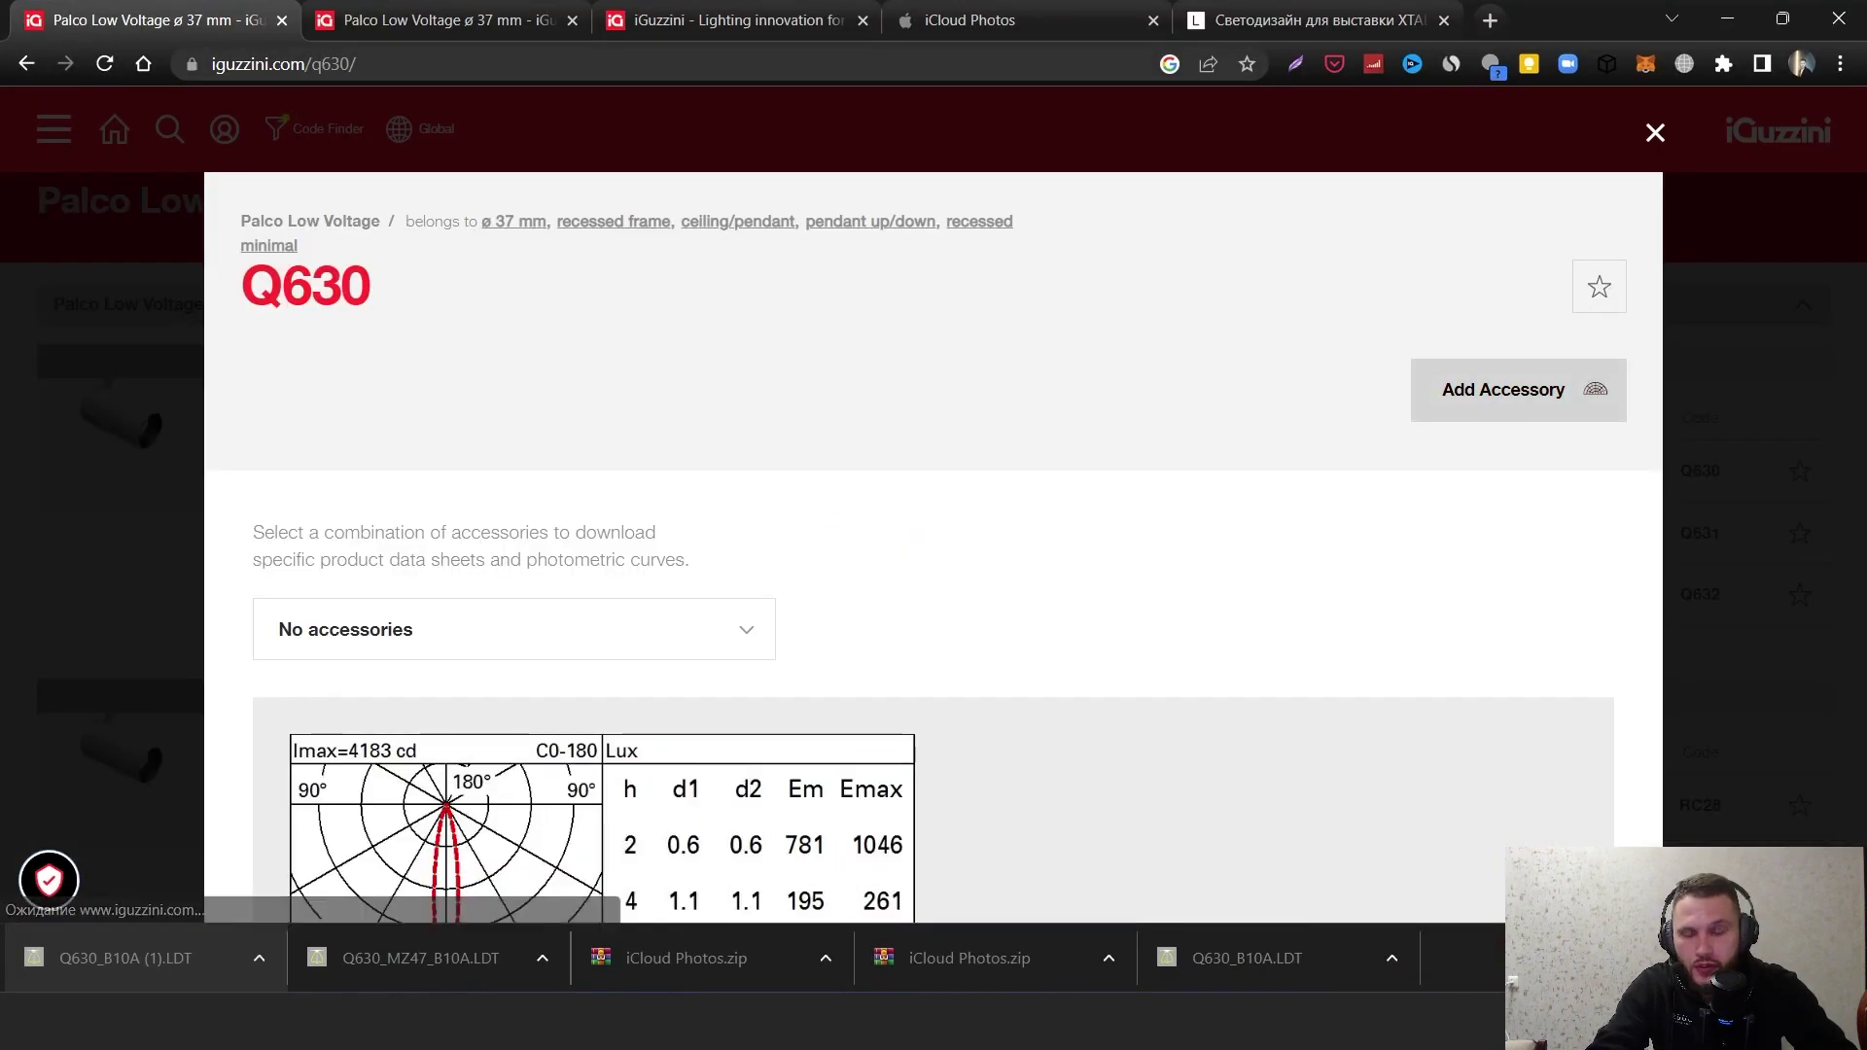
left_click(513, 630)
scroll(514, 768, "down", 1)
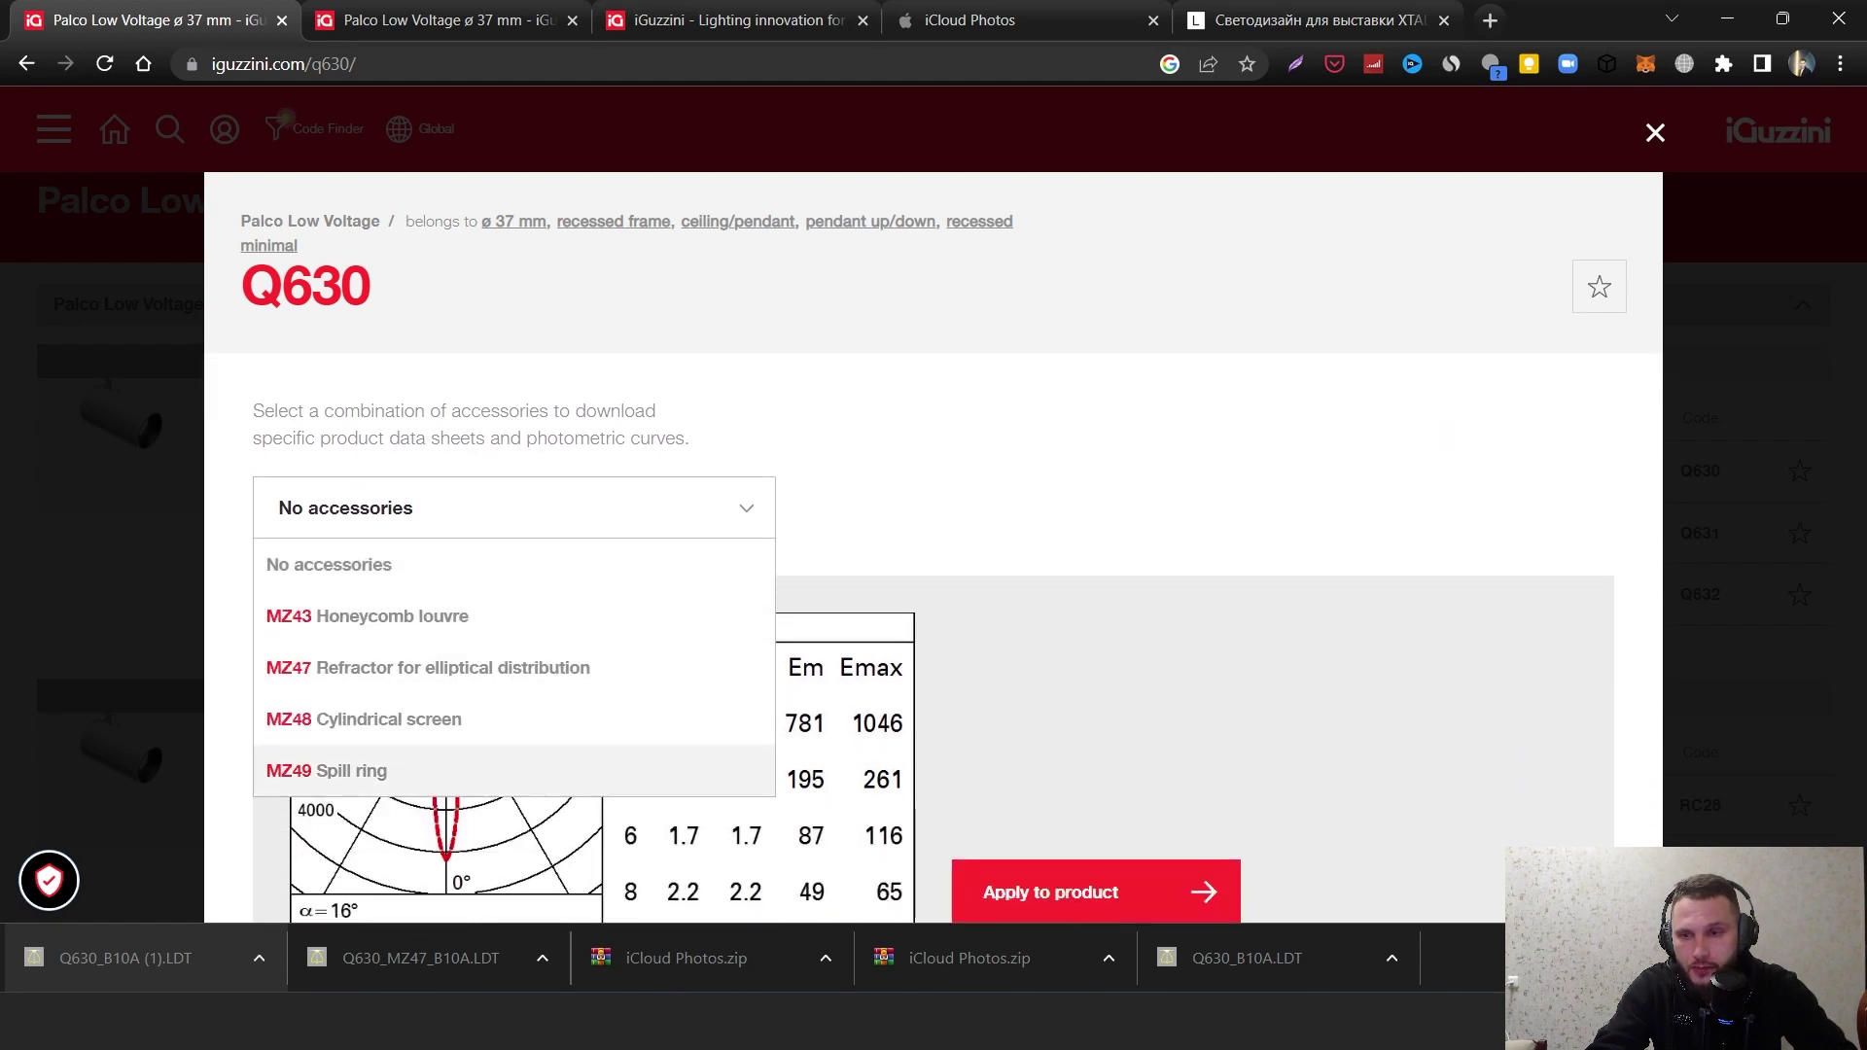
left_click(513, 668)
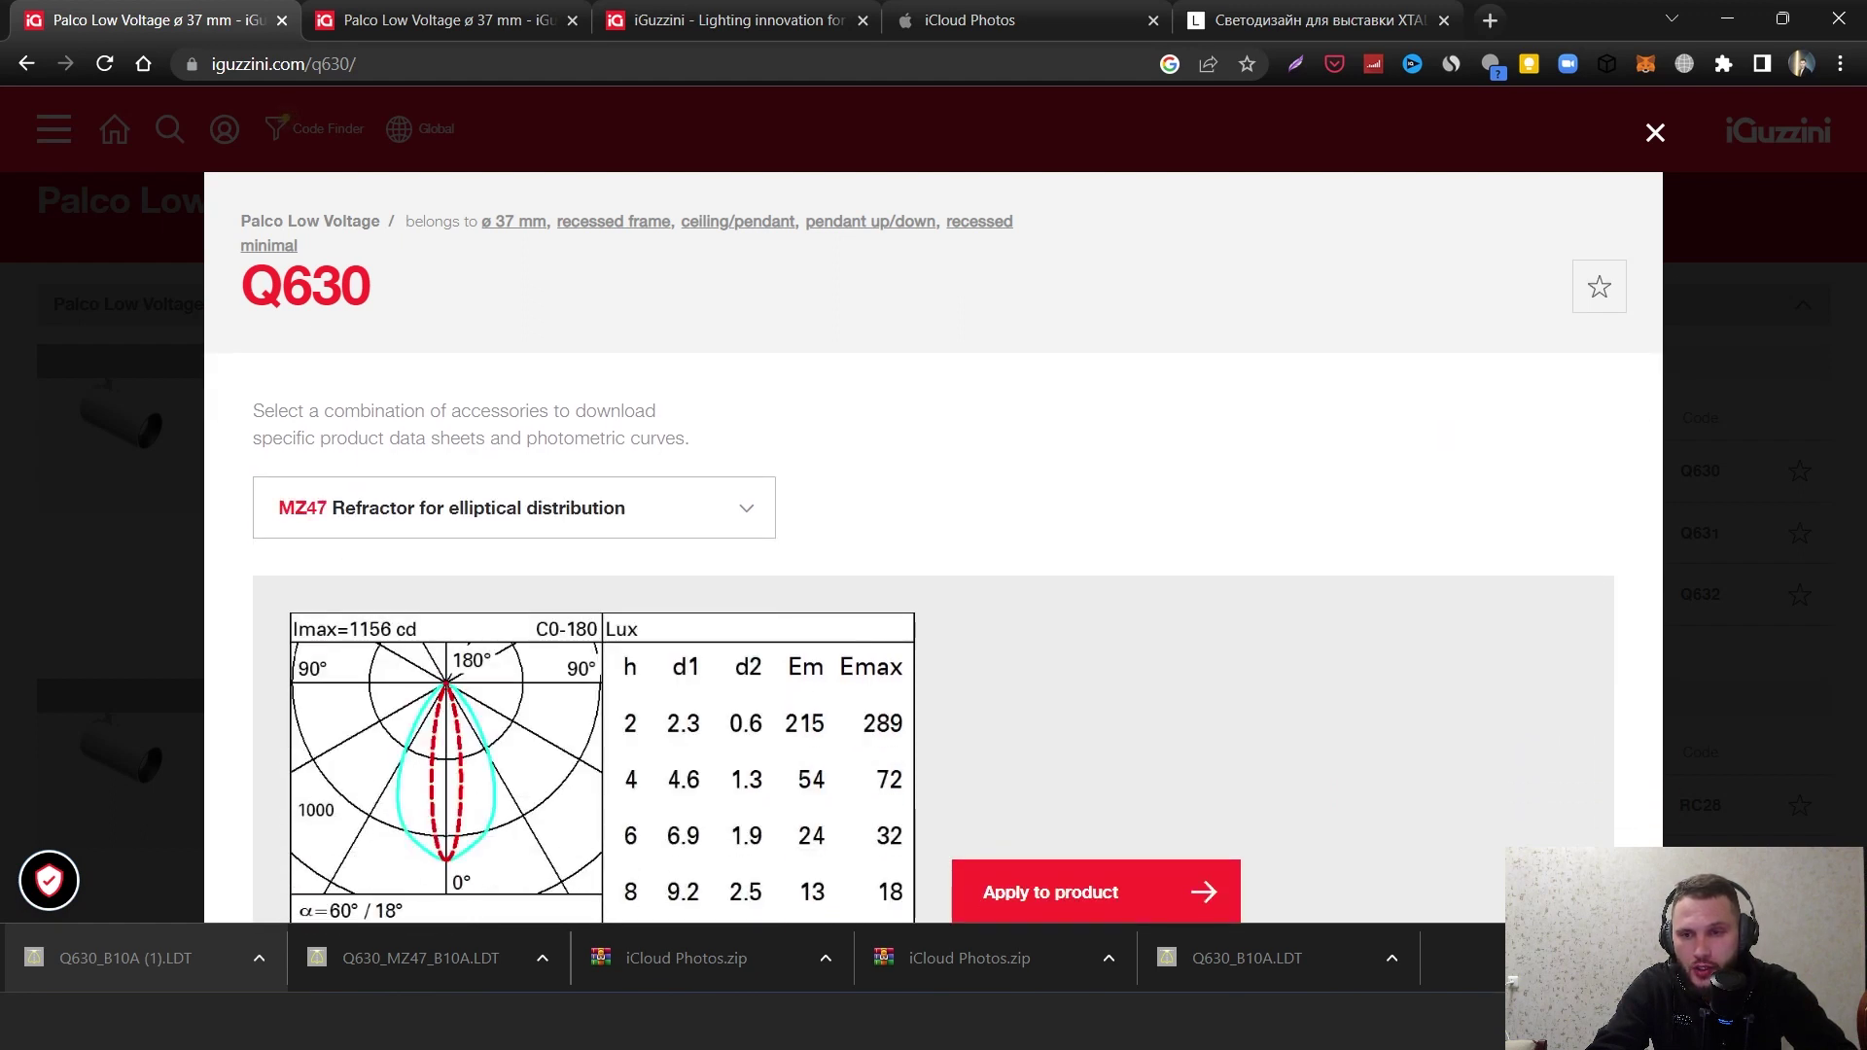
- Download the DIALux Drag&Drop file of the Q630 with accessory MZ47 and bring the luminaire into the DIALux evo scene
scroll(933, 641, "down", 2)
left_click(1096, 649)
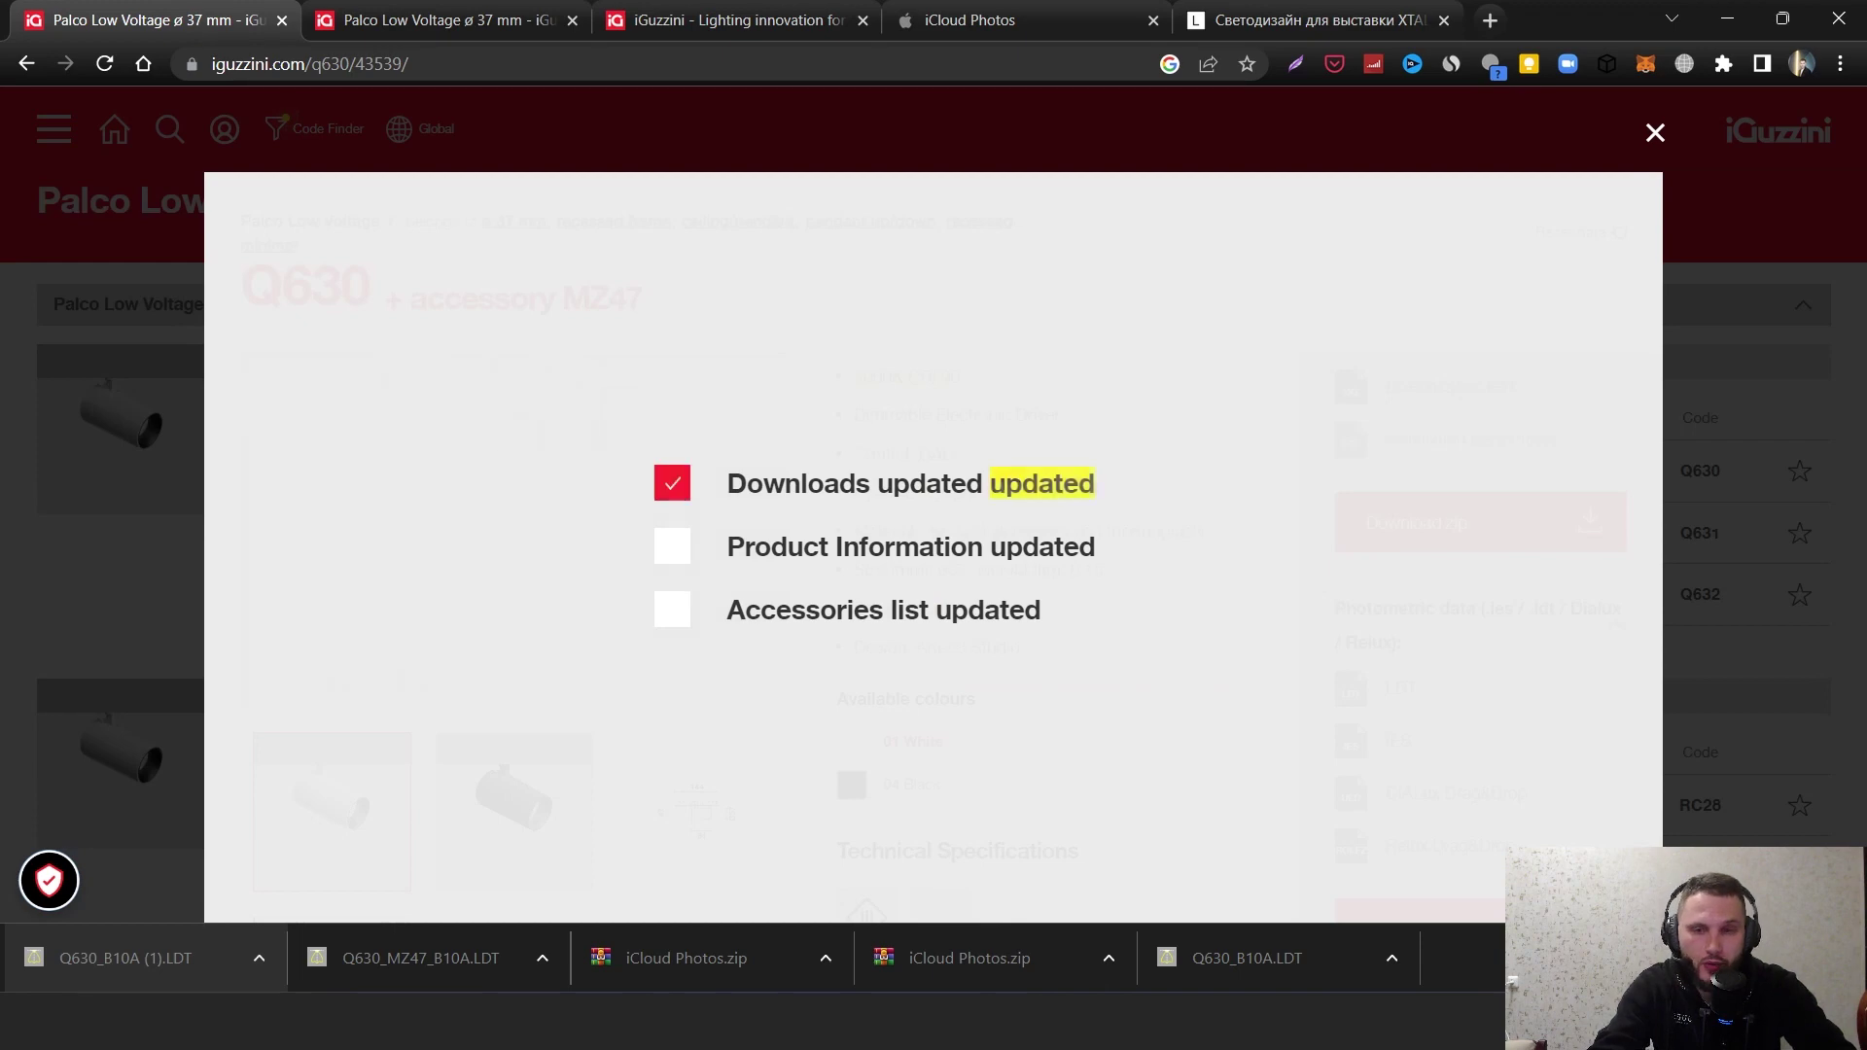
scroll(933, 637, "down", 1)
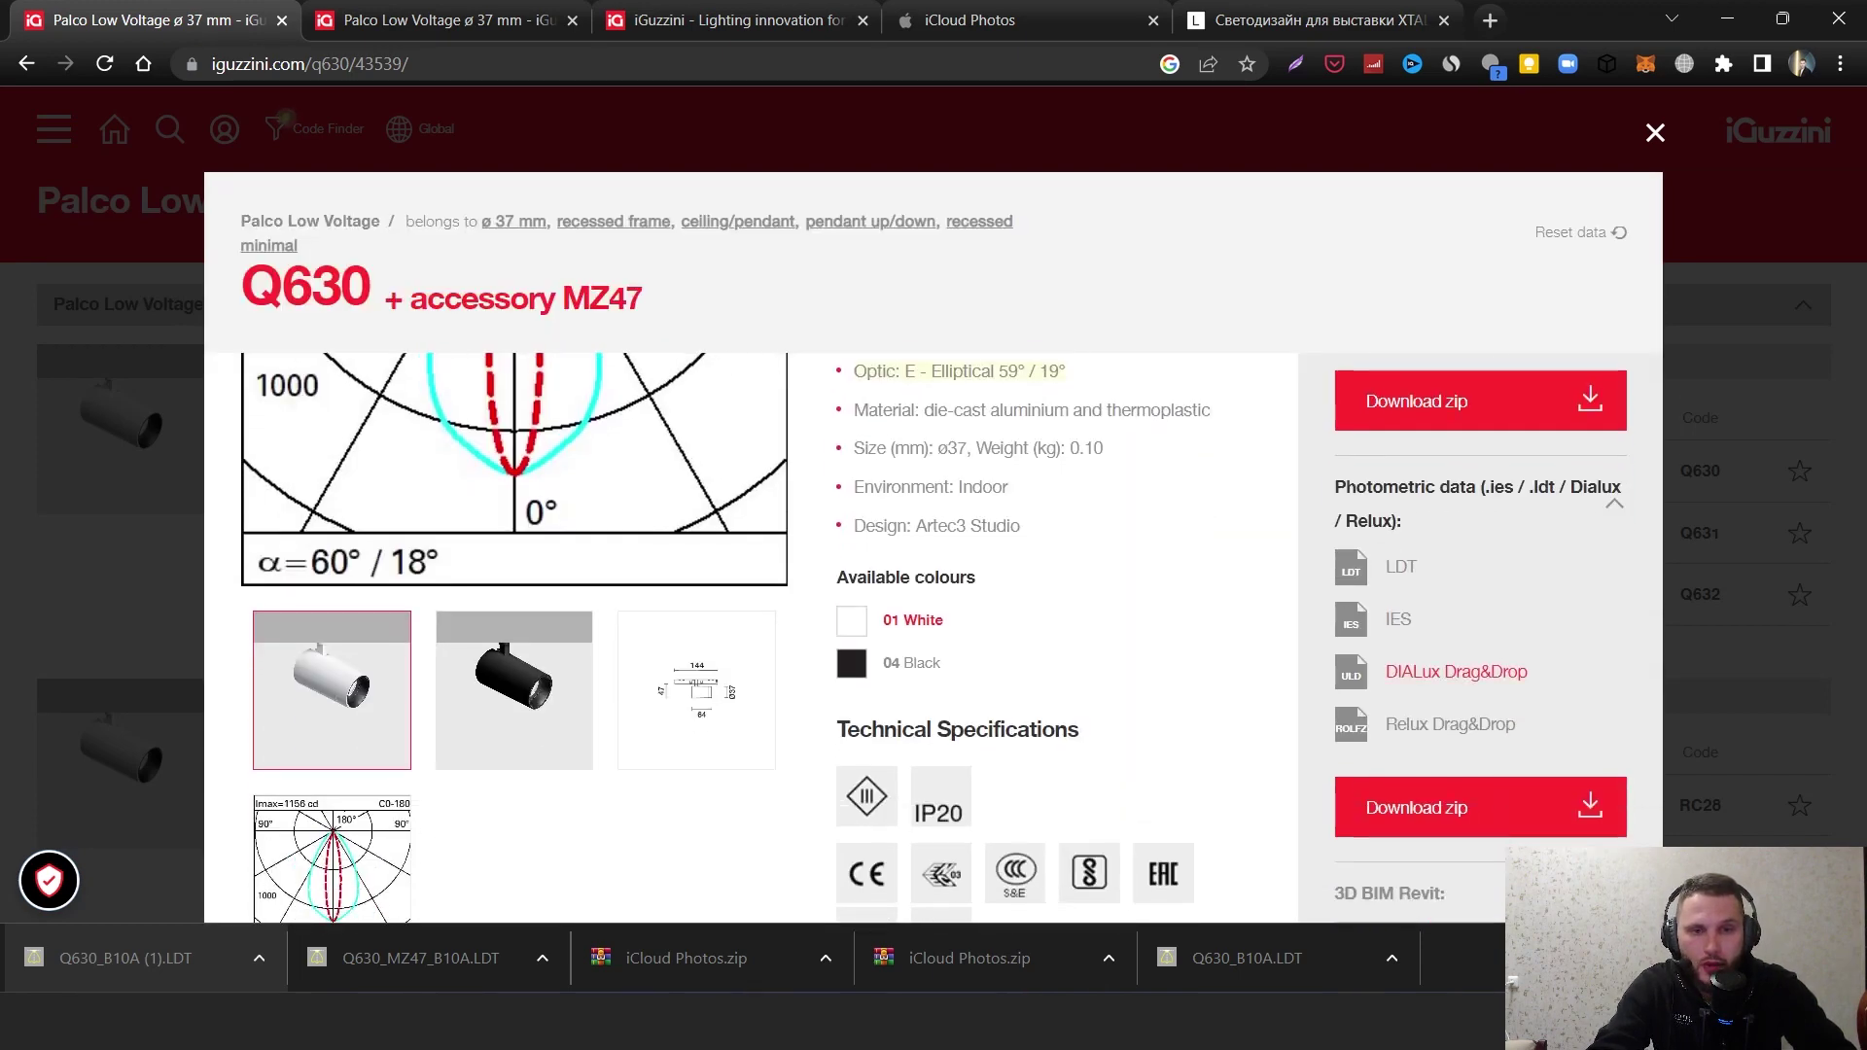
left_click(1455, 671)
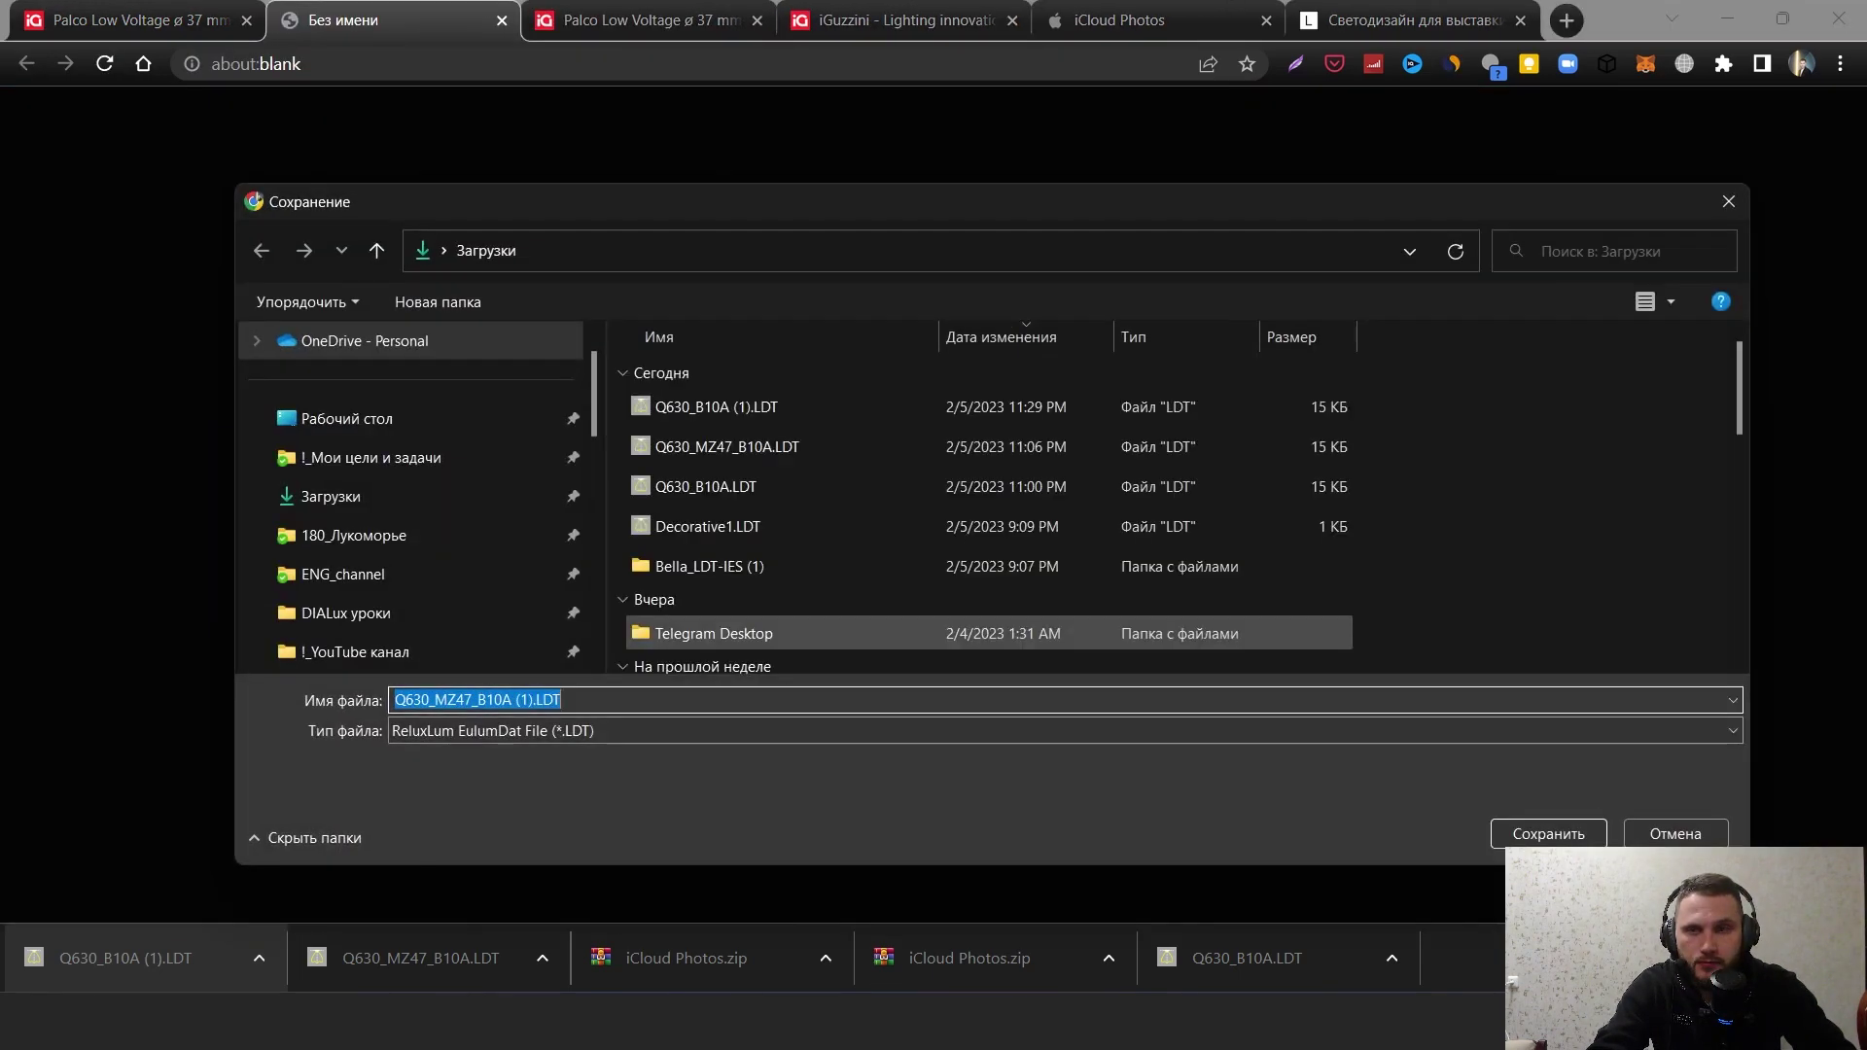
left_click(1548, 833)
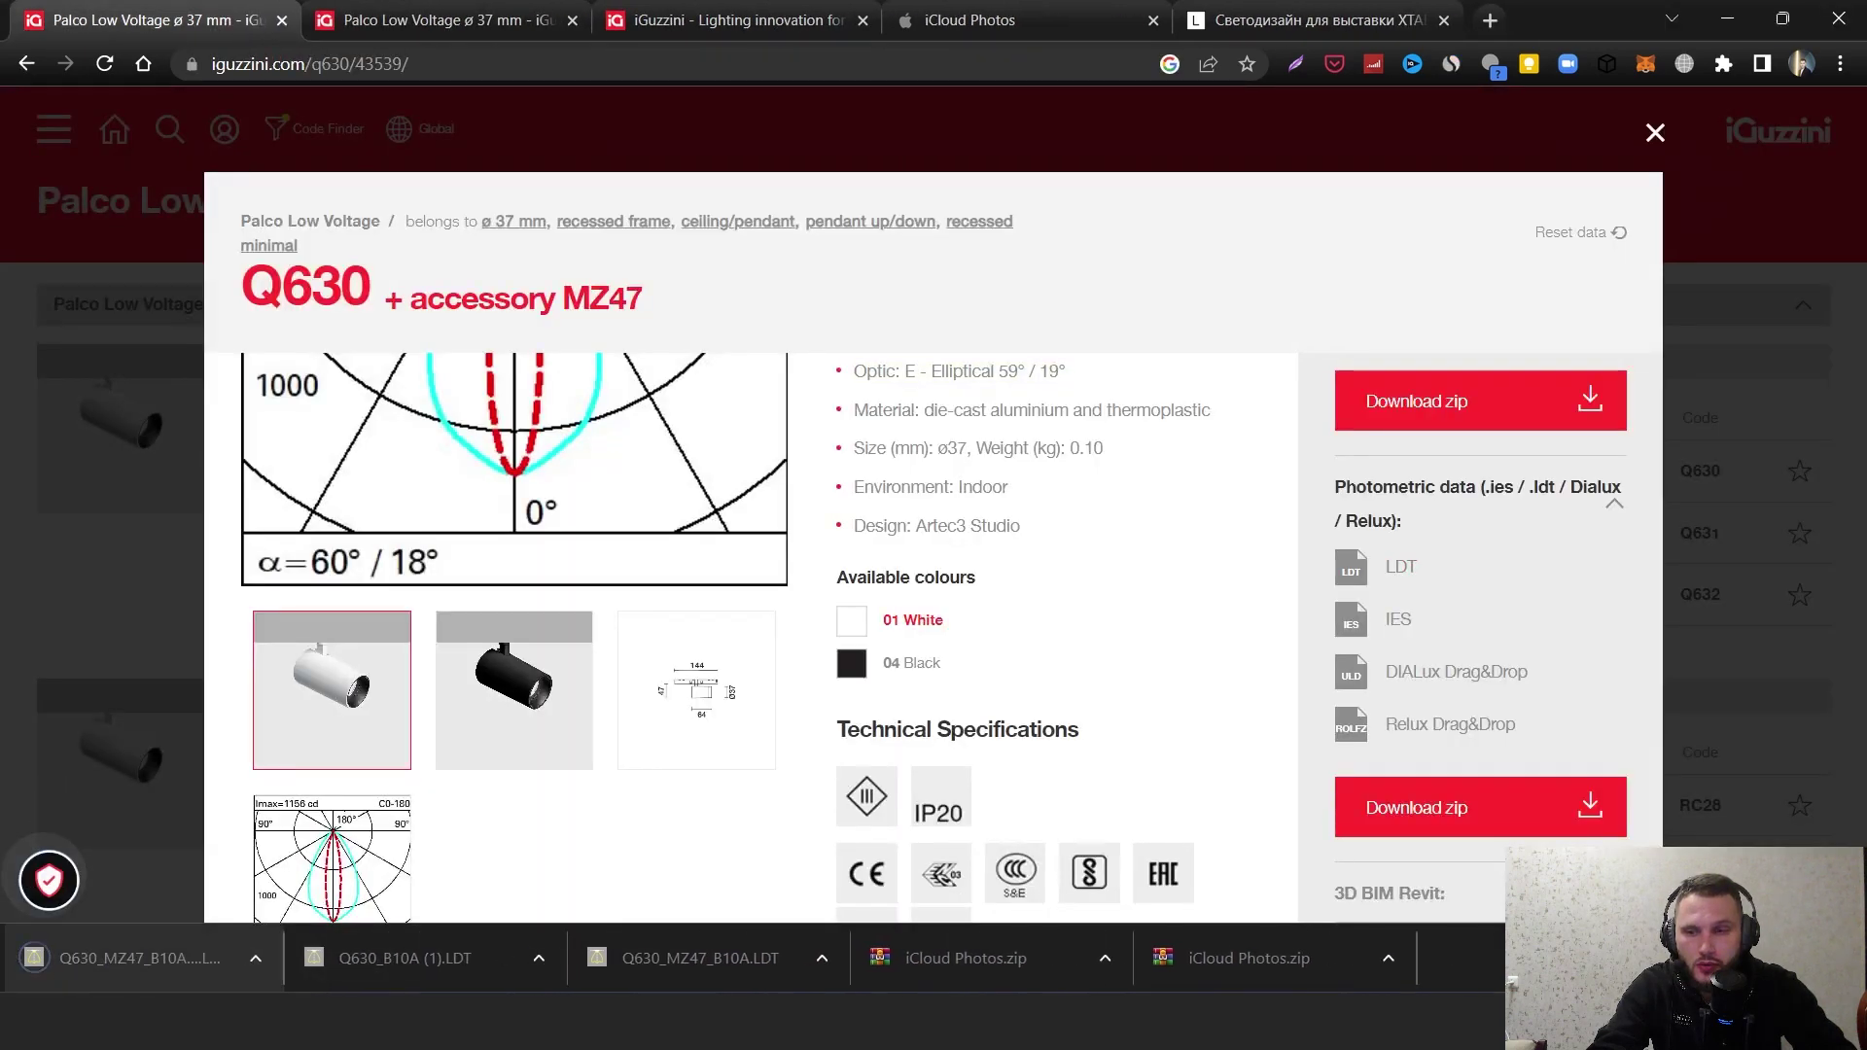
left_click_drag(902, 984, 1217, 268)
key("Escape")
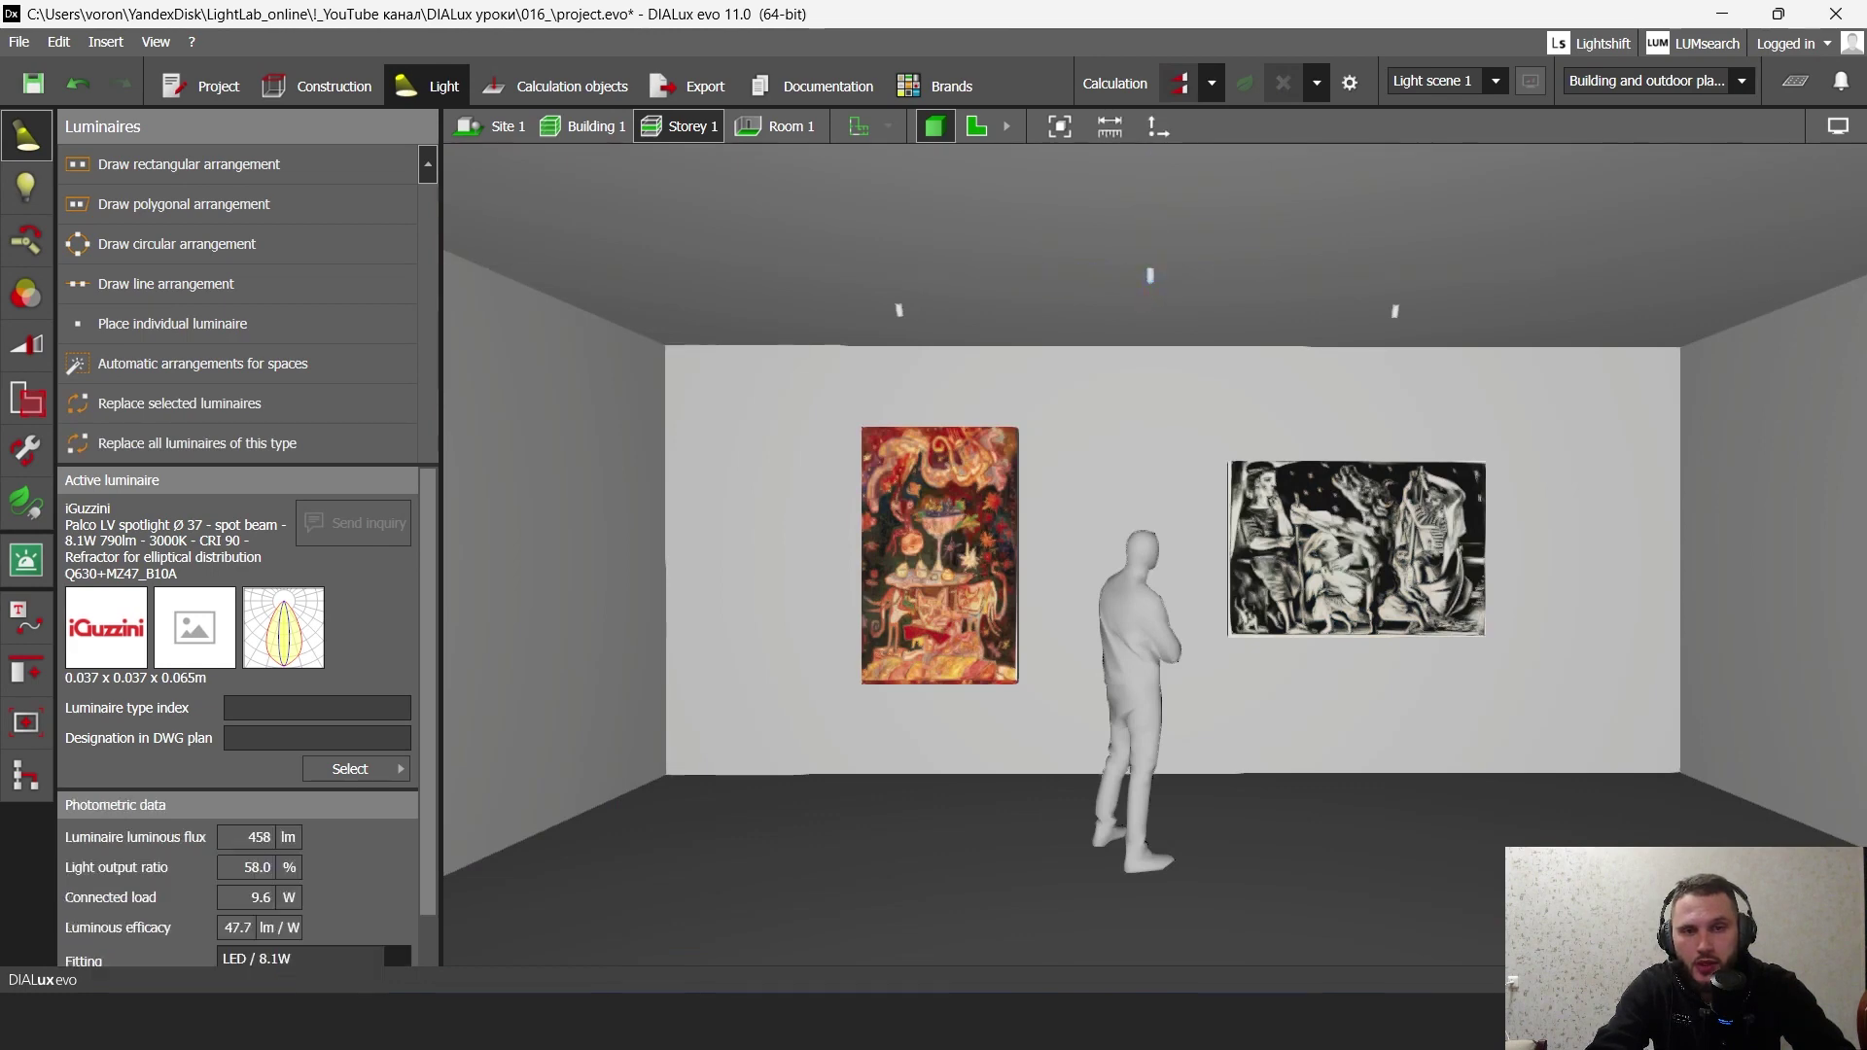
- Replace the spotlight for the black-and-white painting with the Q630+MZ47 luminaire and delete the extra luminaire at the middle of the ceiling
left_click(1395, 311)
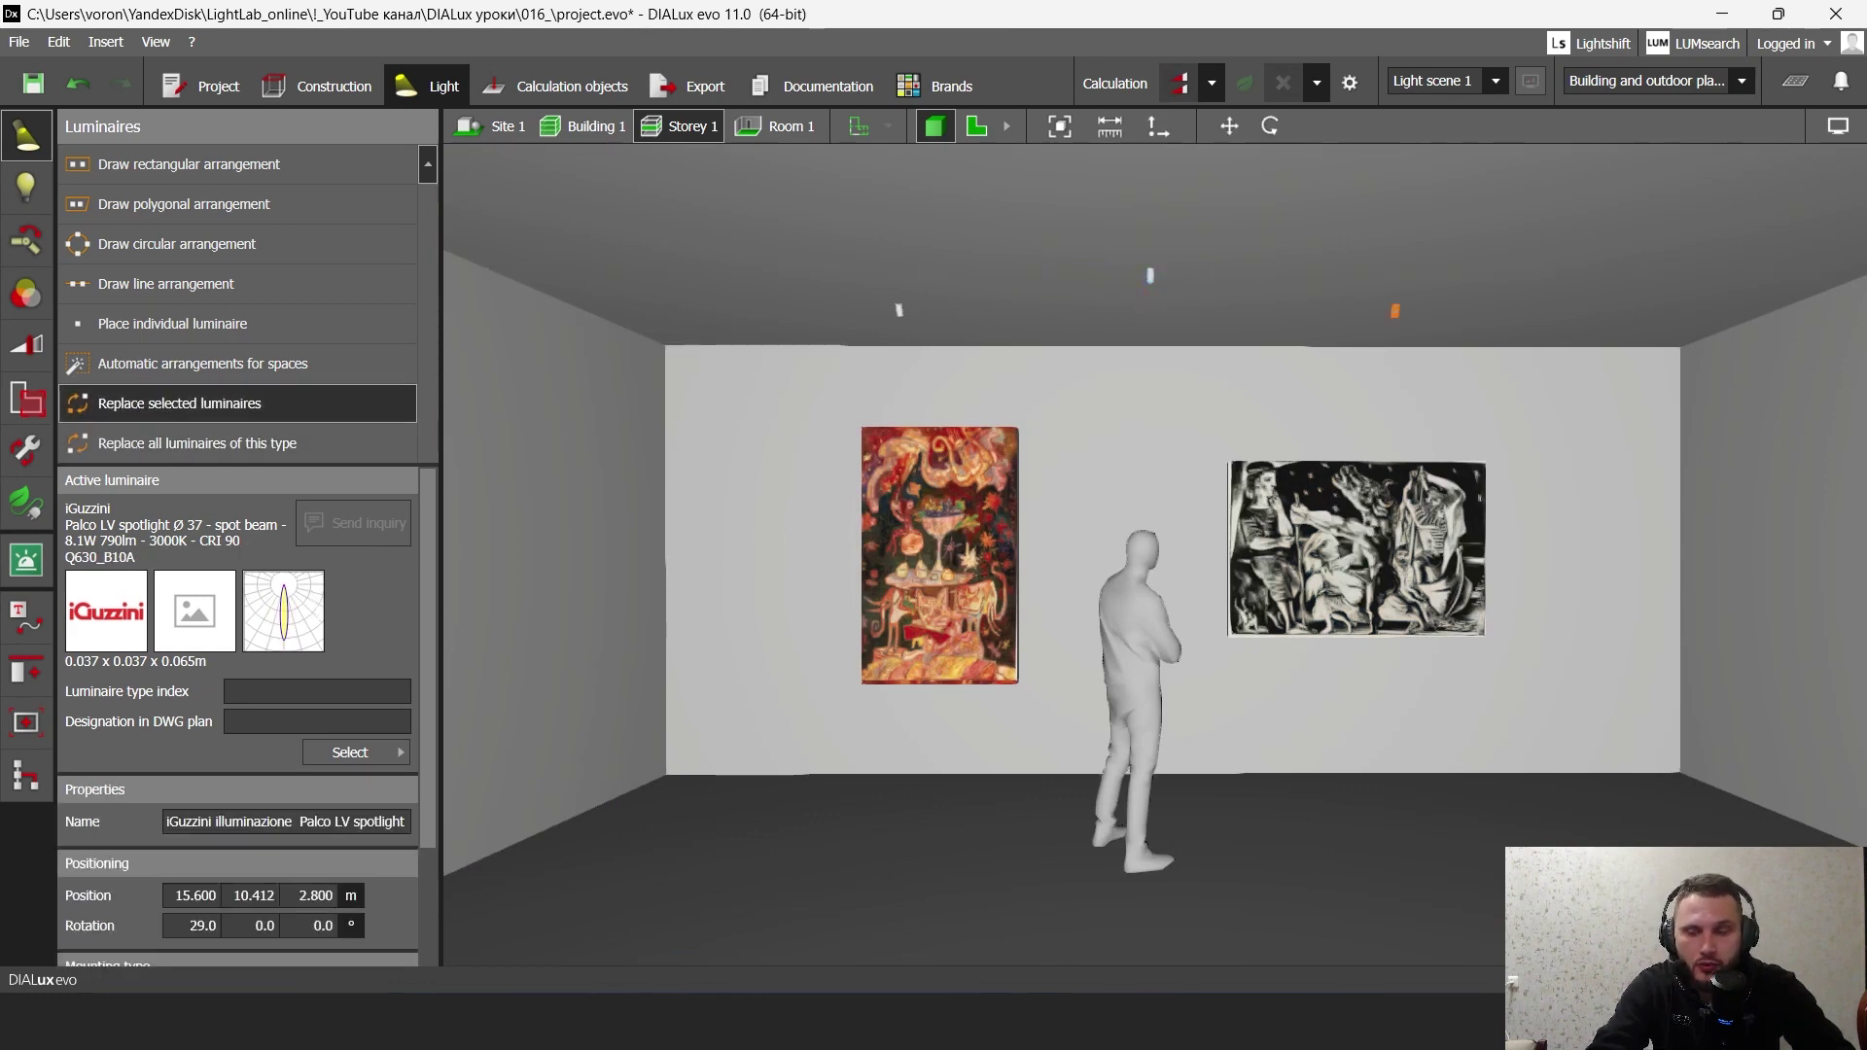
left_click(180, 403)
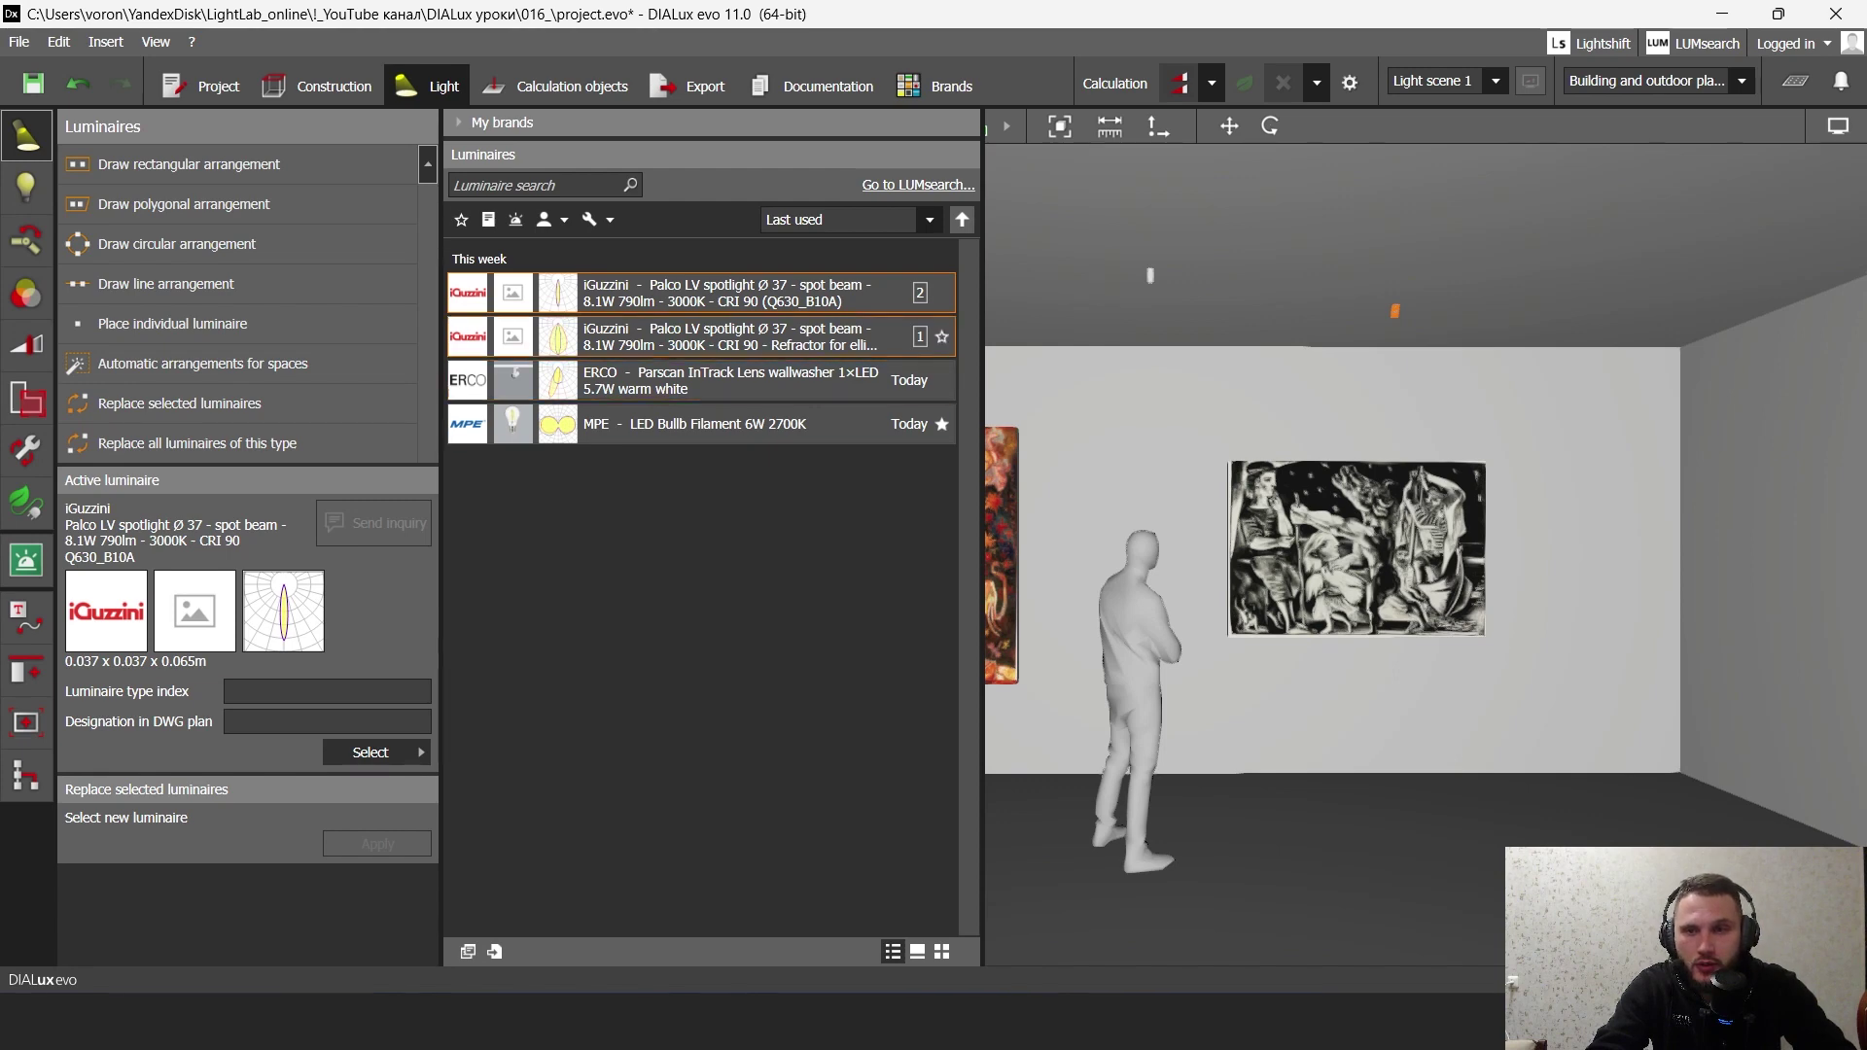
left_click(729, 336)
left_click(377, 859)
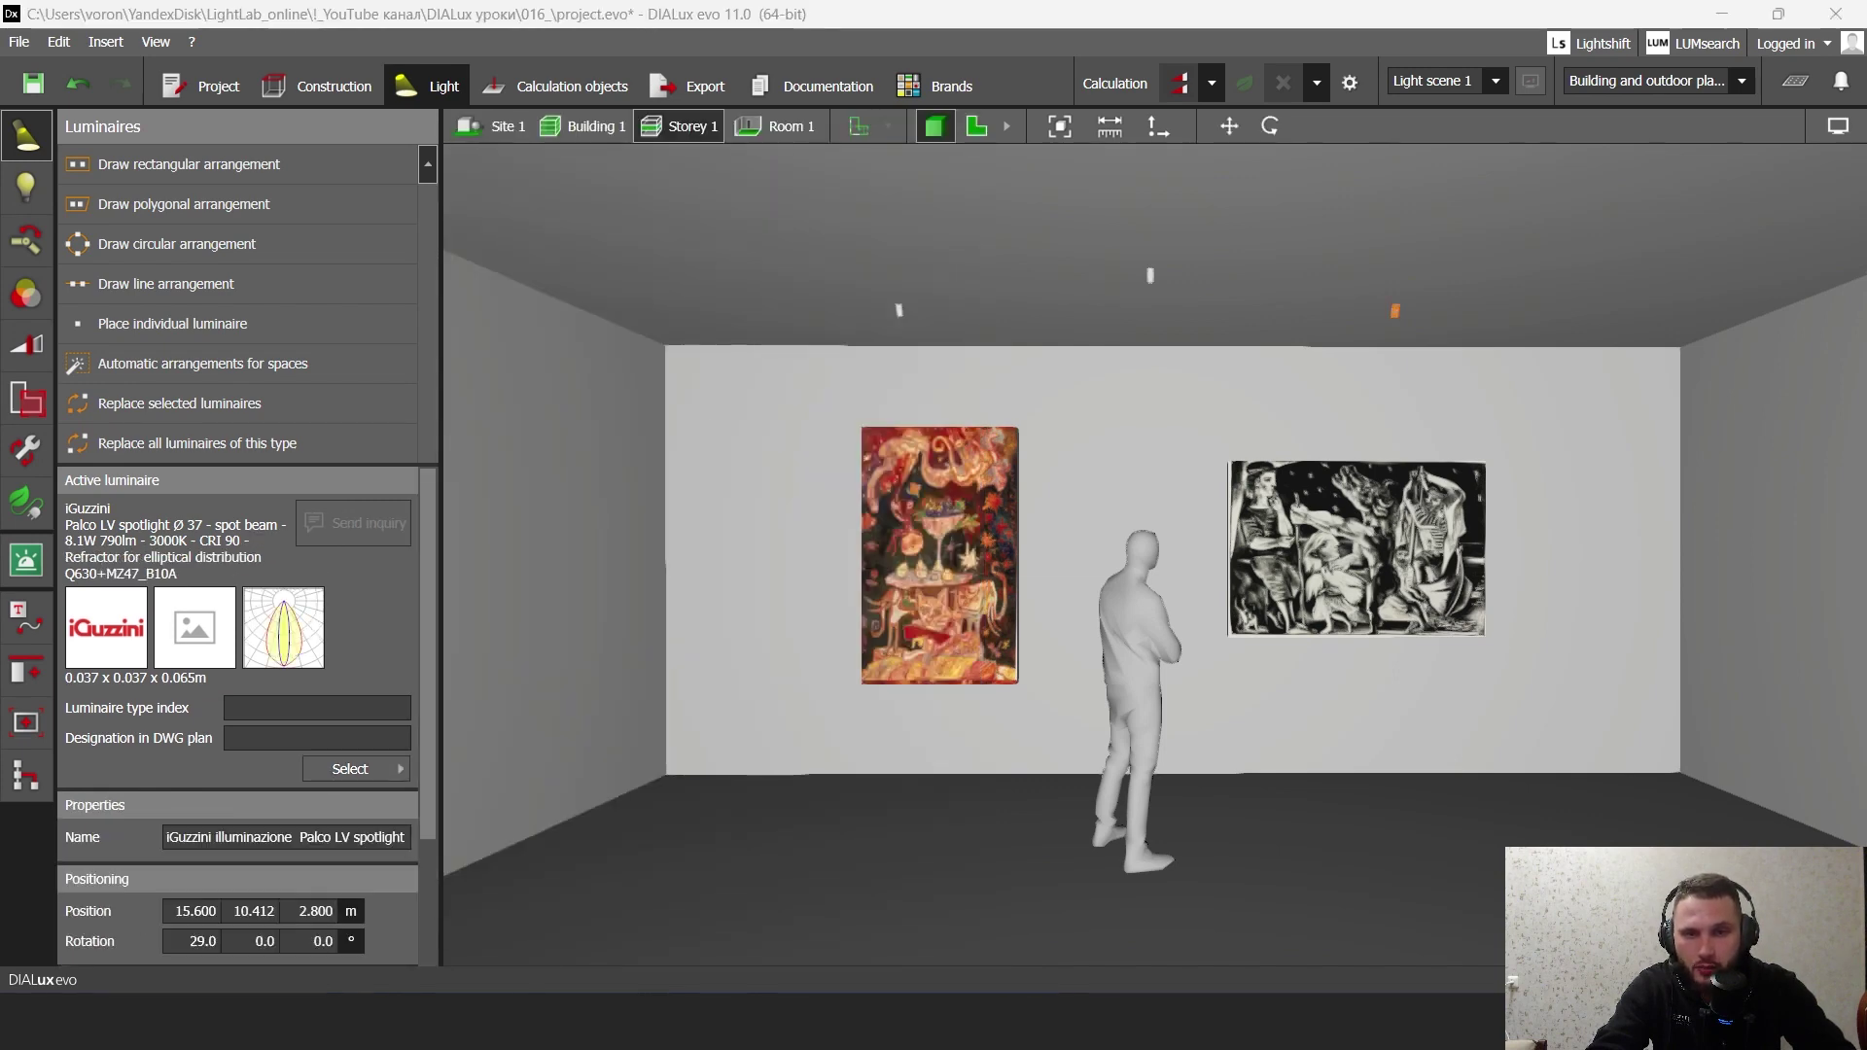
key("Return")
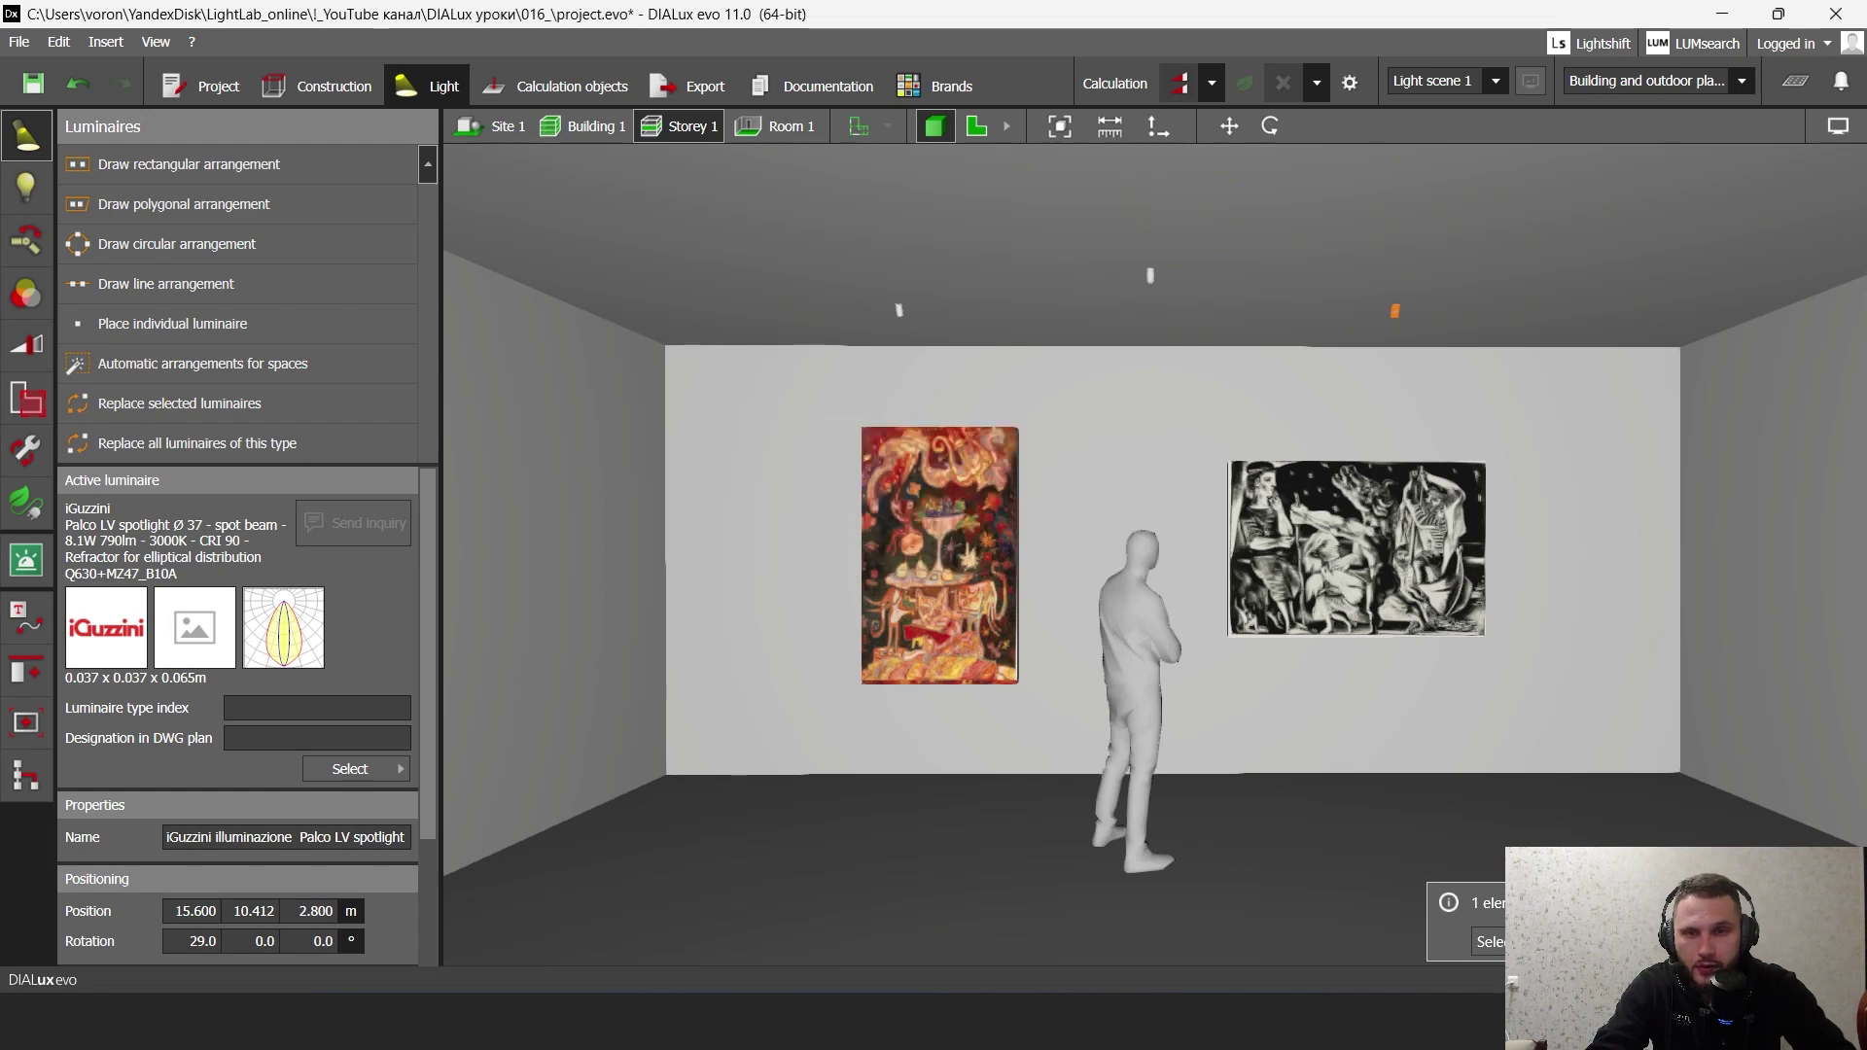
key("Escape")
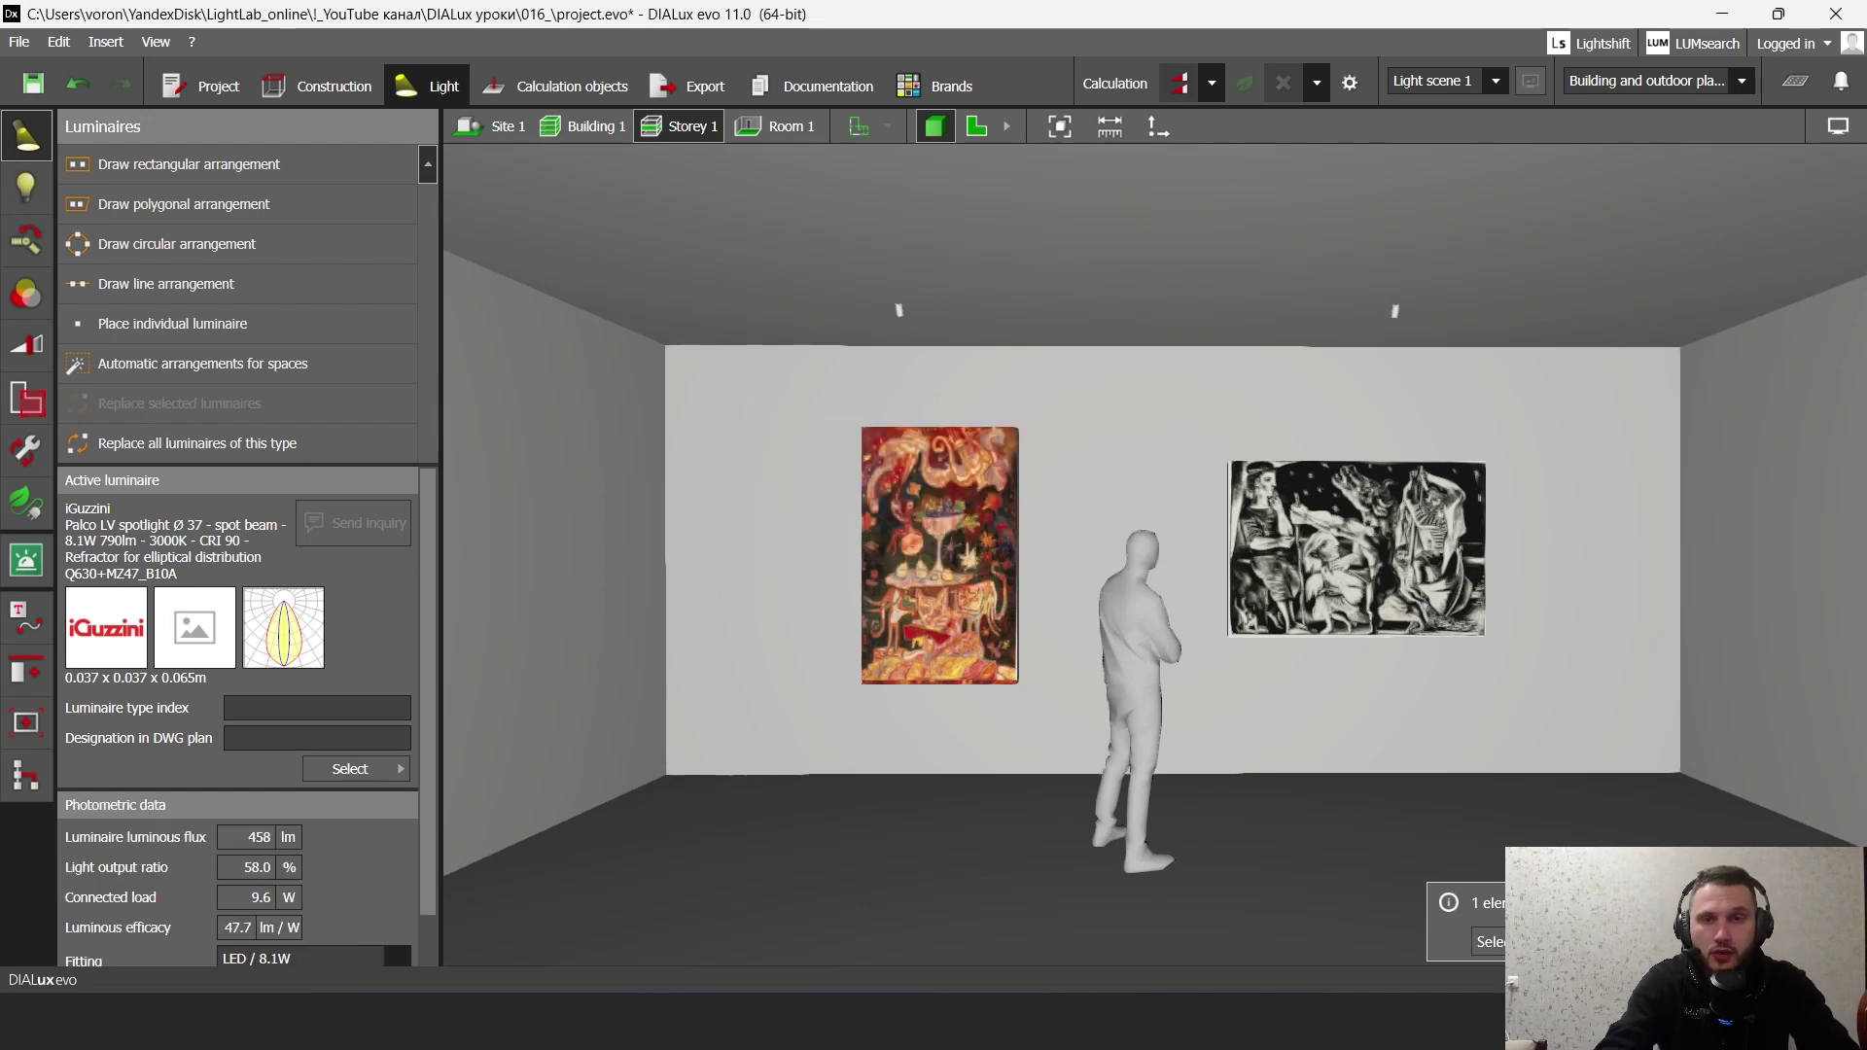
- Select the spotlight for the black-and-white painting and turn on the preview of the lighting effect in the 3D view
left_click(1395, 312)
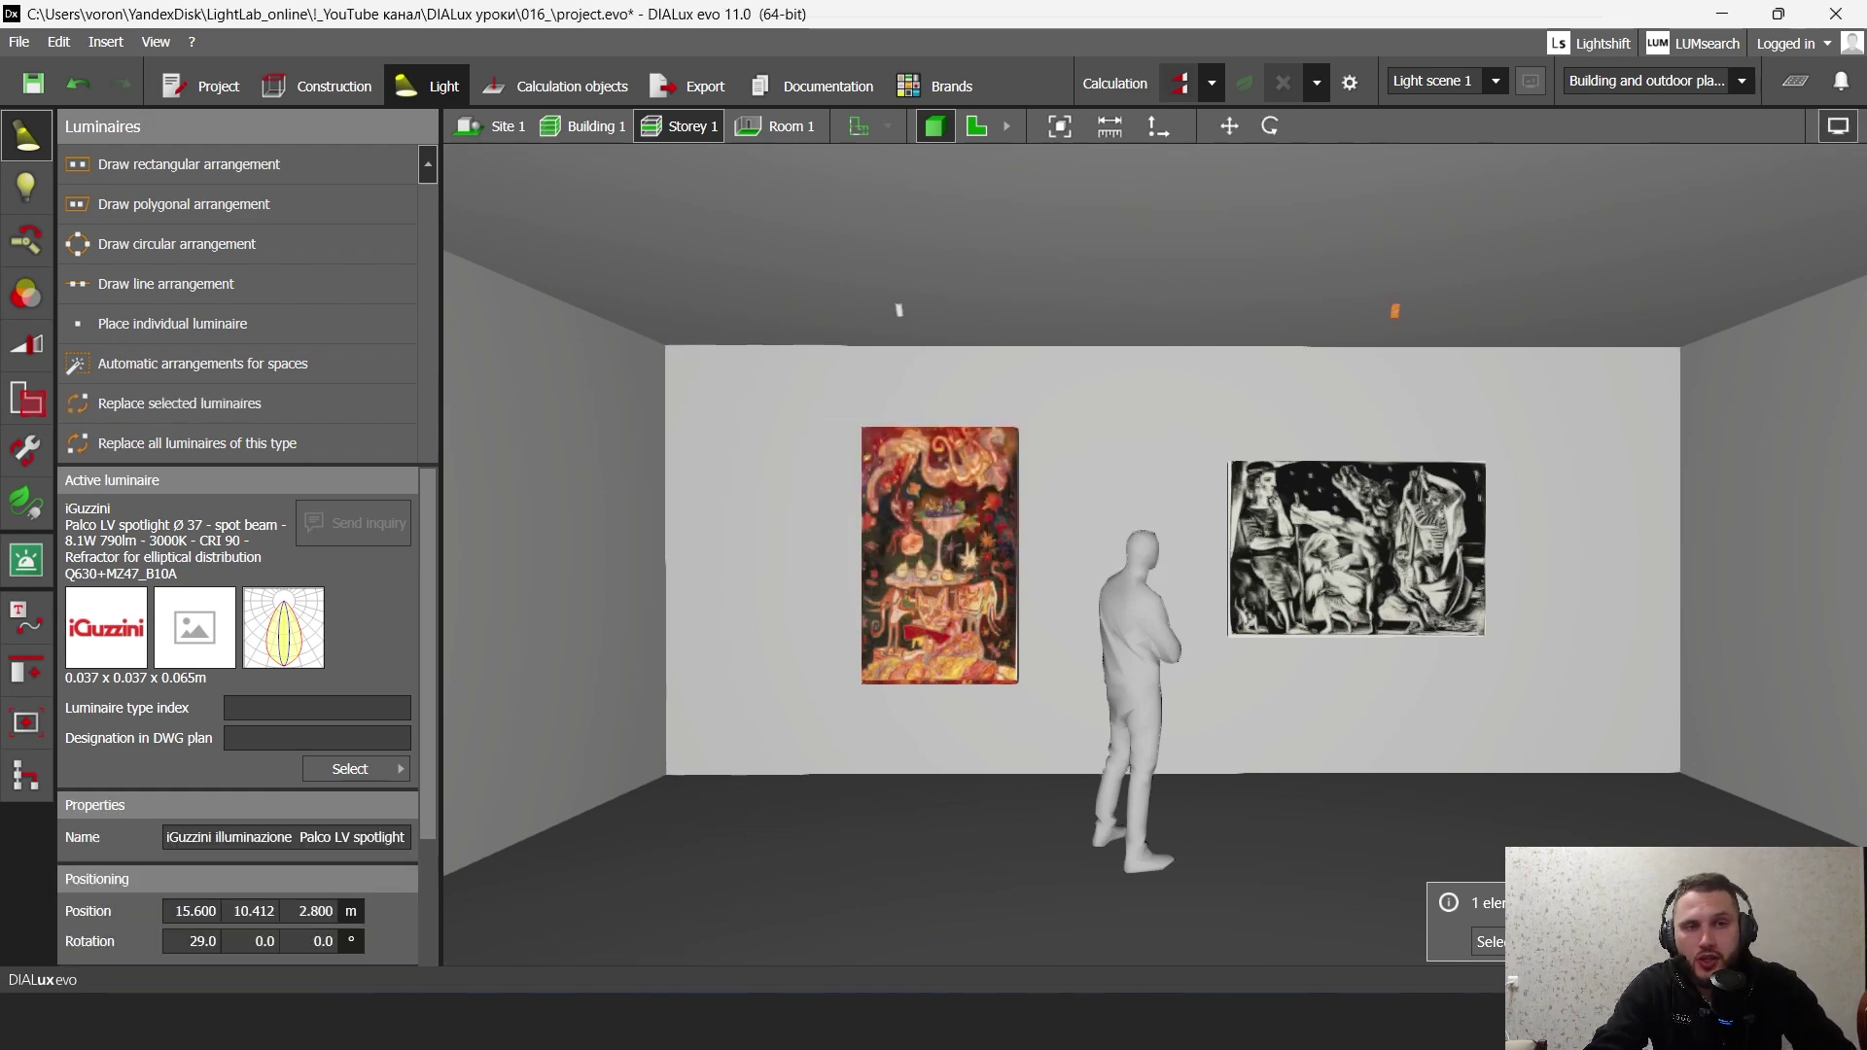
left_click(1837, 126)
left_click(1797, 159)
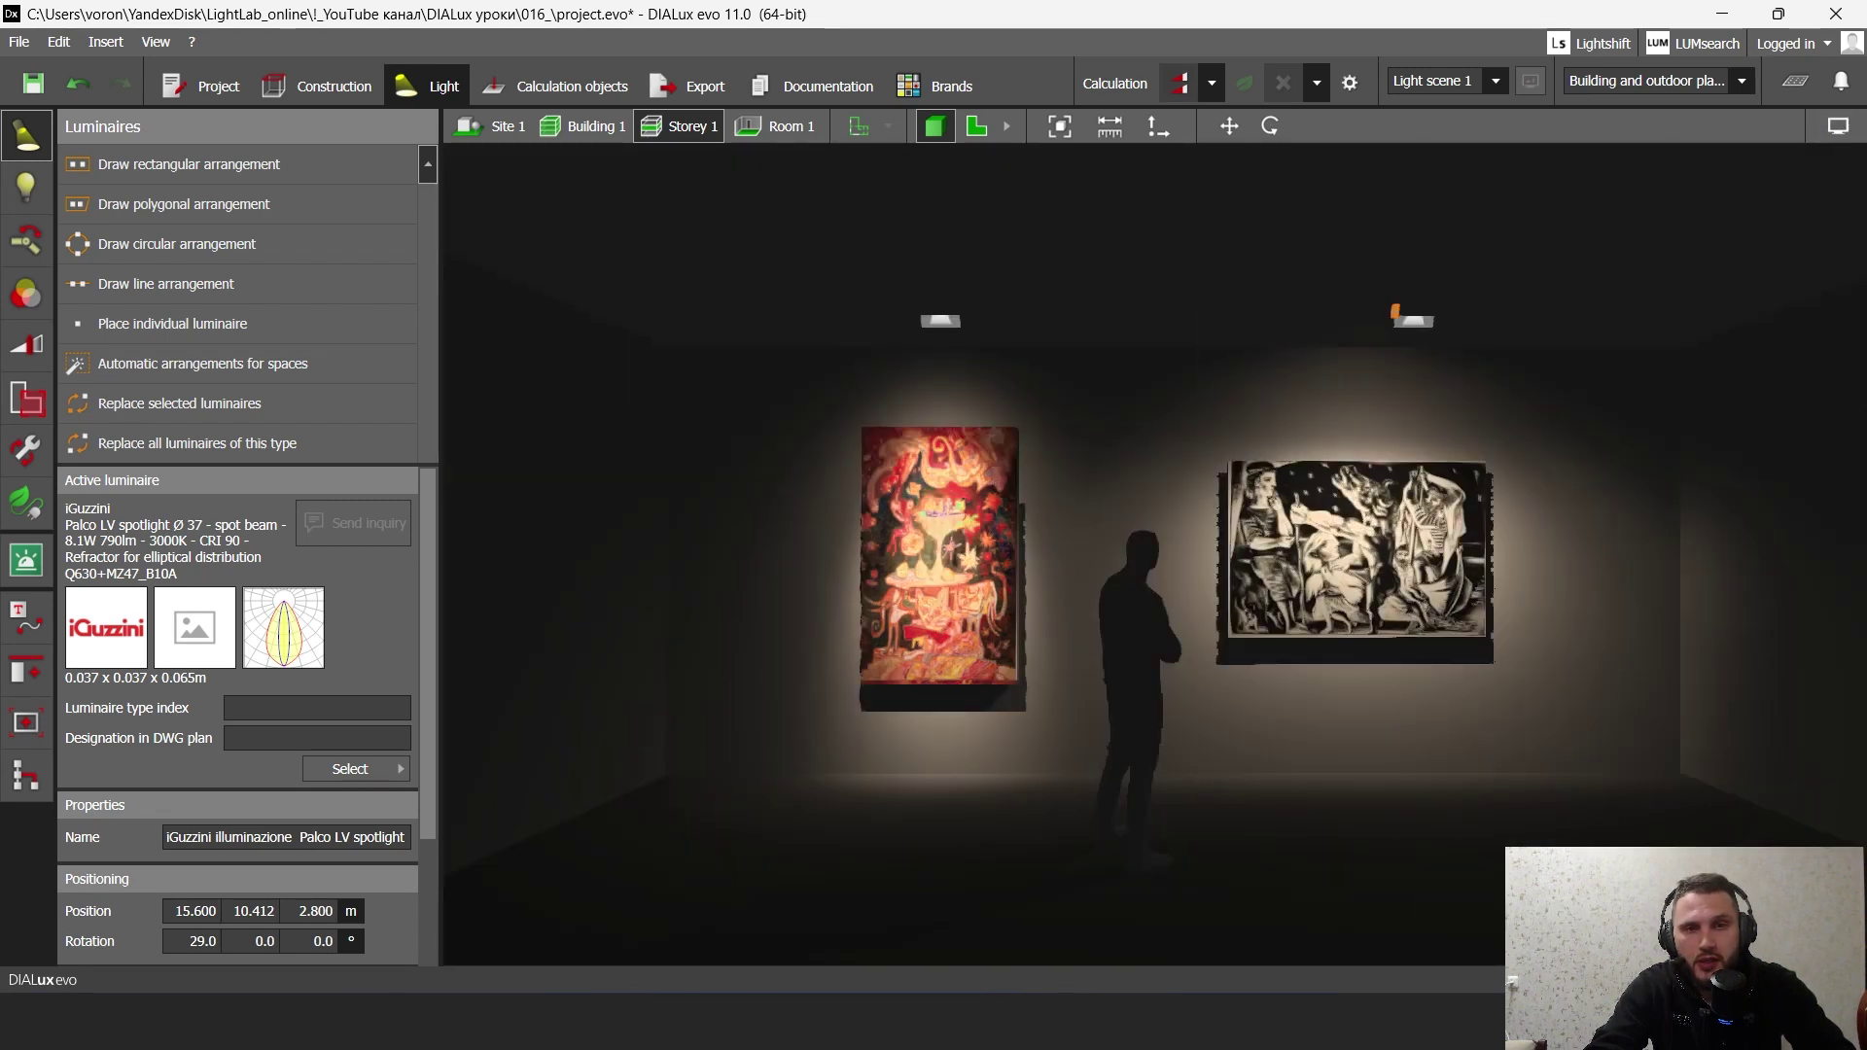
- Try rotating the black-and-white painting's spotlight about its axes, and undo the rotations
left_click(1270, 126)
left_click_drag(1362, 285, 1369, 305)
key("ctrl+z")
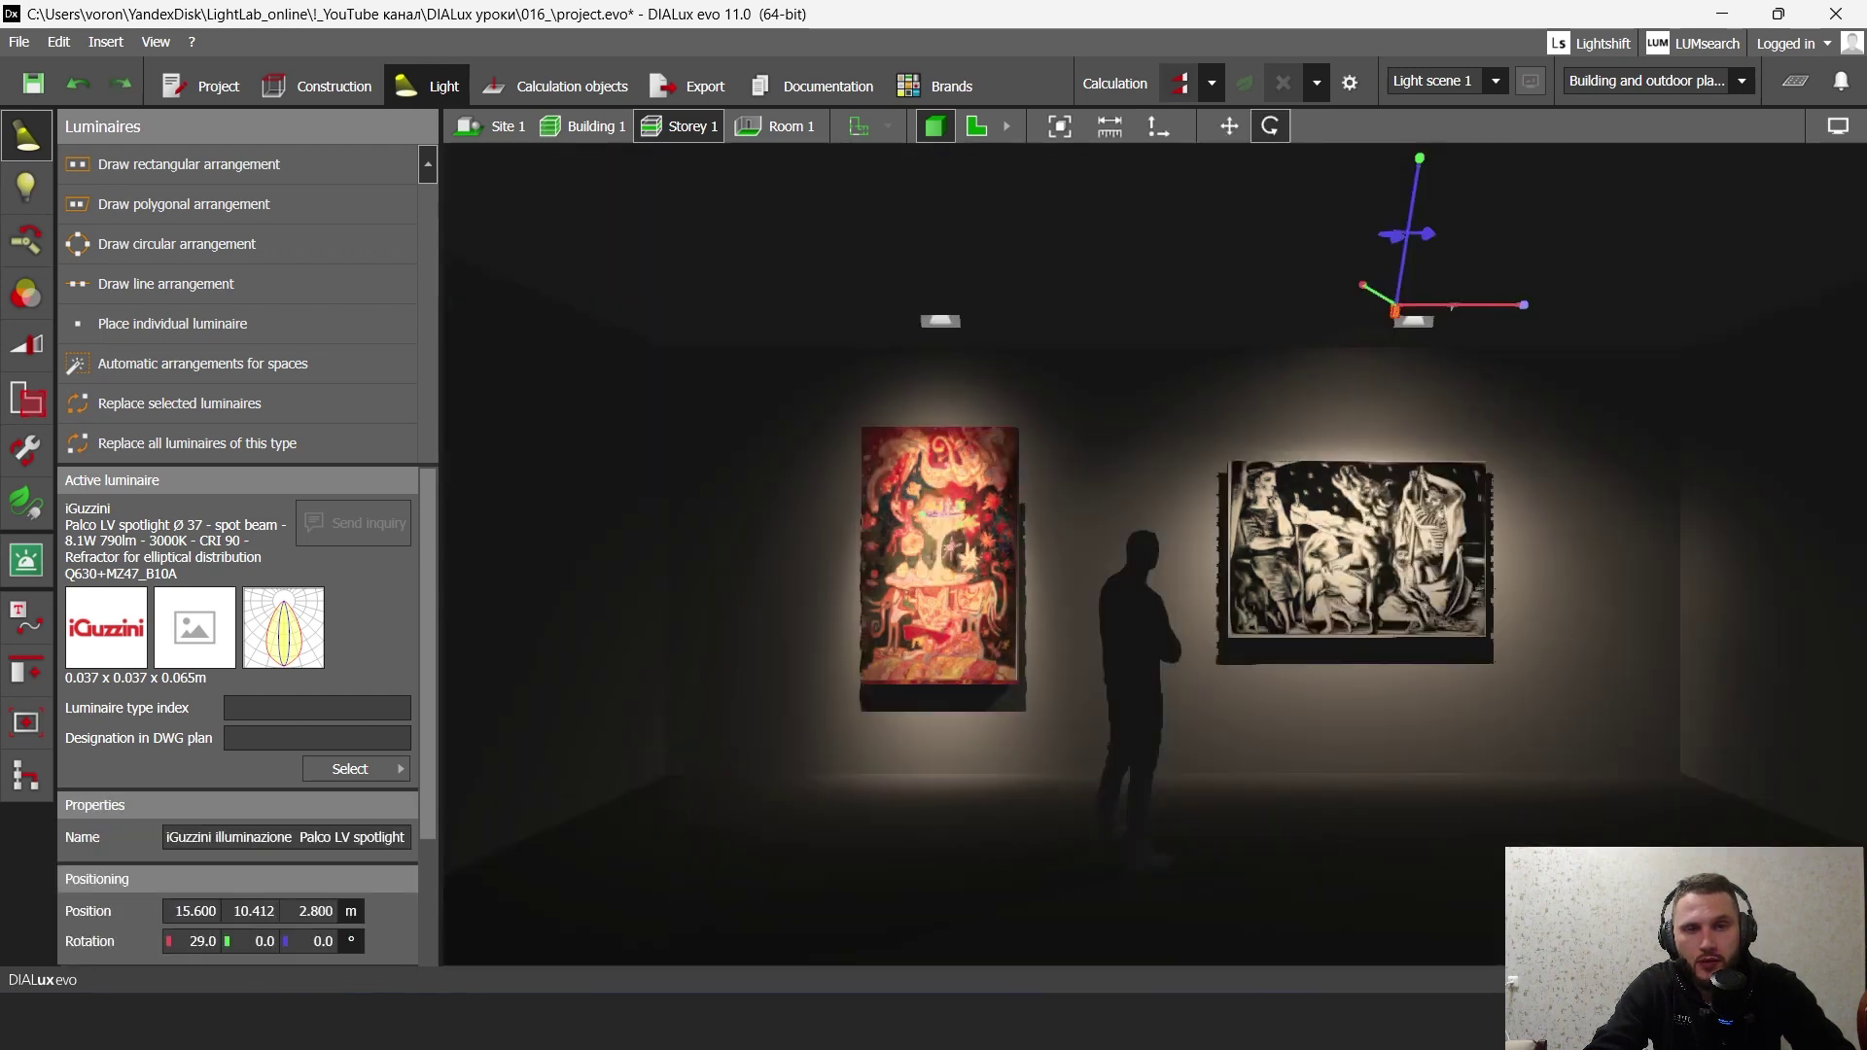
left_click_drag(1524, 305, 1271, 301)
key("ctrl+z")
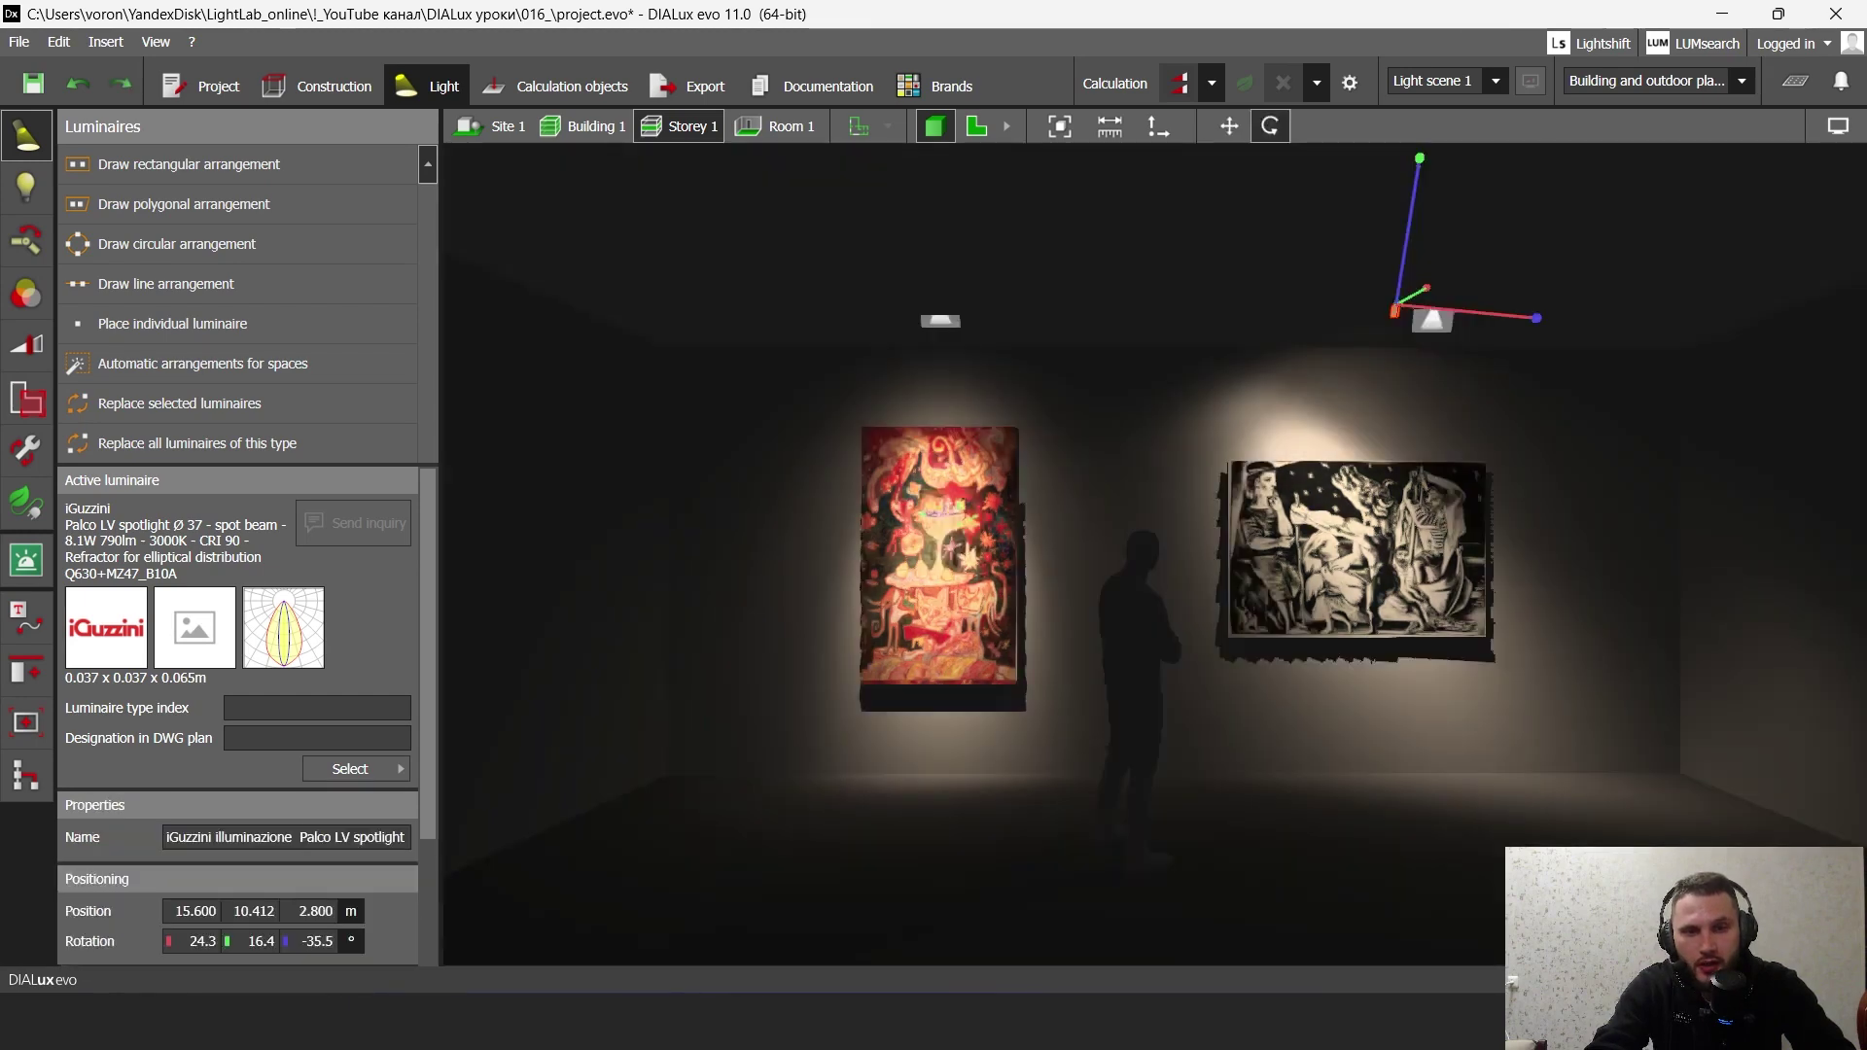
key("ctrl+z")
key("ctrl+z")
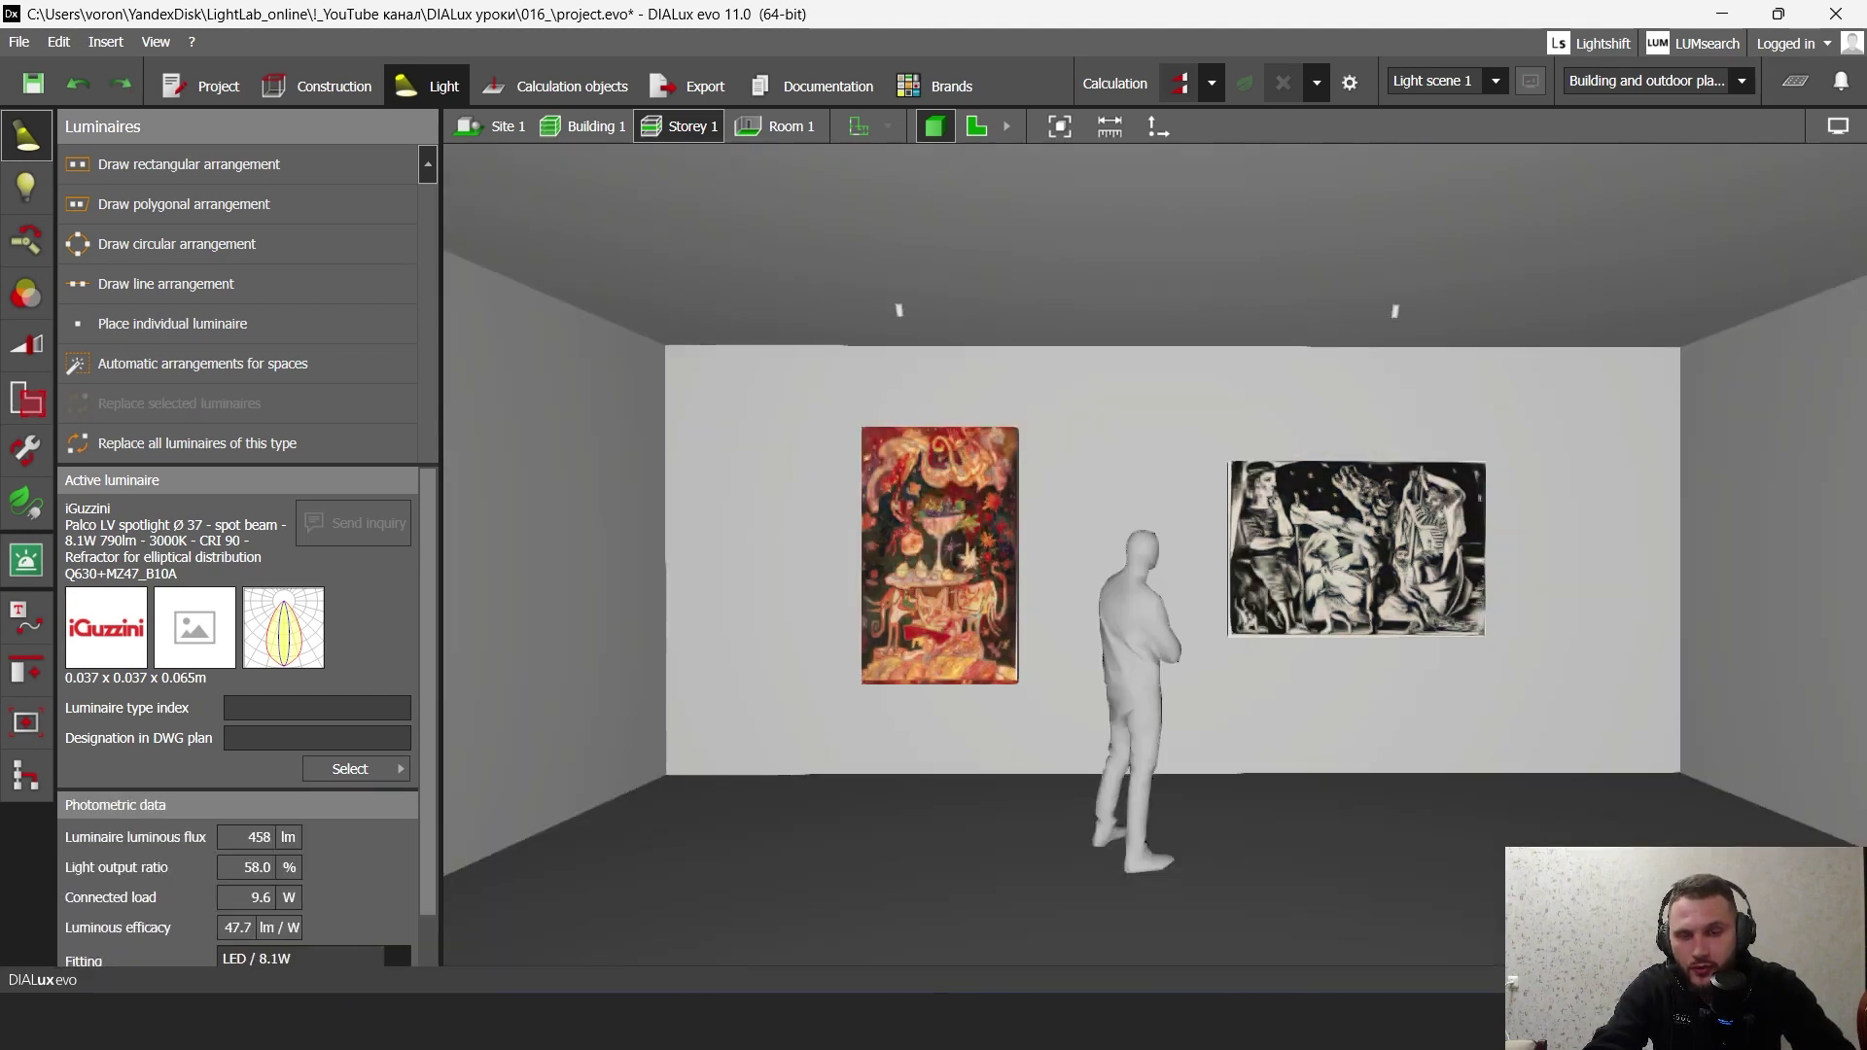
- Calculate the project's lighting with the elliptical refractor, hide the results overview, and raytrace the view at 1920 x 1080 pixels
left_click(1180, 83)
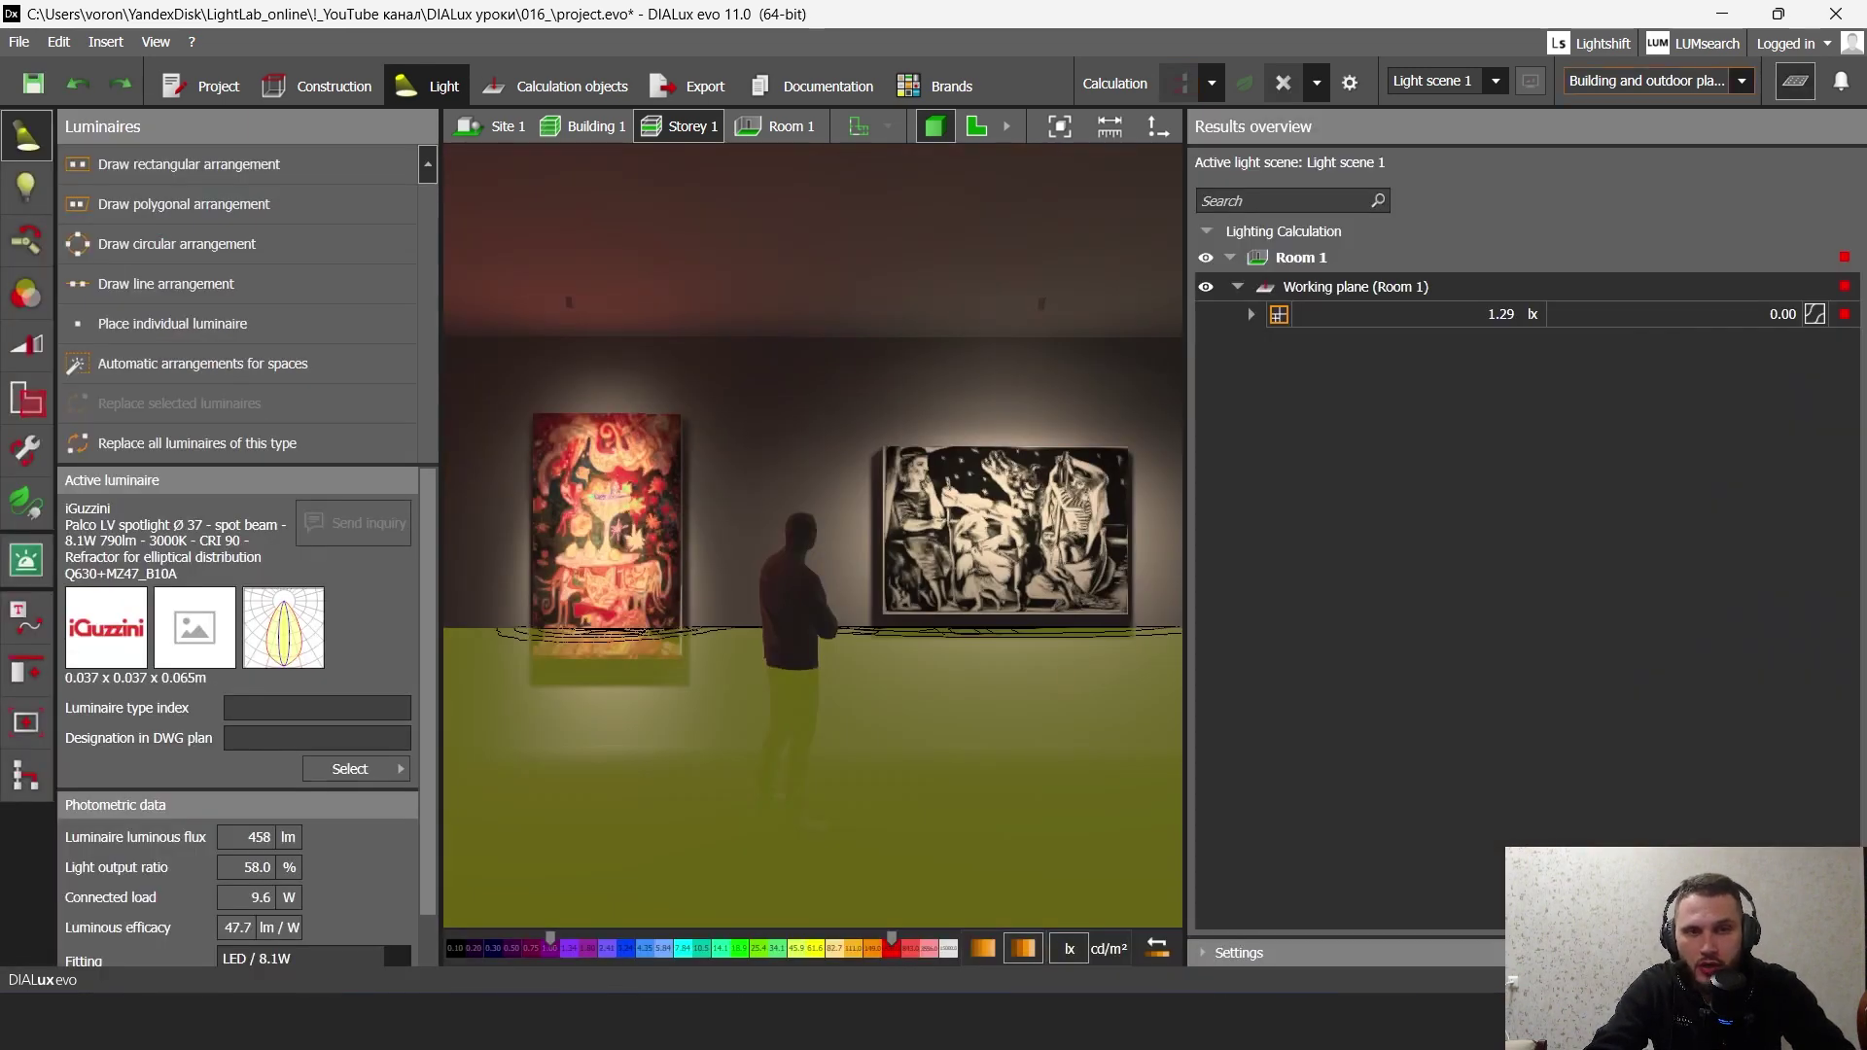
left_click(1795, 82)
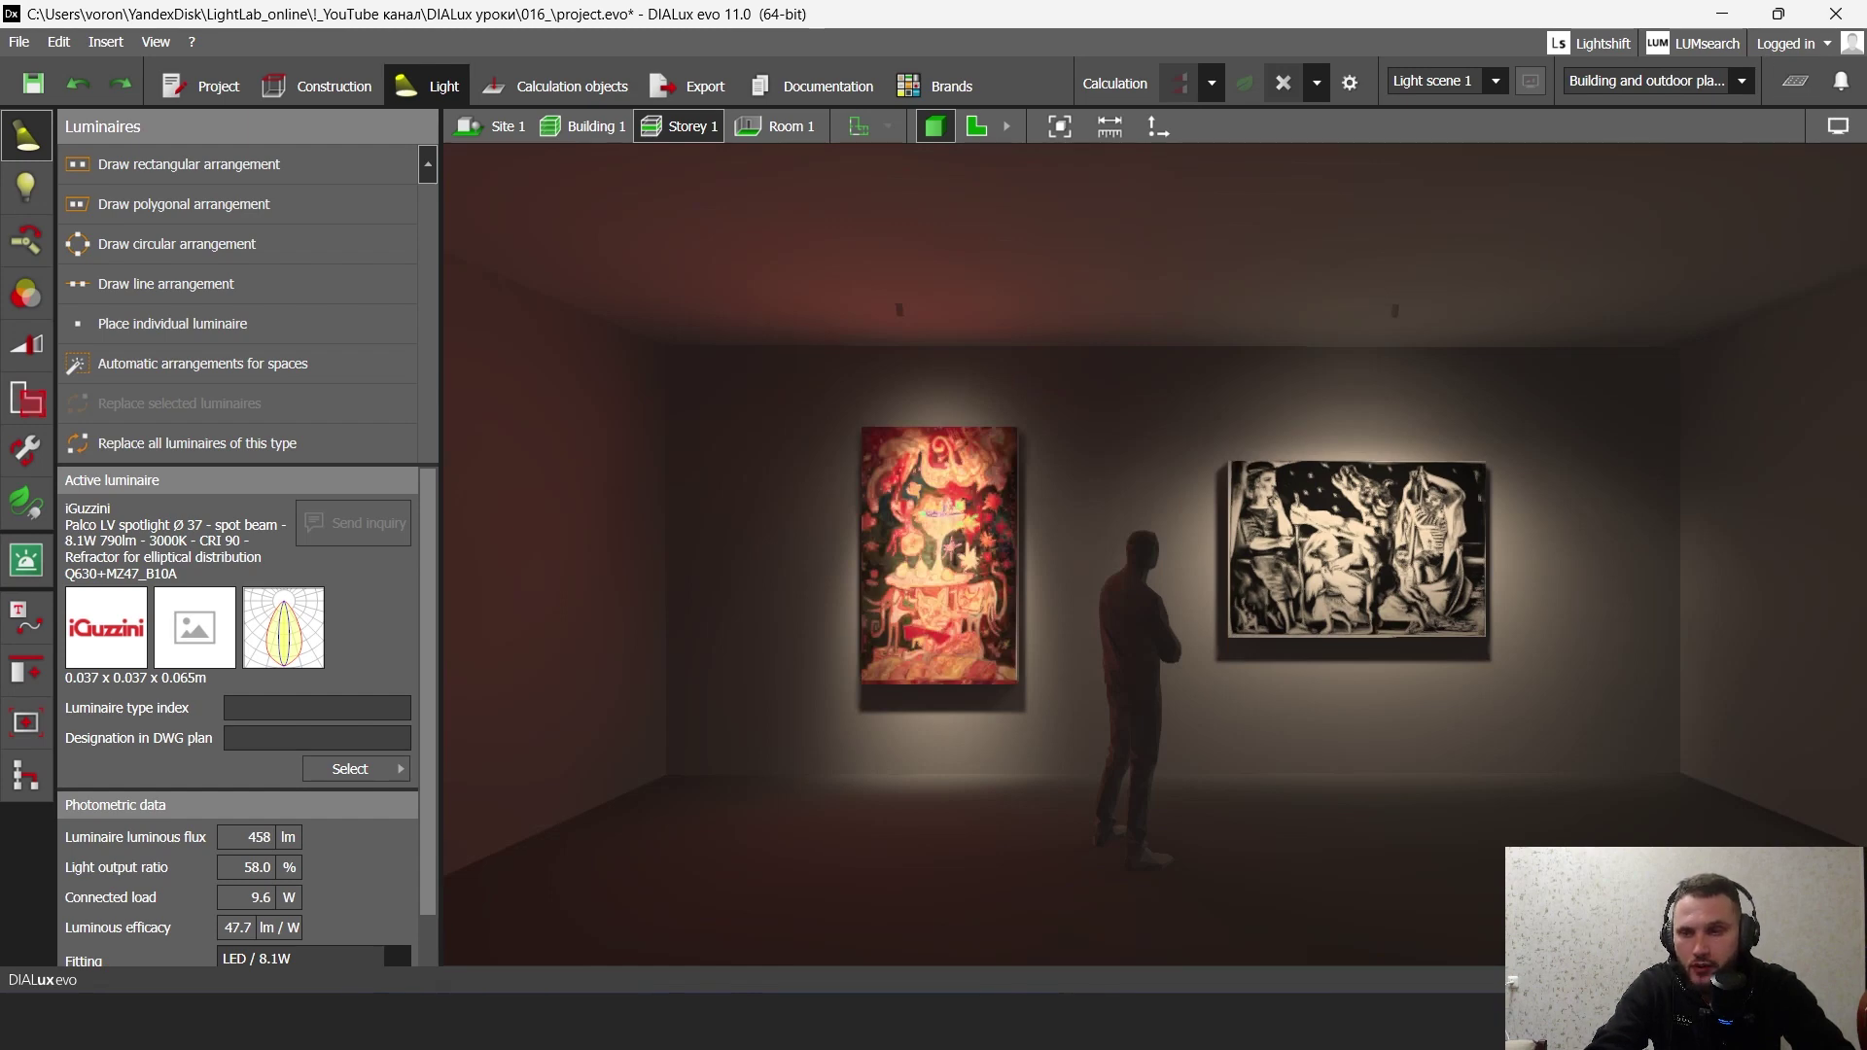
left_click(693, 85)
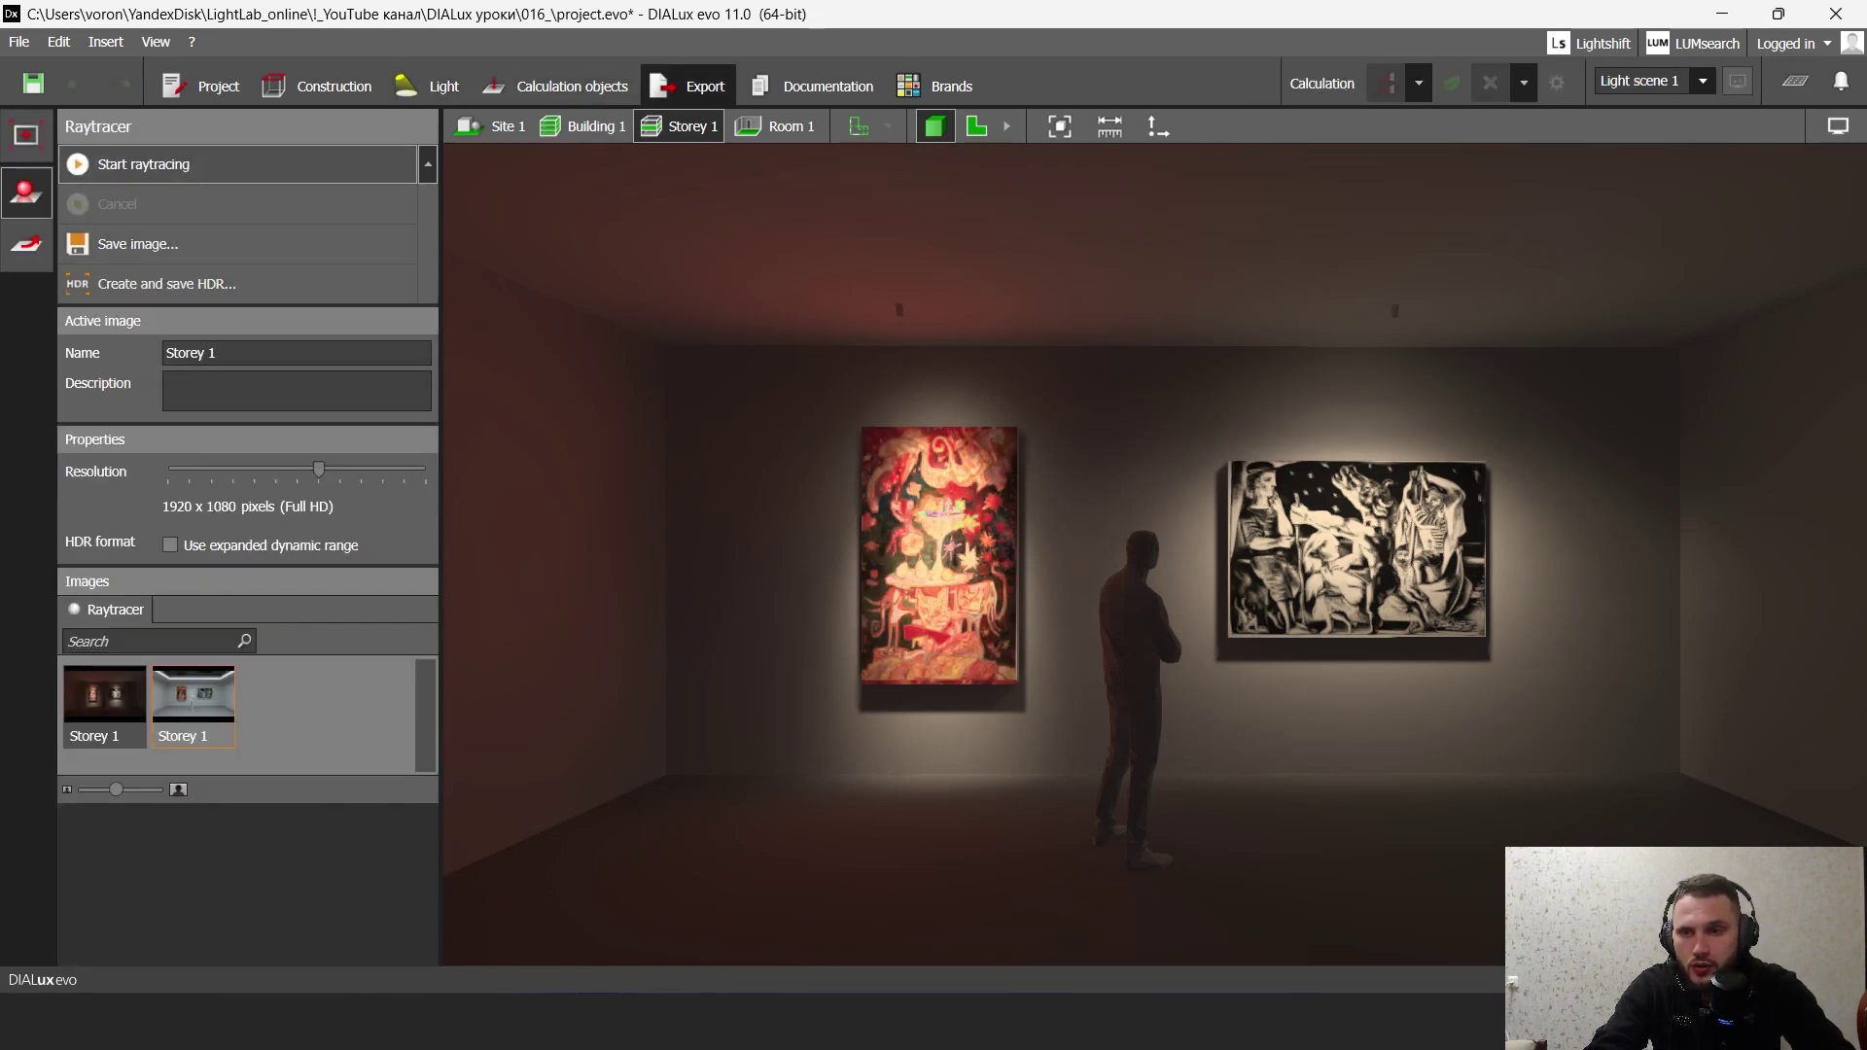
left_click(144, 163)
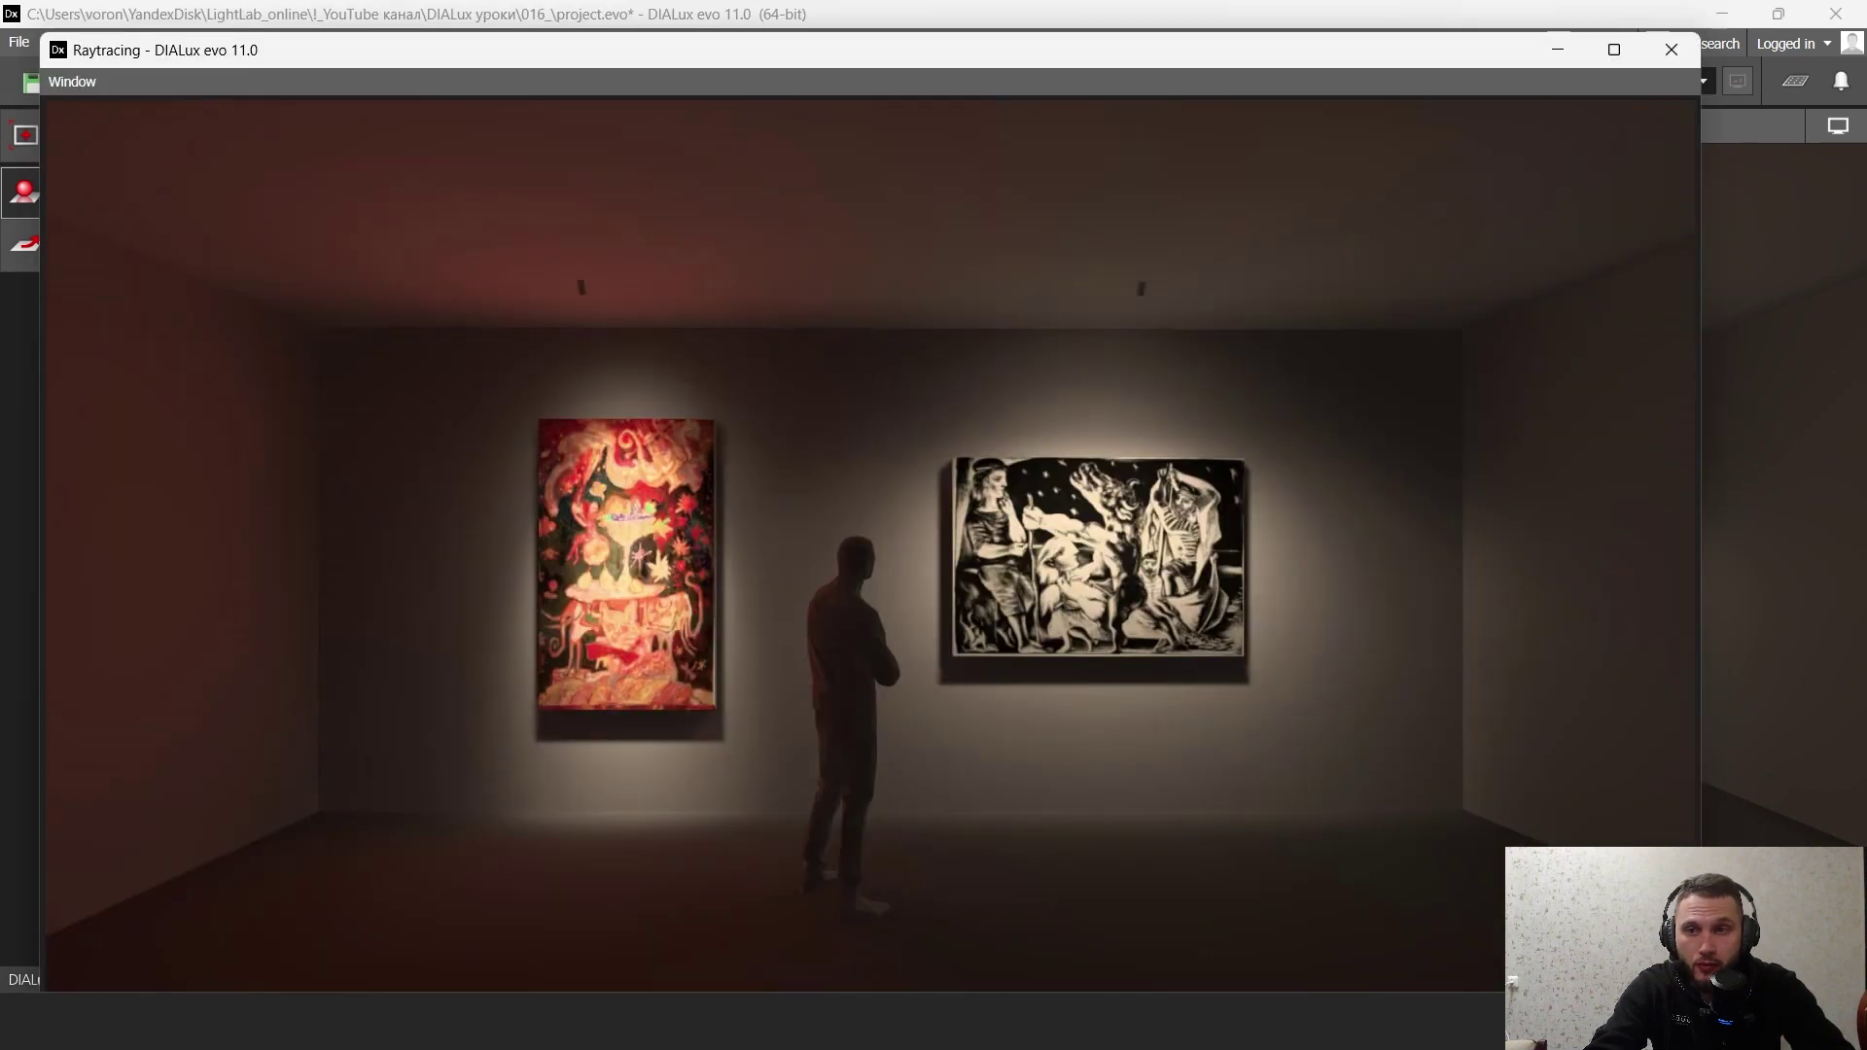
mouse_move(363, 56)
left_mouse_down()
mouse_move(1103, 64)
mouse_move(1401, 240)
mouse_move(903, 200)
mouse_move(387, 83)
left_mouse_up()
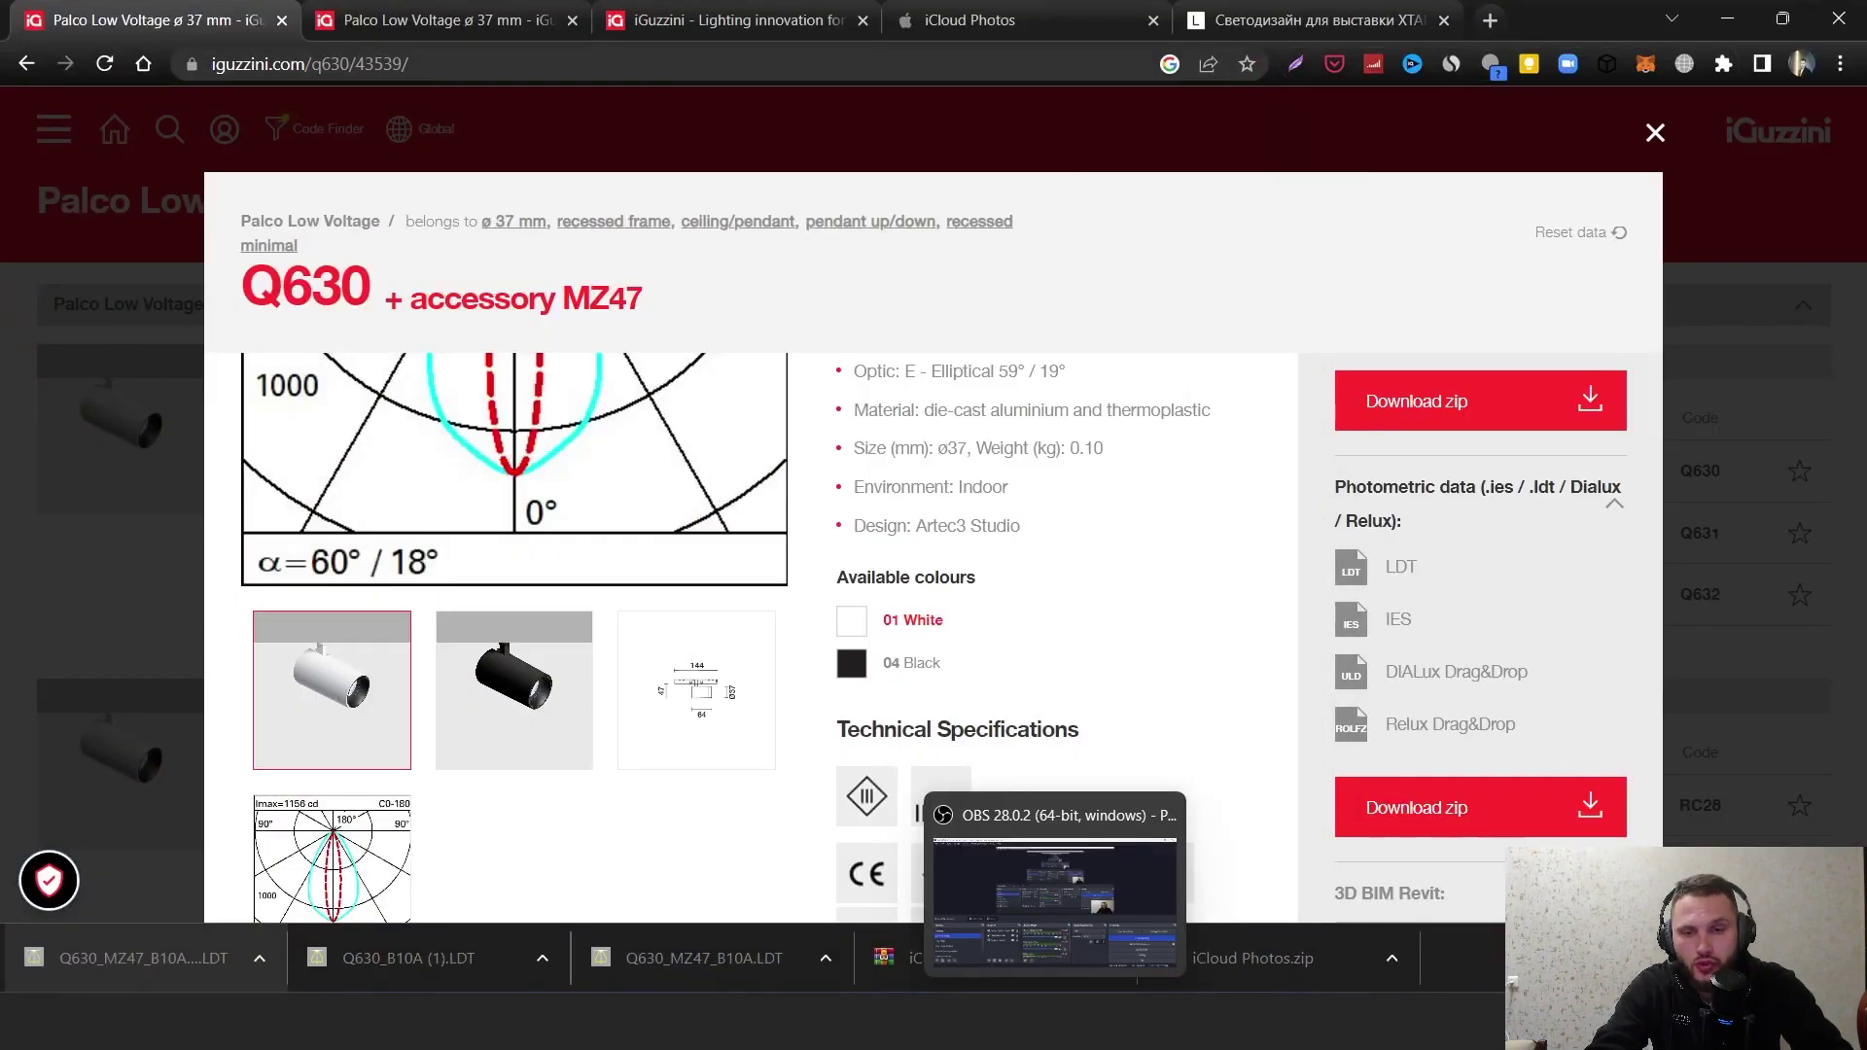
- Switch to 001_specification.xlsx in Excel and open its ERCO product finder link for specsheet A1002125
left_click(948, 1021)
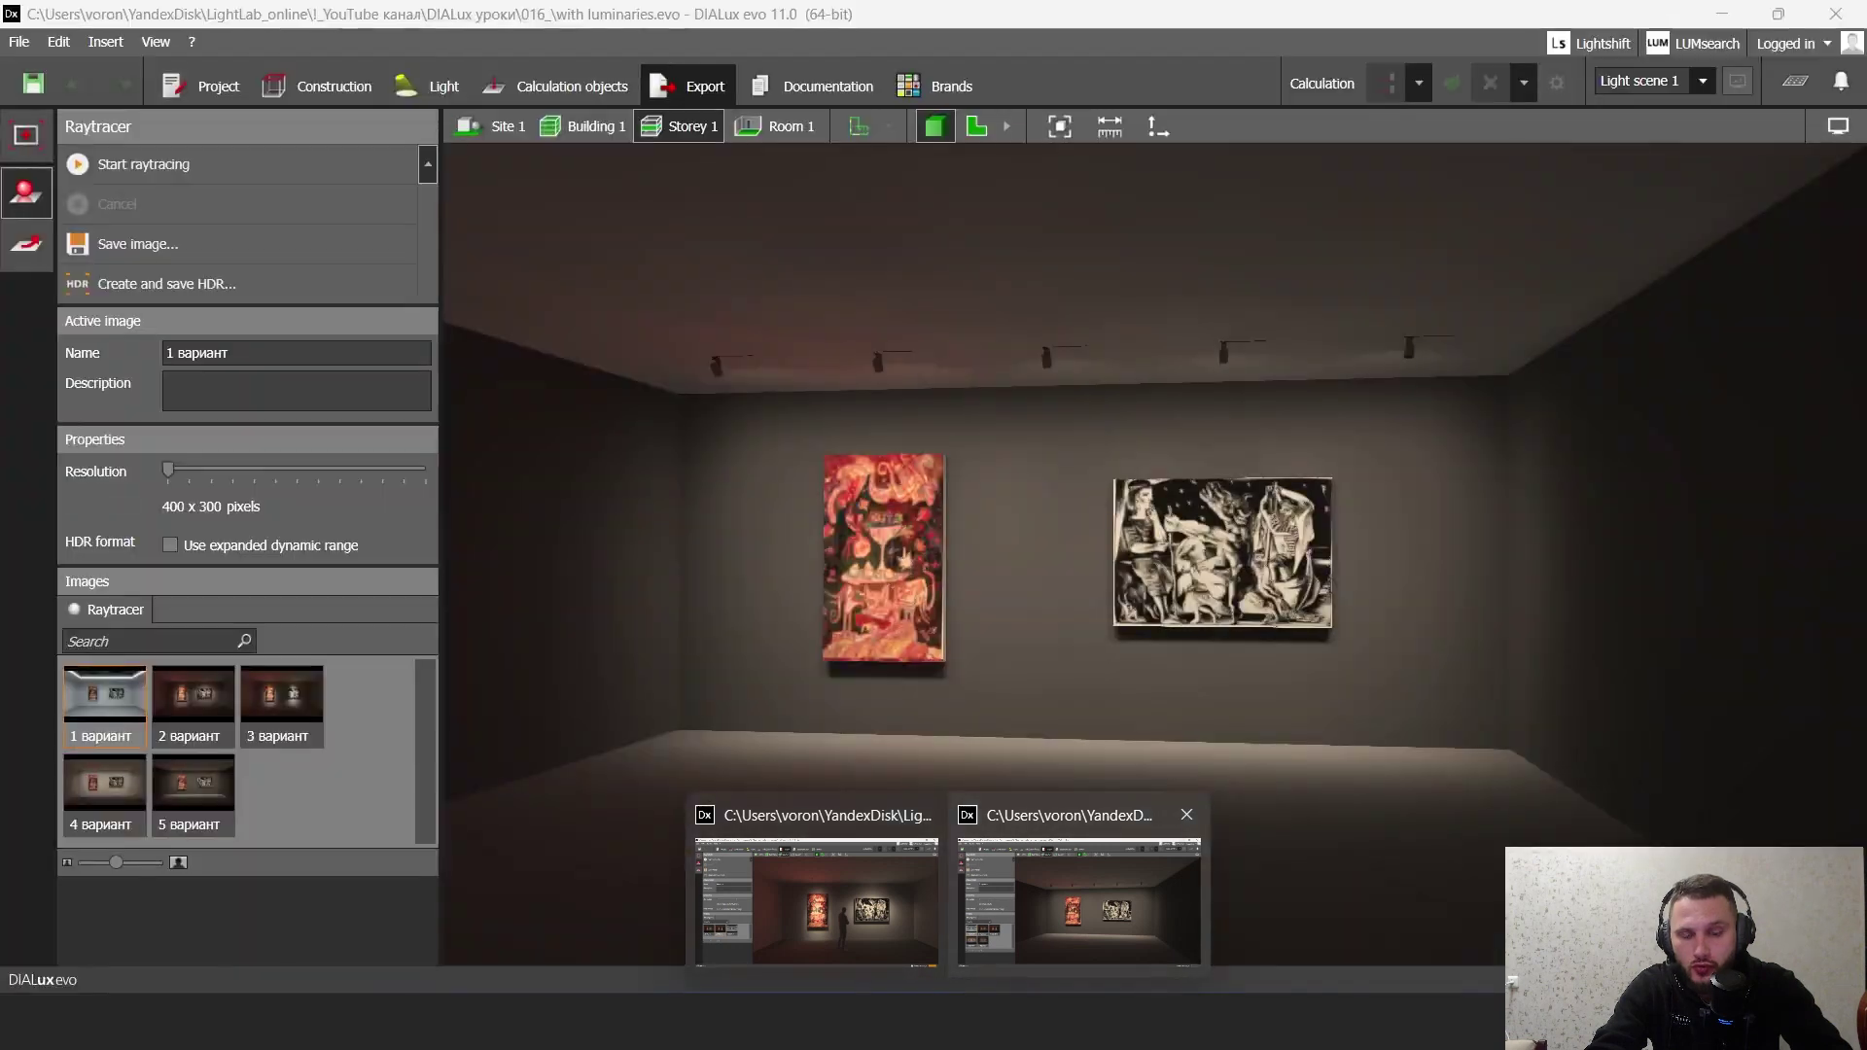
left_click(836, 899)
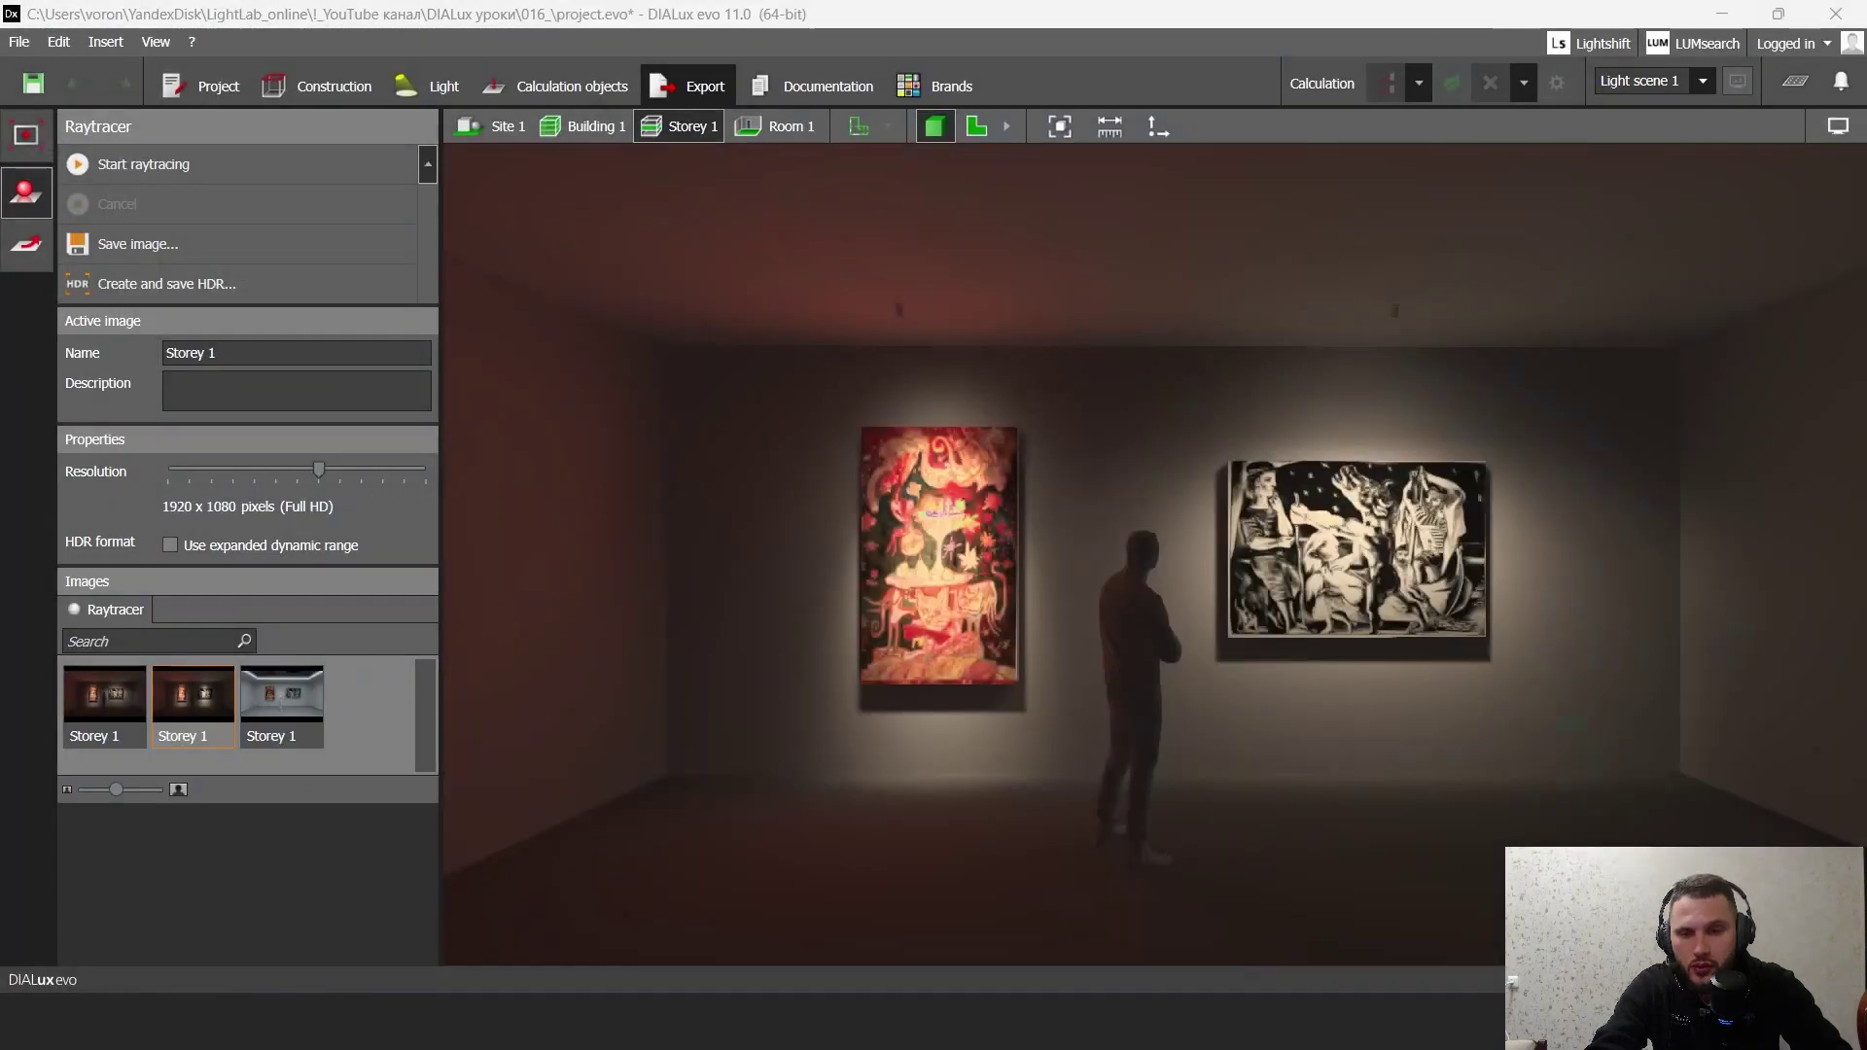
mouse_move(1376, 1021)
mouse_move(1483, 1021)
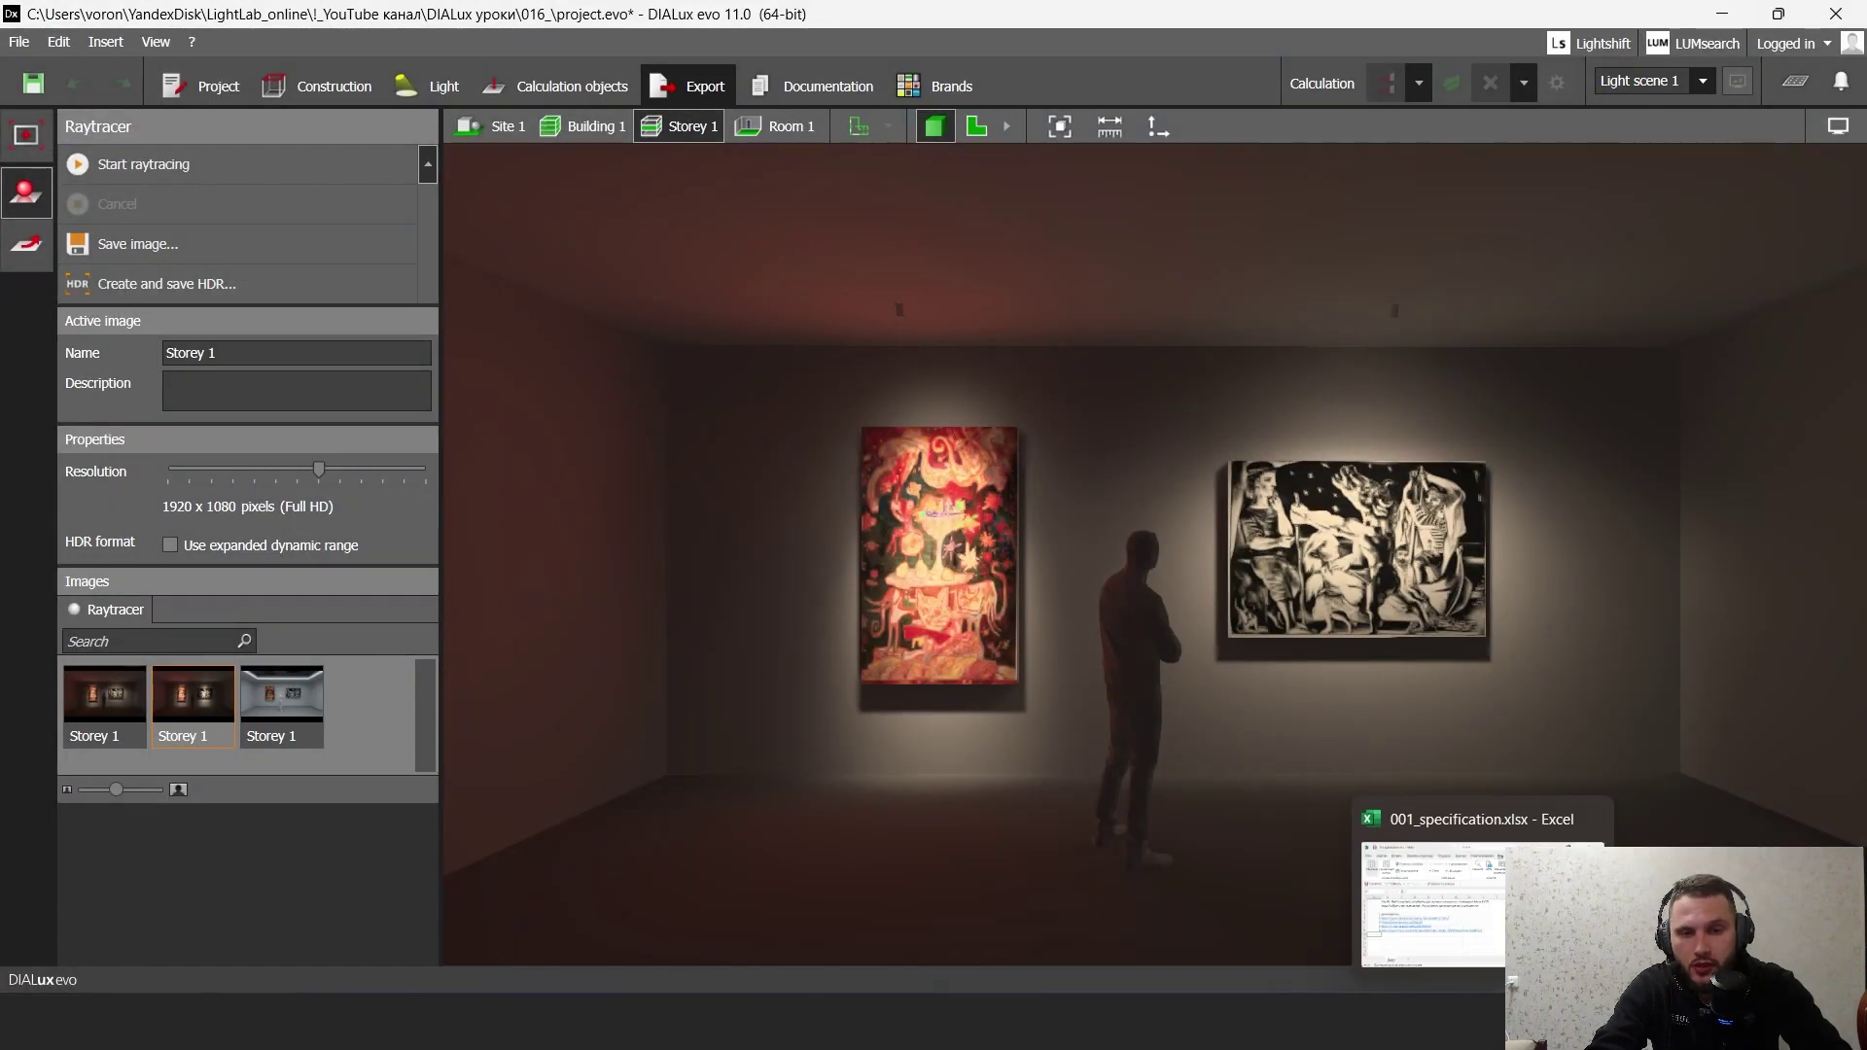
mouse_move(1532, 904)
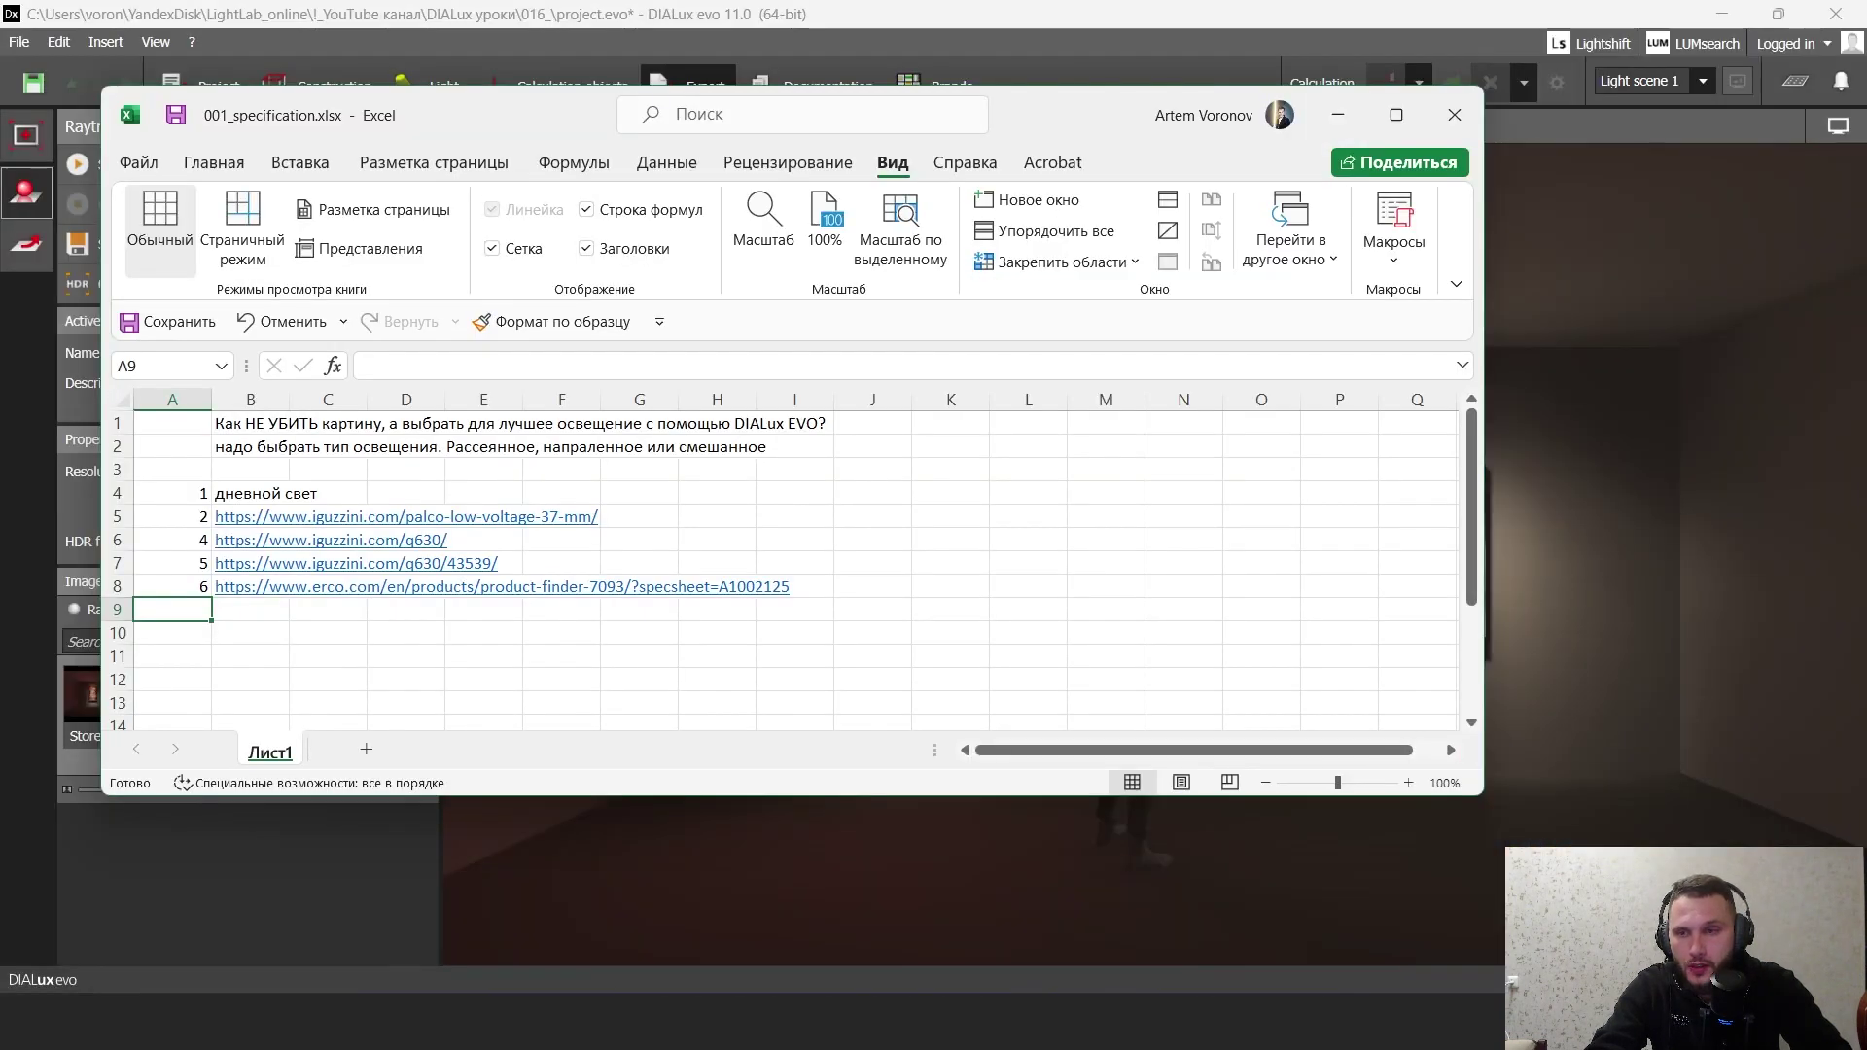
left_click(278, 589)
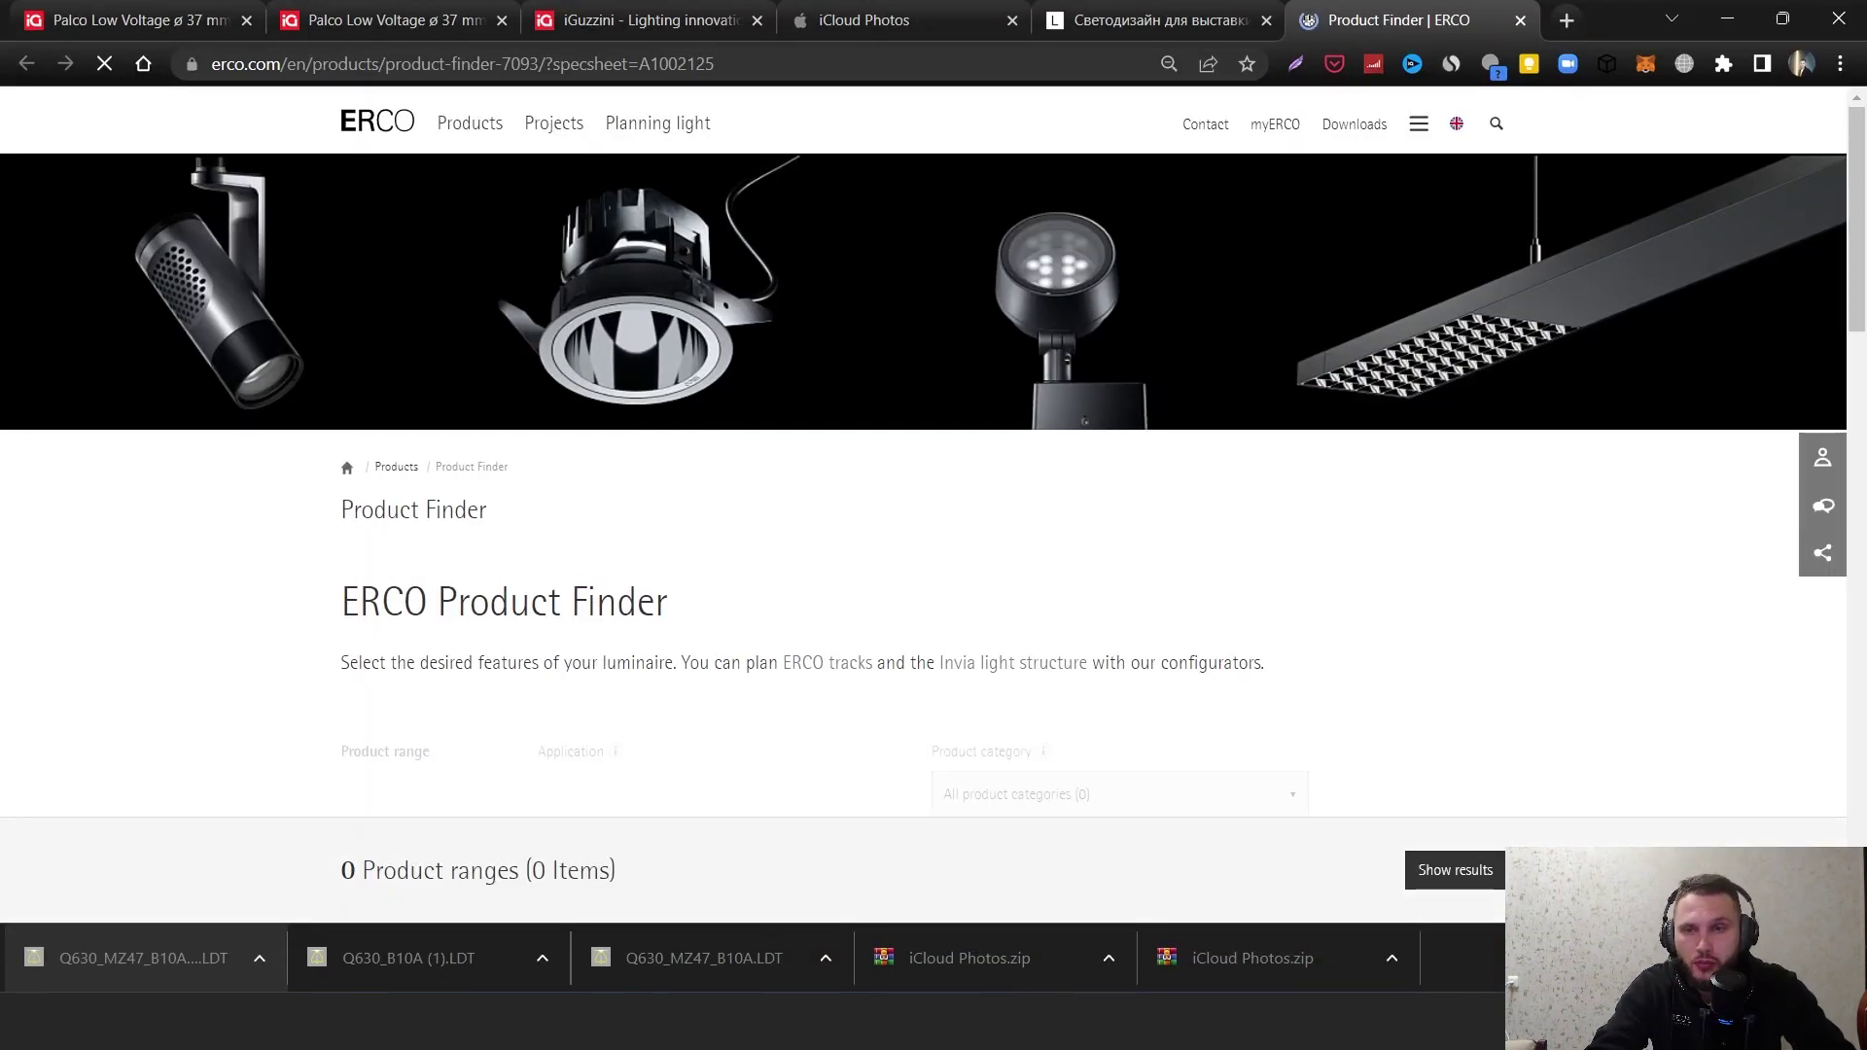
- Examine the technical data, suitable accessories and design data downloads of ERCO's Parscan InTrack Lens wallwasher
scroll(924, 486, "down", 5)
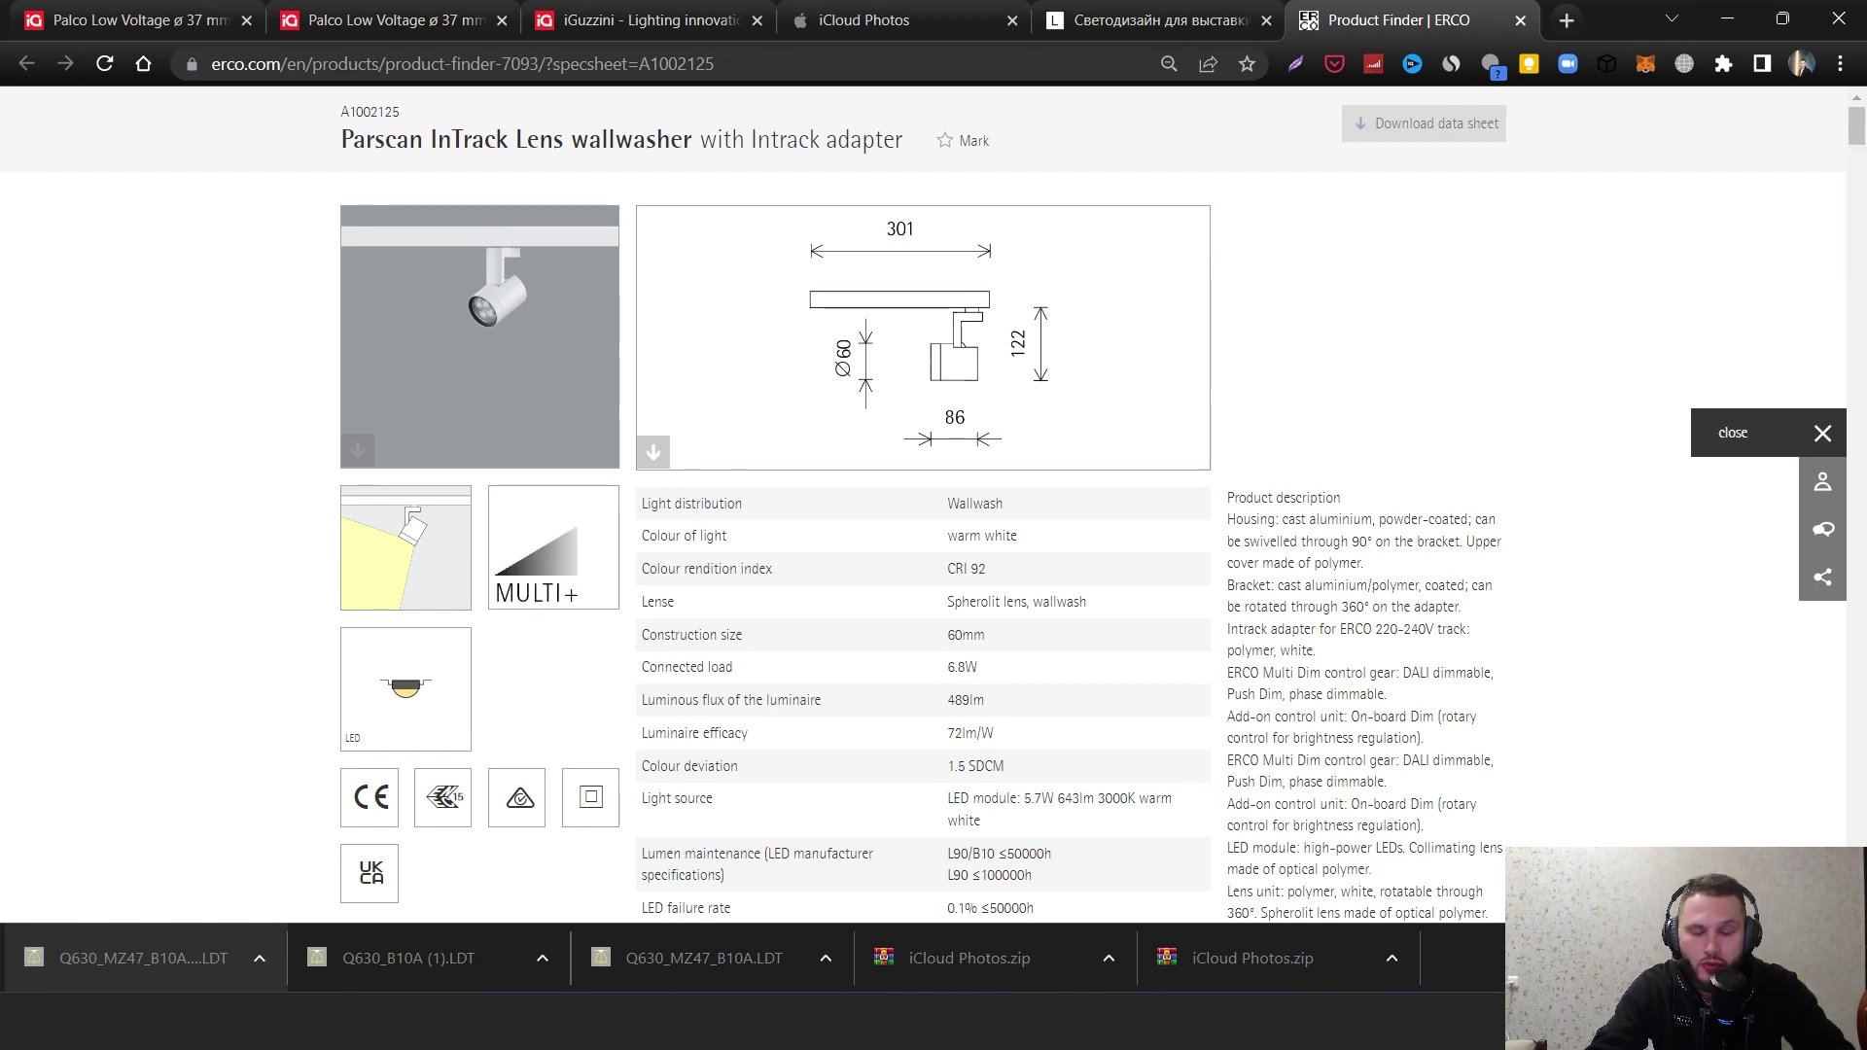
scroll(1045, 458, "down", 4)
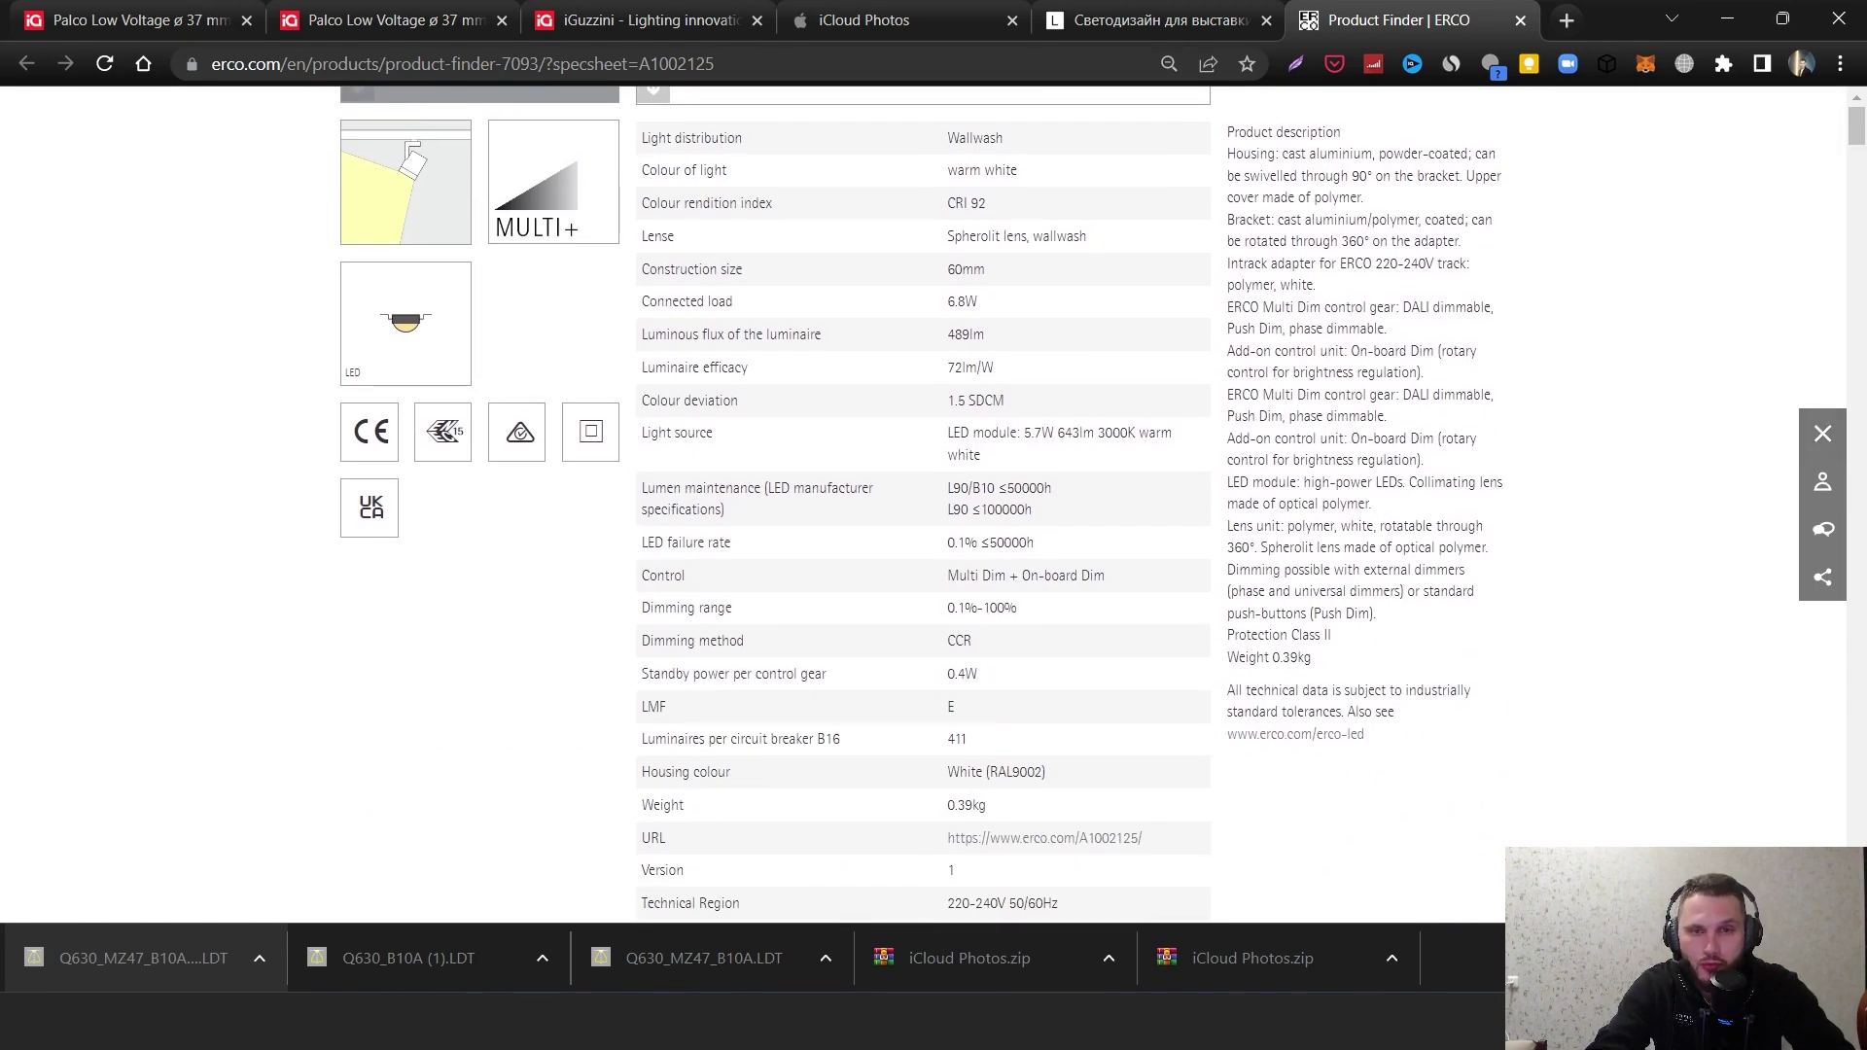
scroll(1045, 458, "down", 4)
scroll(1044, 458, "down", 7)
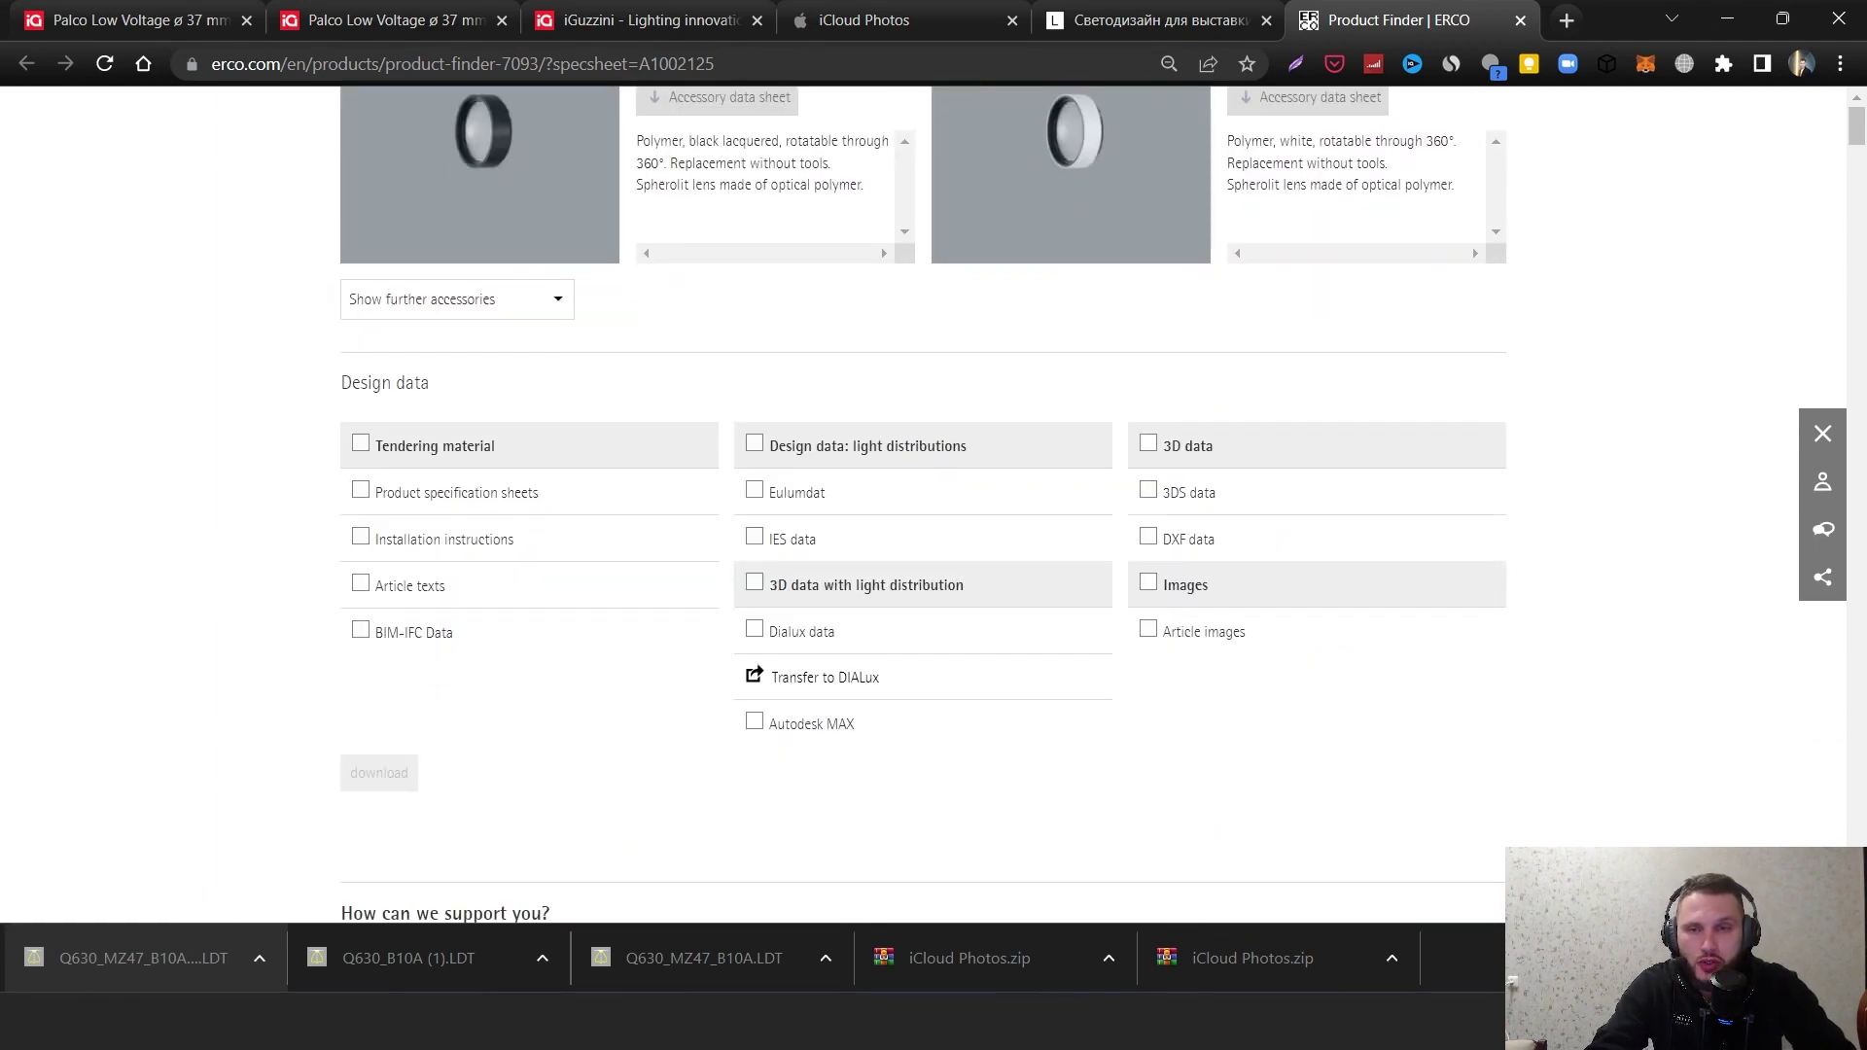
scroll(1044, 458, "up", 15)
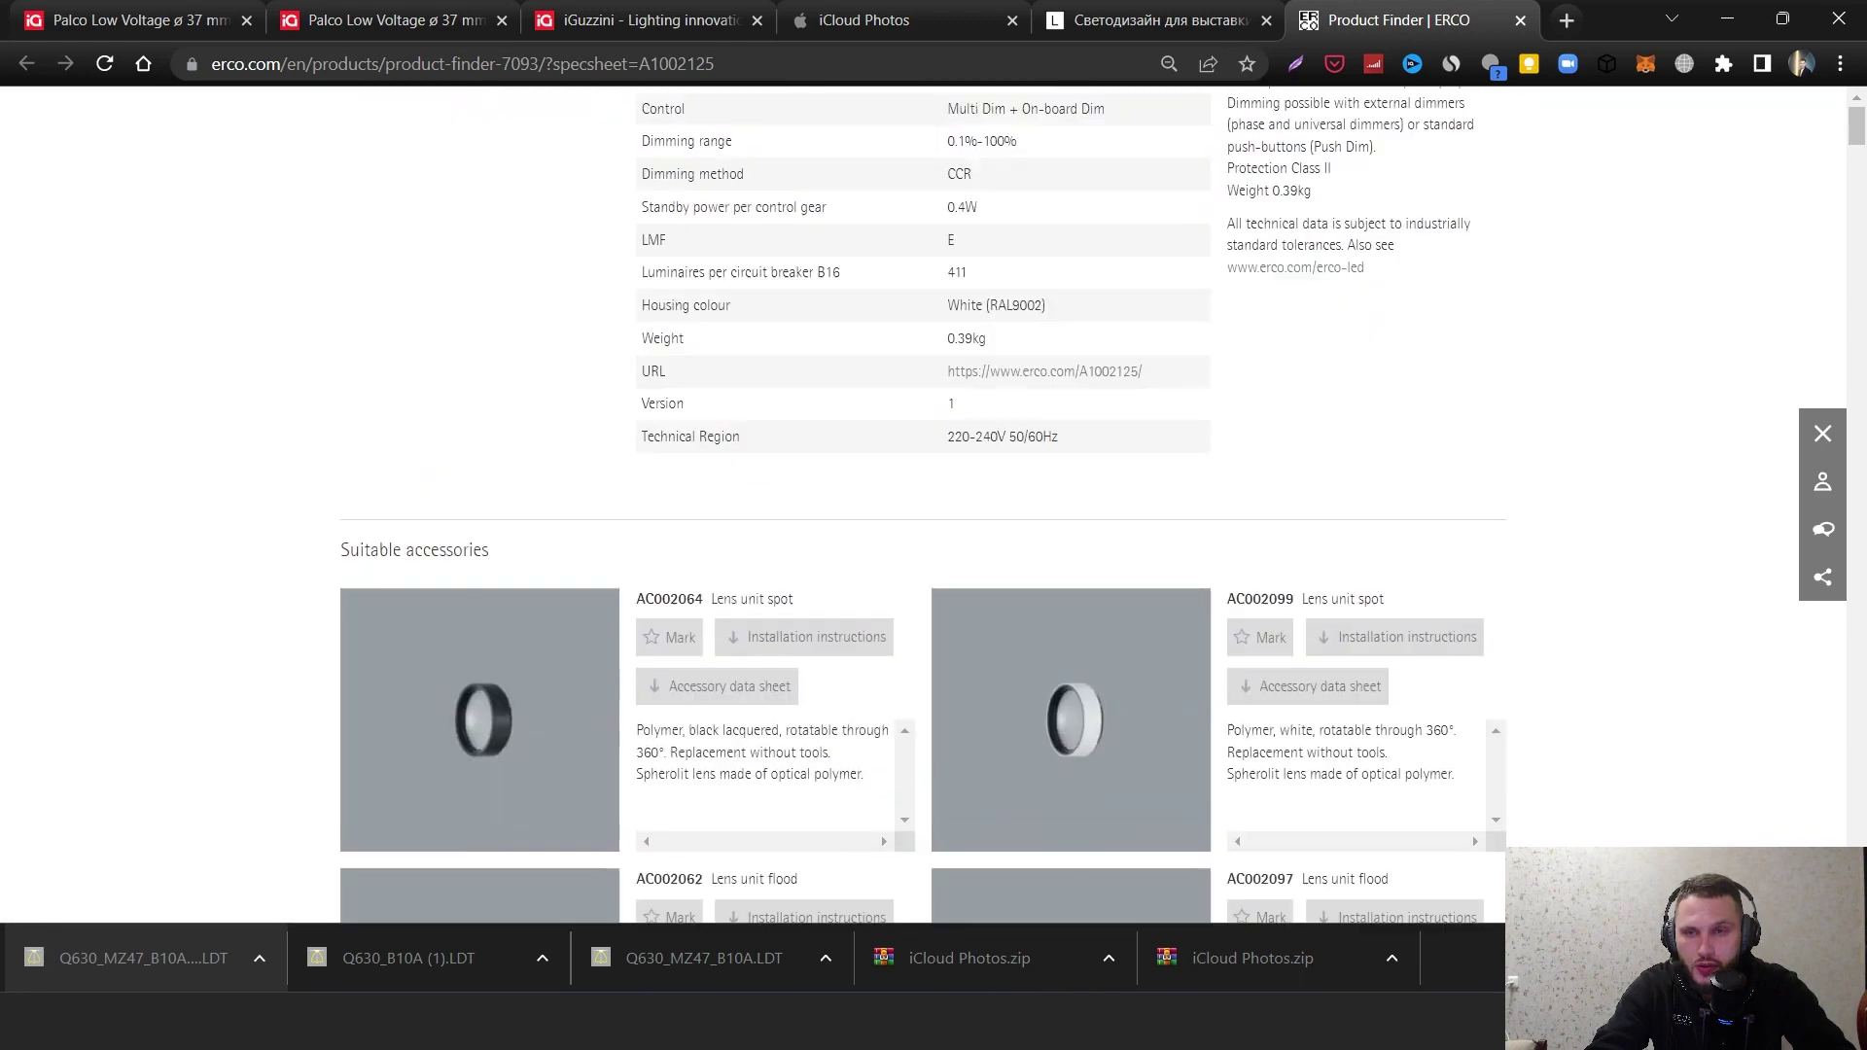